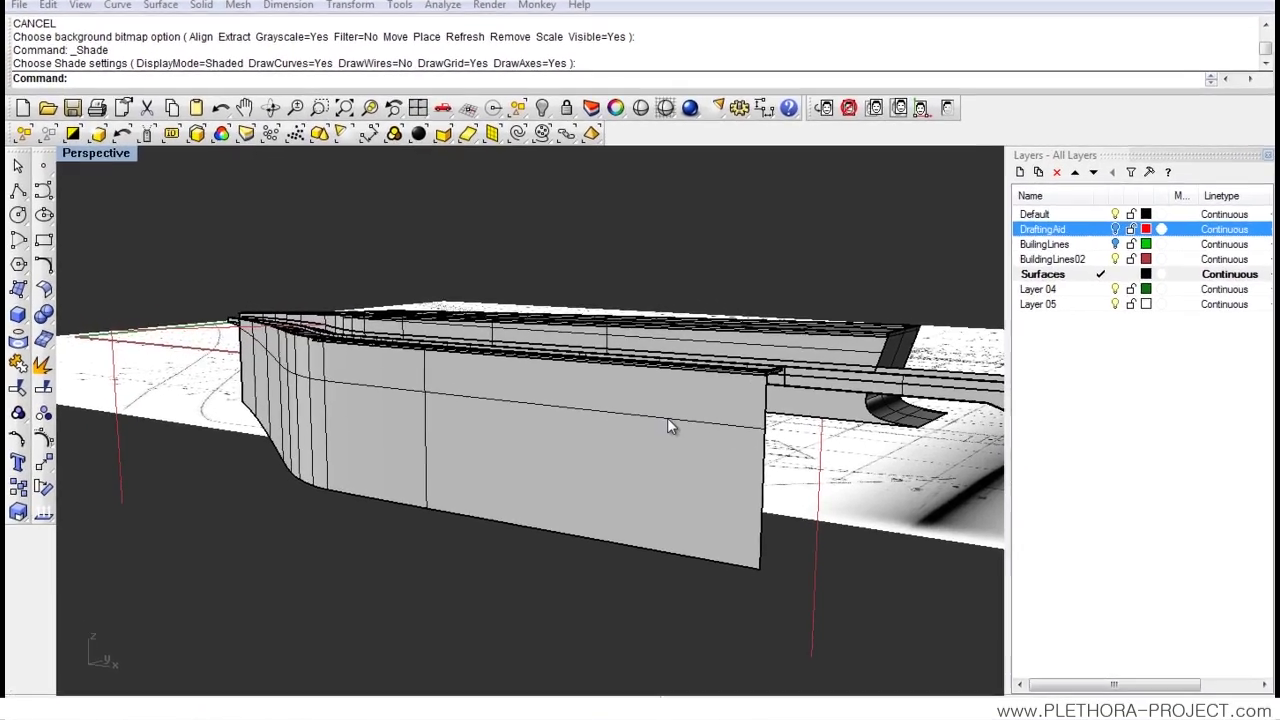
Step: Return to the four-viewport layout and show the existing background bitmap in the Front viewport
right_drag(665, 412, 555, 441)
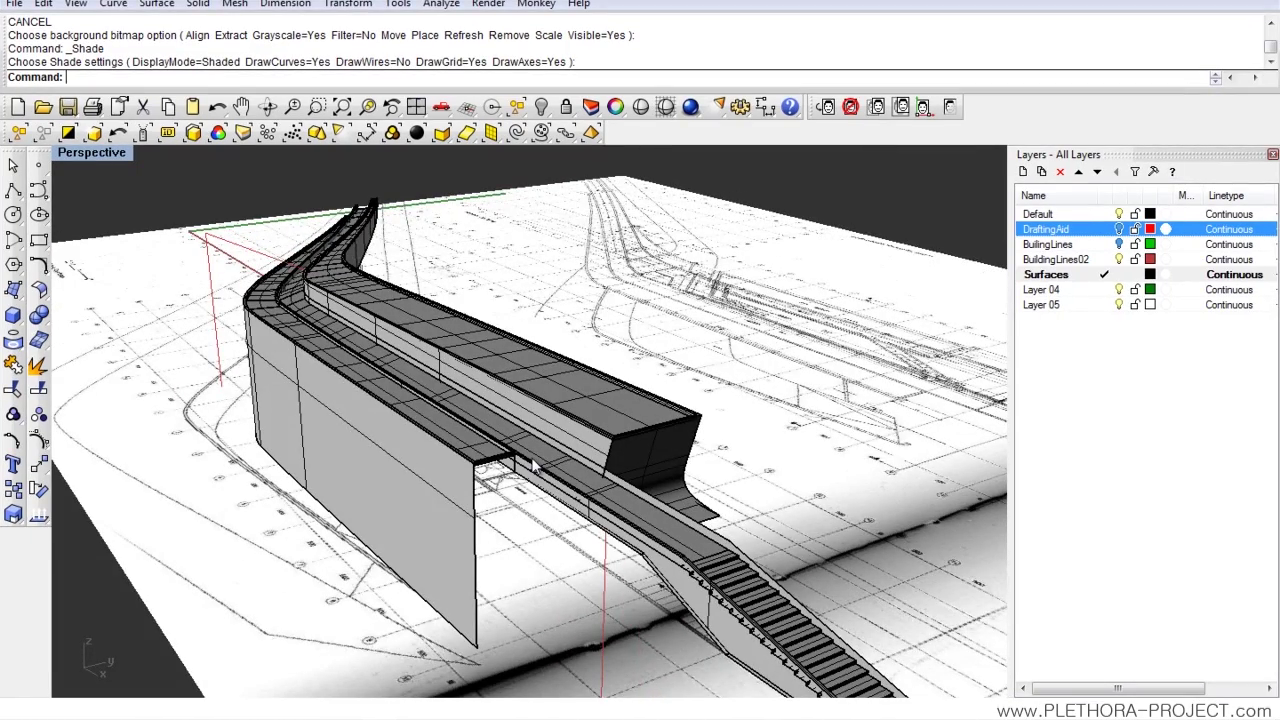
right_drag(554, 450, 504, 388)
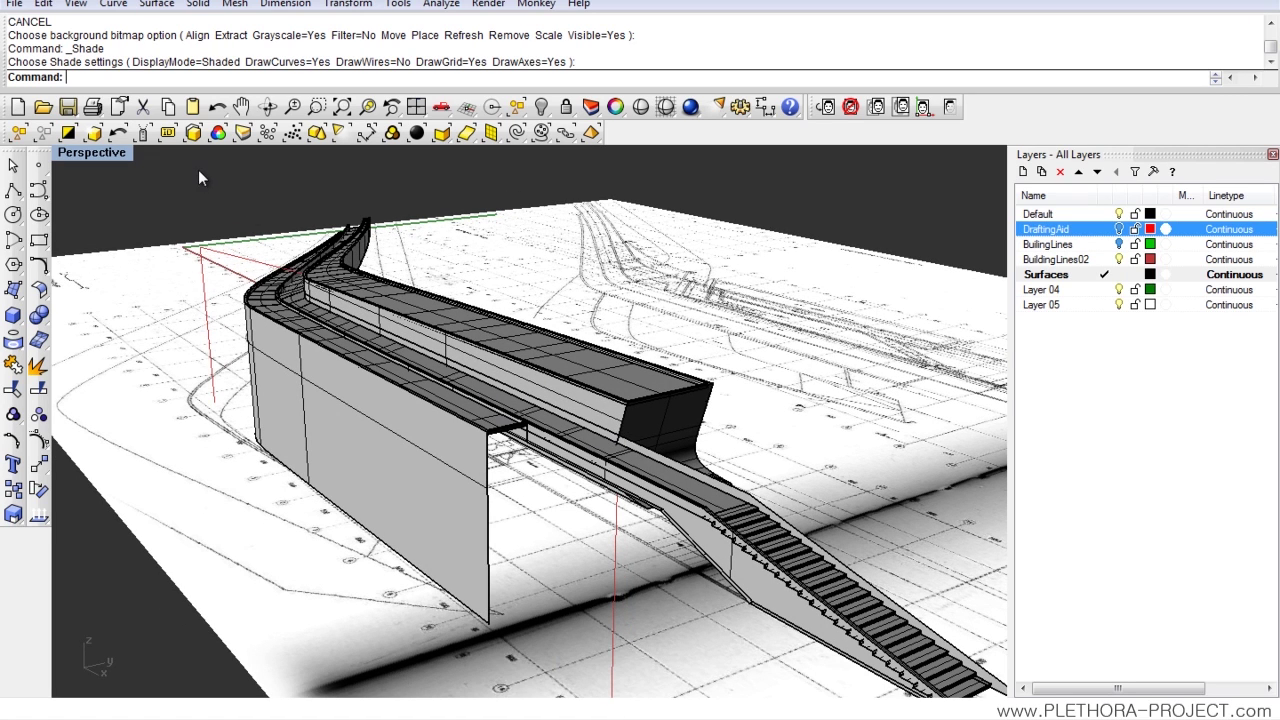
double_click(86, 154)
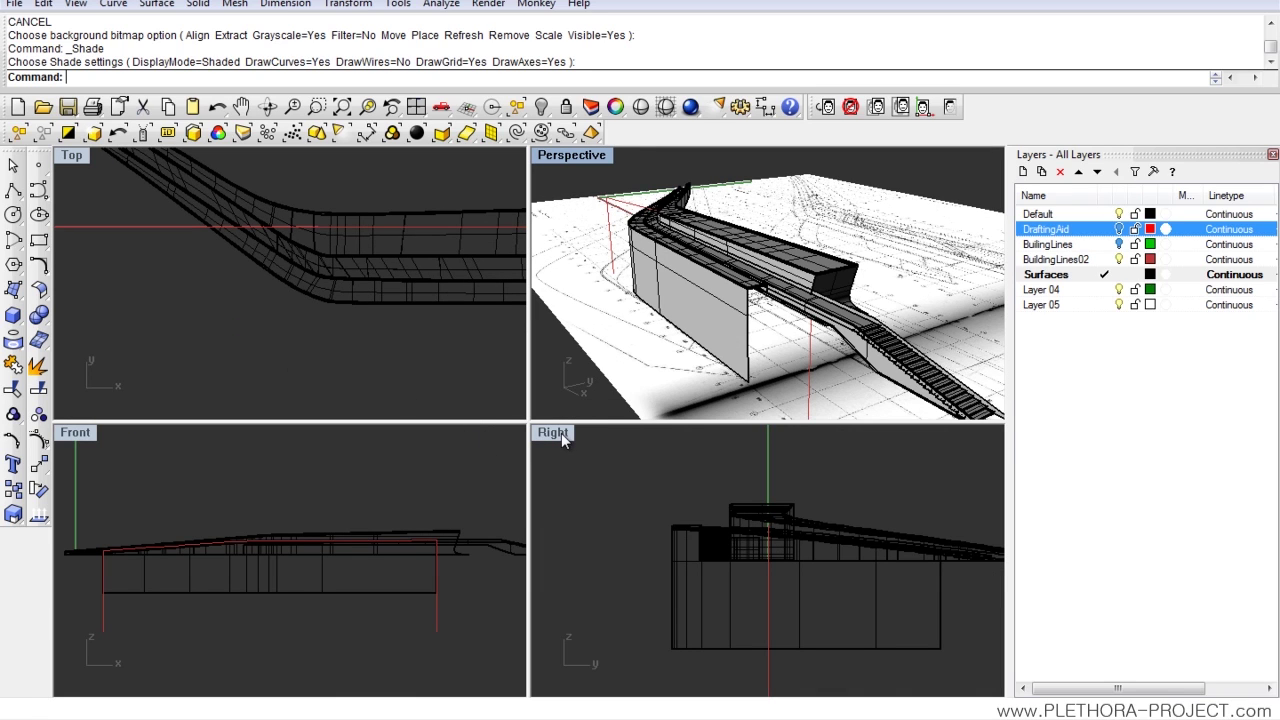
right_drag(310, 484, 276, 490)
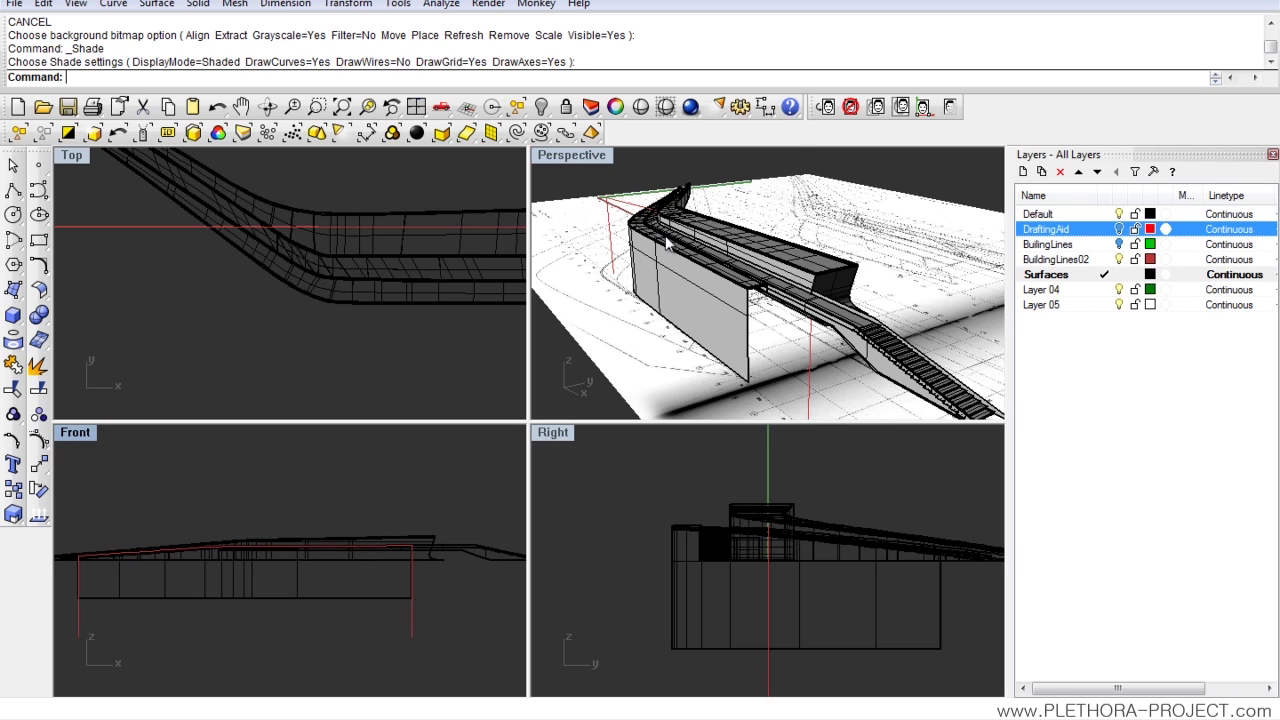
click(953, 113)
right_drag(268, 522, 243, 527)
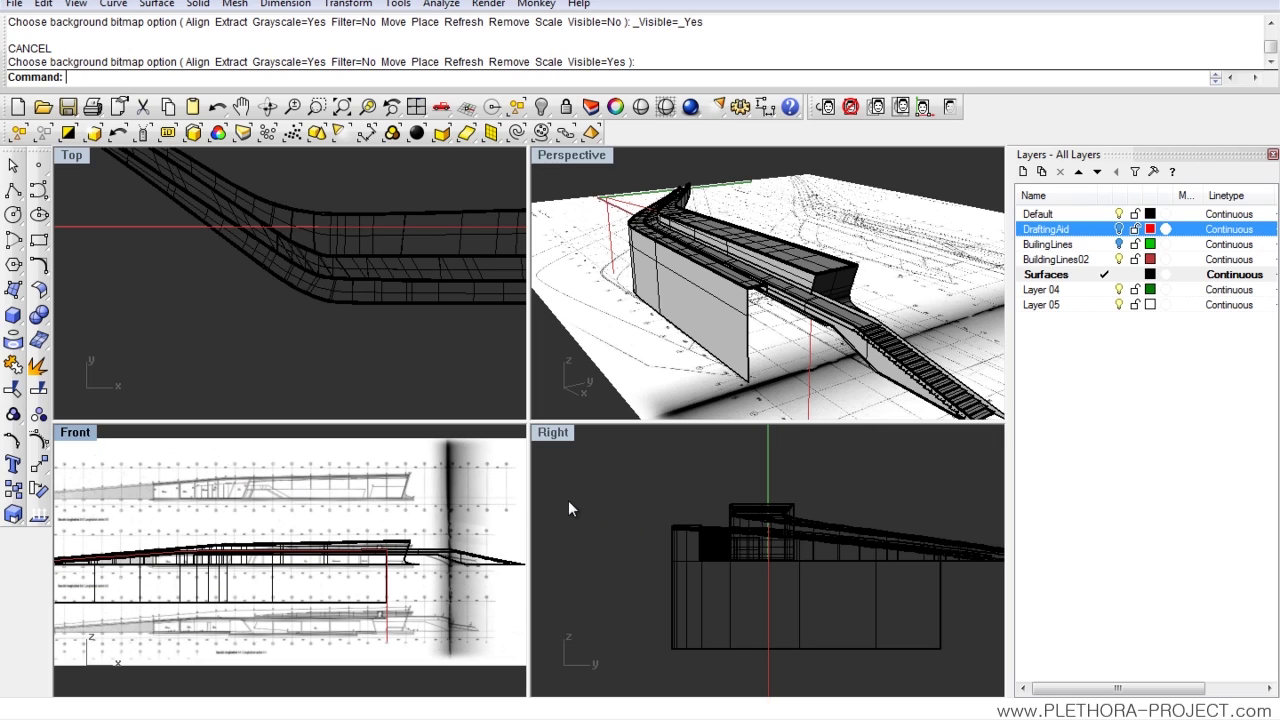
Step: Set the Right viewport to the Front view and maximize it
click(552, 433)
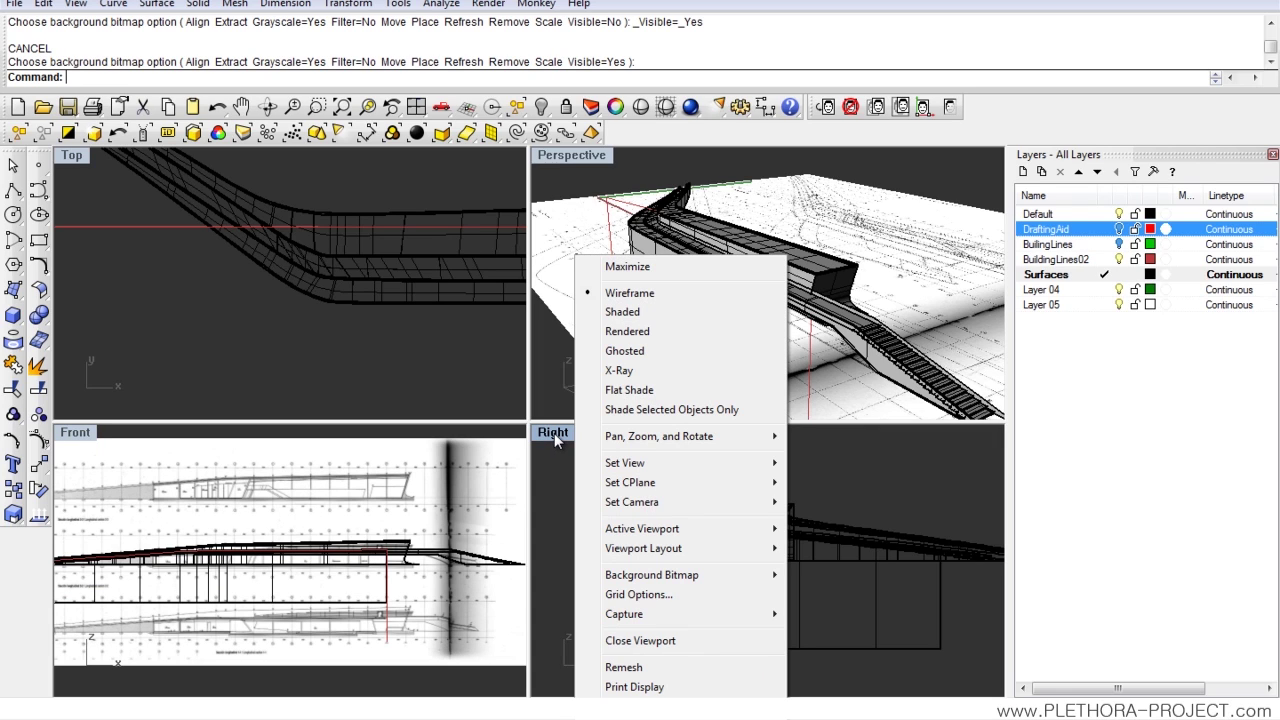
mouse_move(628, 470)
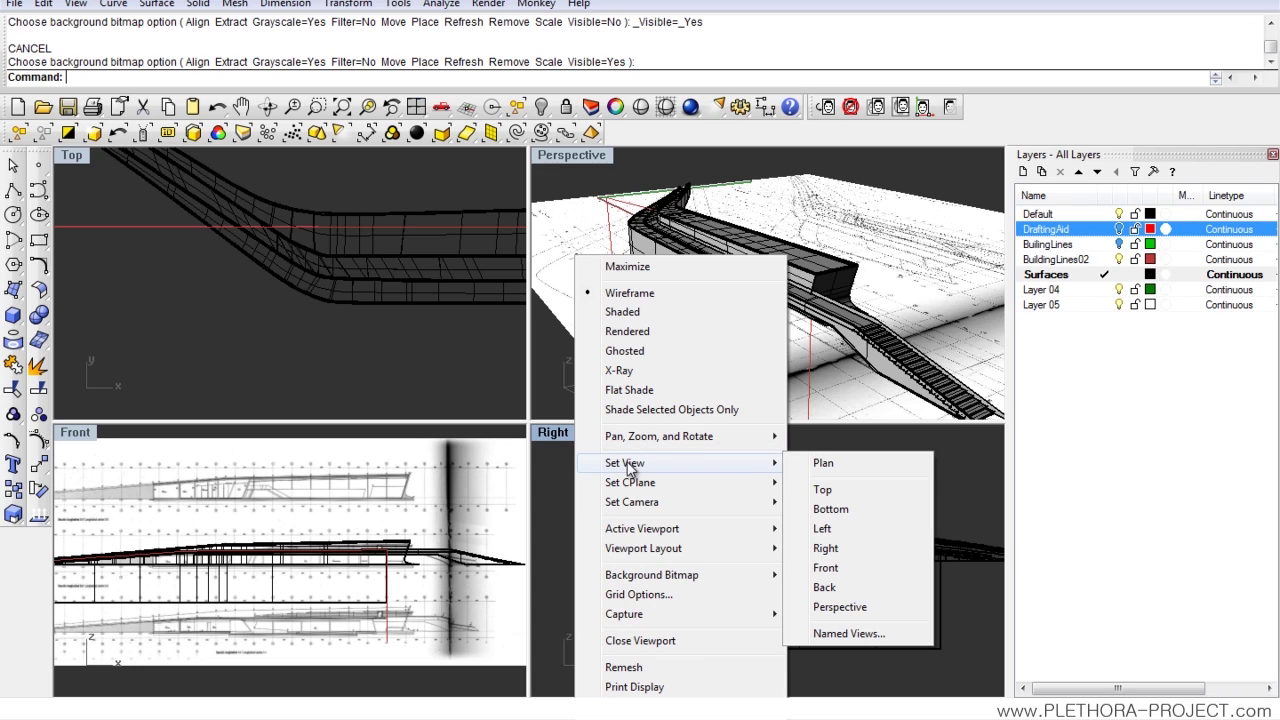
click(824, 567)
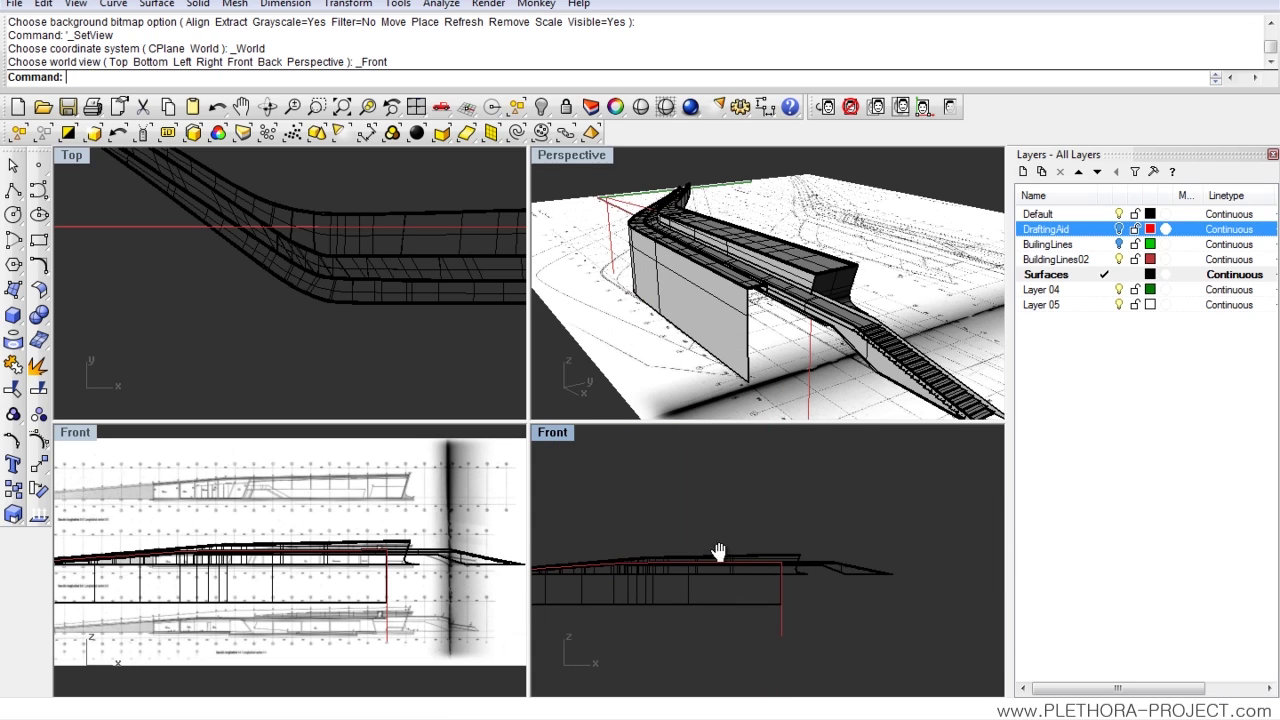
right_drag(718, 552, 763, 528)
double_click(556, 432)
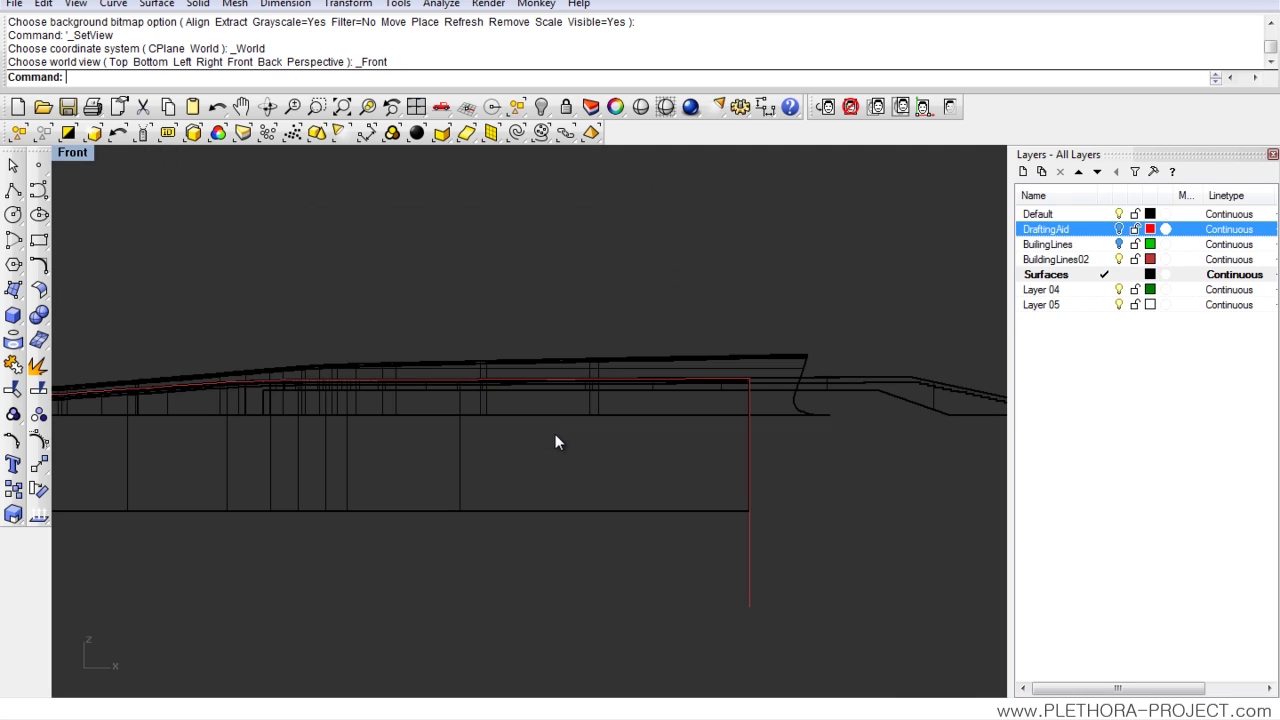
Step: Place ZAHA ELEVATION.jpg from the Rhino images folder as a background bitmap spanning the model in the new Front viewport
click(826, 107)
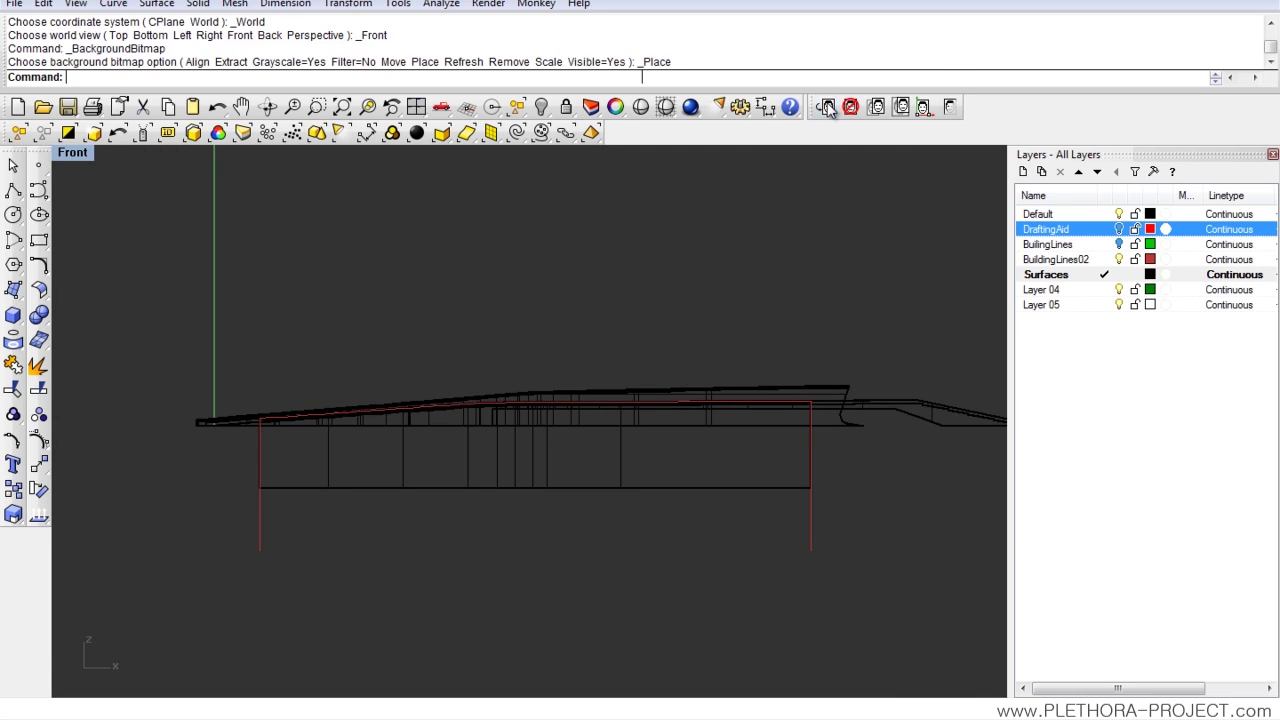
click(105, 222)
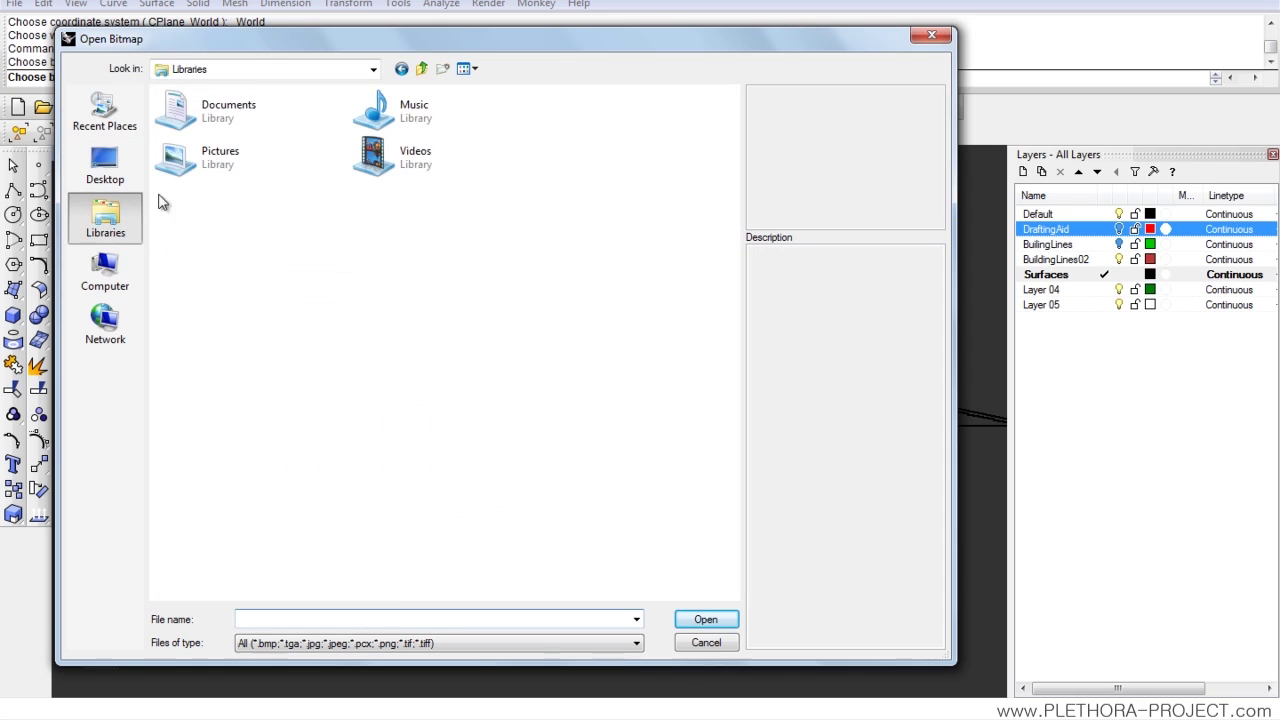
double_click(190, 110)
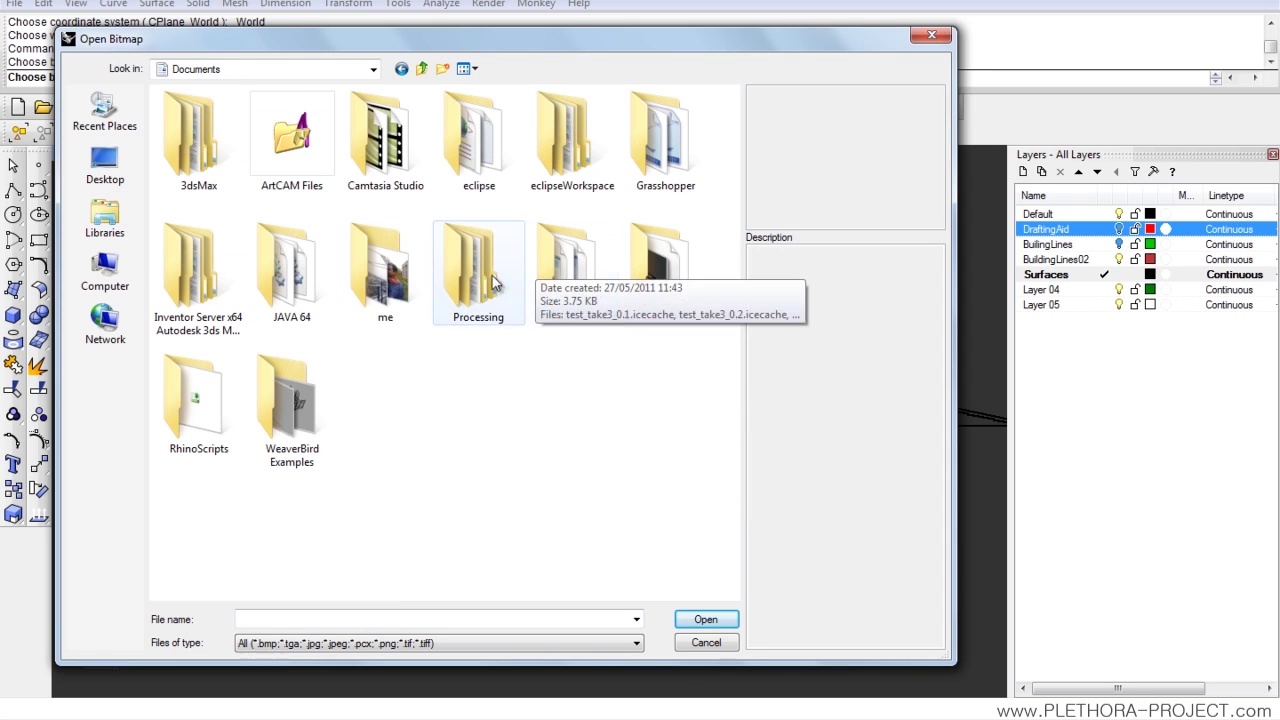
double_click(680, 270)
double_click(230, 155)
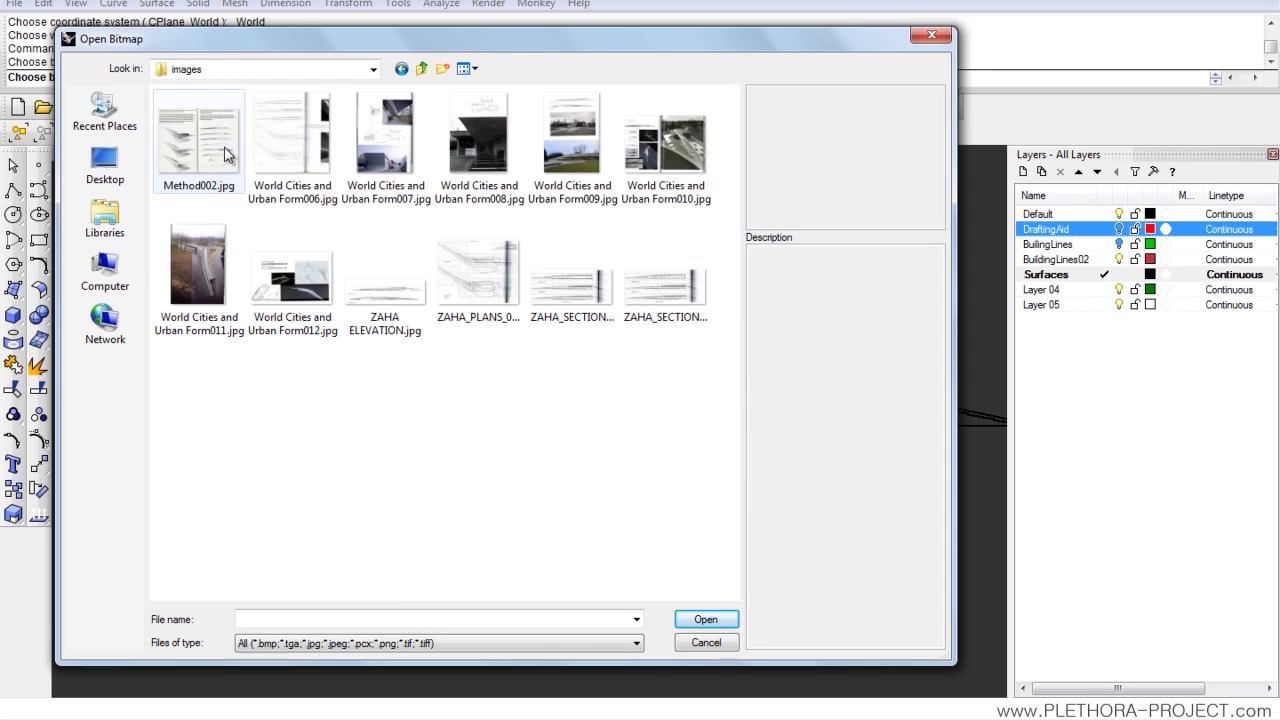
click(393, 265)
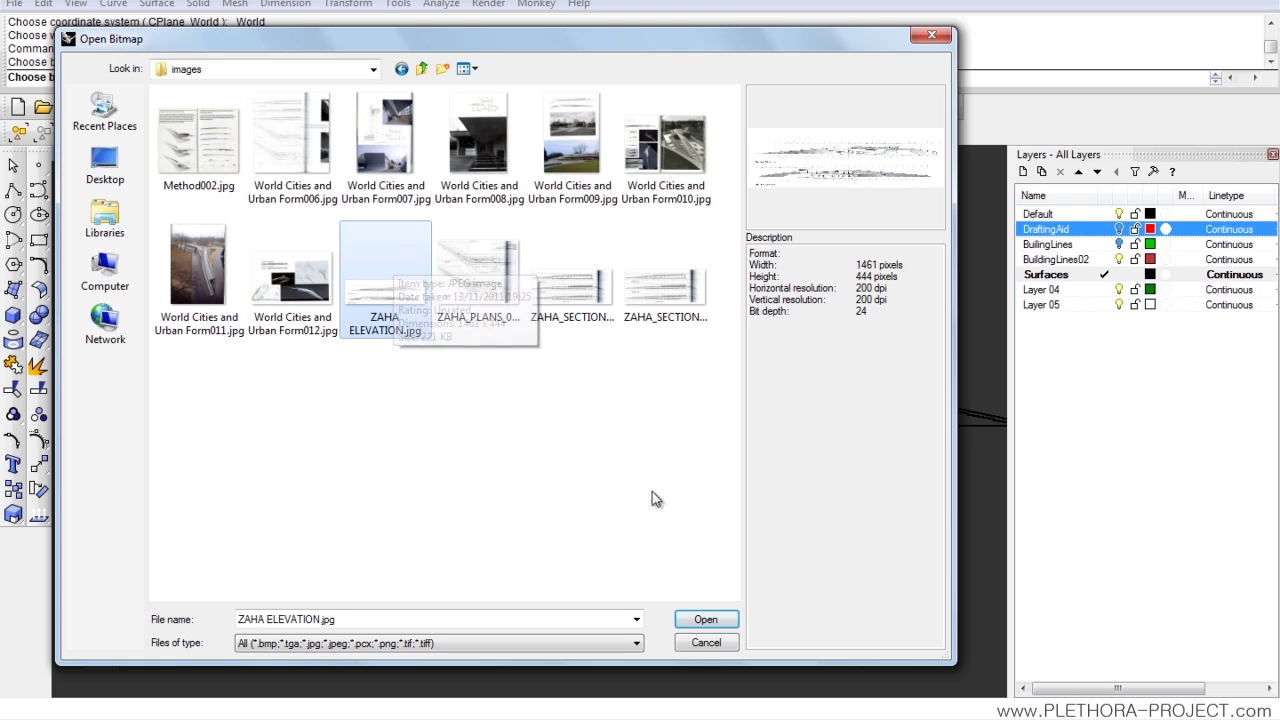
click(705, 619)
click(143, 228)
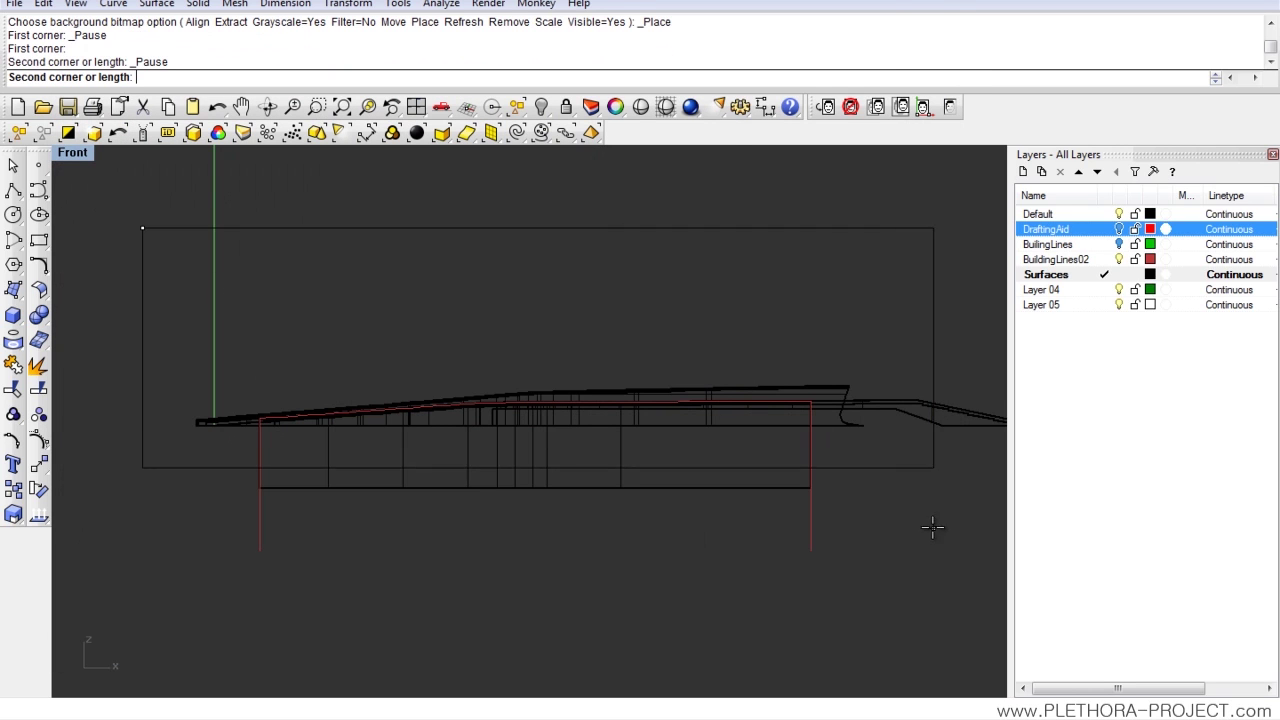
click(971, 566)
right_drag(590, 549, 620, 486)
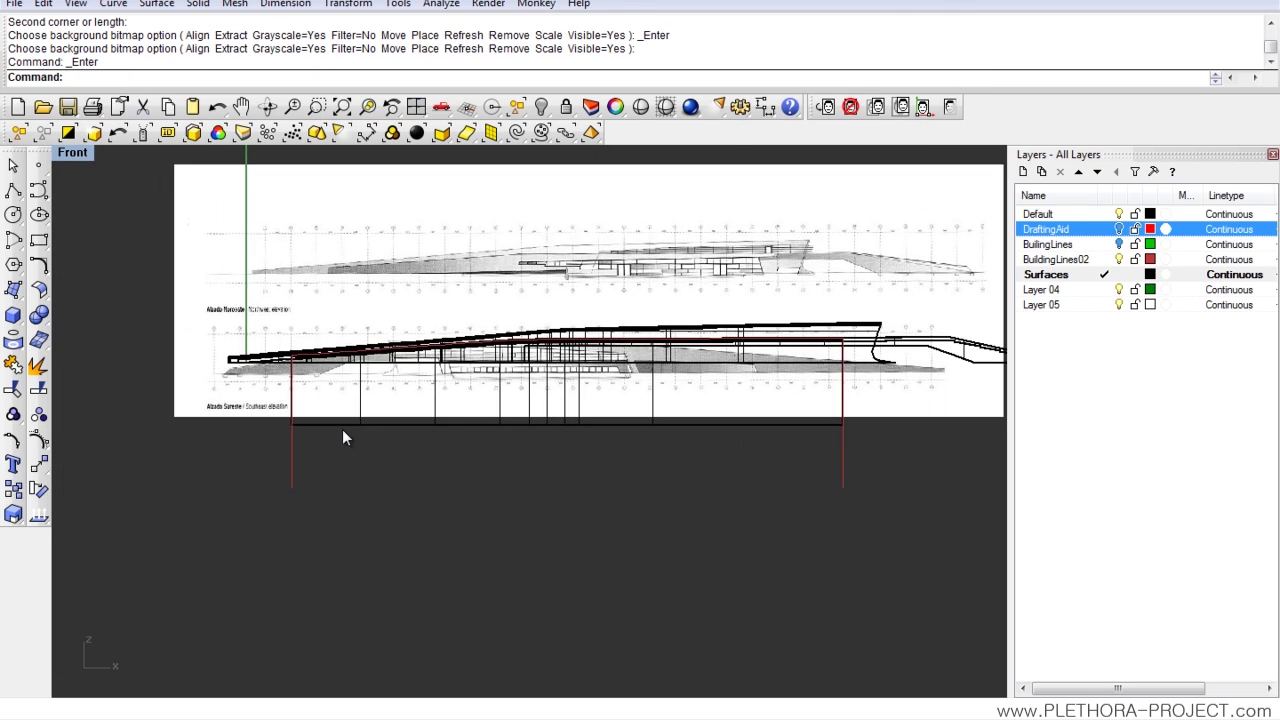
Step: Move the background bitmap so the low tip of the Northwest elevation's ground line meets the model's low-end base corner
right_drag(385, 392, 371, 434)
scroll(235, 366, up, 8)
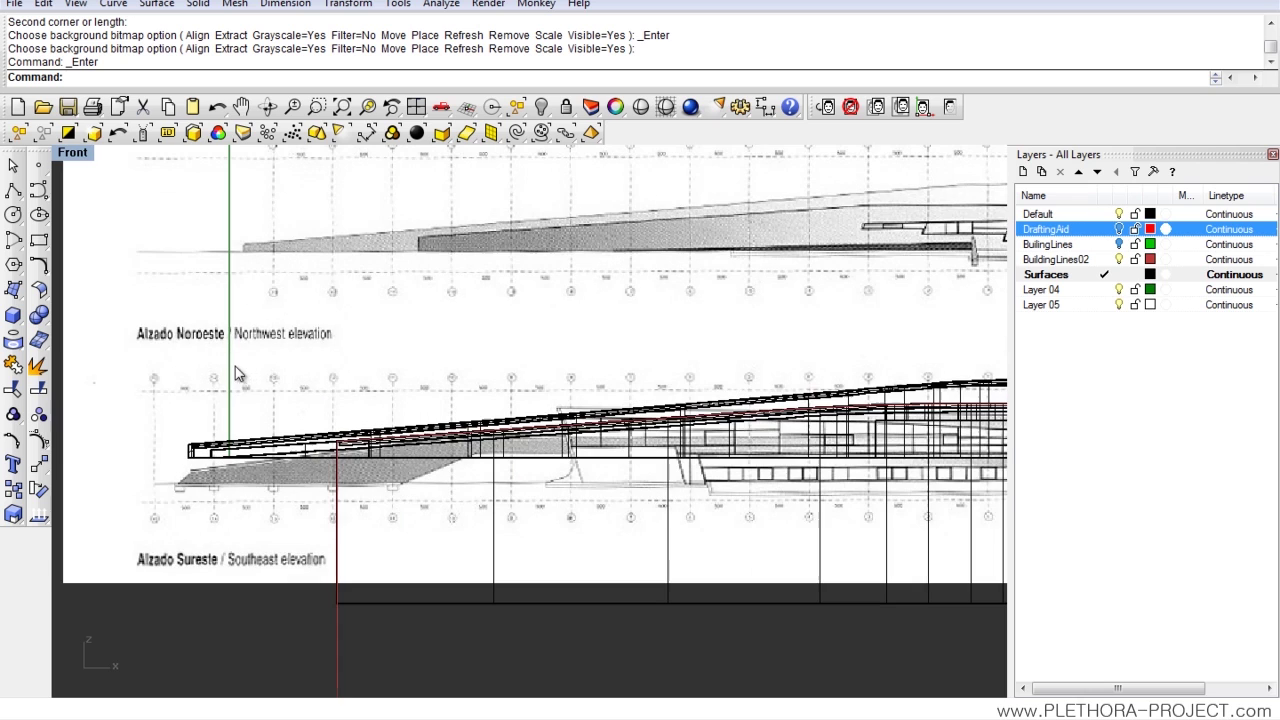
click(876, 108)
click(243, 253)
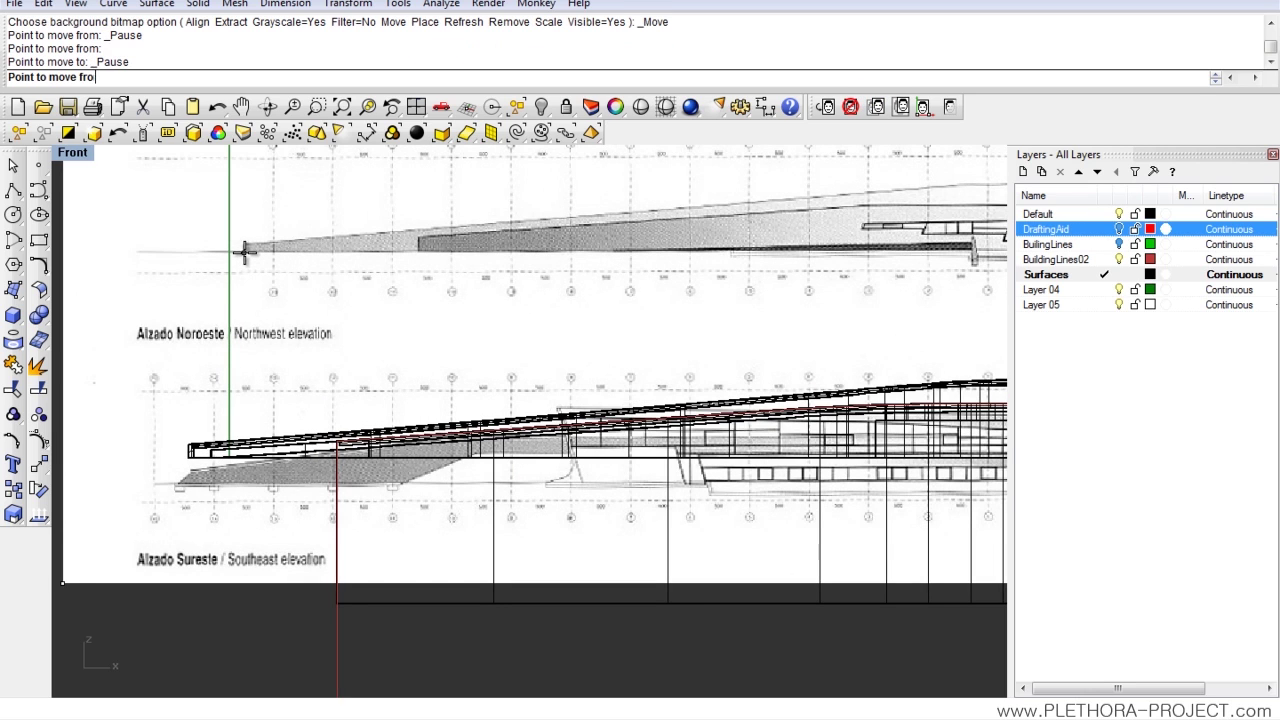
scroll(178, 488, up, 3)
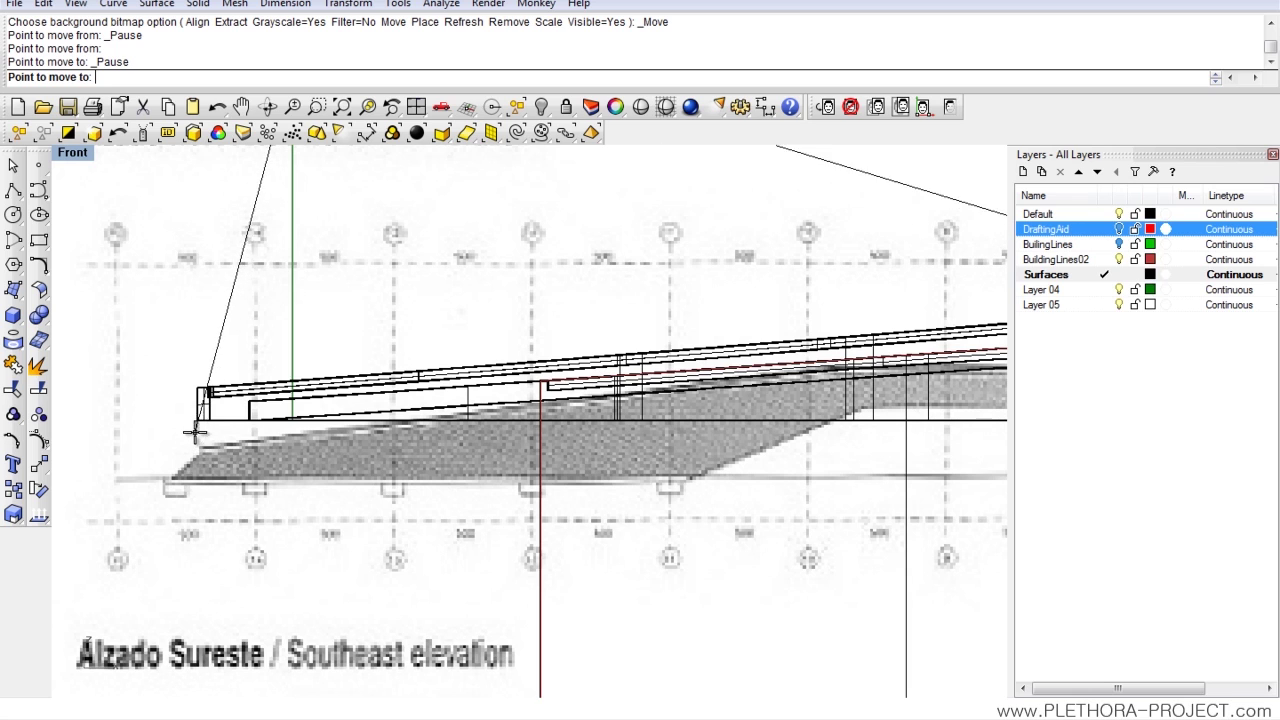
key(Escape)
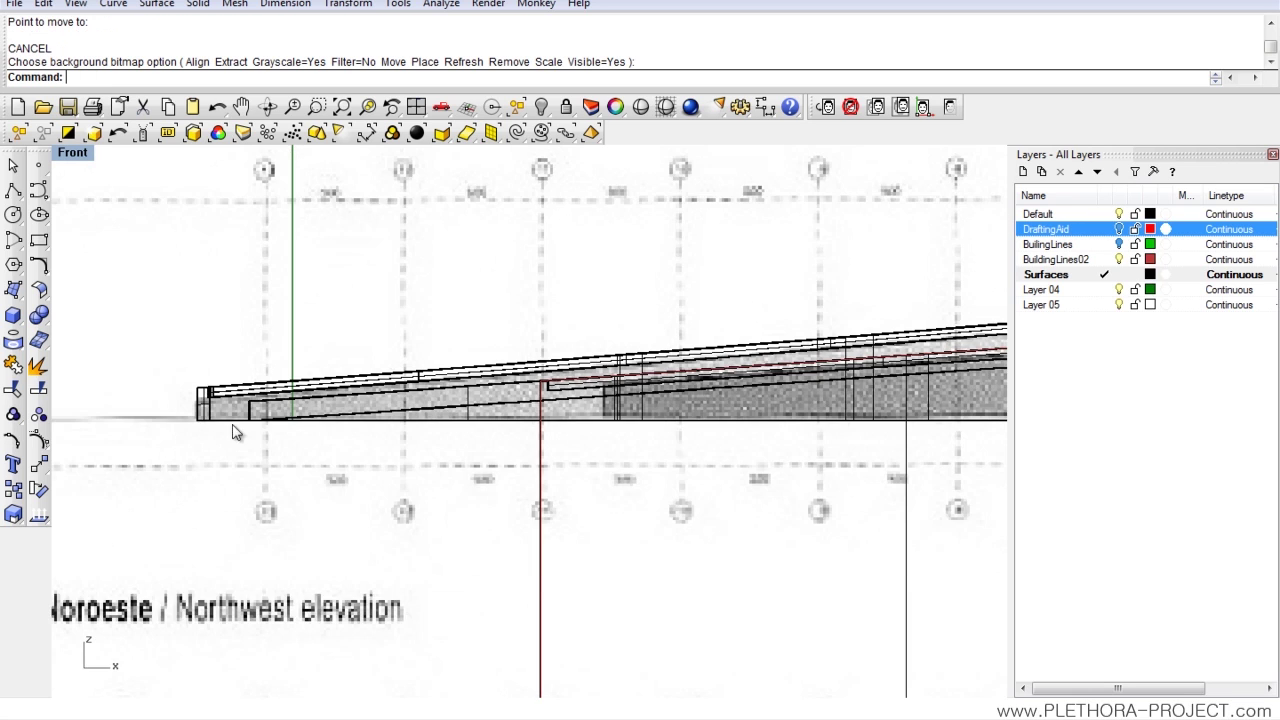
scroll(470, 350, down, 5)
Step: Scale the bitmap from the model's low-end base corner, matching the foot of the Northwest elevation's curved end to the model's
right_drag(471, 352, 499, 346)
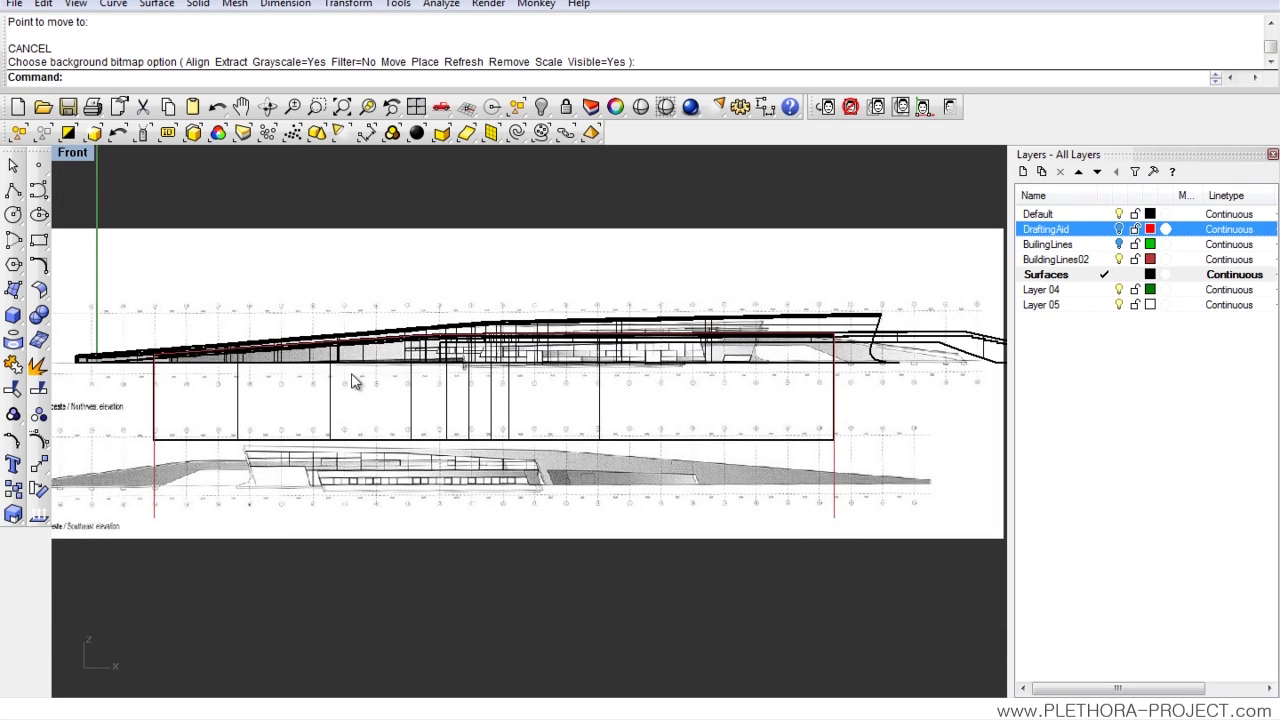
right_drag(202, 397, 316, 393)
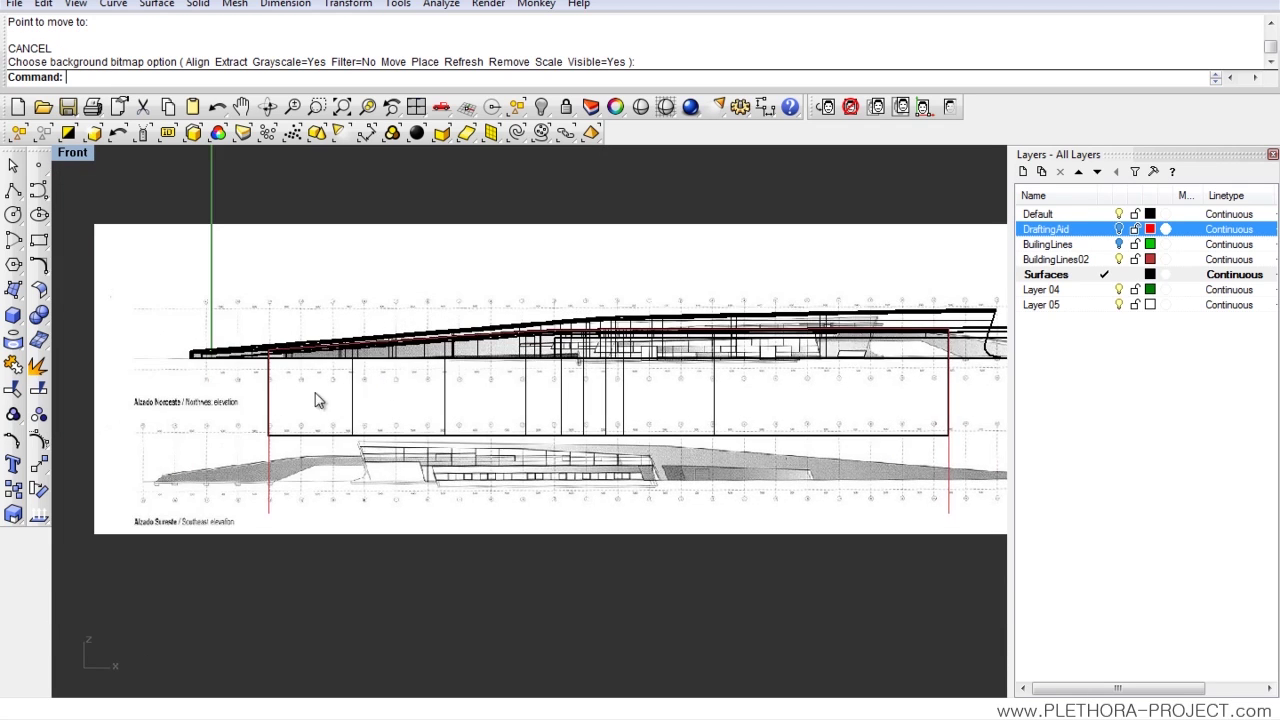
click(900, 109)
scroll(211, 402, up, 3)
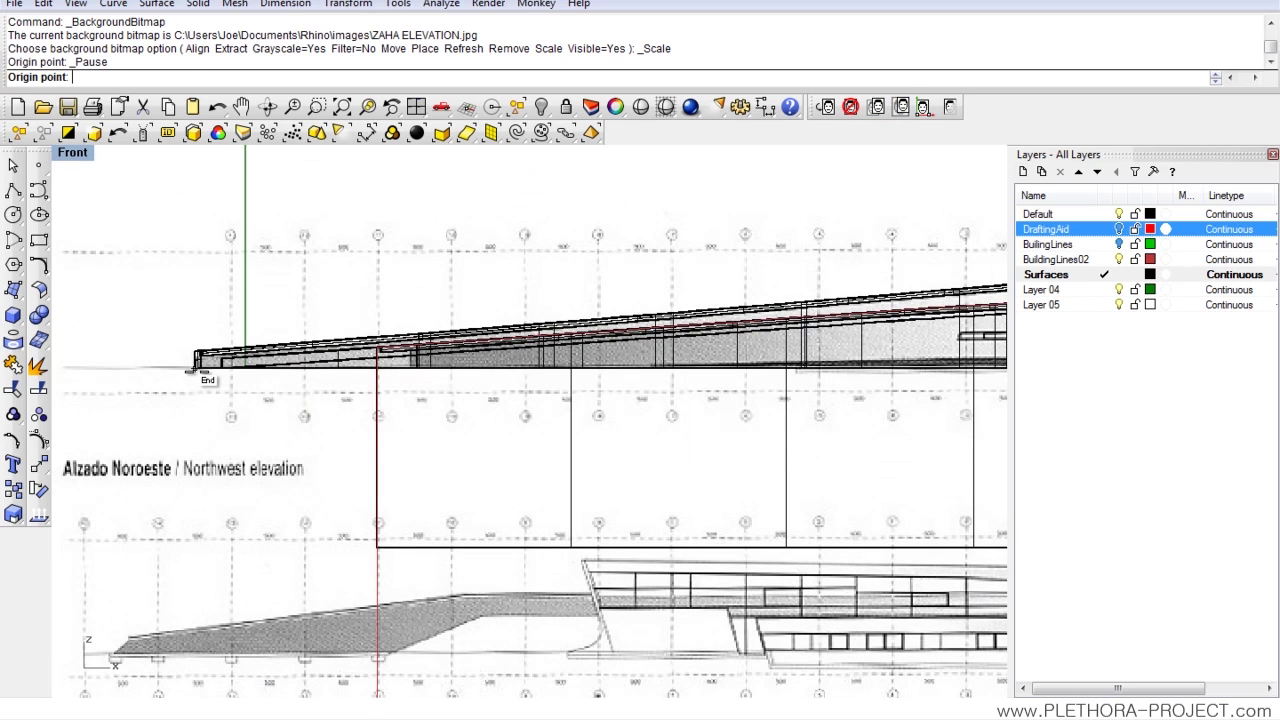
click(190, 370)
scroll(600, 477, down, 3)
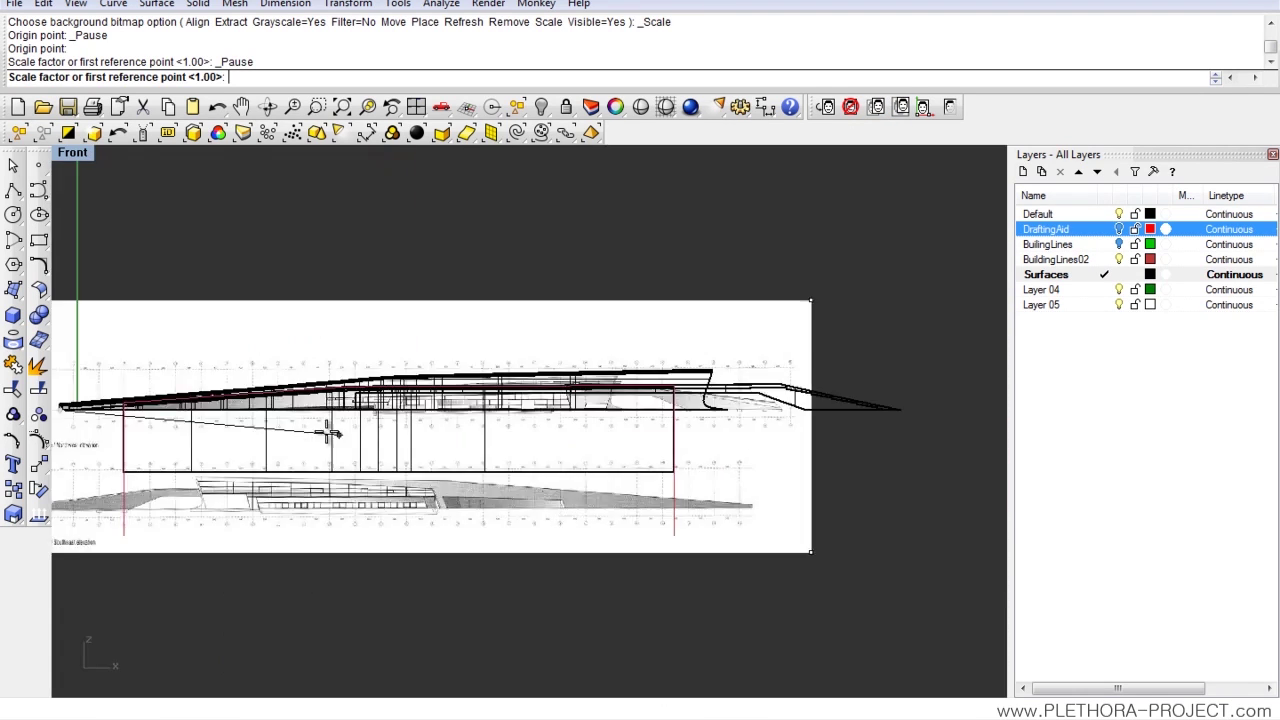
scroll(329, 429, up, 3)
scroll(590, 432, up, 3)
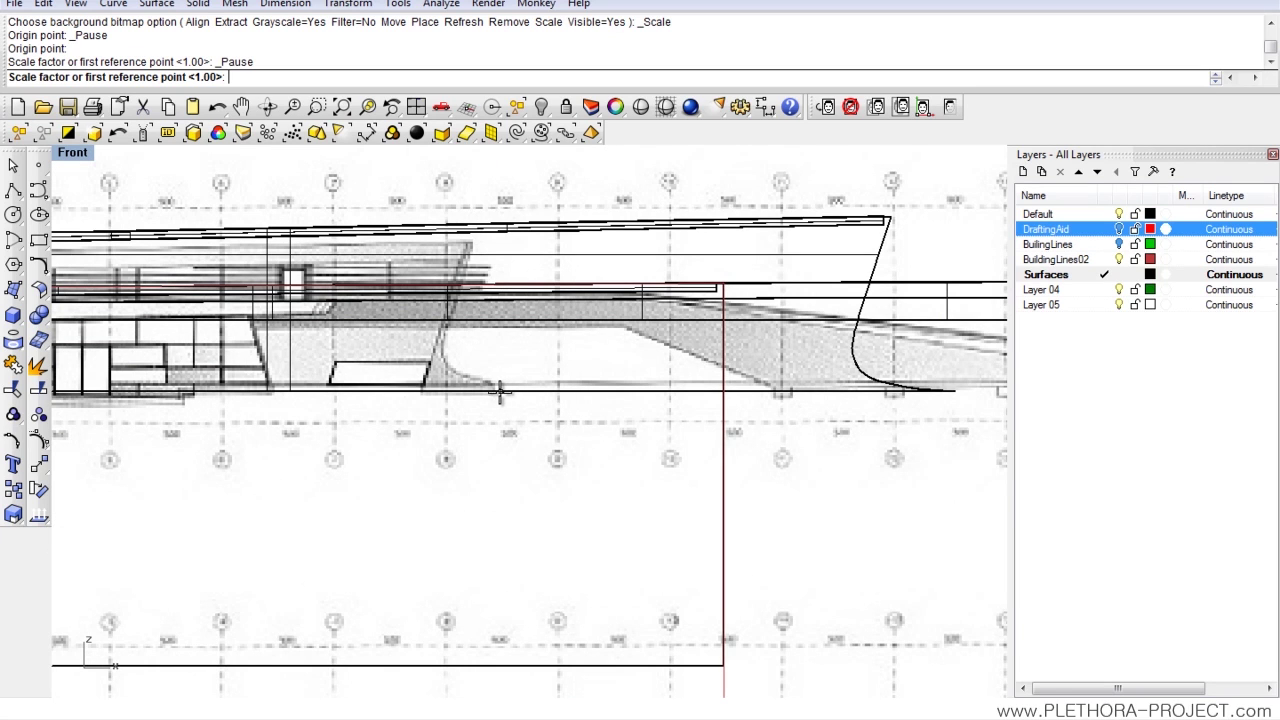
click(493, 390)
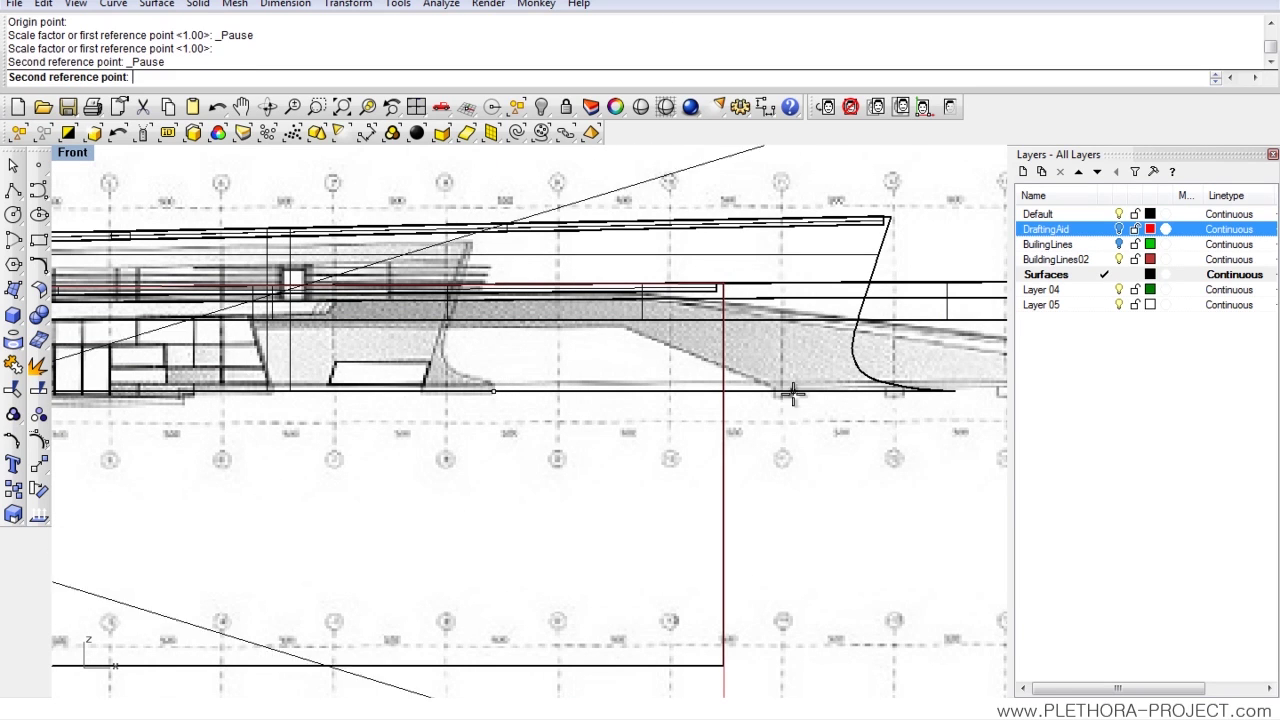
click(952, 402)
key(Escape)
Step: Rescale the bitmap from the same base corner, matching the top corner of the elevation's slanted end to the model's roof tip
scroll(785, 415, down, 4)
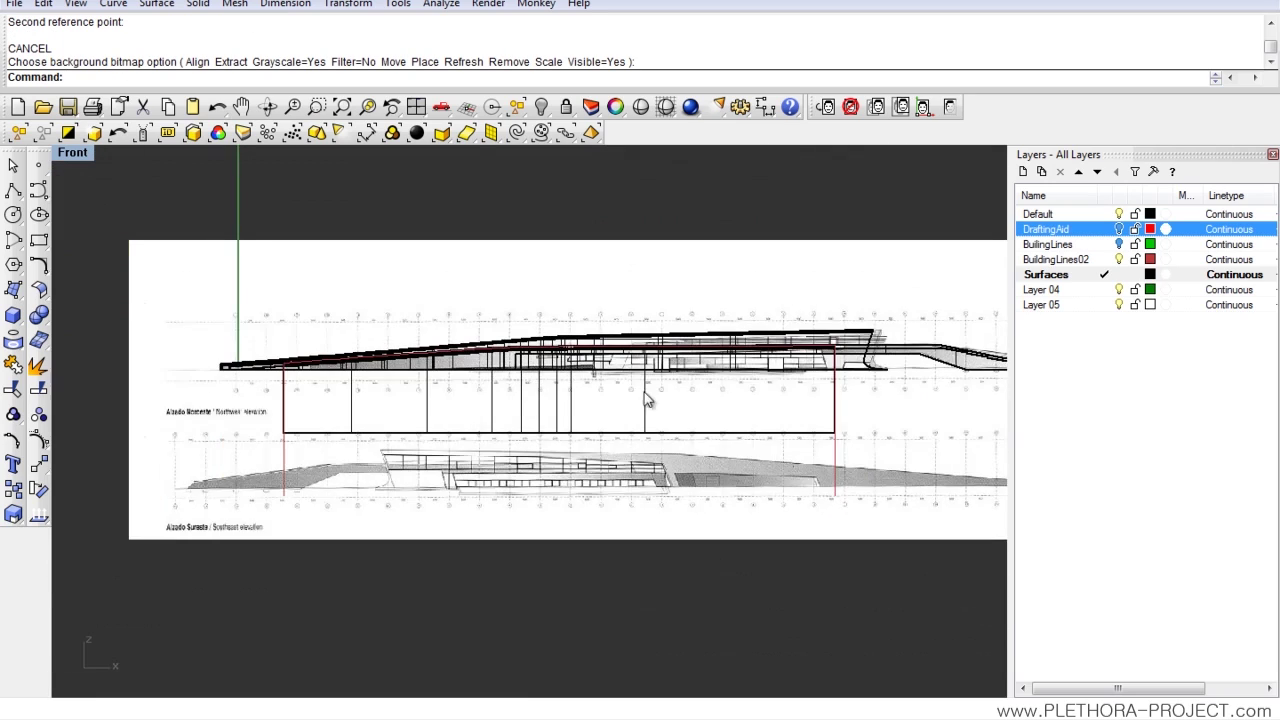
scroll(649, 400, up, 4)
scroll(718, 380, up, 3)
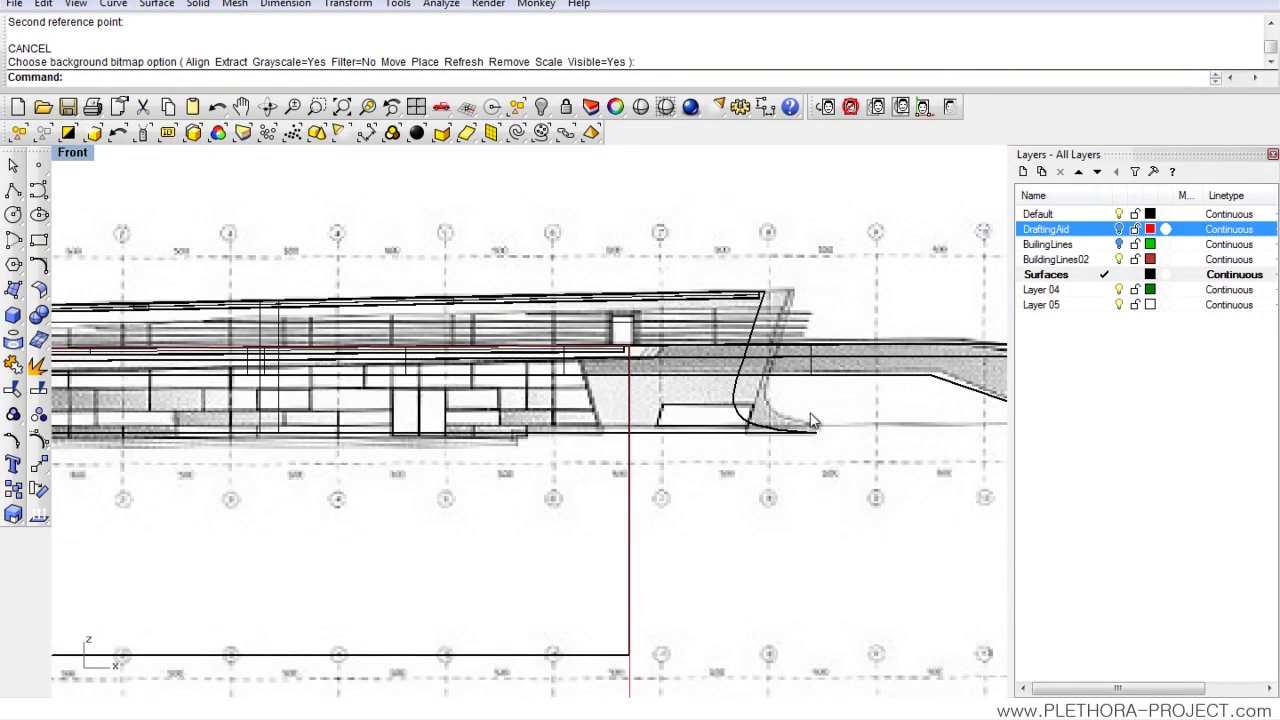
scroll(518, 418, down, 5)
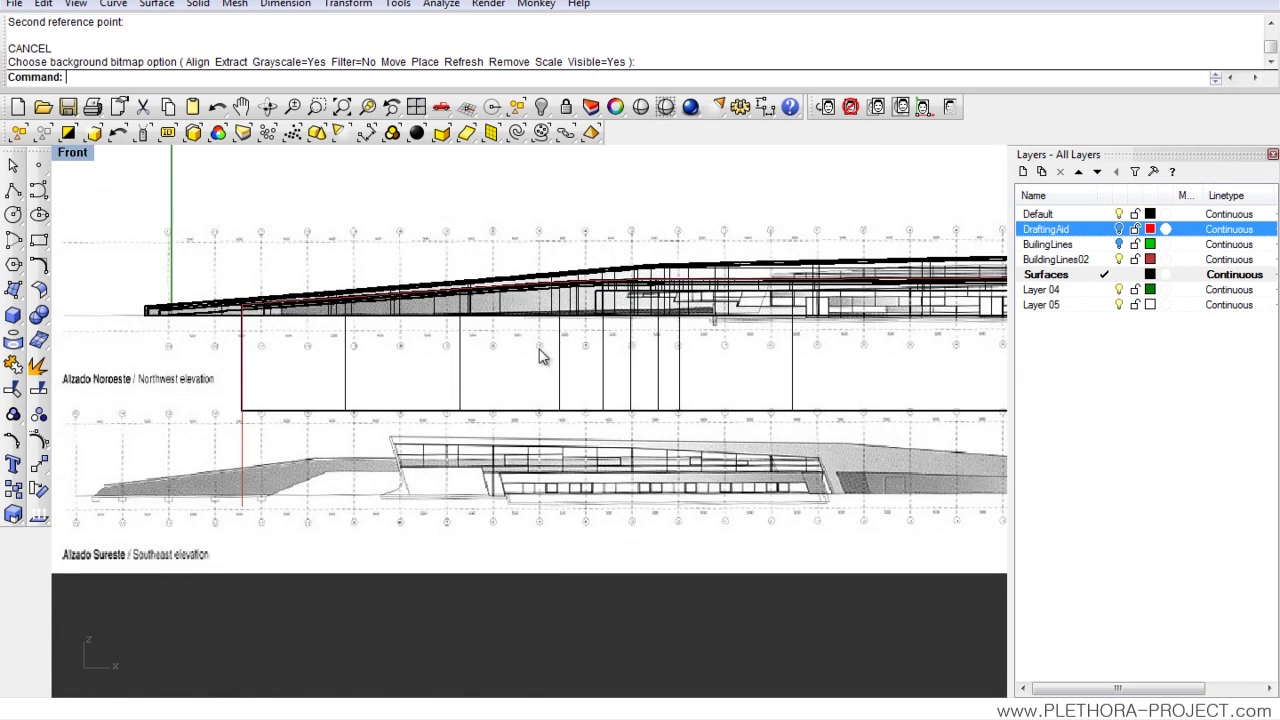
click(876, 108)
scroll(160, 330, up, 3)
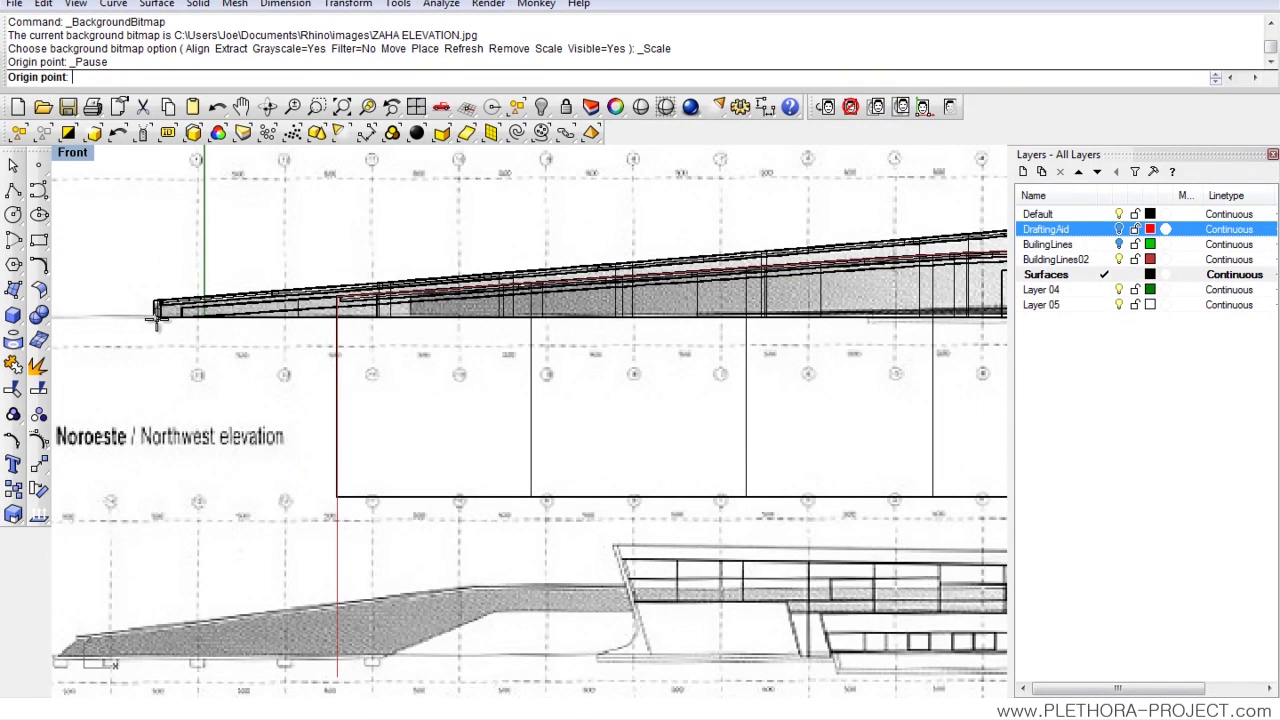
click(153, 318)
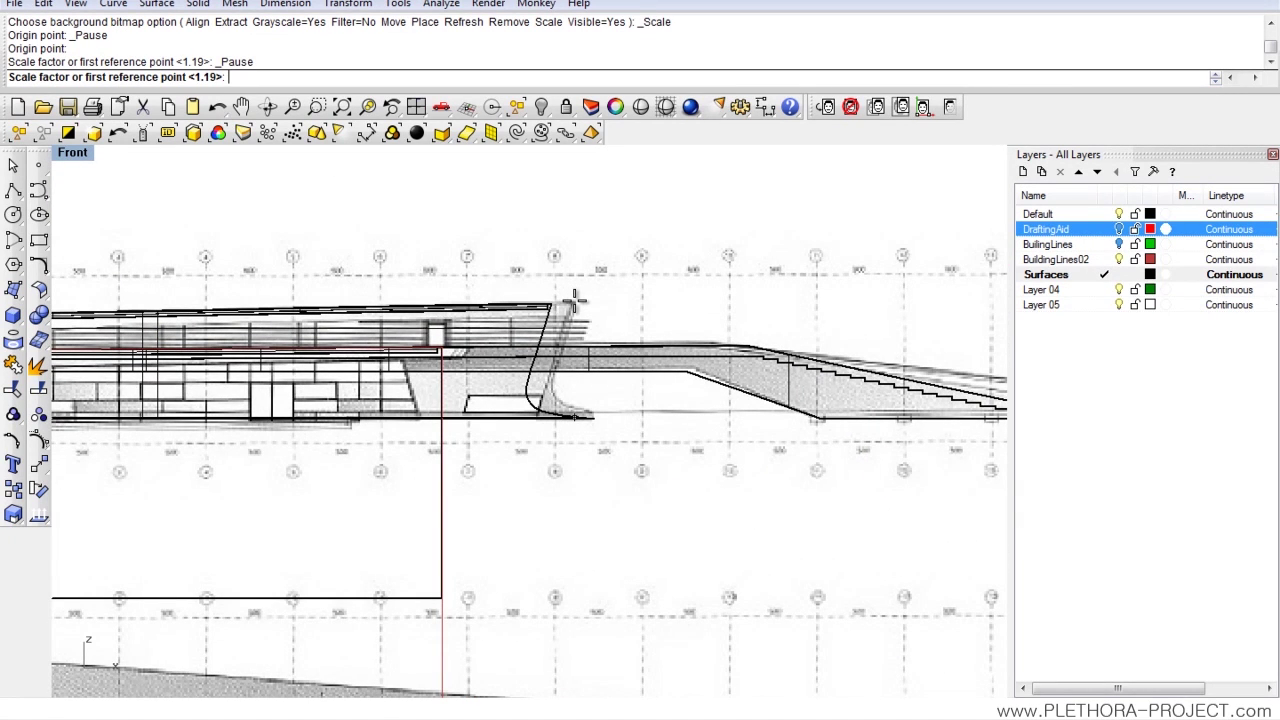
click(575, 302)
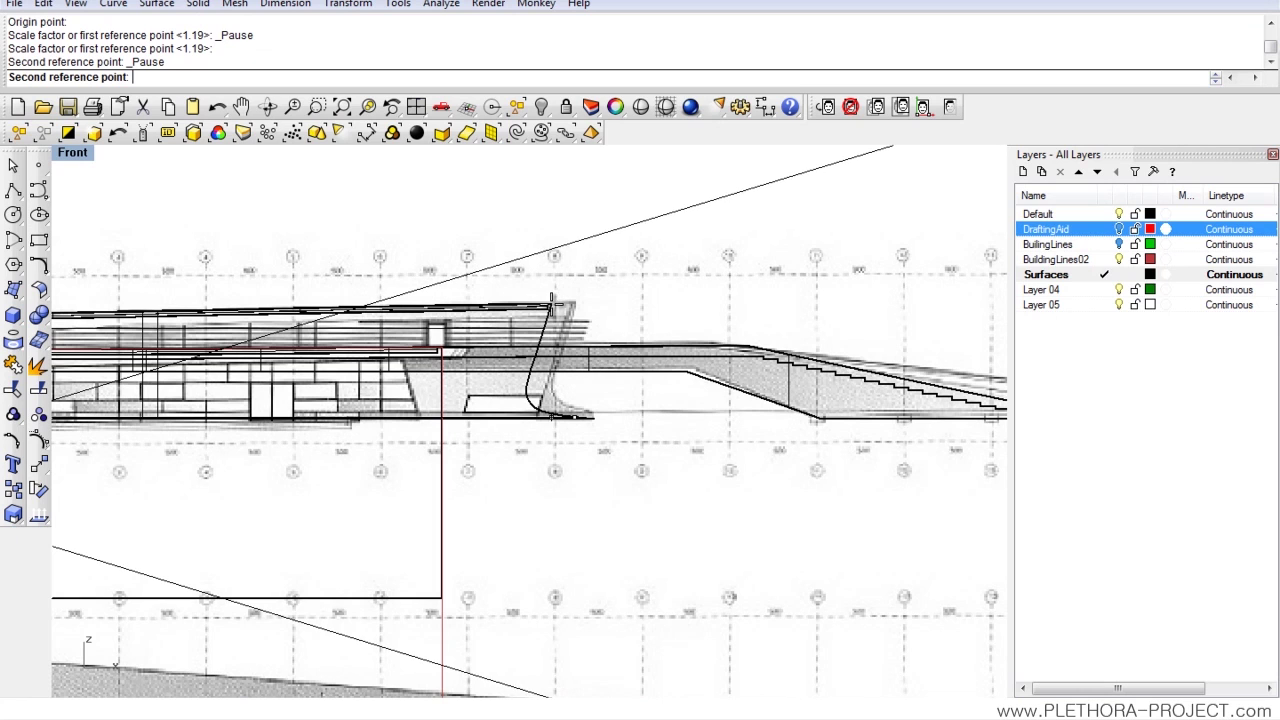
key(Escape)
key(Escape)
scroll(496, 393, down, 6)
right_drag(496, 393, 660, 357)
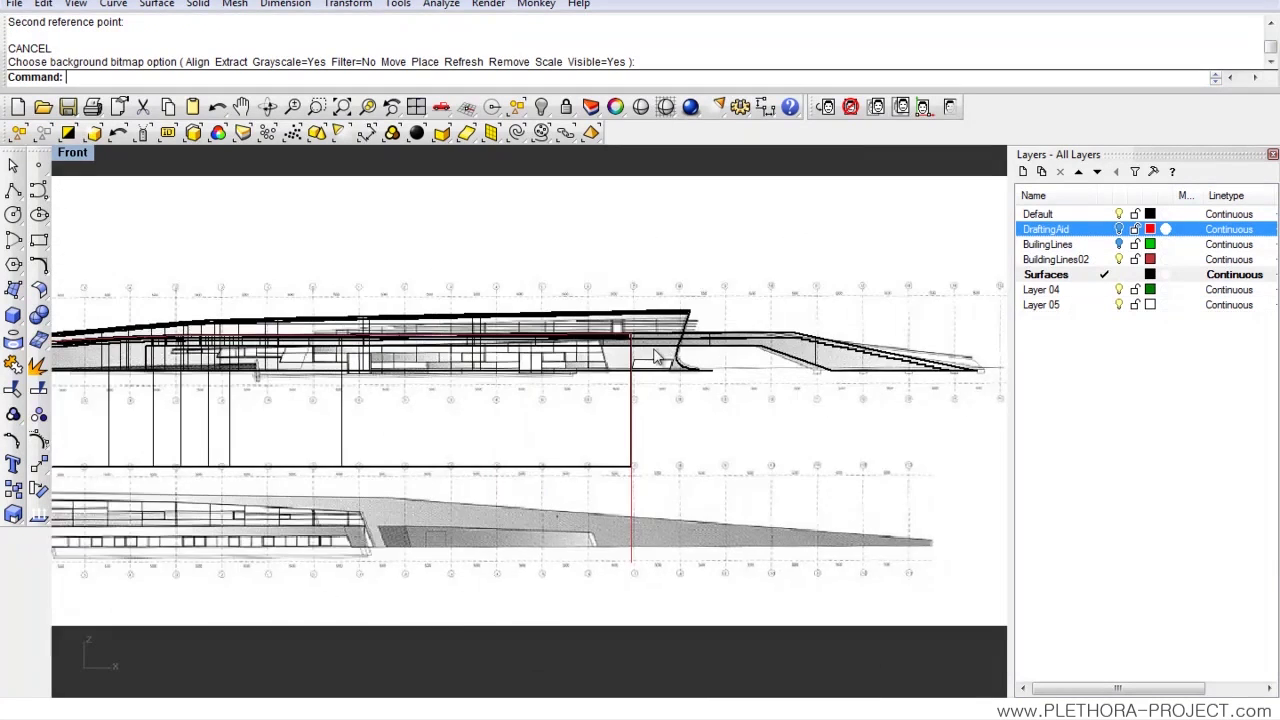
right_drag(376, 401, 530, 330)
mouse_move(391, 355)
right_down()
mouse_move(446, 386)
mouse_move(457, 338)
mouse_move(502, 318)
right_up()
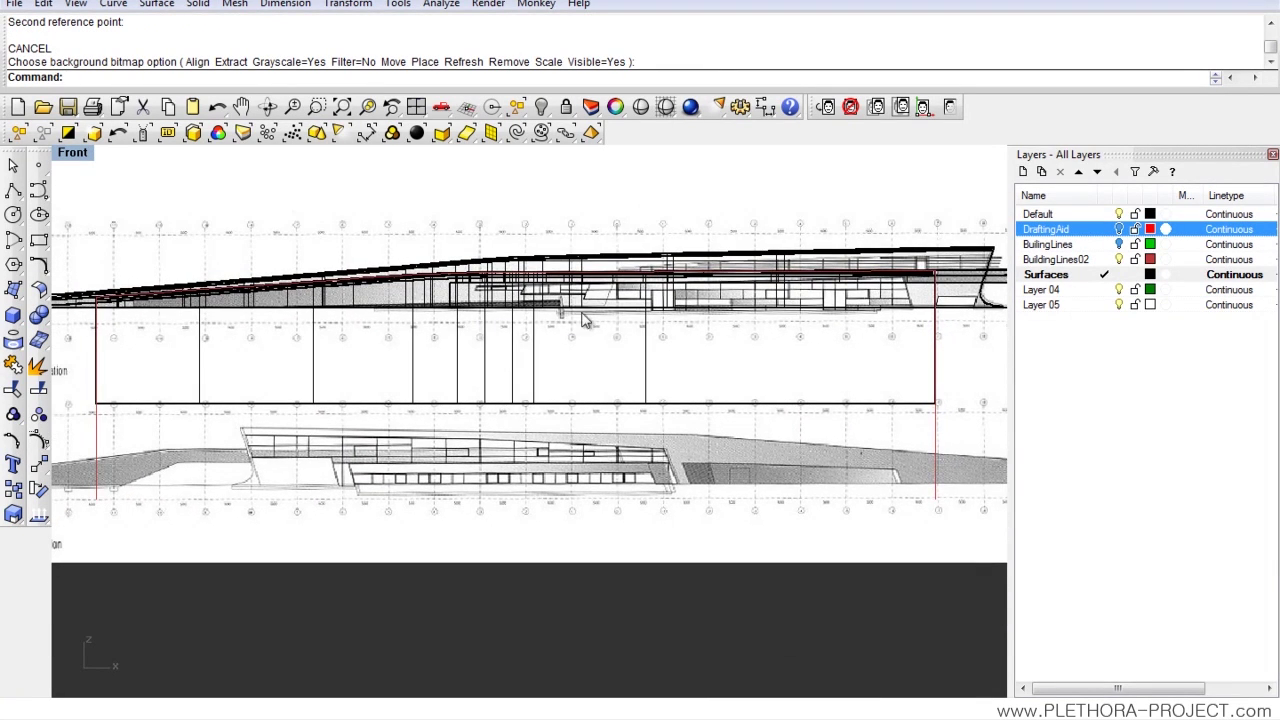
right_drag(620, 318, 443, 332)
right_drag(618, 303, 517, 261)
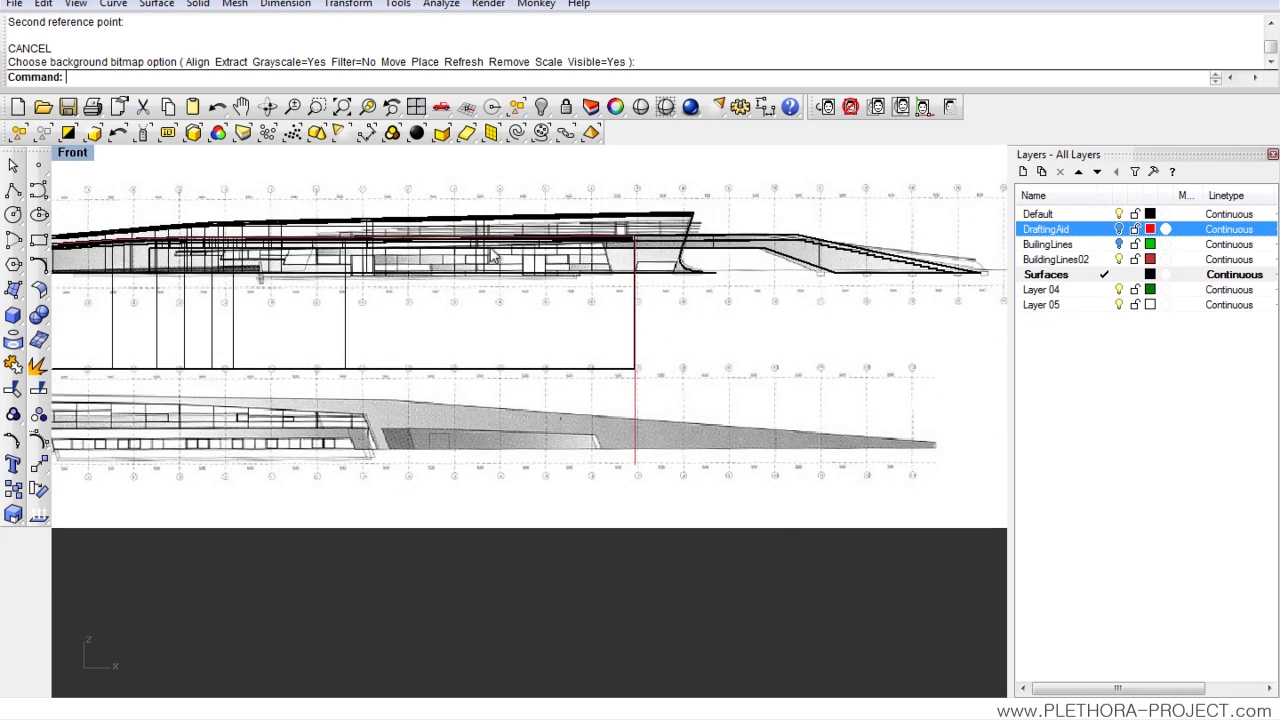
Step: Examine how closely the elevation drawing's roof line, floor edge and openings match the model along the facade in the Front viewport
scroll(489, 248, down, 10)
right_drag(445, 284, 464, 367)
scroll(489, 306, up, 12)
right_drag(725, 407, 700, 343)
scroll(637, 317, up, 8)
right_drag(157, 307, 477, 284)
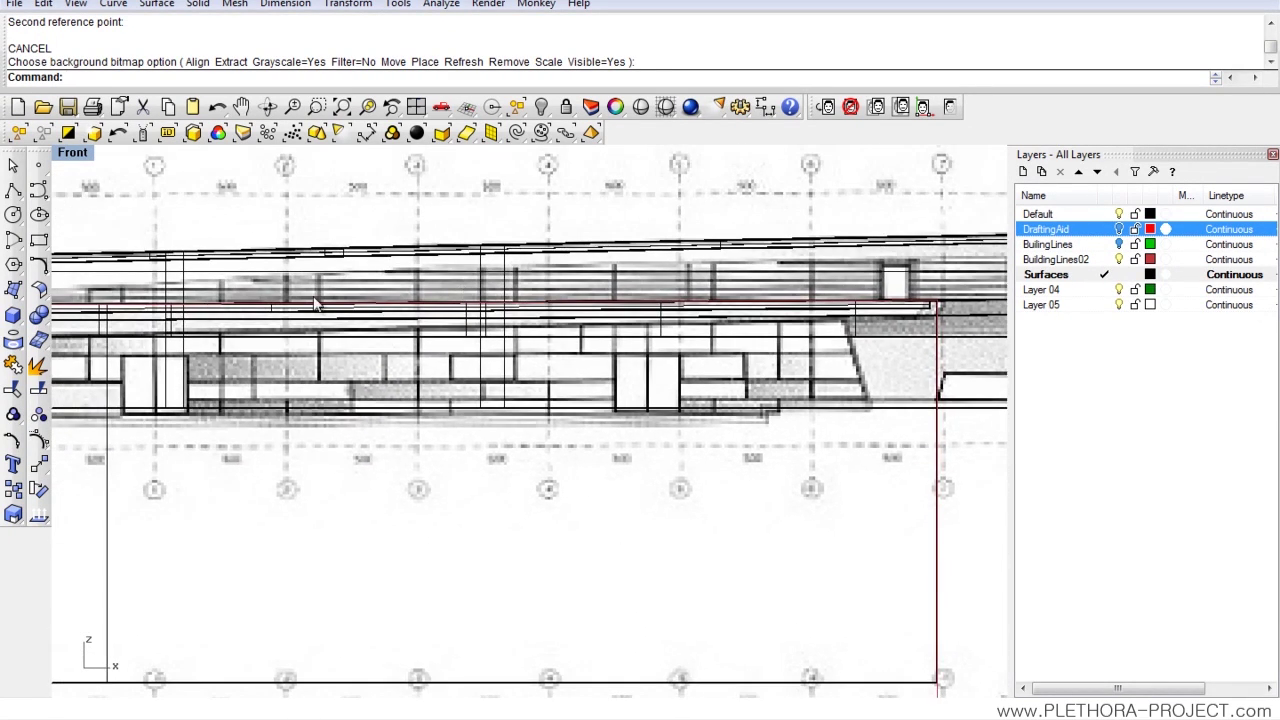
right_drag(282, 303, 389, 301)
right_drag(563, 278, 533, 320)
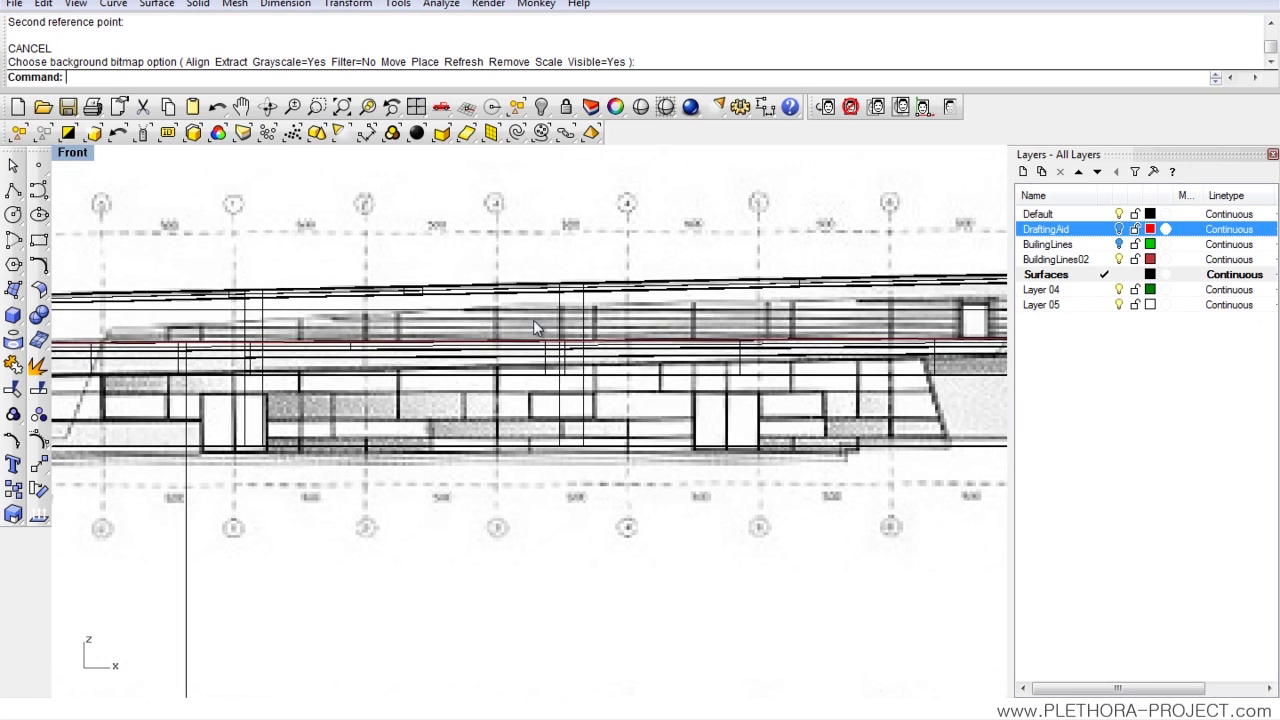
double_click(75, 155)
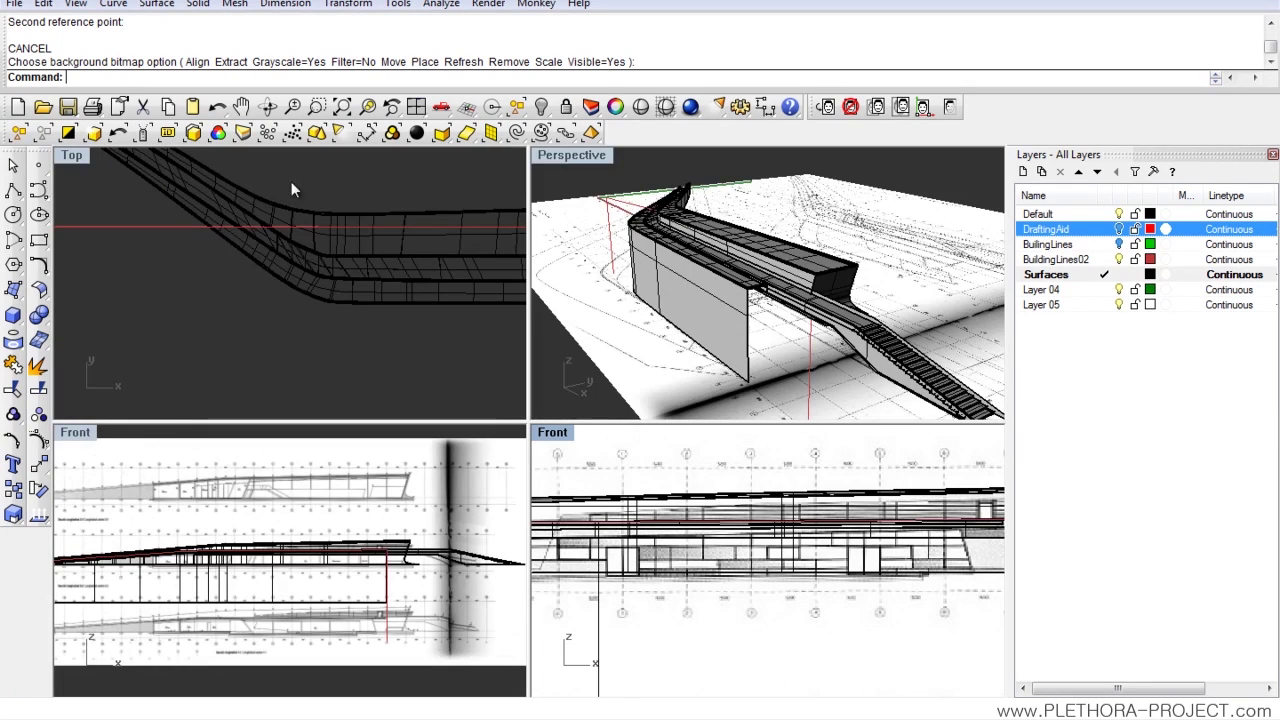
Step: Isolate the long facade wall and the floor surface crossing it by inverting the selection and hiding everything else
double_click(573, 154)
right_drag(496, 386, 678, 400)
scroll(531, 374, up, 3)
click(339, 384)
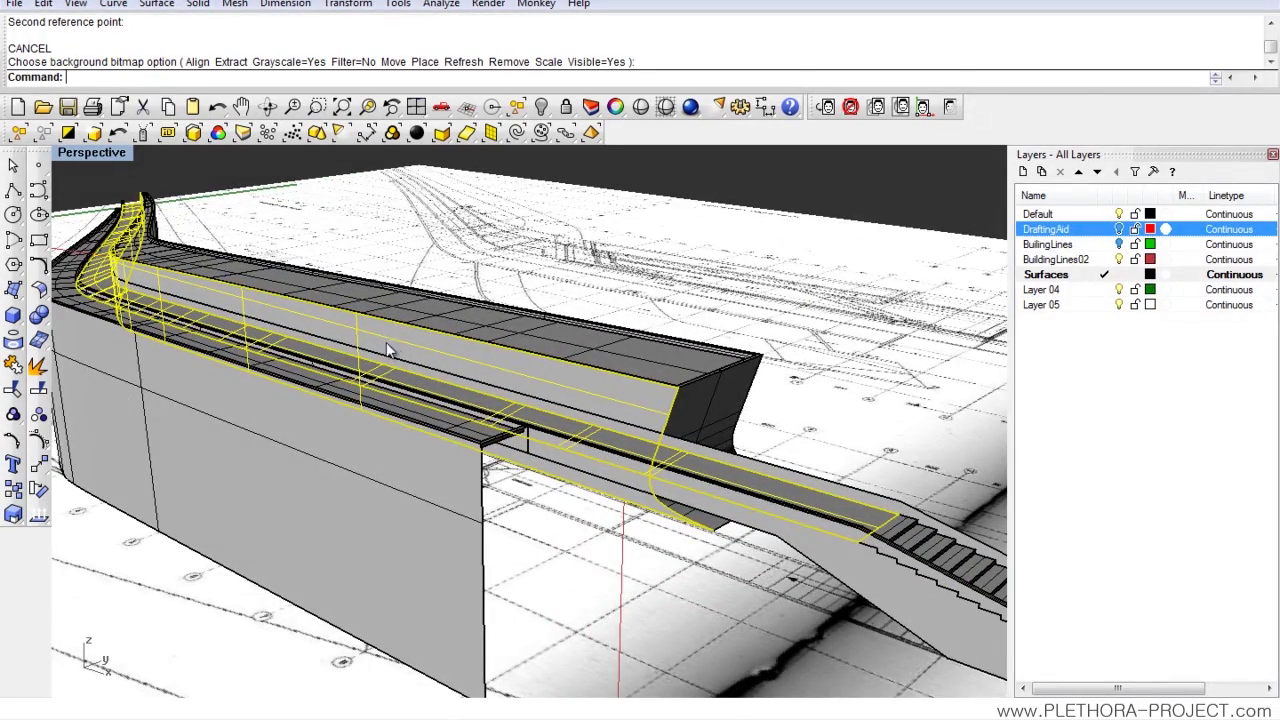
right_drag(381, 357, 541, 354)
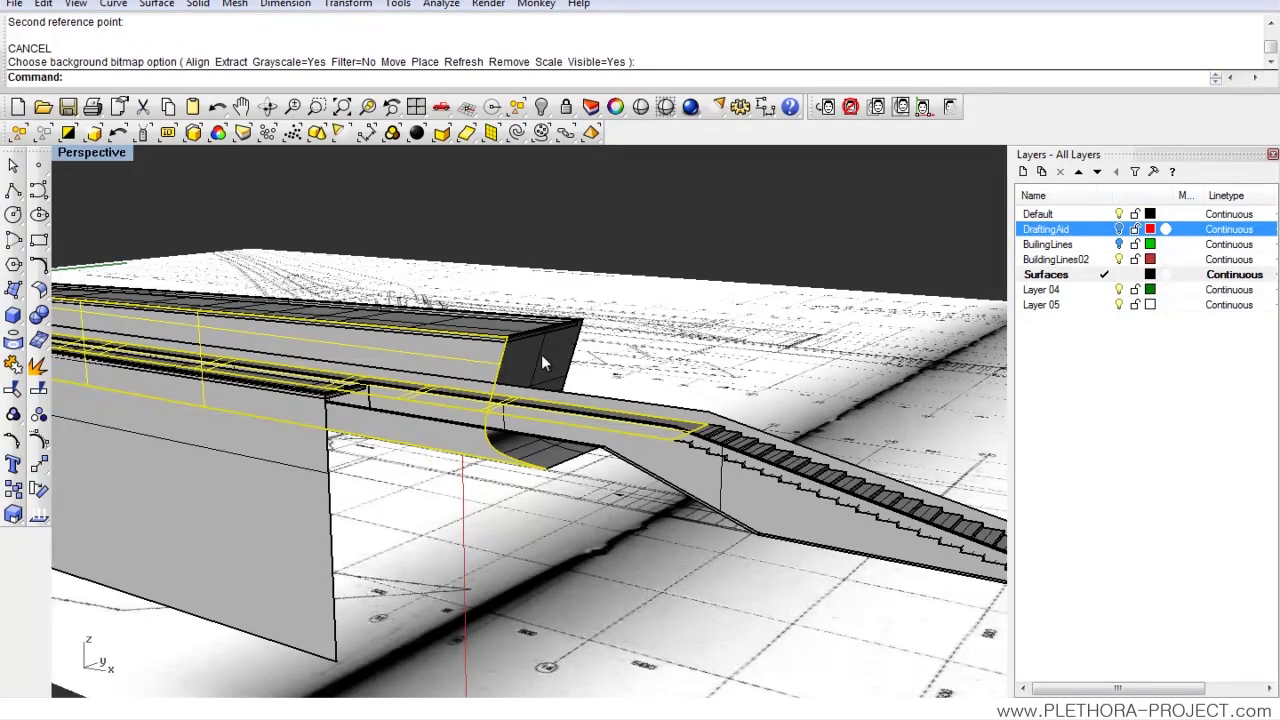
text(i)
key(Return)
key(Return)
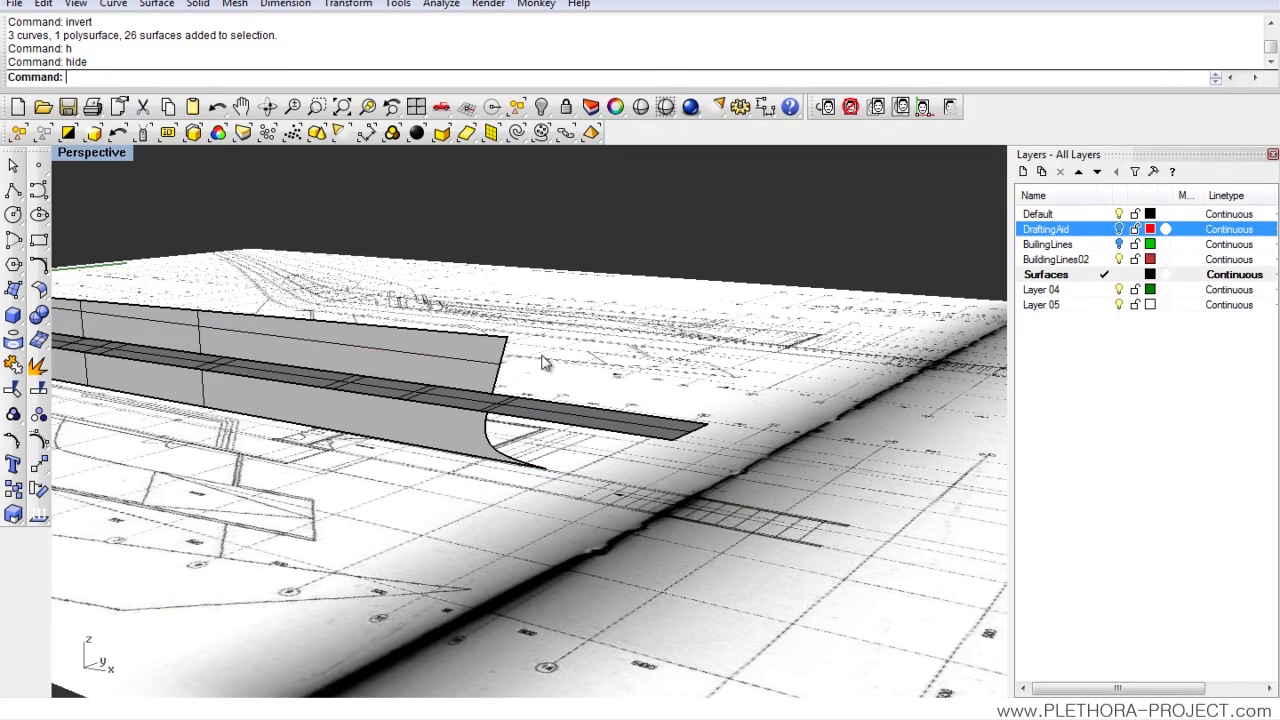
Step: Make DraftingAid the current layer
mouse_move(541, 361)
right_down()
mouse_move(585, 404)
mouse_move(560, 410)
mouse_move(512, 373)
mouse_move(469, 392)
right_up()
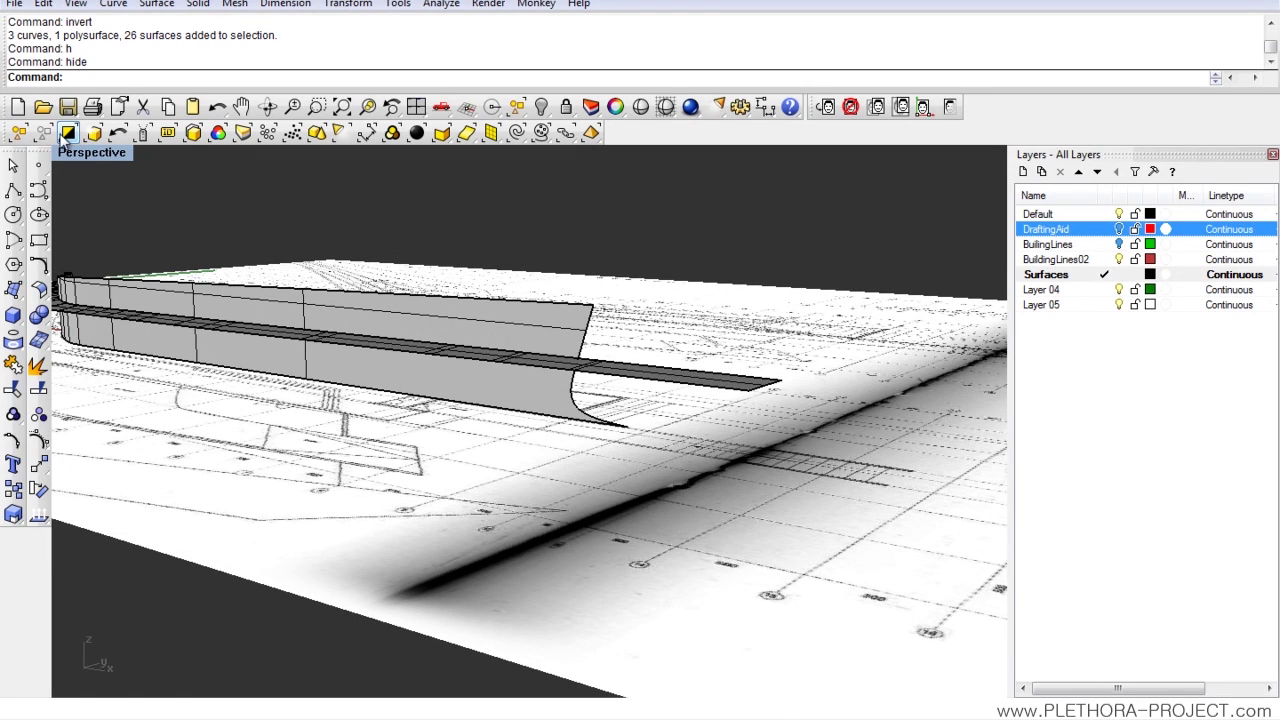
shift+right_drag(590, 468, 690, 500)
scroll(637, 433, down, 3)
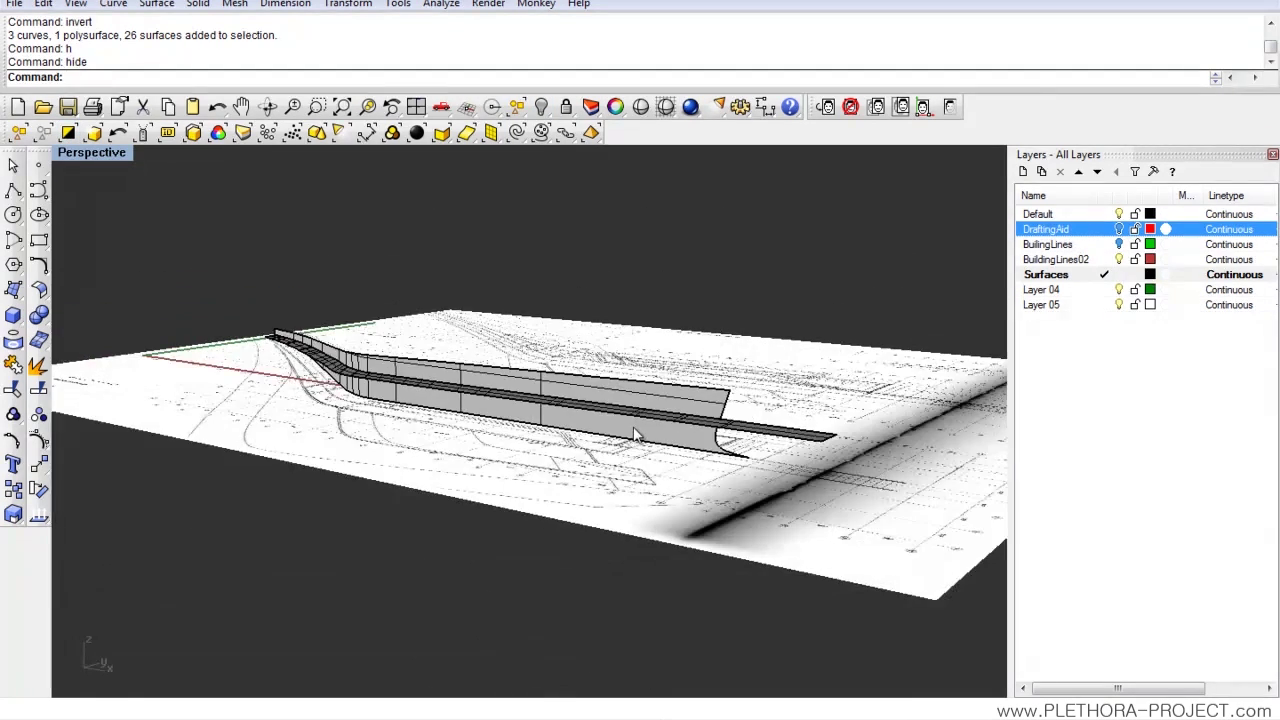
mouse_move(634, 435)
right_down()
mouse_move(678, 453)
mouse_move(675, 353)
mouse_move(672, 405)
mouse_move(370, 240)
right_up()
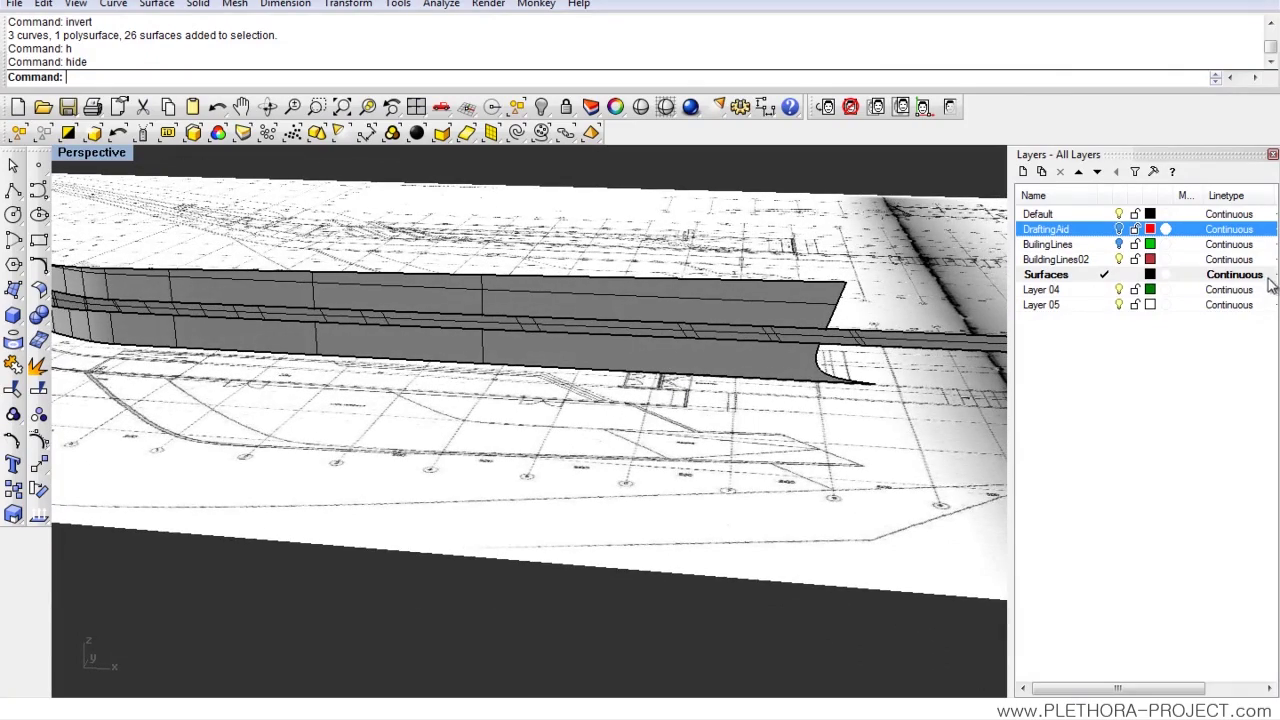
click(1103, 230)
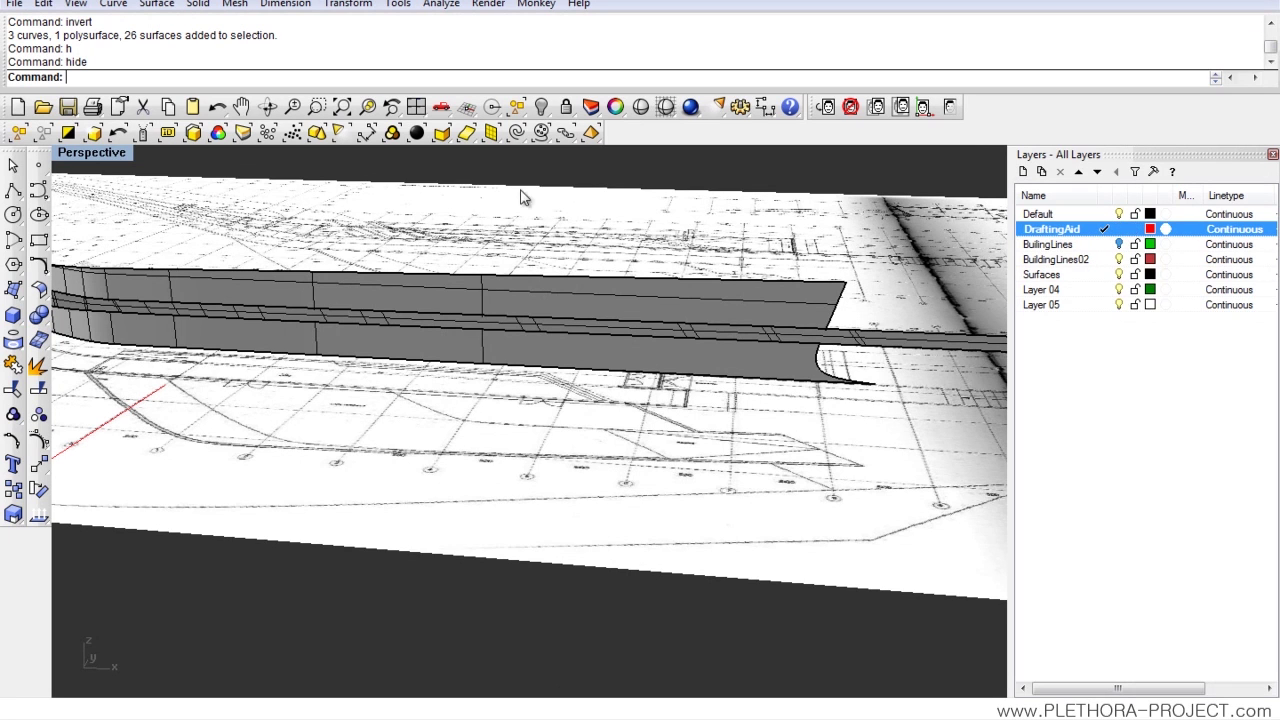
Step: In the aligned Front view, draw a polyline along the upper window band's slanted end, from the lower dimension line to its top corner
key(ctrl+m)
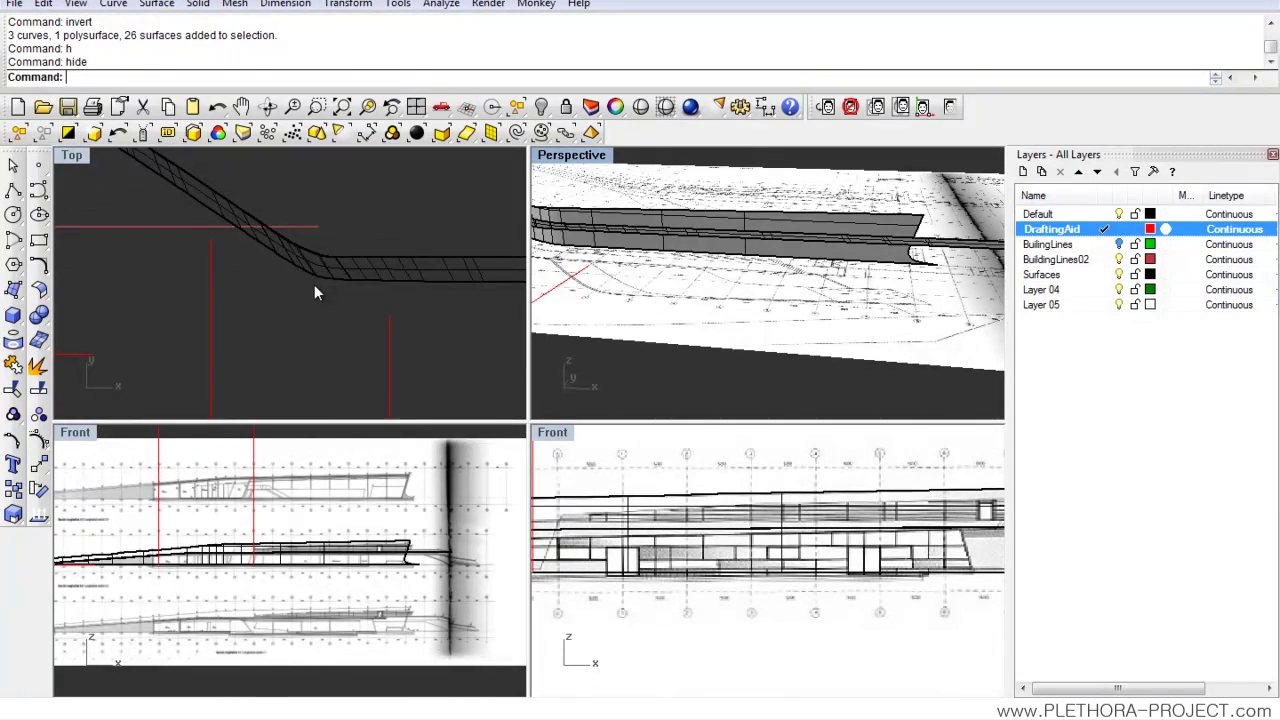
double_click(552, 432)
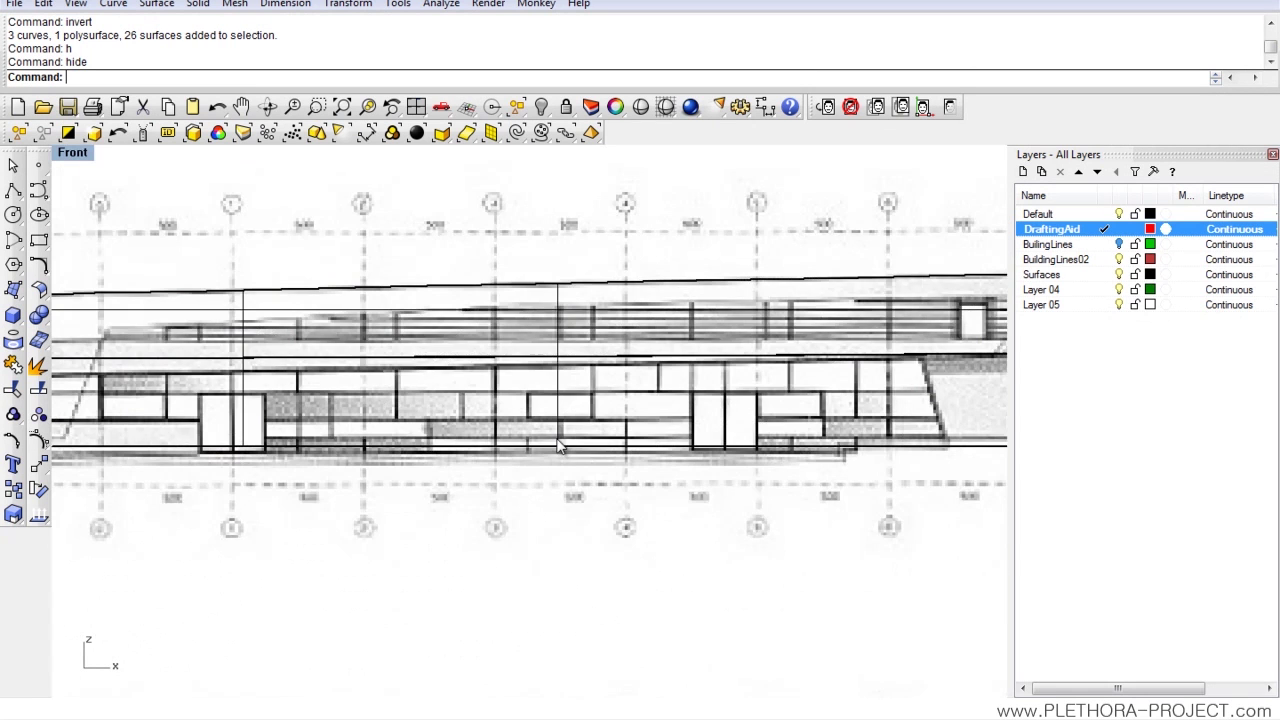
scroll(340, 358, down, 5)
scroll(340, 358, up, 3)
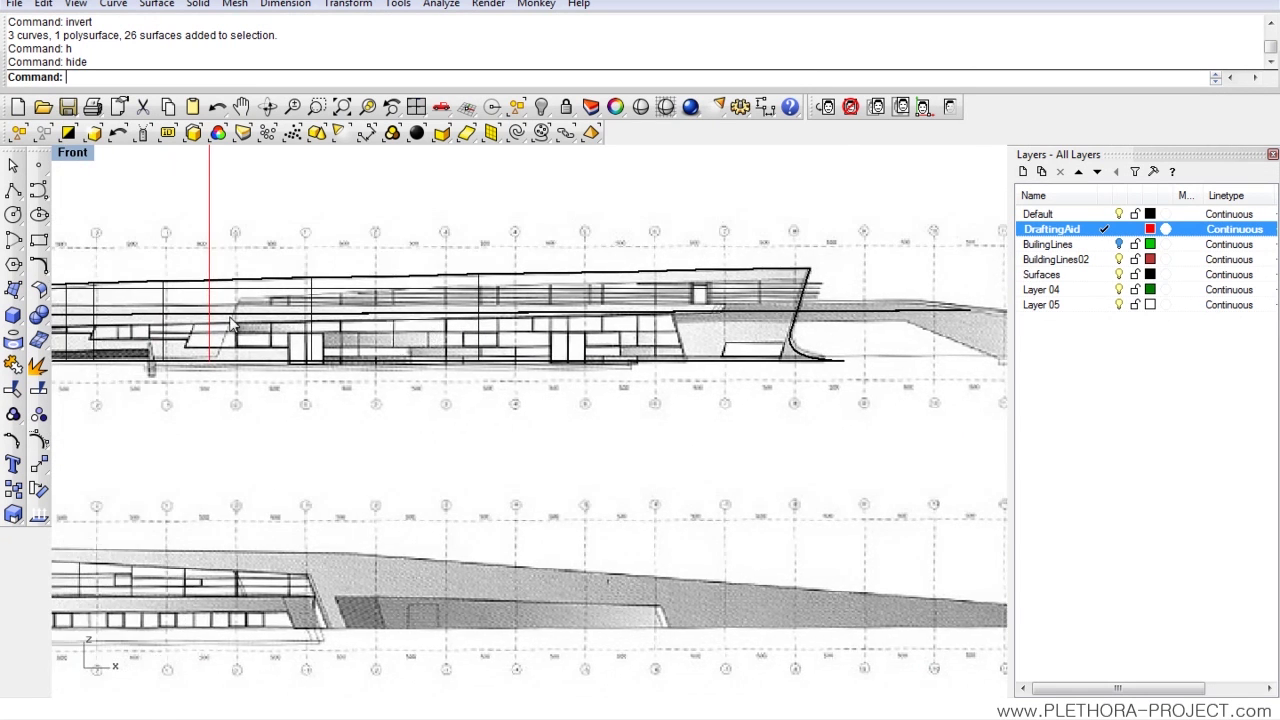
click(14, 190)
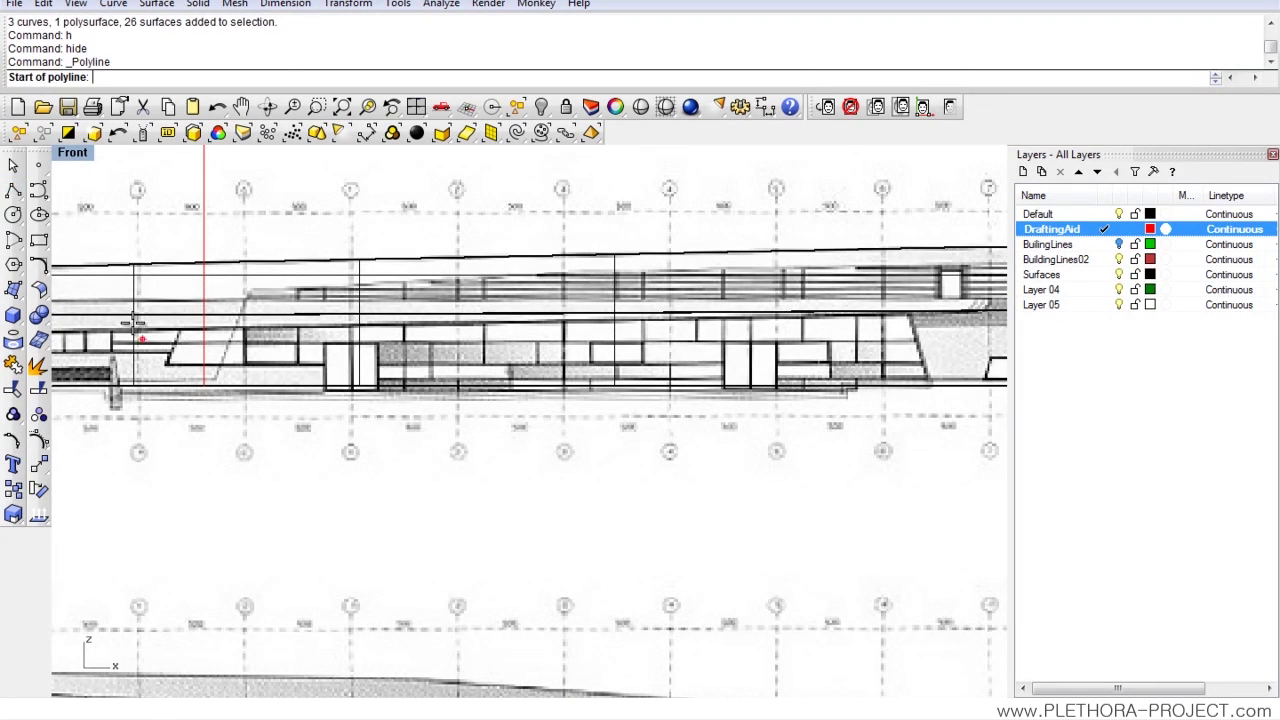
click(204, 416)
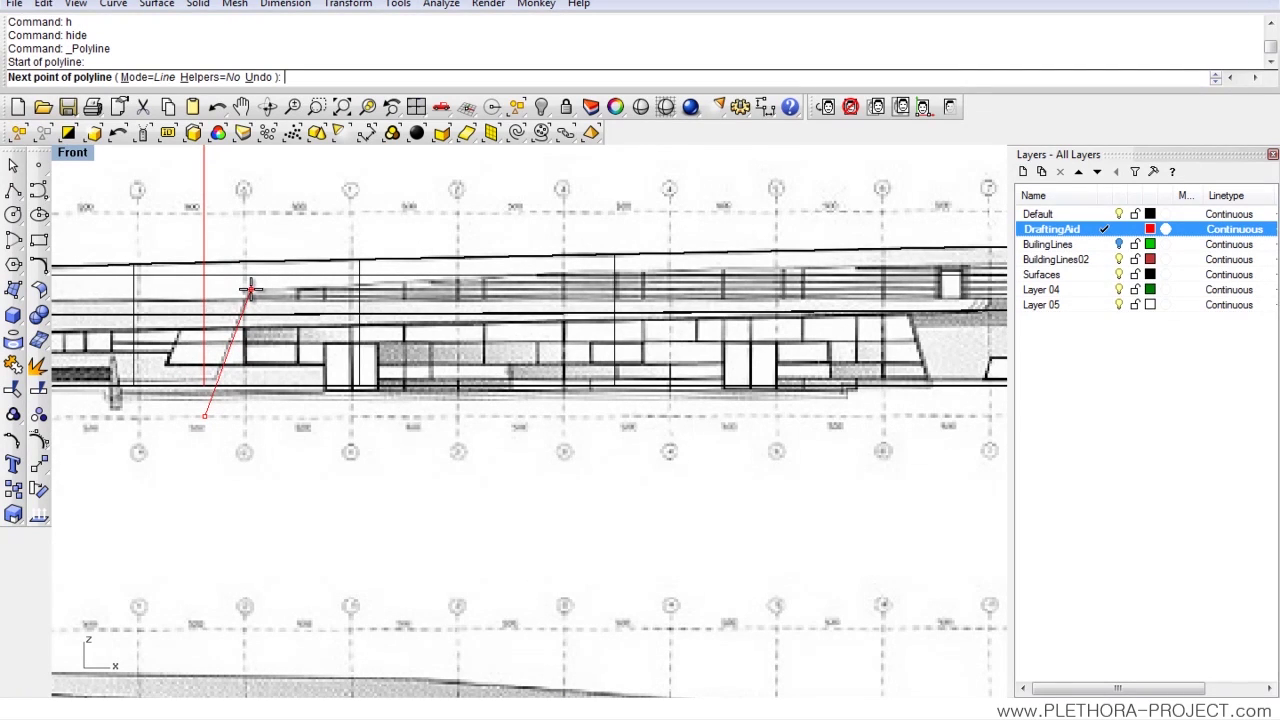
click(250, 290)
key(Return)
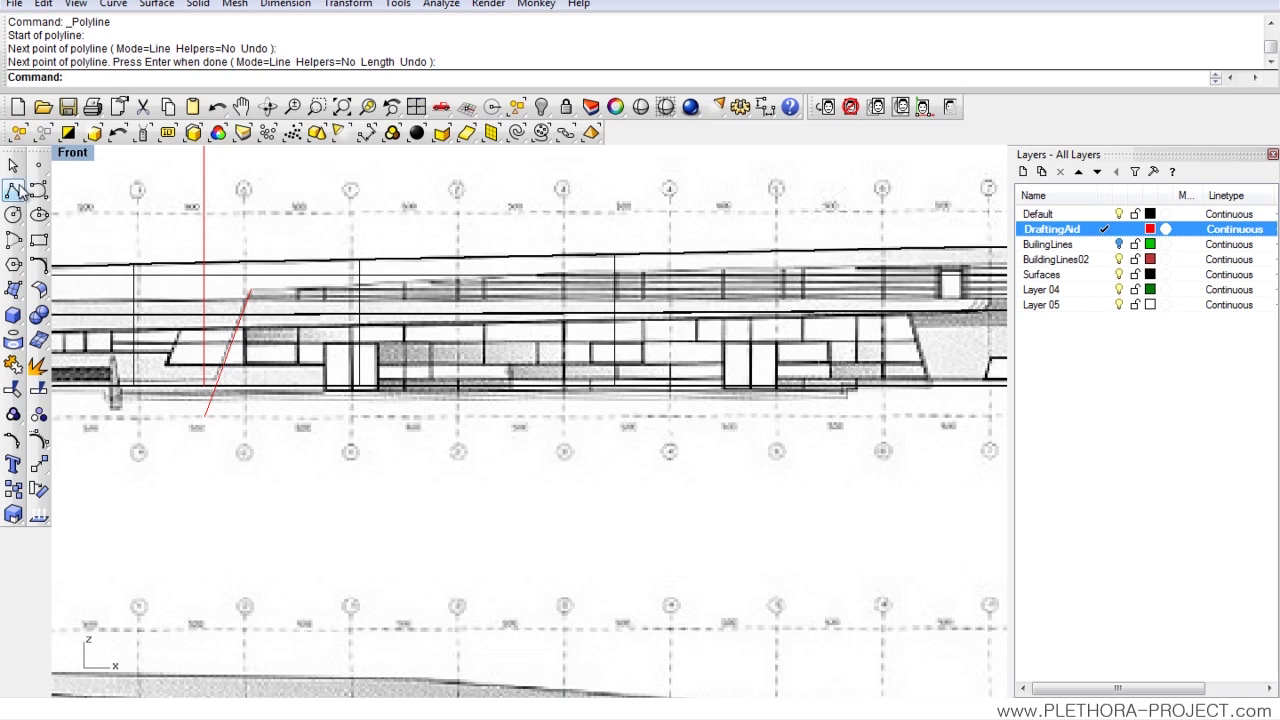
Step: Draw a degree 3 curve along the window band's top edge, from the slanted line's upper end to beyond the building's slanted end
click(40, 192)
click(251, 290)
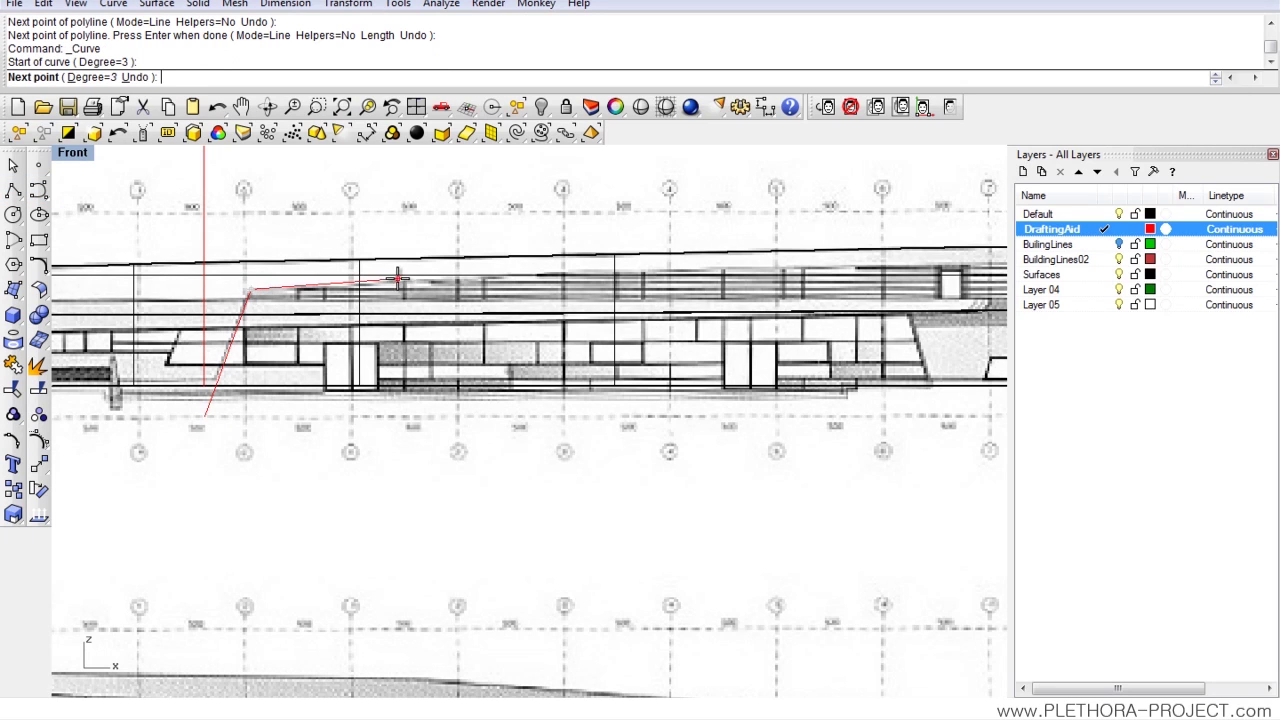
click(427, 281)
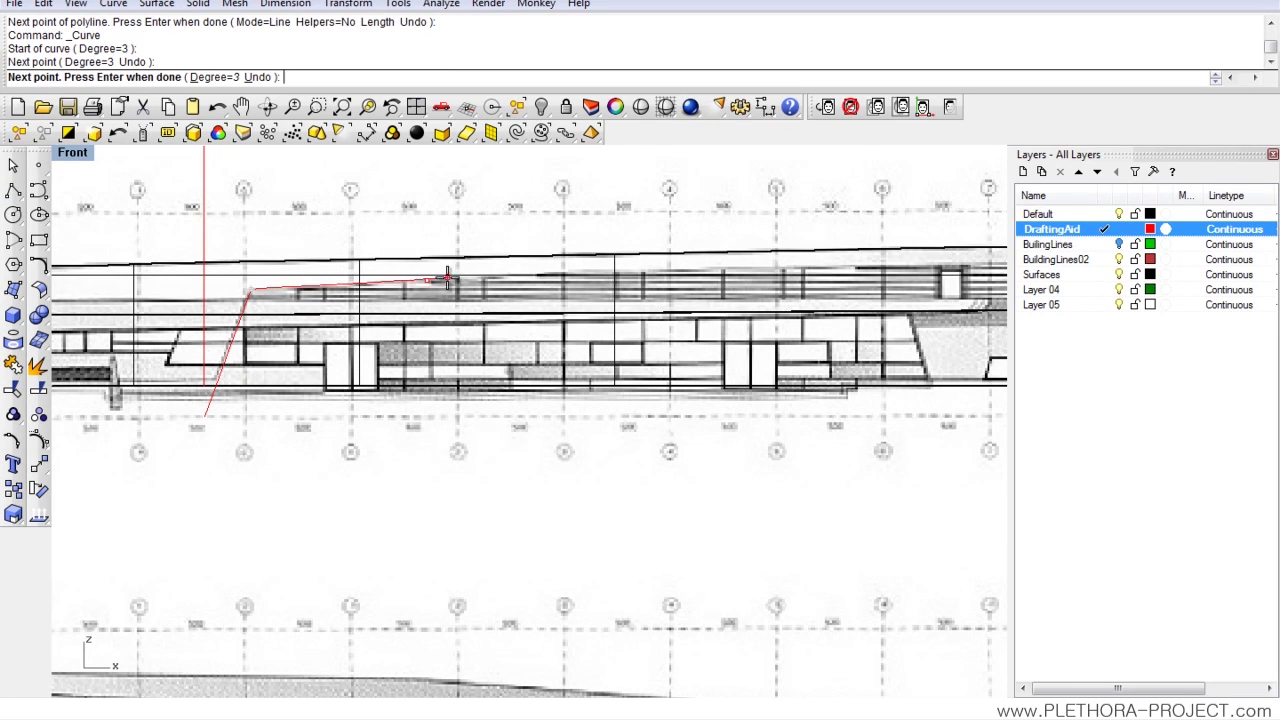
click(655, 271)
right_drag(811, 289, 480, 294)
scroll(636, 311, up, 2)
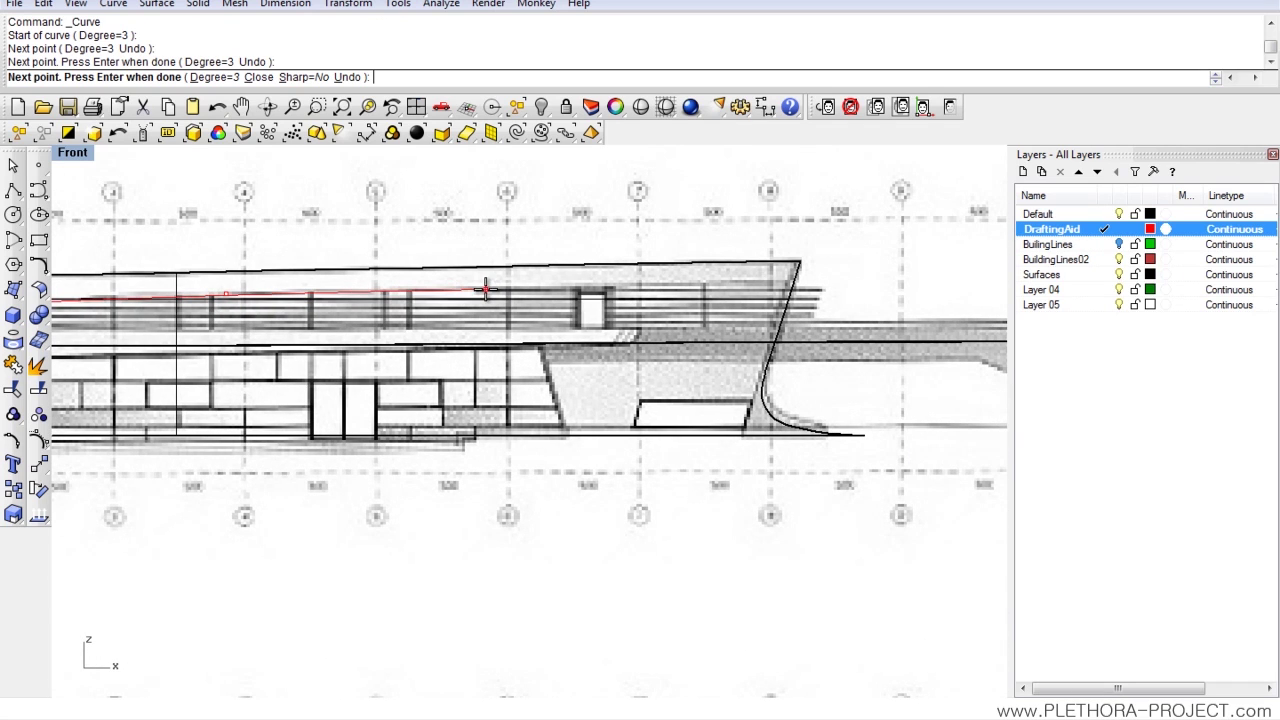
click(485, 289)
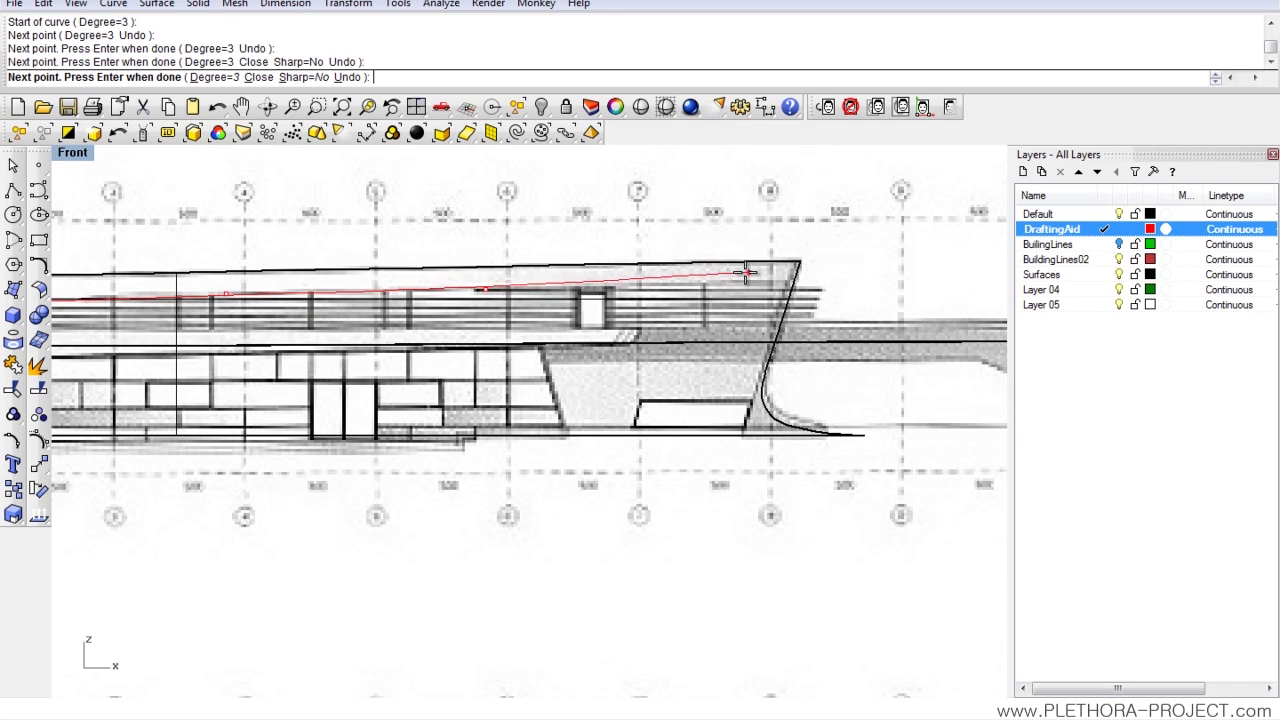
click(843, 284)
key(Return)
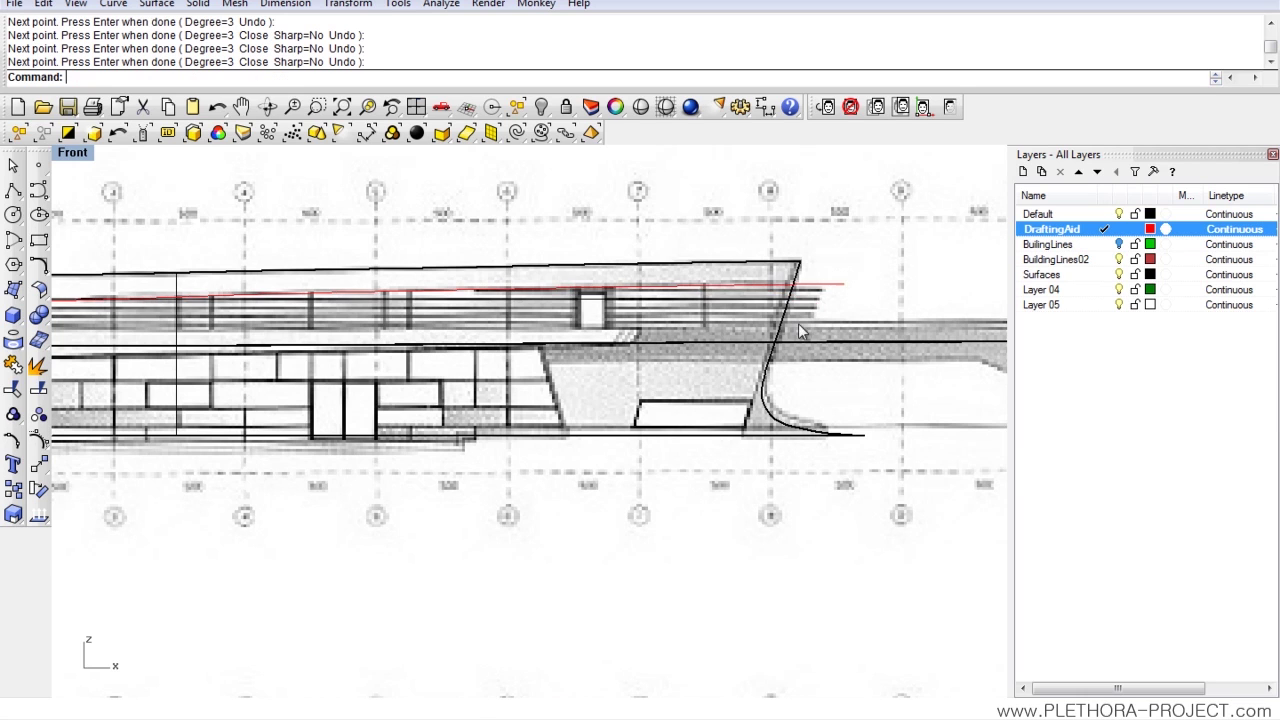
Step: Join the slanted line and the top-edge curve into one open curve
scroll(548, 316, down, 3)
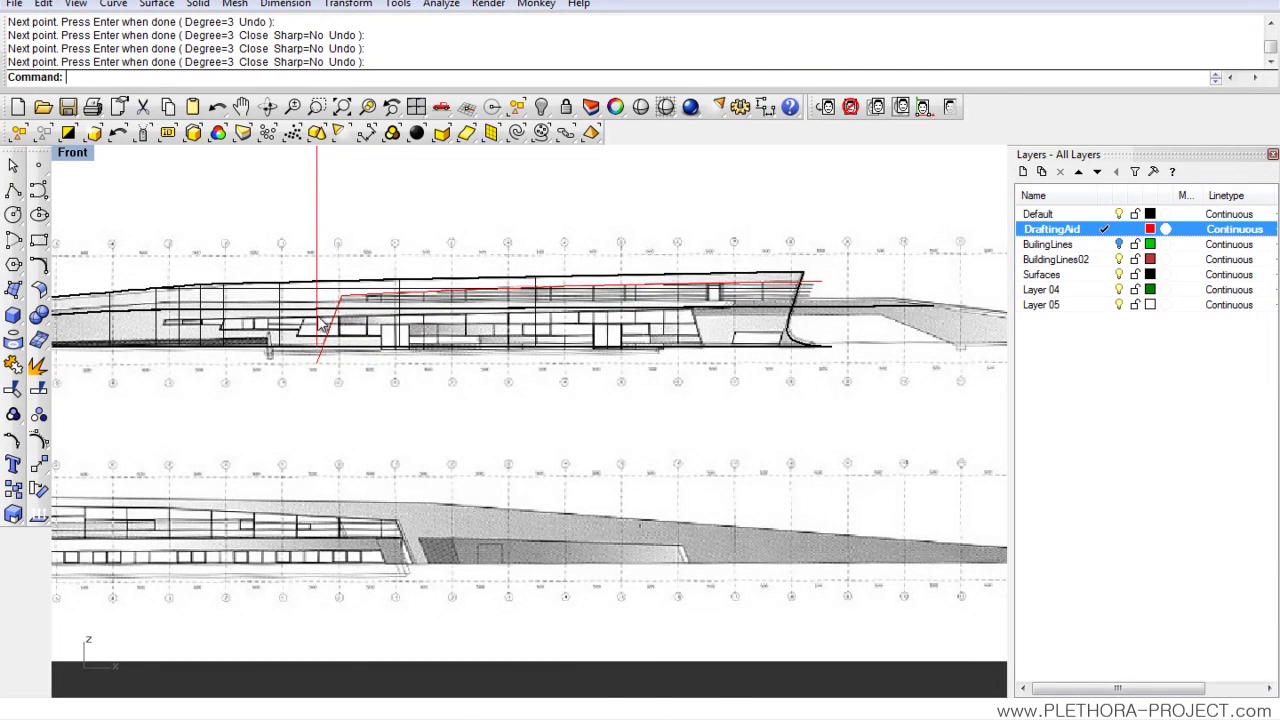
click(365, 300)
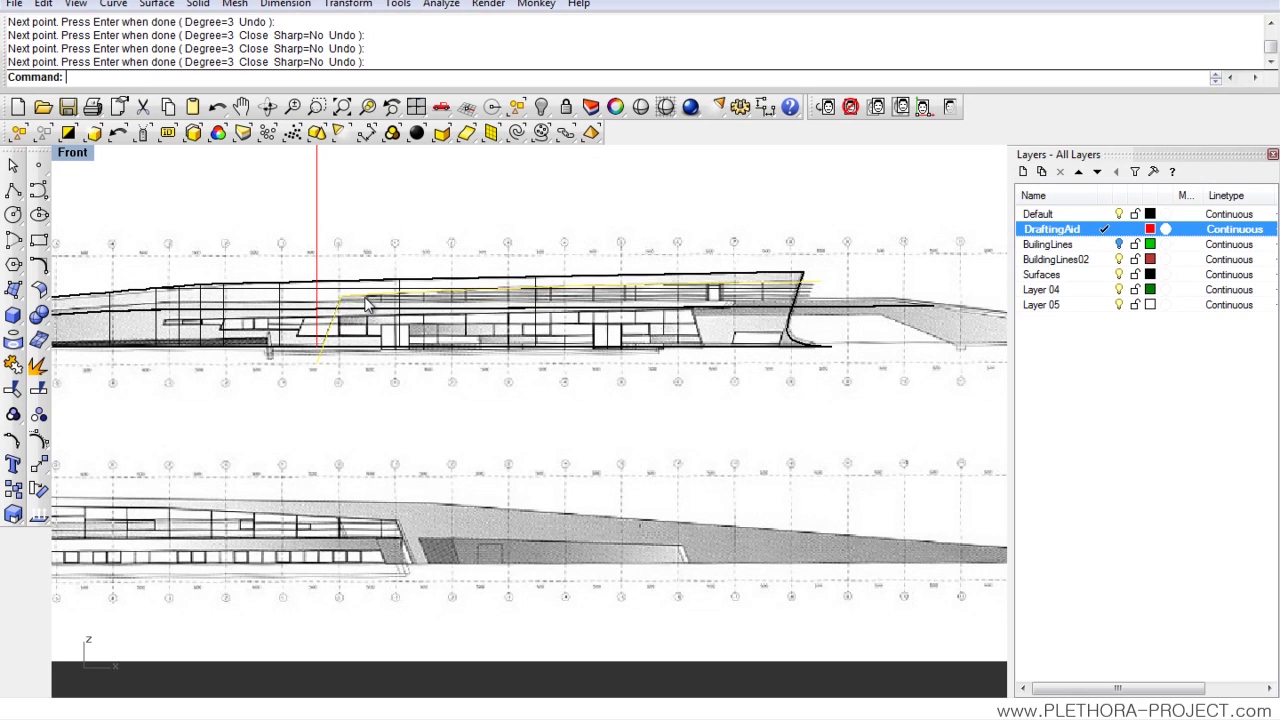
text(j)
key(Return)
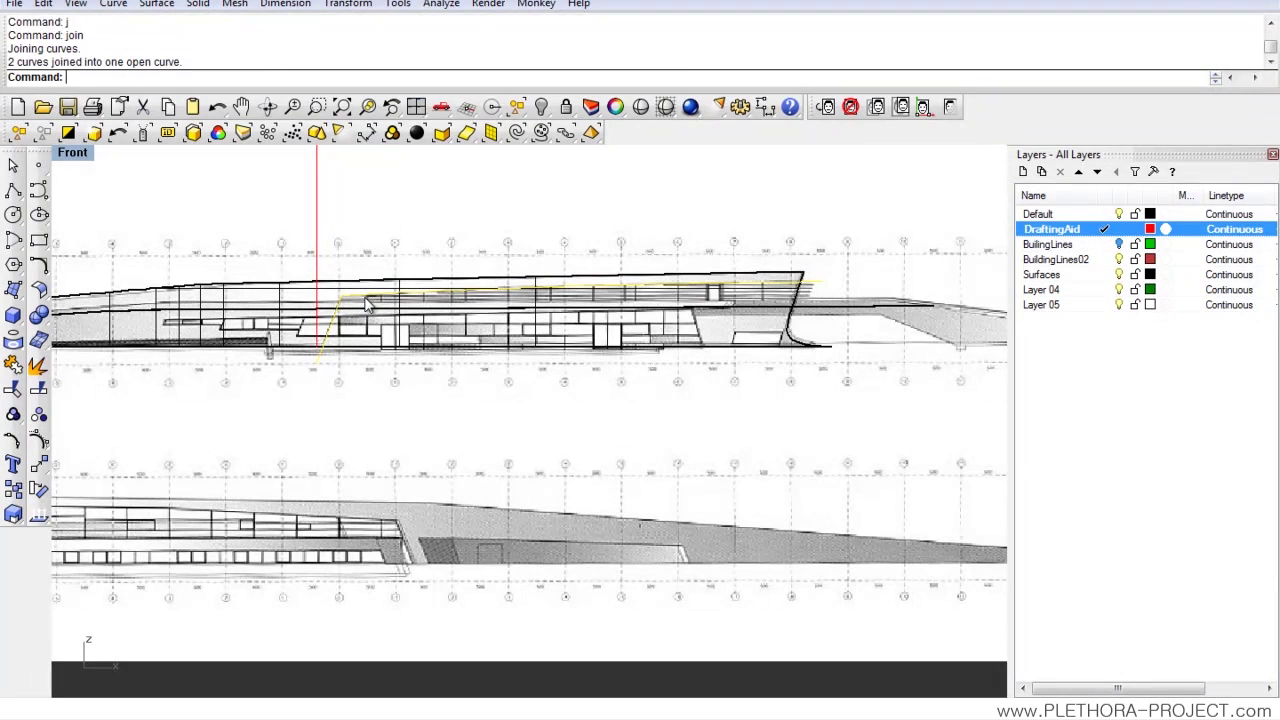
right_drag(350, 297, 367, 338)
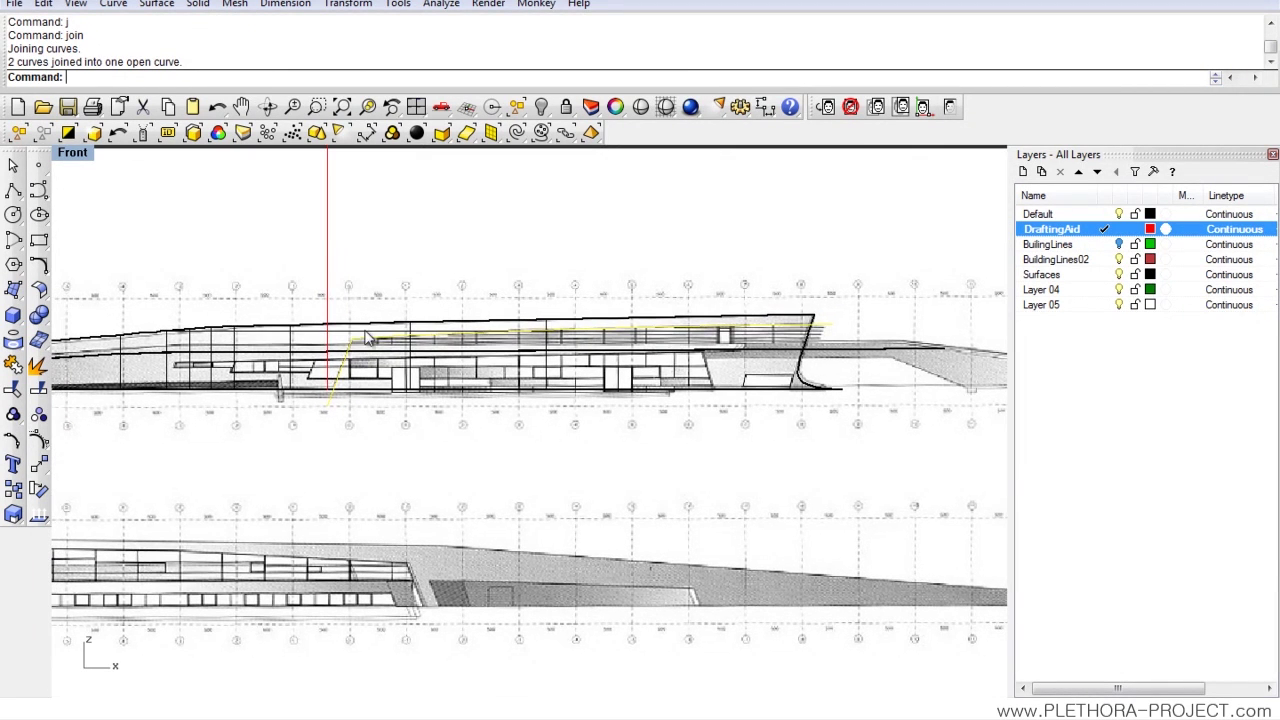
click(410, 263)
right_drag(416, 291, 415, 247)
Step: Select the long flat floor surface that crosses the facade wall in the Perspective viewport
double_click(75, 159)
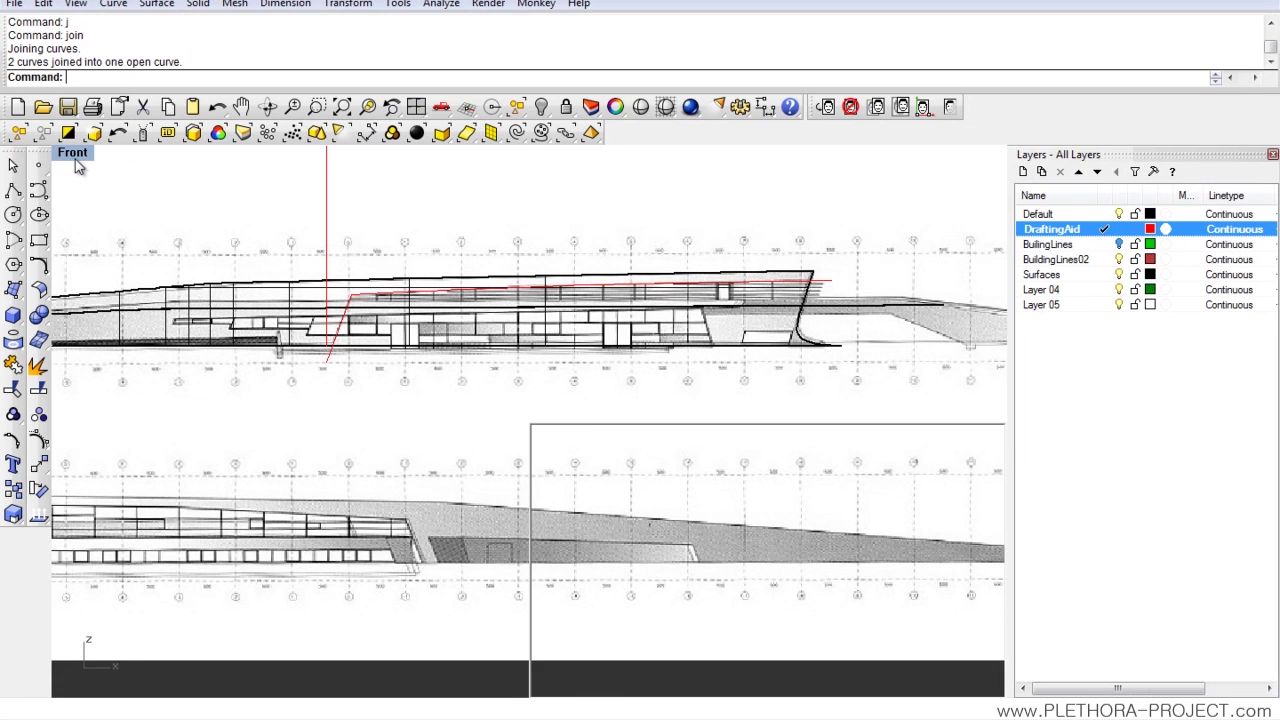
double_click(76, 157)
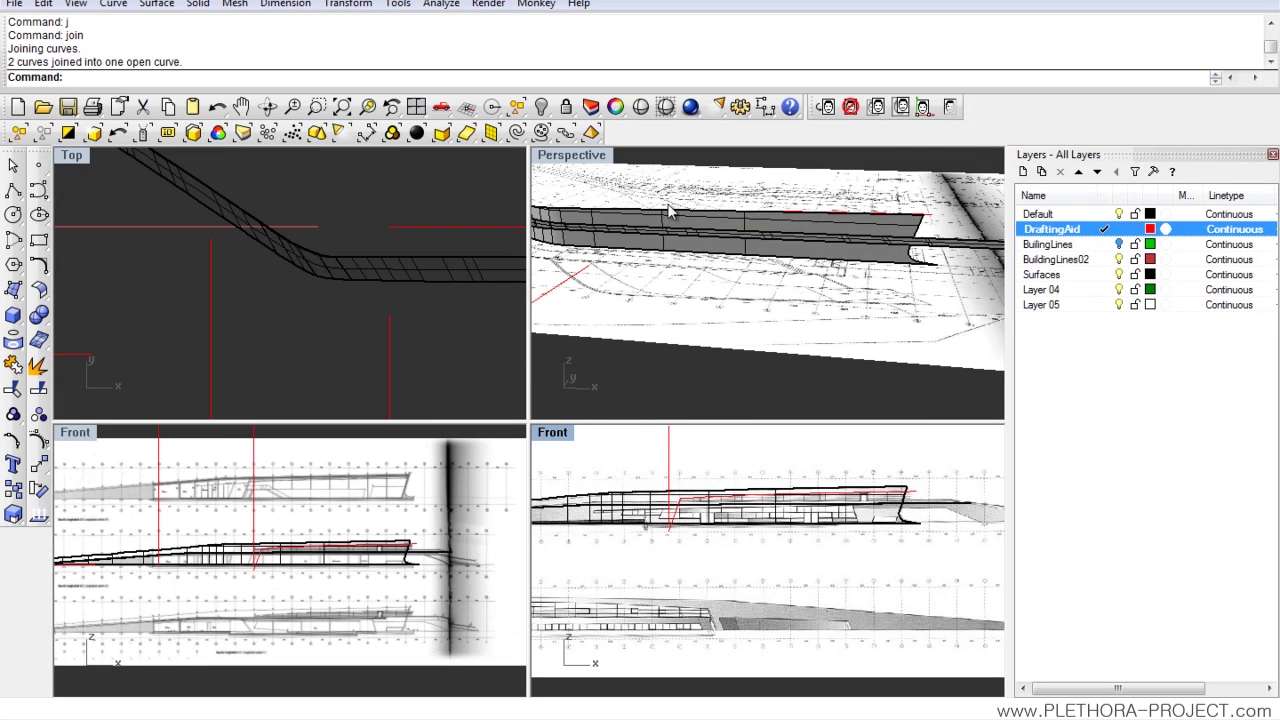
click(578, 163)
right_drag(657, 314, 341, 315)
scroll(313, 290, up, 5)
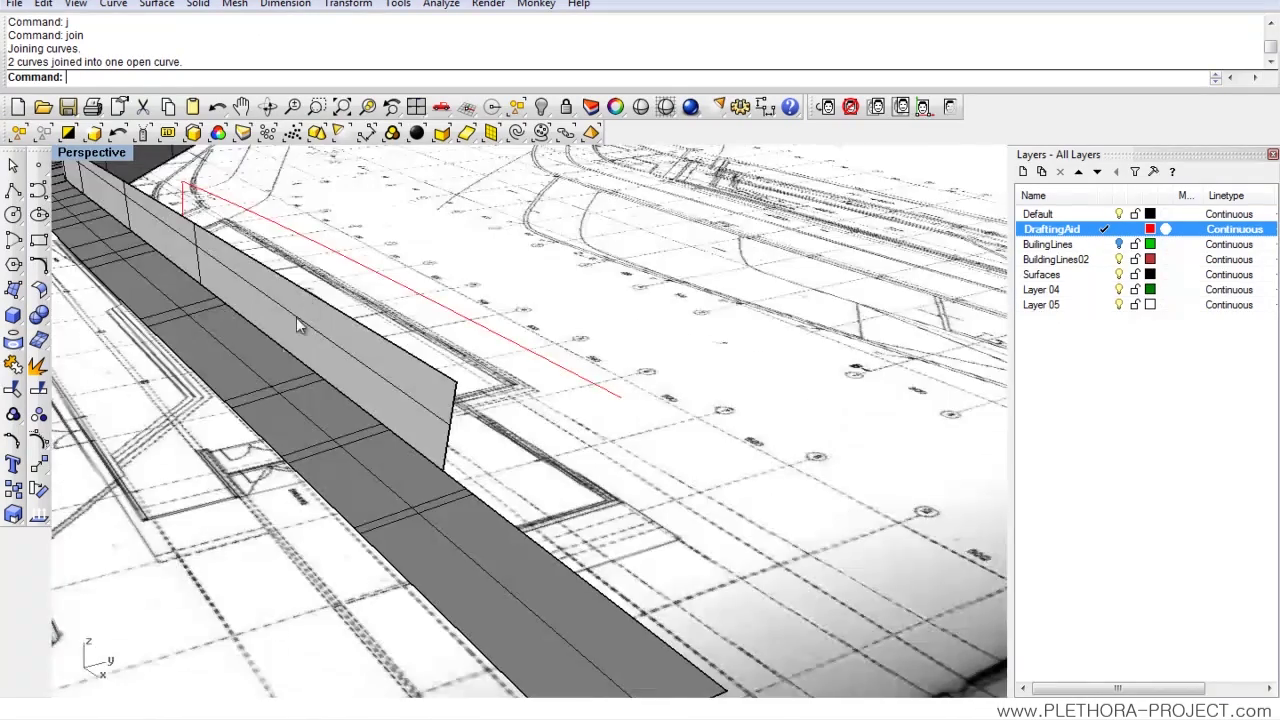
click(387, 305)
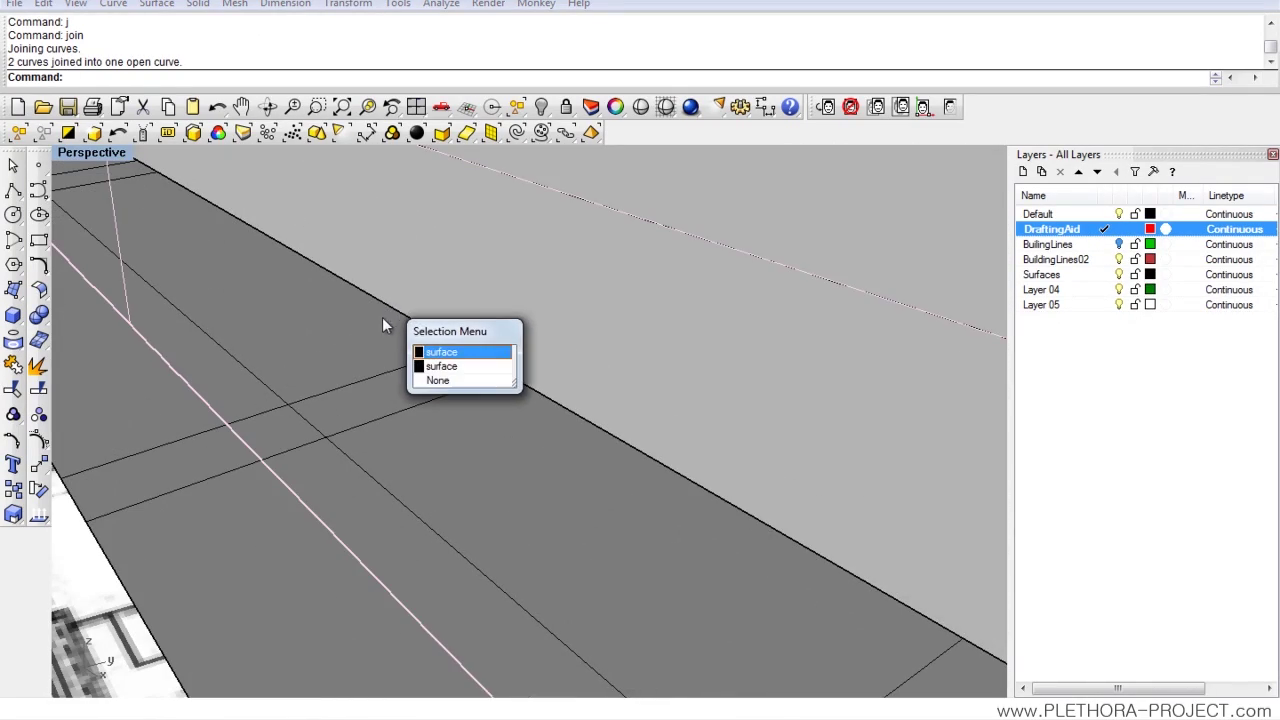
click(456, 369)
scroll(392, 392, down, 6)
right_drag(392, 394, 381, 360)
scroll(430, 374, up, 3)
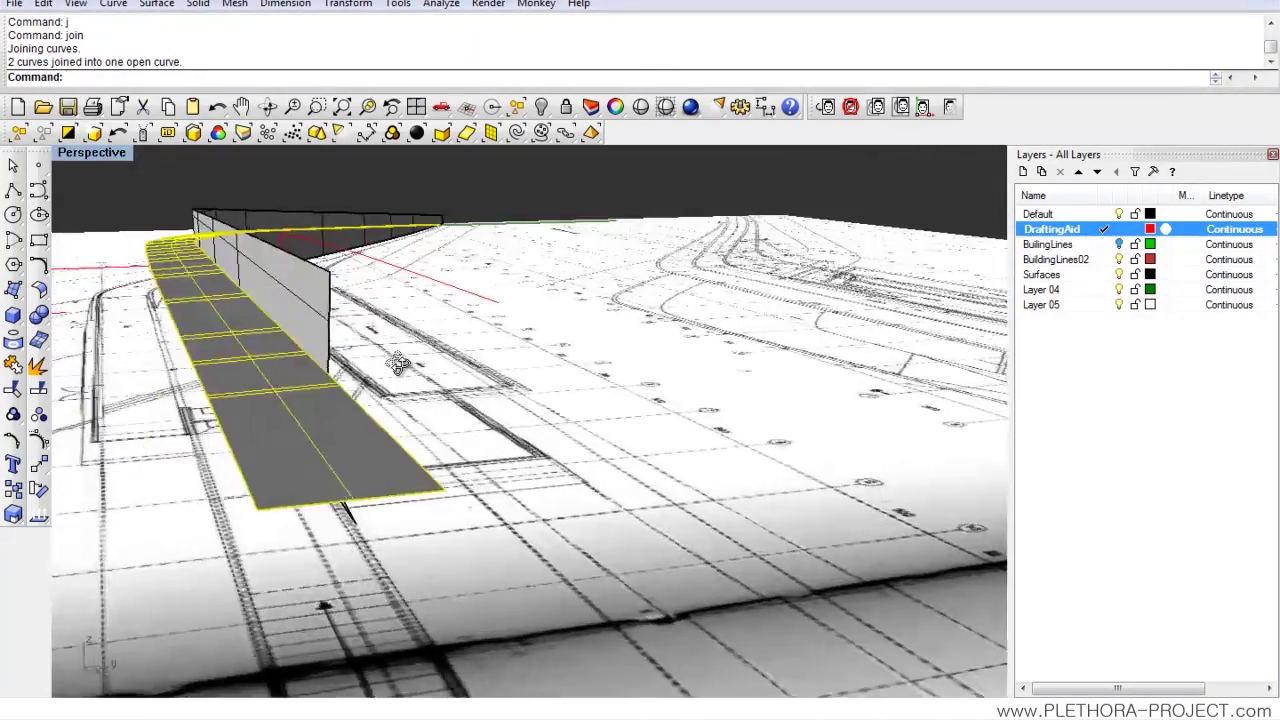
right_drag(398, 363, 477, 366)
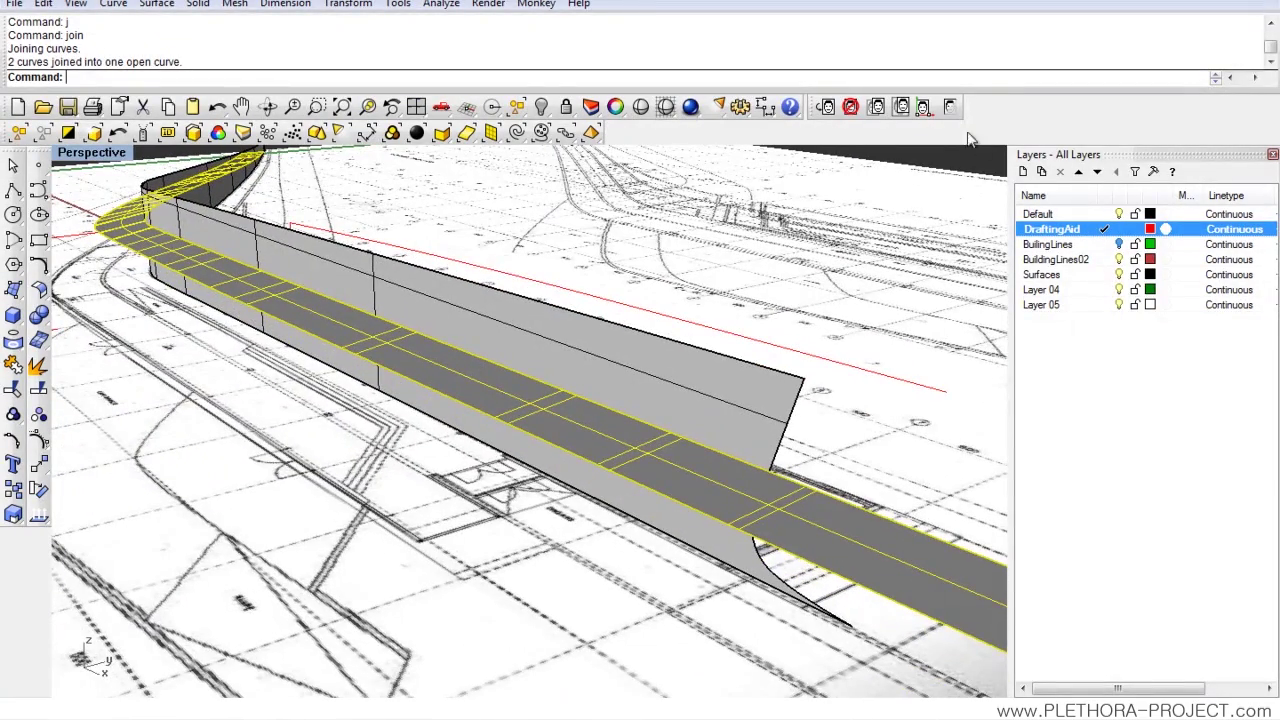
Step: Hide the background bitmap in the Perspective viewport
click(950, 107)
right_drag(505, 330, 450, 334)
right_drag(401, 384, 420, 390)
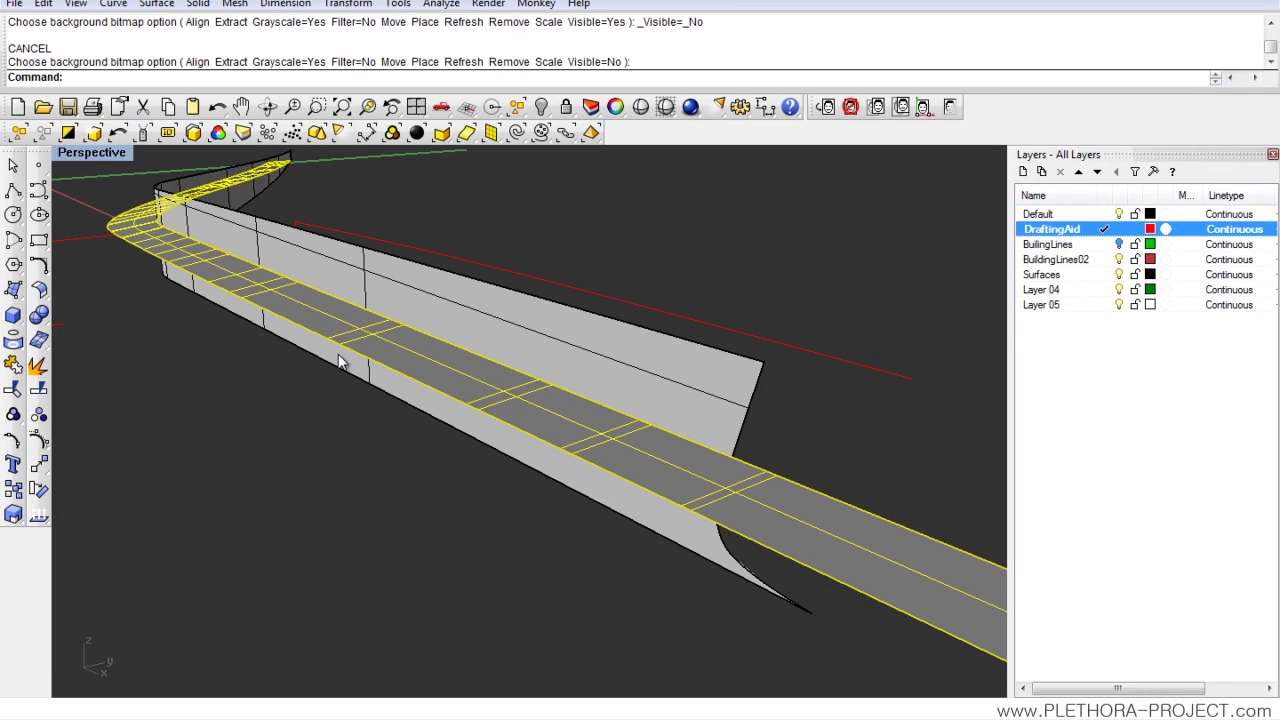
Step: Extract the wireframe curves of the selected floor surface with ExtractWireframe
text(xtrac)
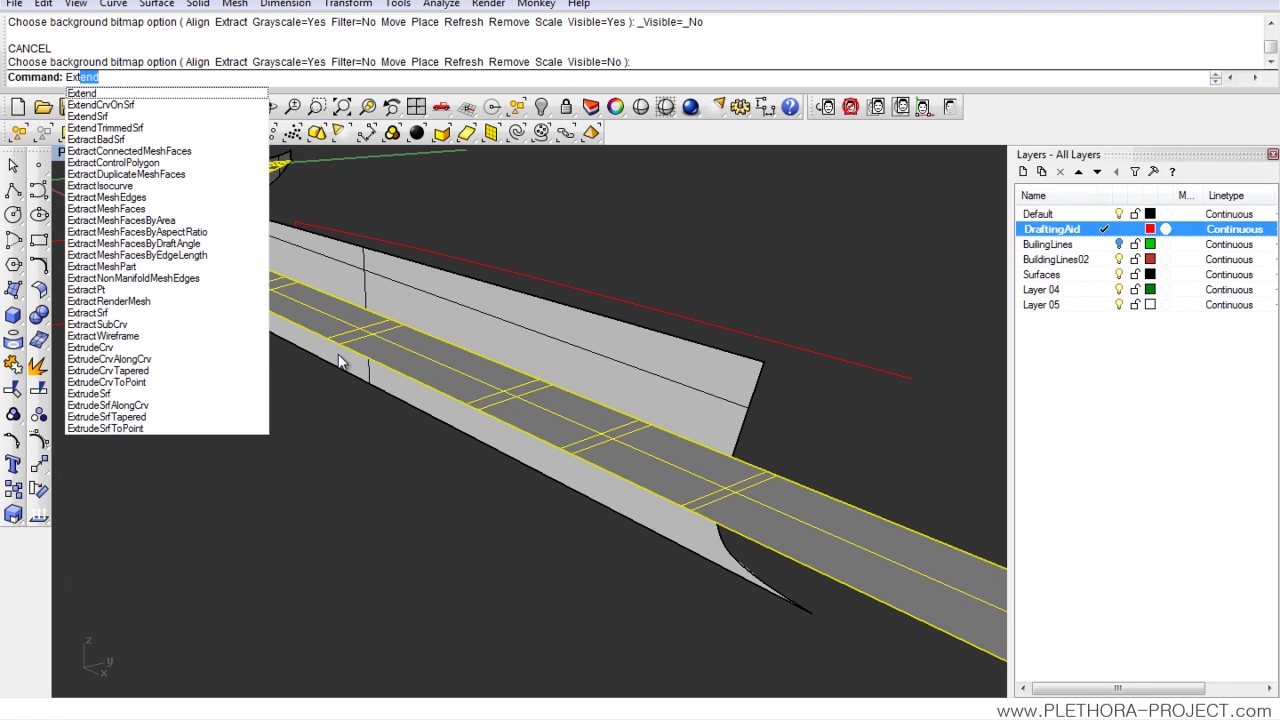
text(tWireframe)
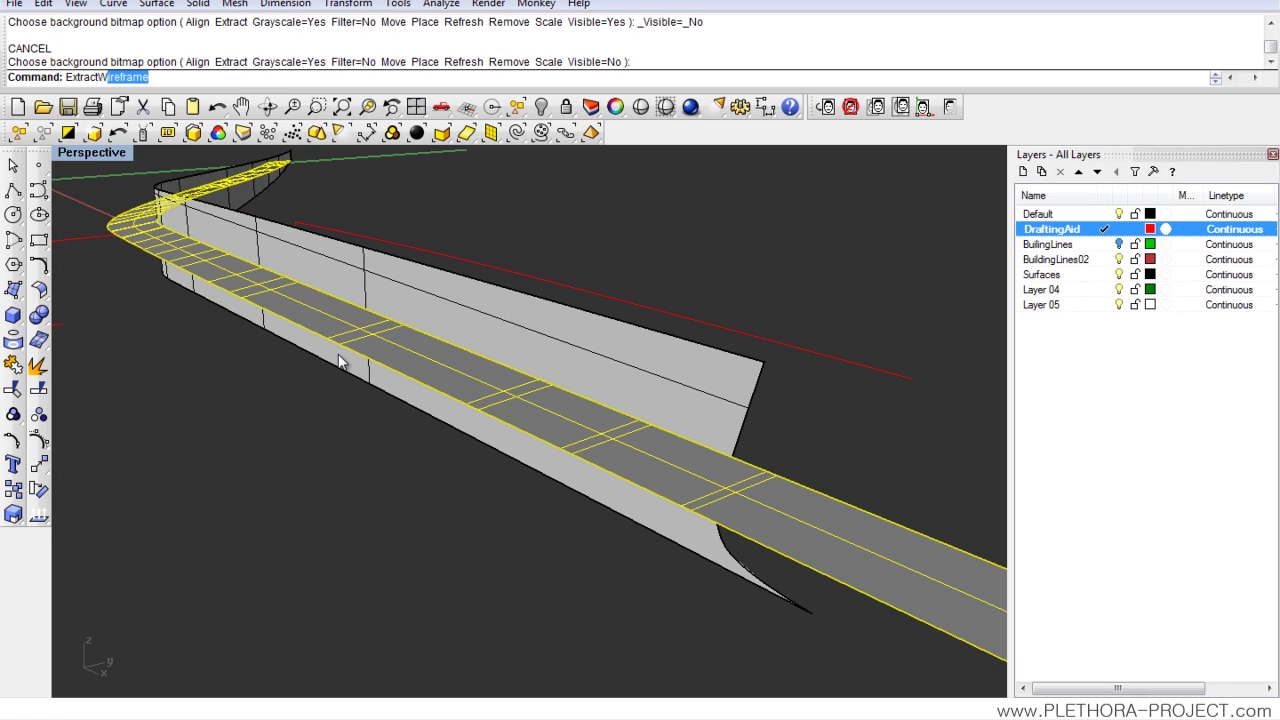
key(Return)
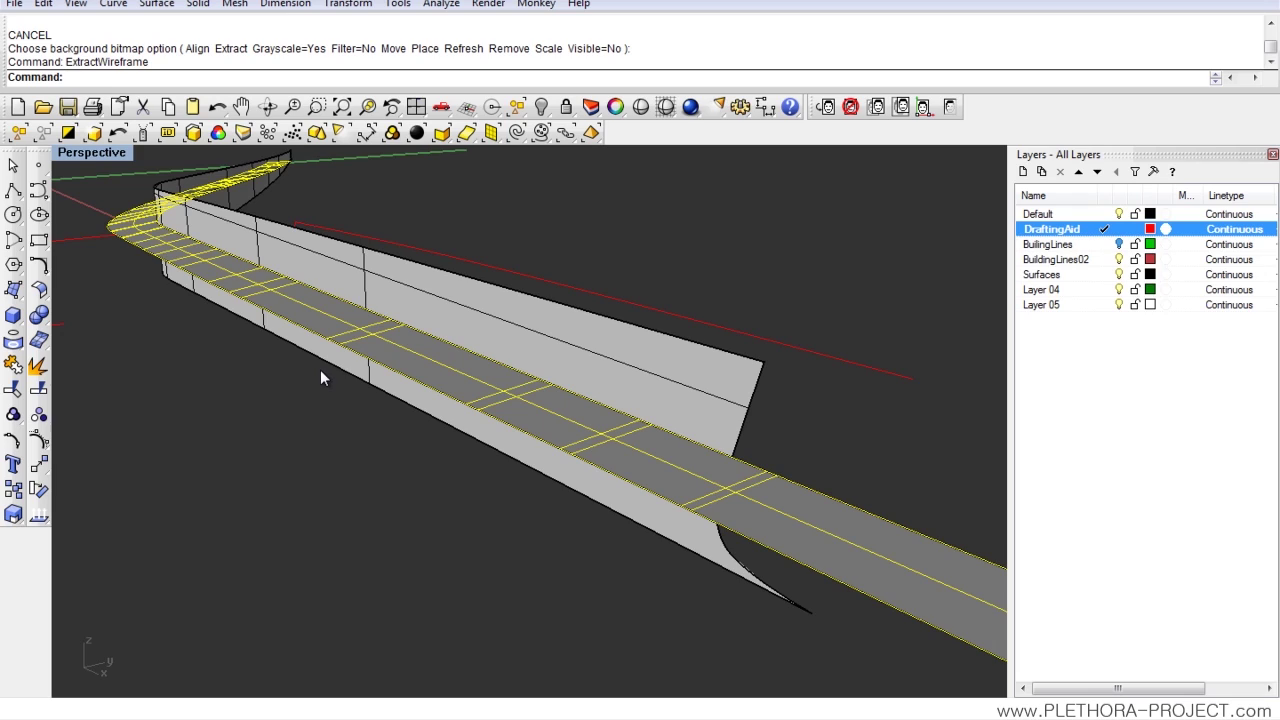
Step: Delete the extracted wireframe curves of the floor surface, keeping only the long edge curve along the facade wall
ctrl+click(469, 350)
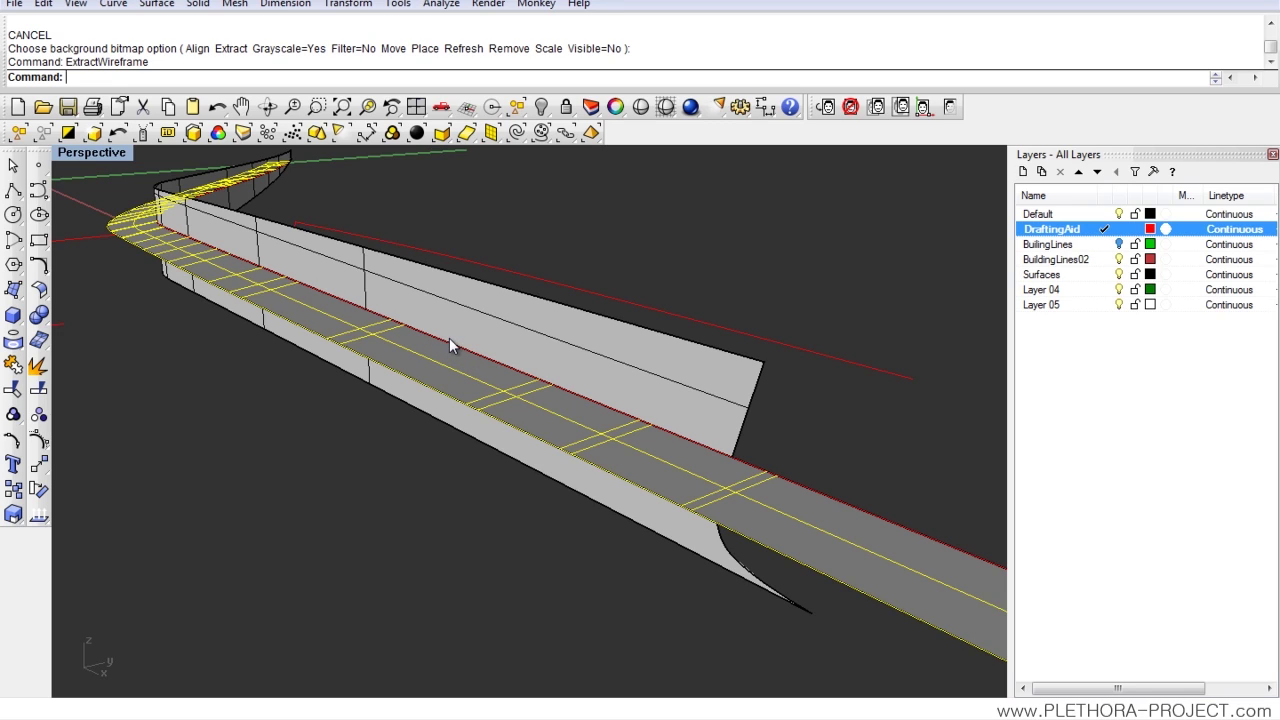
key(Delete)
right_drag(435, 348, 546, 366)
click(545, 384)
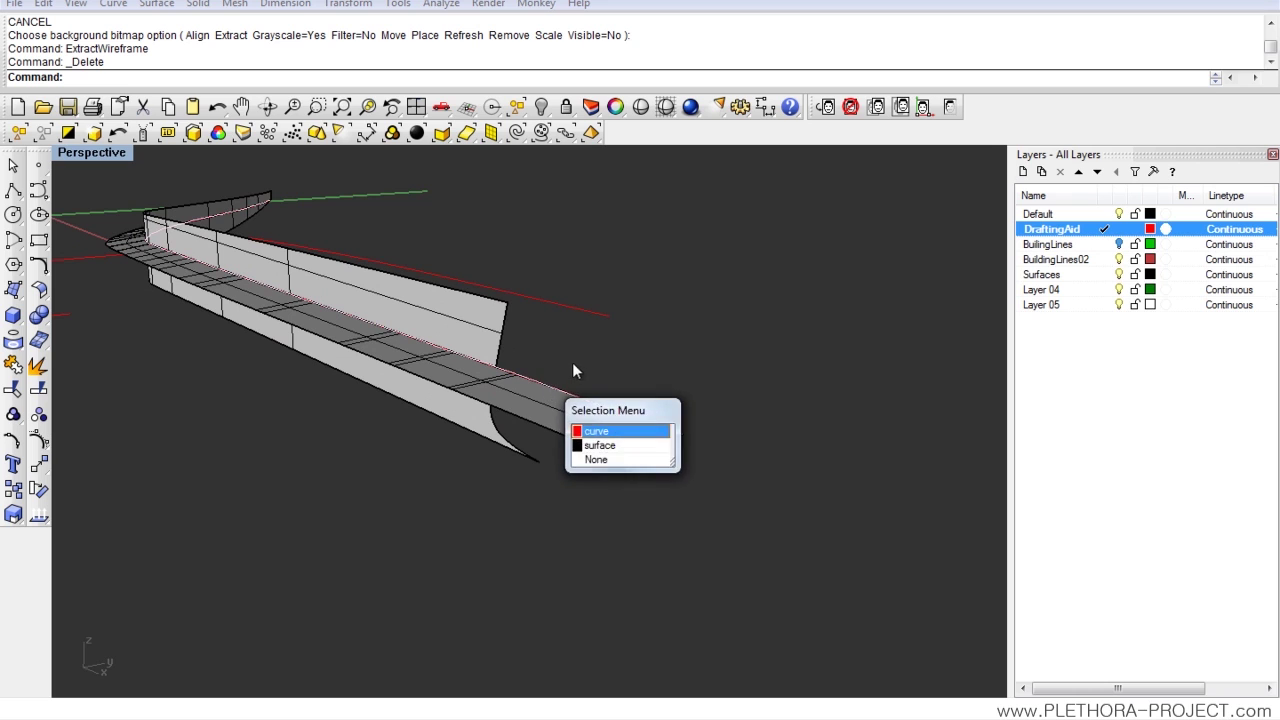
click(572, 362)
Step: Hide the long flat floor surface that crosses the facade wall
right_drag(435, 359, 479, 331)
scroll(375, 303, up, 4)
right_drag(367, 301, 420, 374)
scroll(432, 365, down, 8)
click(420, 376)
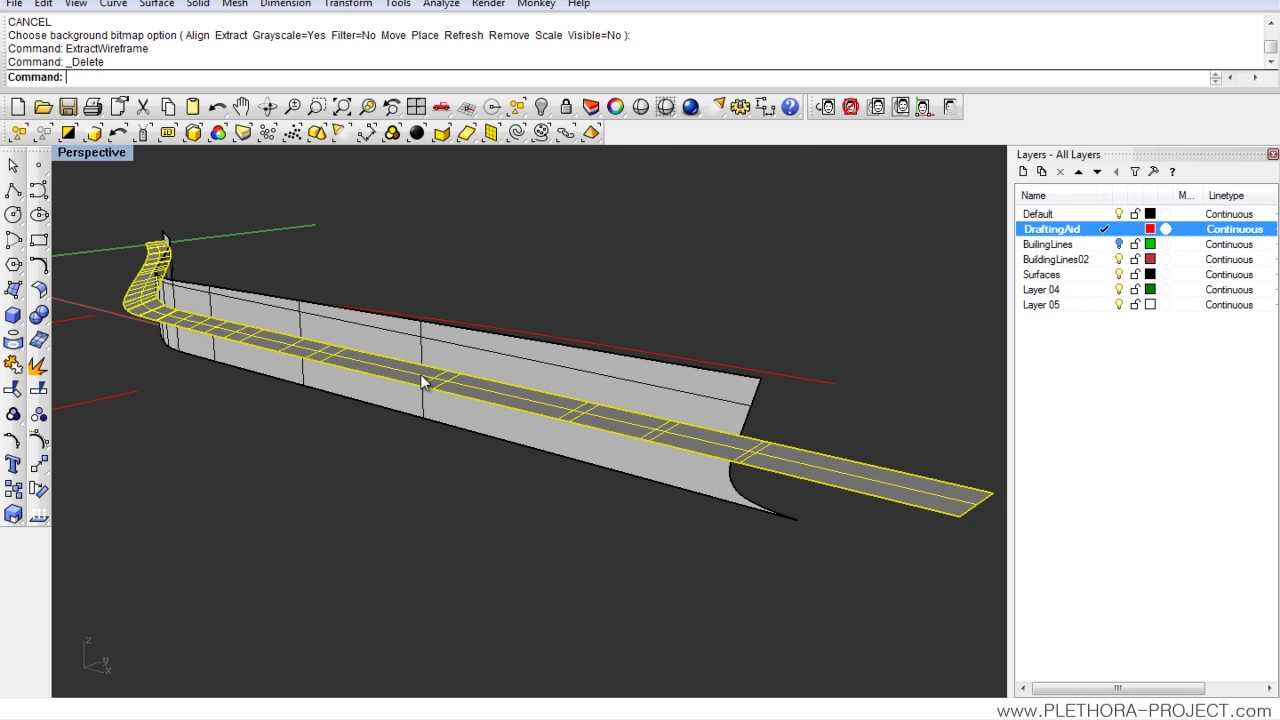
text(h)
key(Return)
right_drag(410, 363, 364, 405)
Step: Hide the background bitmap in the enlarged Front viewport that shows the window-band tracing
double_click(100, 158)
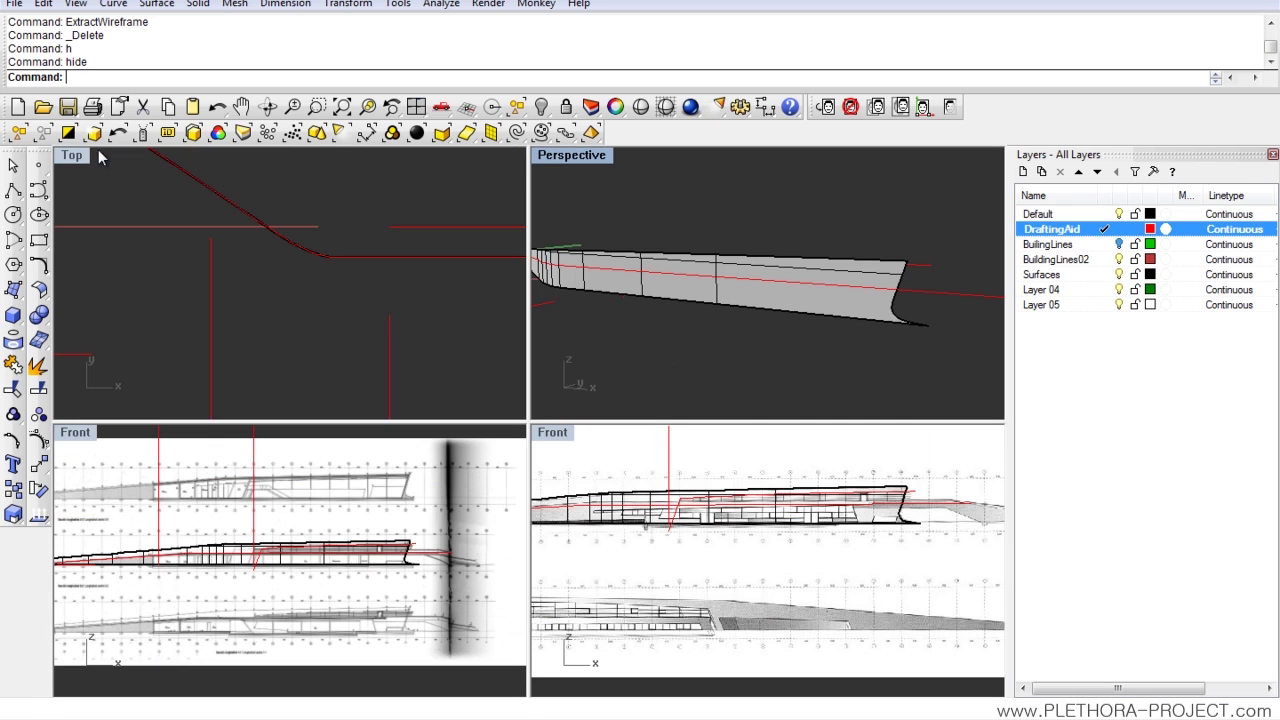
double_click(552, 436)
scroll(540, 420, up, 5)
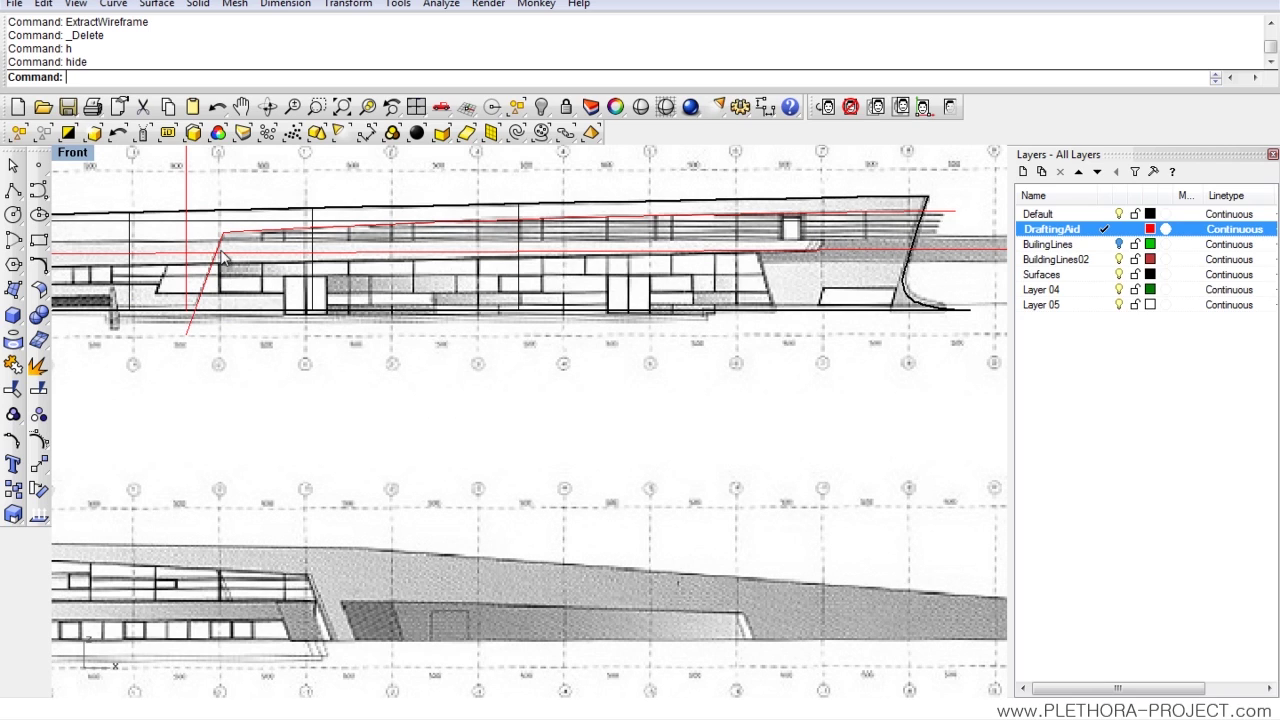
click(952, 108)
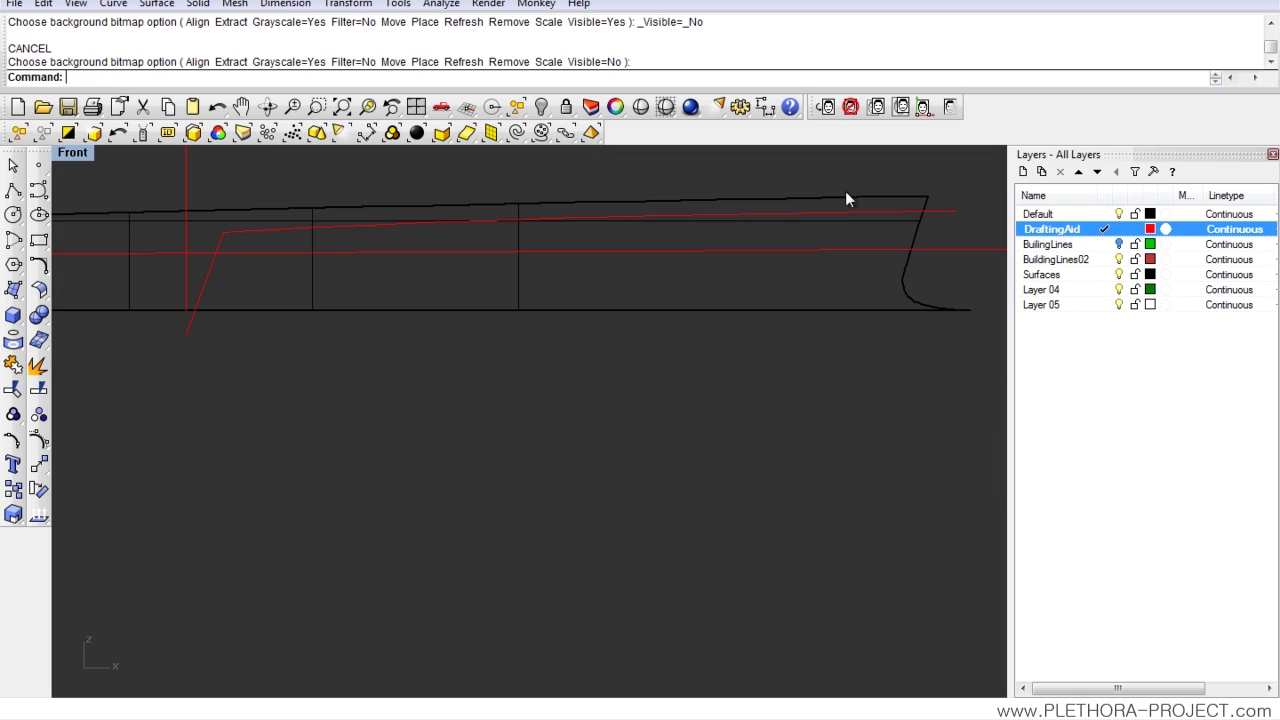
Step: Hide the two tall vertical DraftingAid lines that cross the building in the Front viewport
right_drag(547, 297, 540, 343)
scroll(260, 375, down, 6)
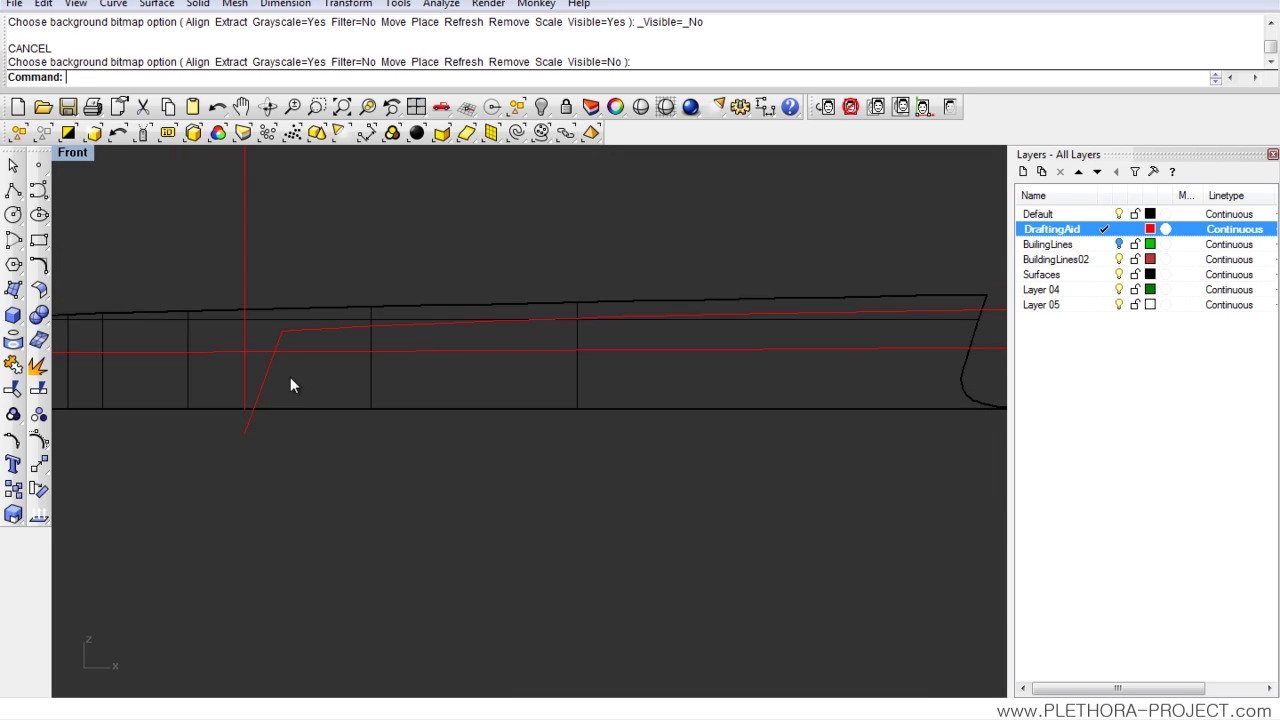
drag(188, 335, 188, 335)
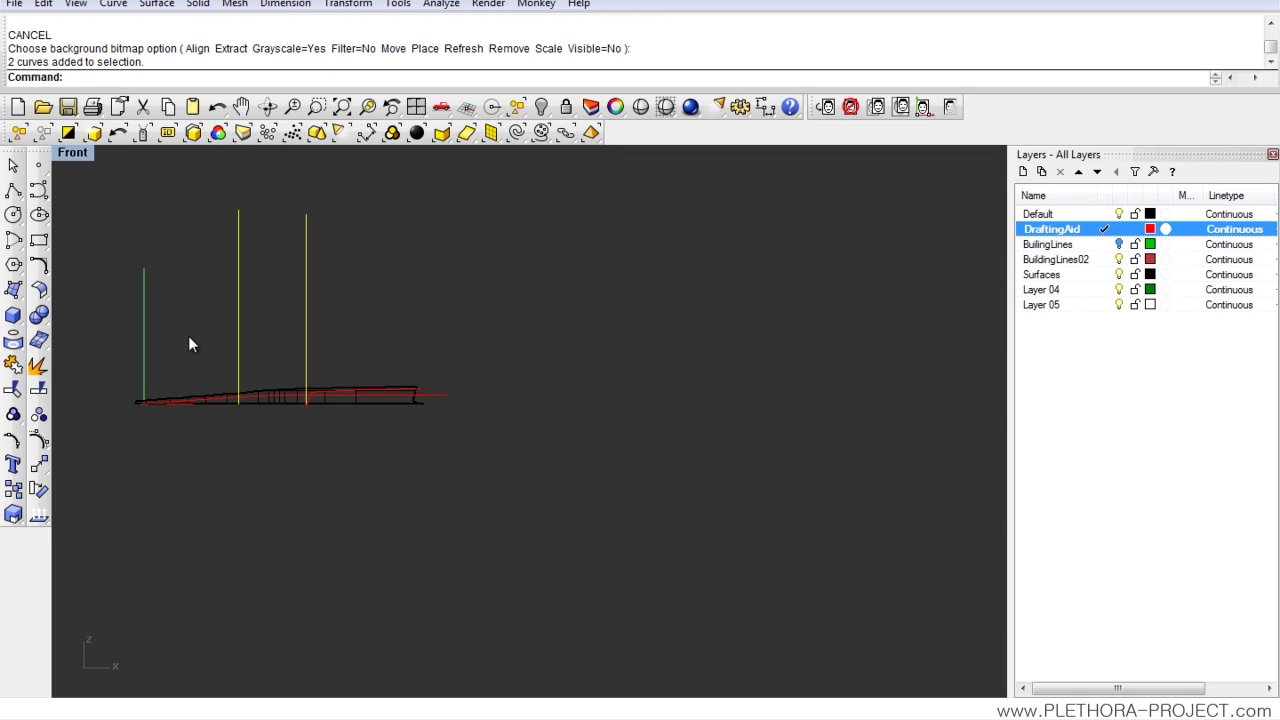
text(h)
key(Return)
scroll(273, 351, up, 6)
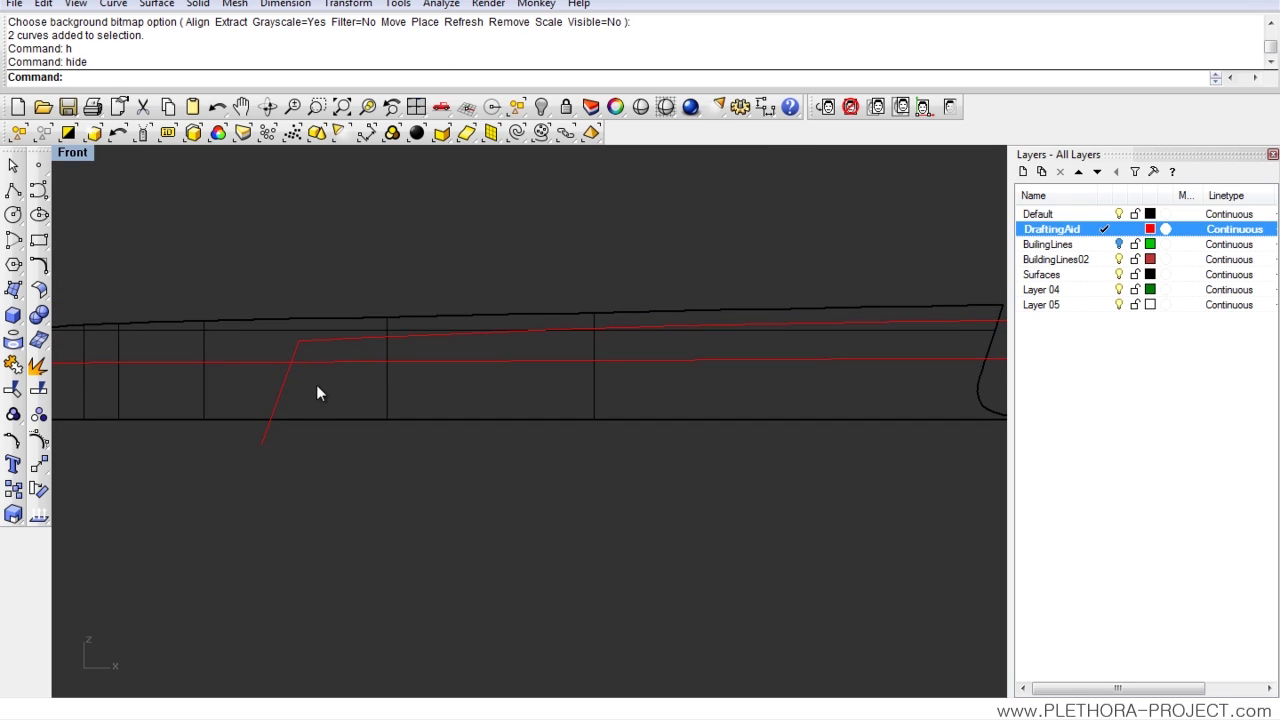
right_drag(317, 386, 321, 353)
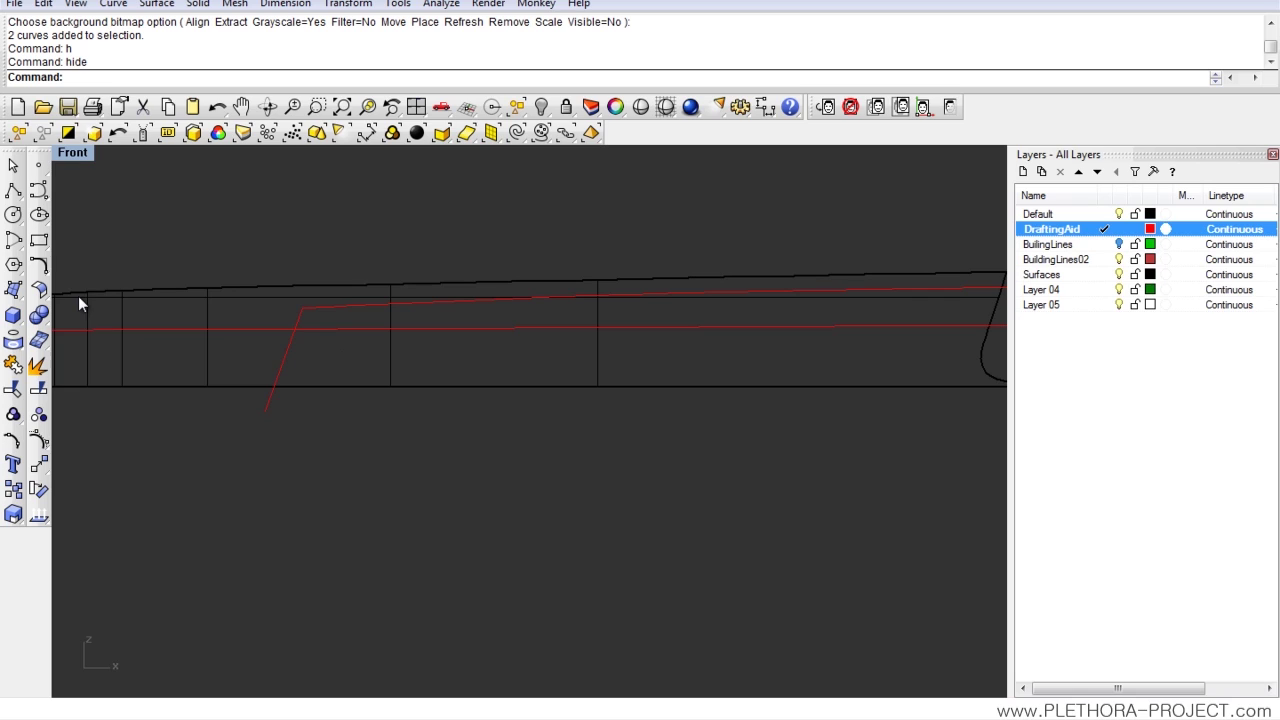
Step: Trim the slanted line below the floor-edge curve and the floor-edge curve beyond the slanted line, using both curves as cutters
click(14, 390)
drag(272, 325, 271, 322)
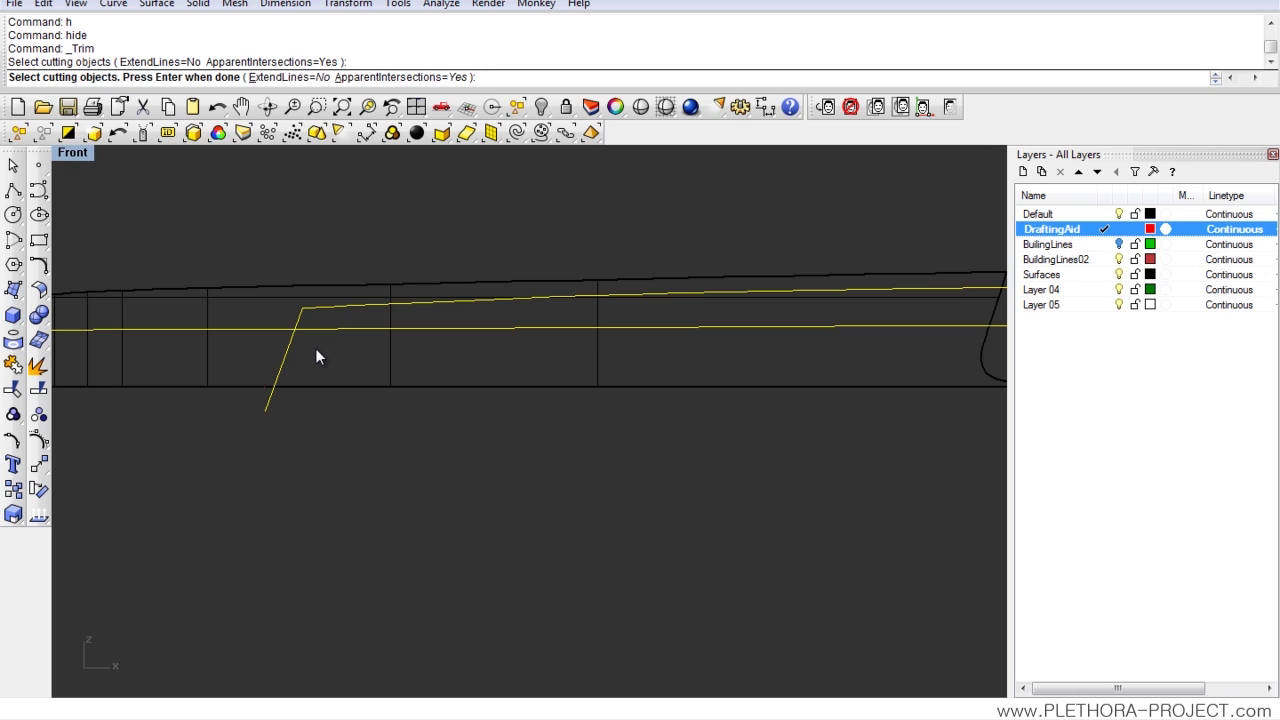
key(Return)
click(286, 352)
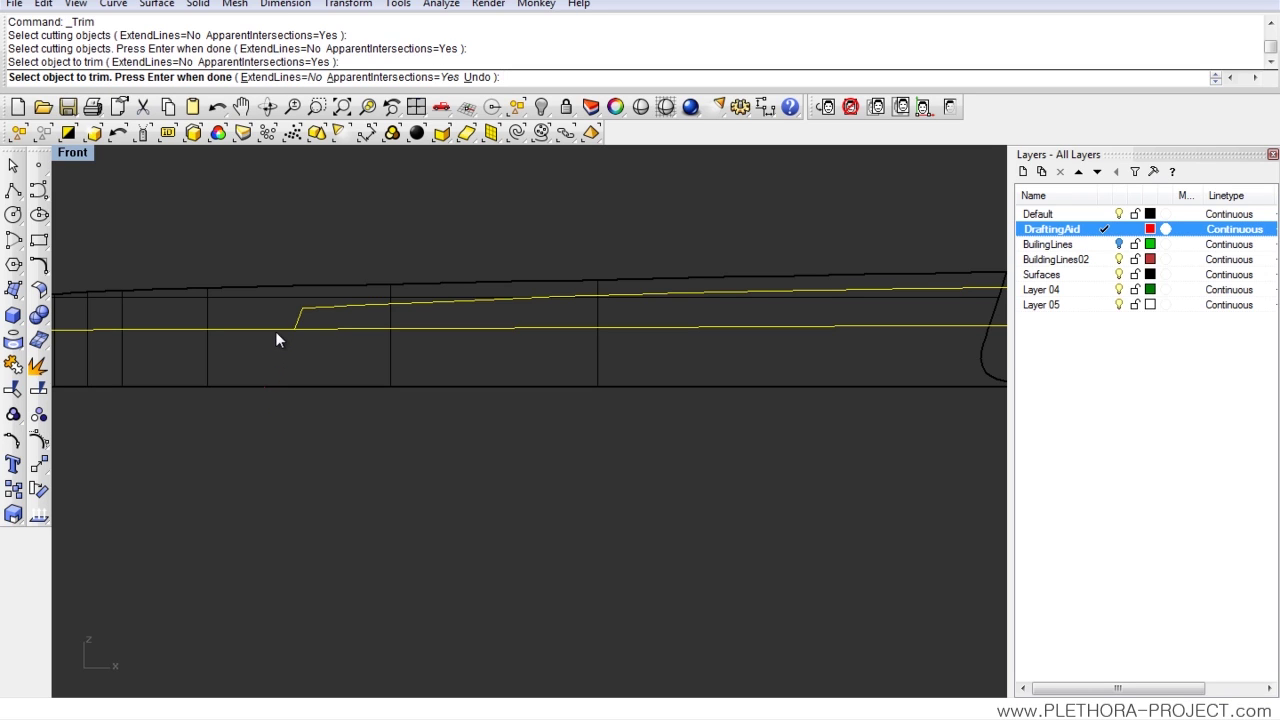
click(275, 331)
scroll(310, 355, down, 3)
scroll(596, 343, up, 6)
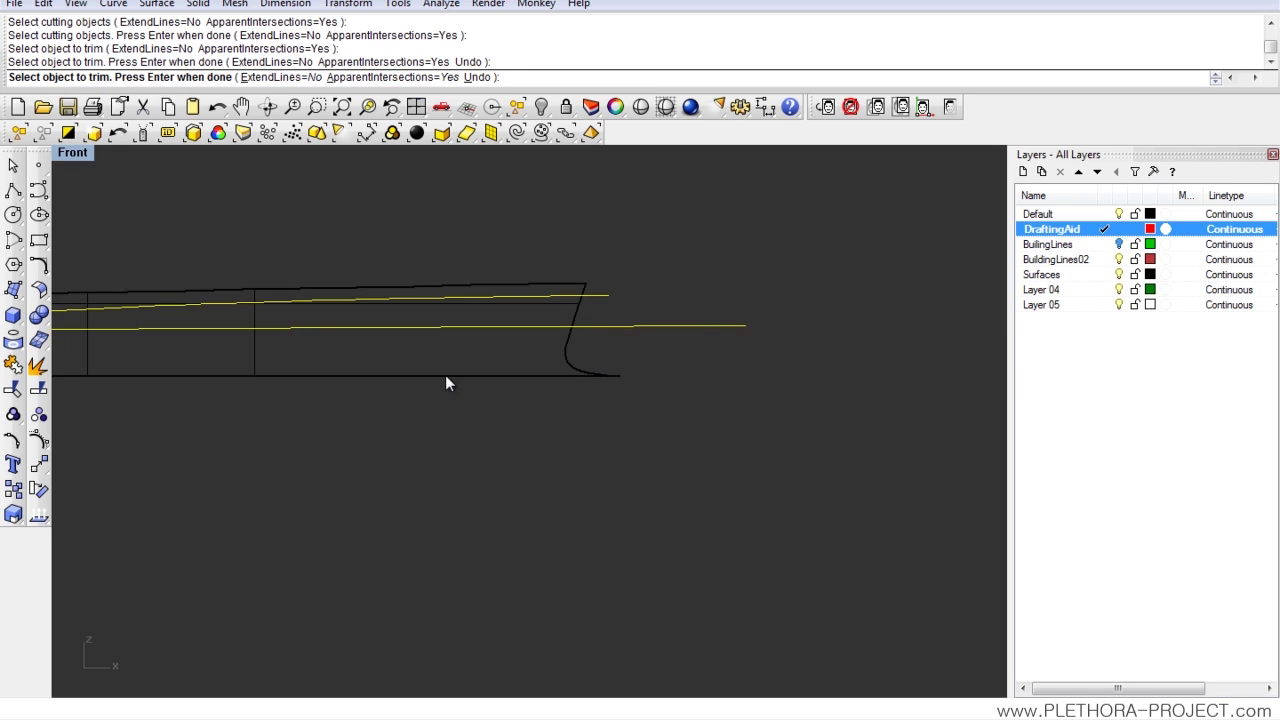
key(Return)
right_drag(267, 350, 427, 342)
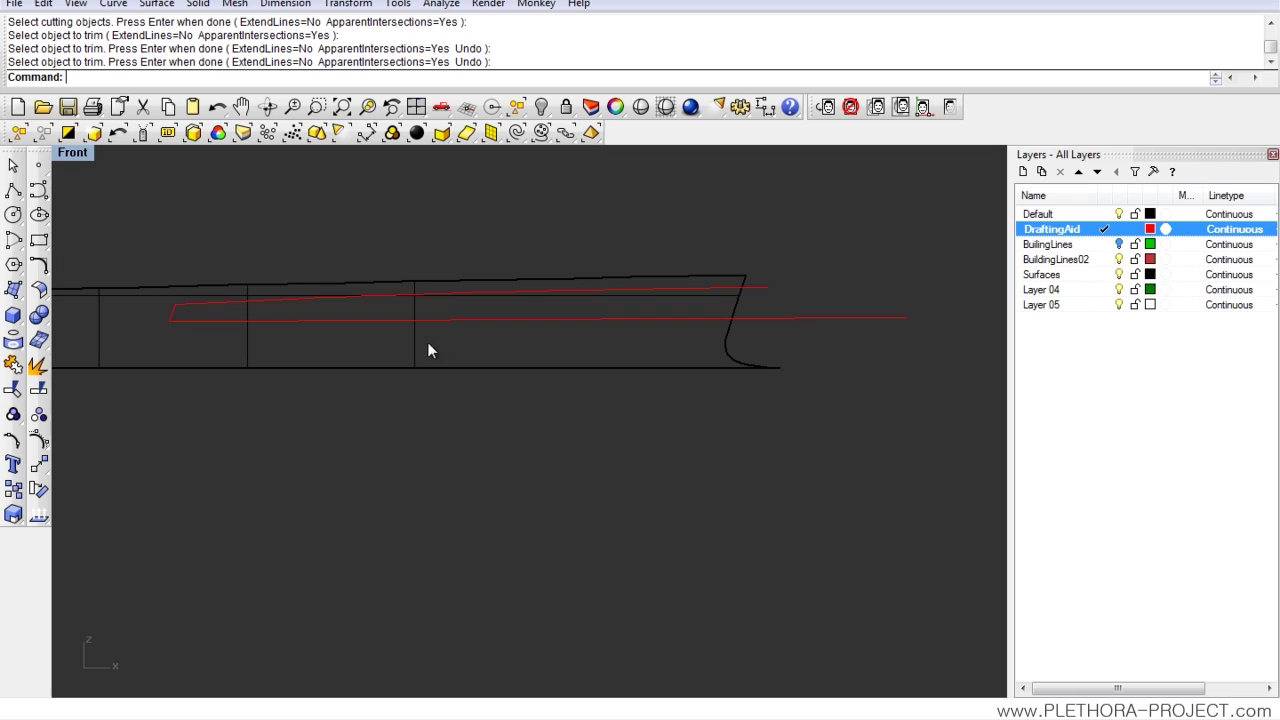
Step: Examine in the Perspective viewport where the traced window-band curve lies relative to the facade wall
double_click(83, 157)
double_click(586, 161)
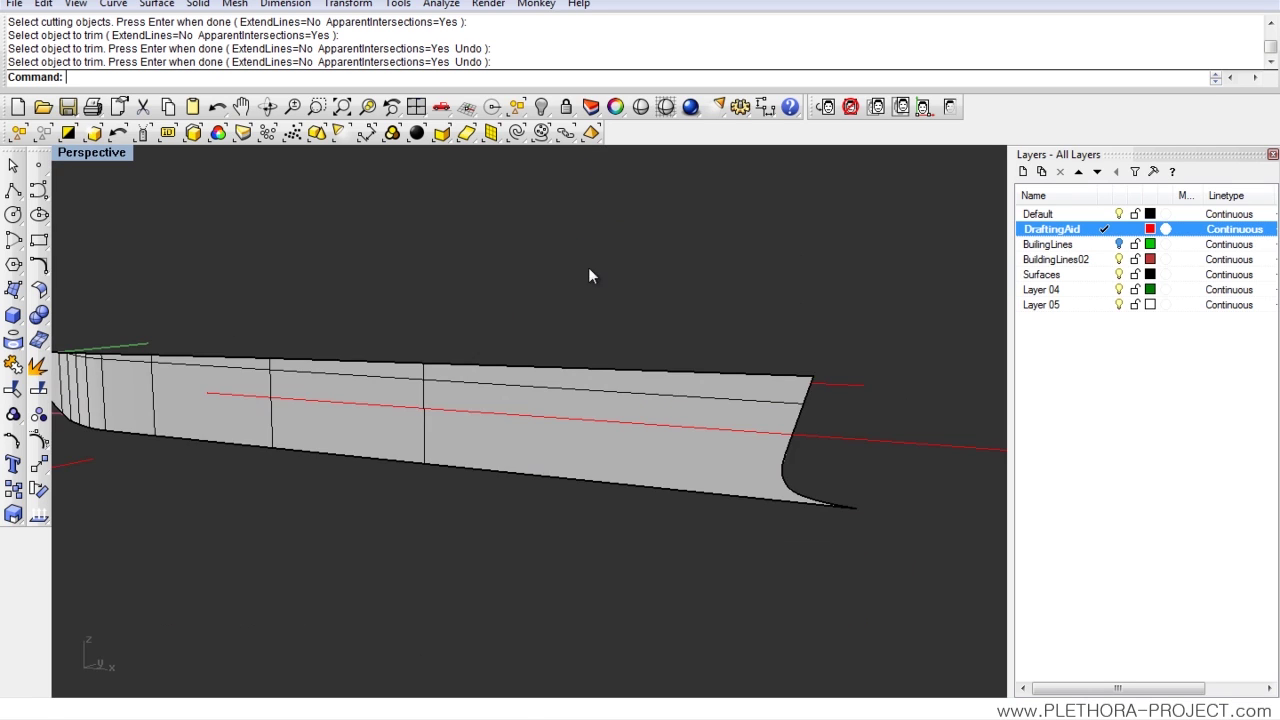
right_drag(589, 275, 496, 372)
click(542, 390)
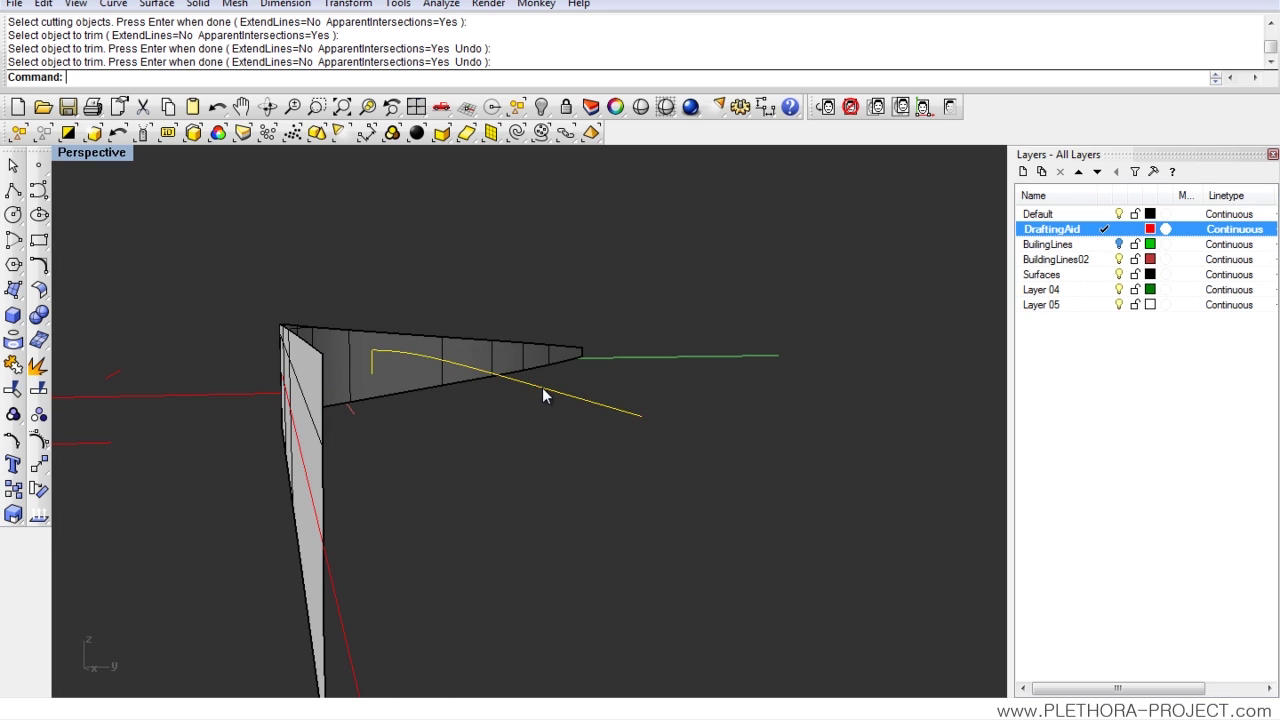
click(316, 420)
key(Escape)
Step: Project the traced window-band curve onto the facade wall surface from the Front viewport, keeping the input curve
double_click(108, 152)
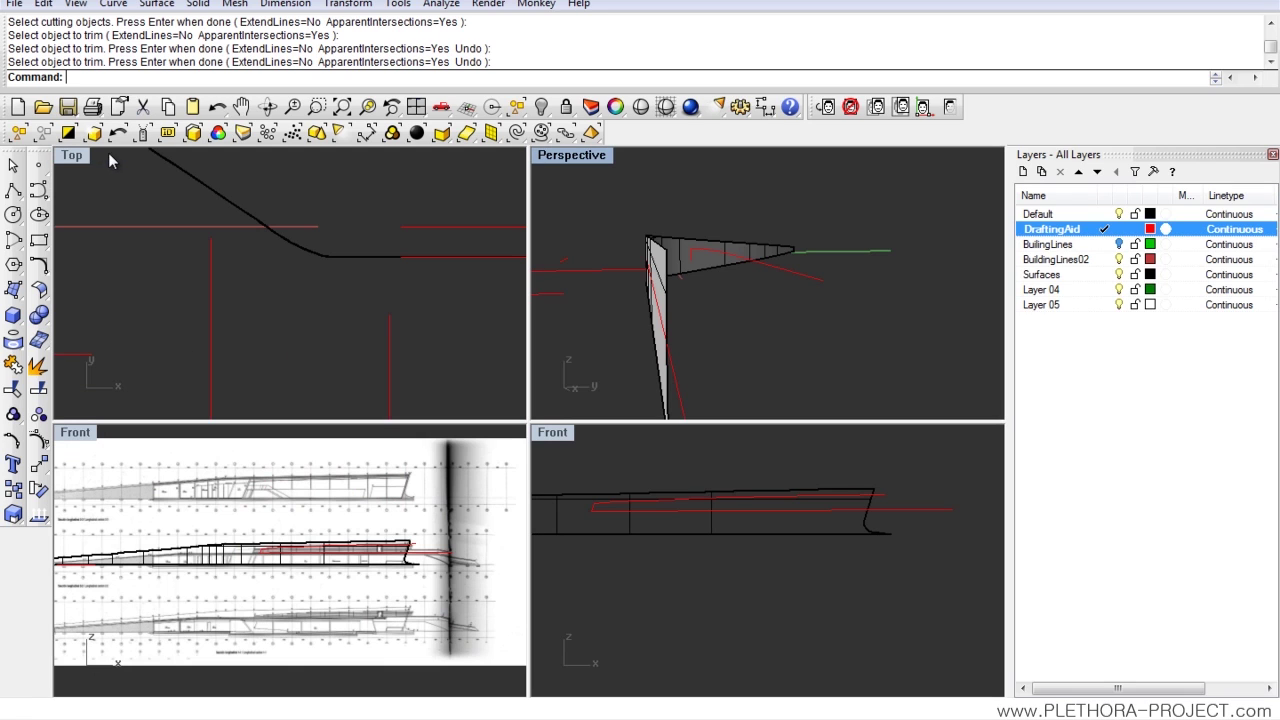
double_click(553, 433)
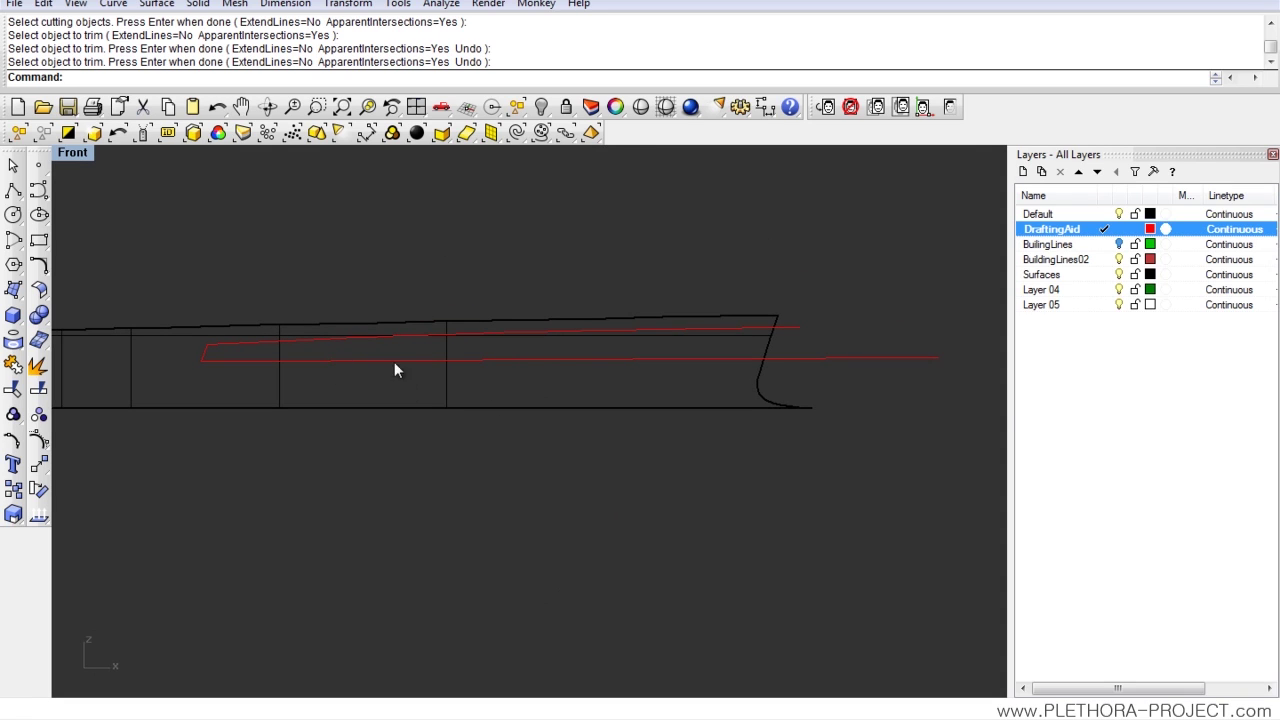
click(265, 362)
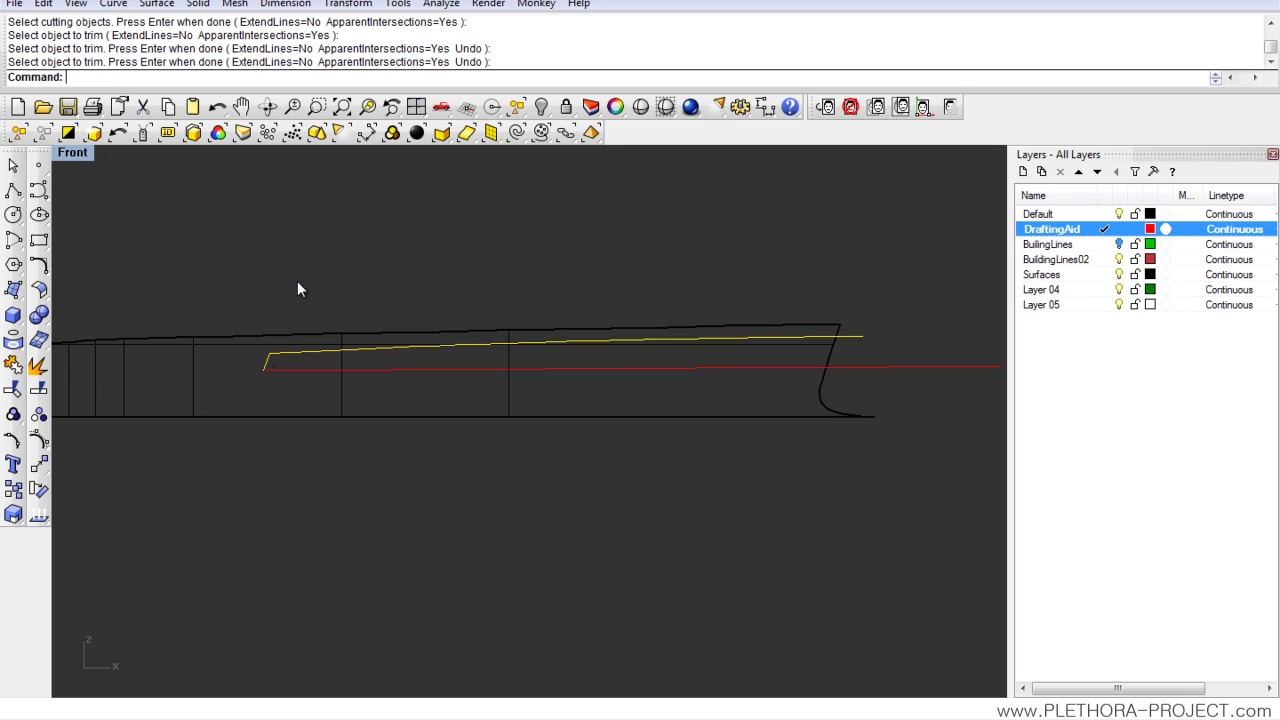
click(298, 279)
text(pro)
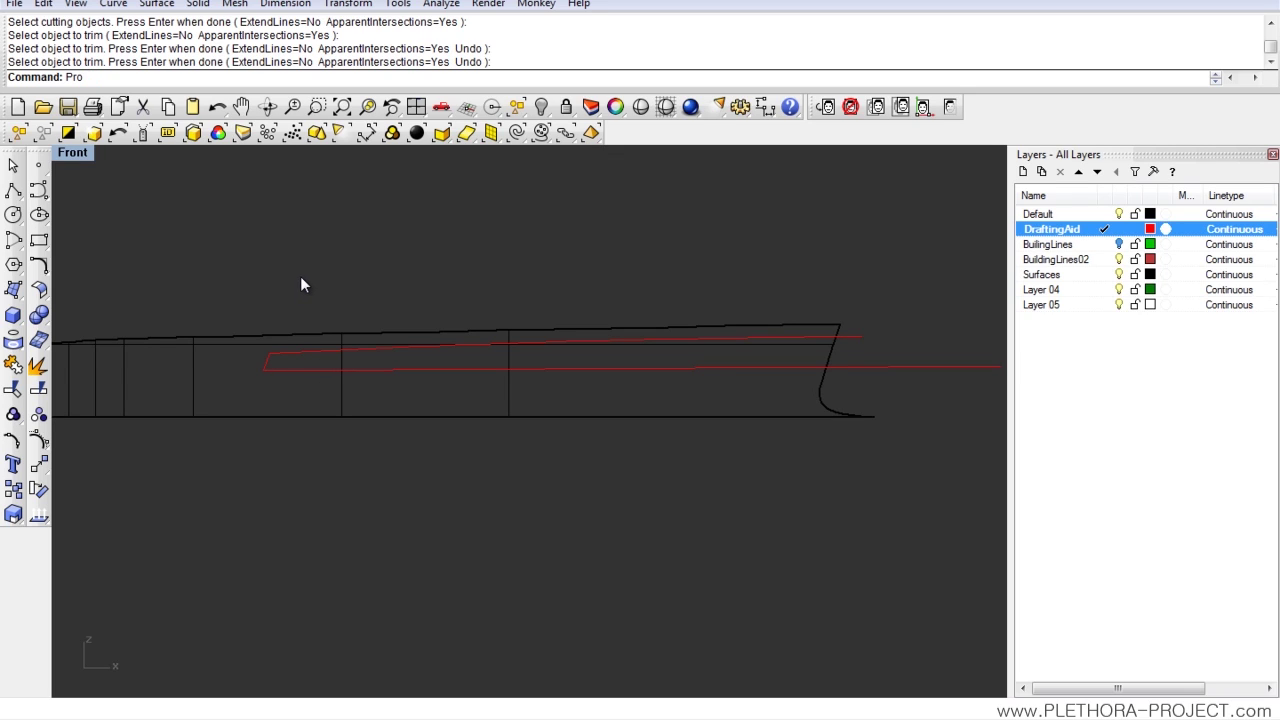
text(ject)
key(Return)
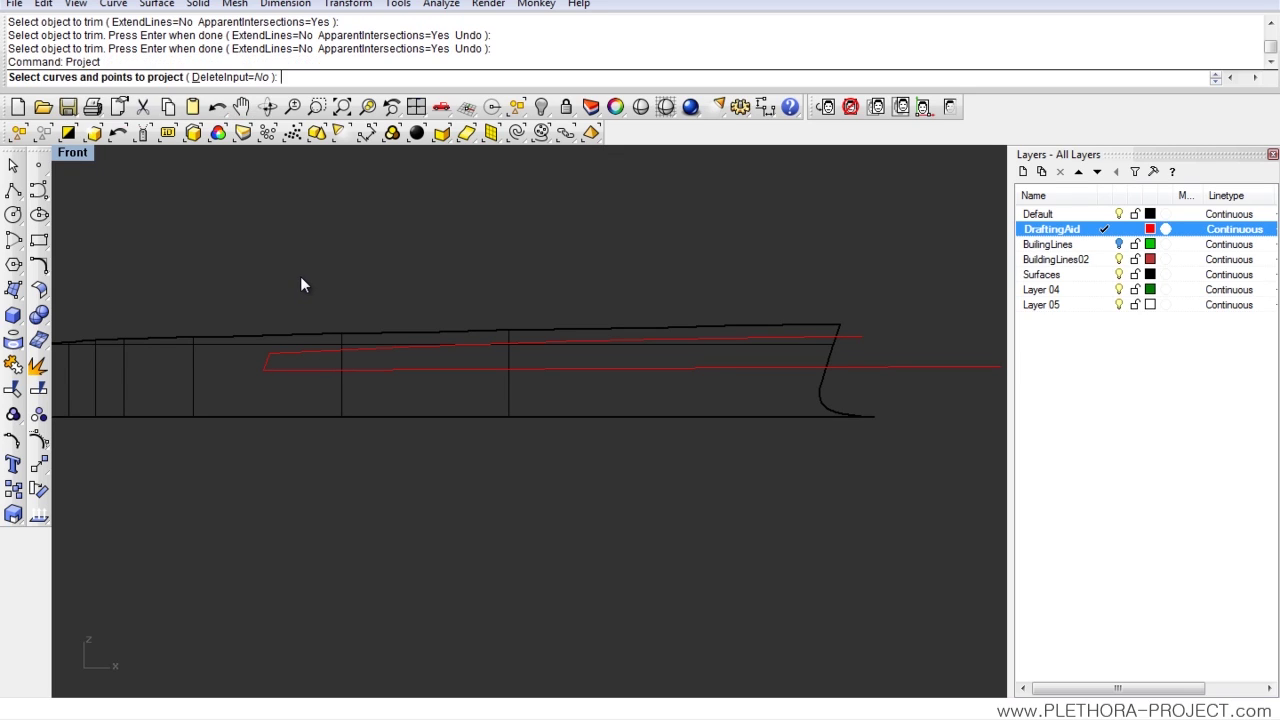
click(330, 354)
key(Return)
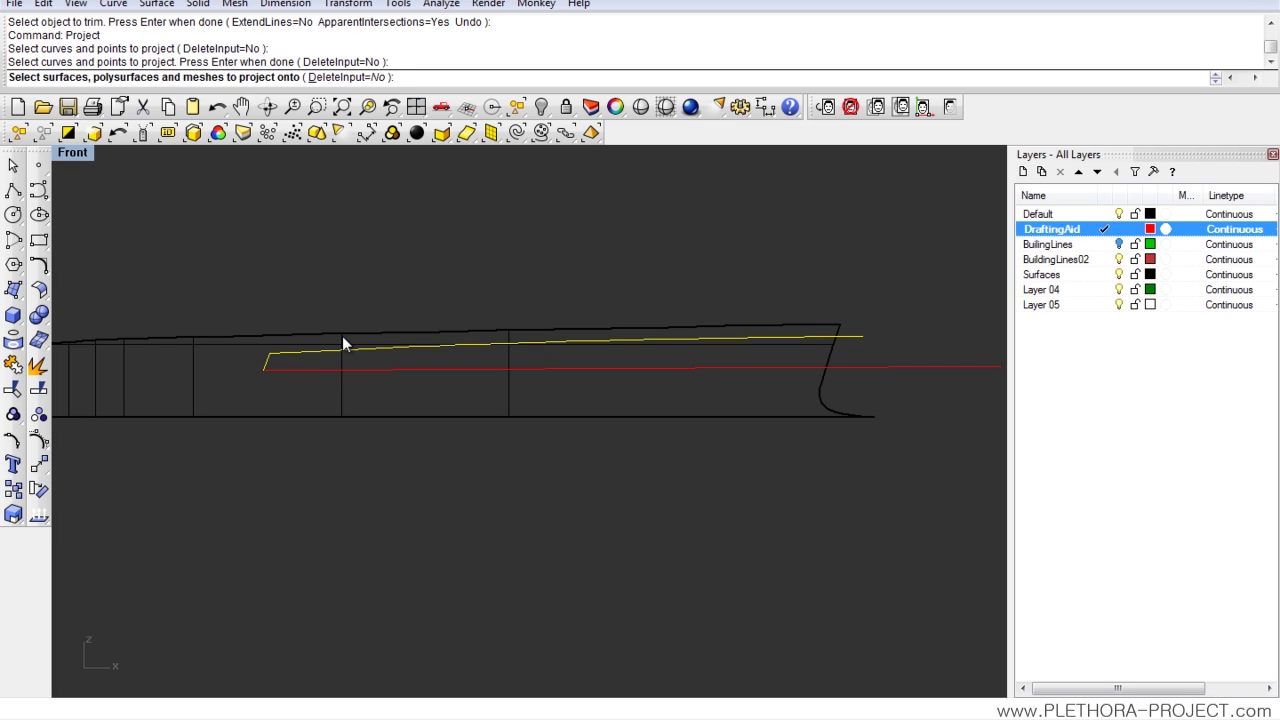
click(342, 336)
key(Return)
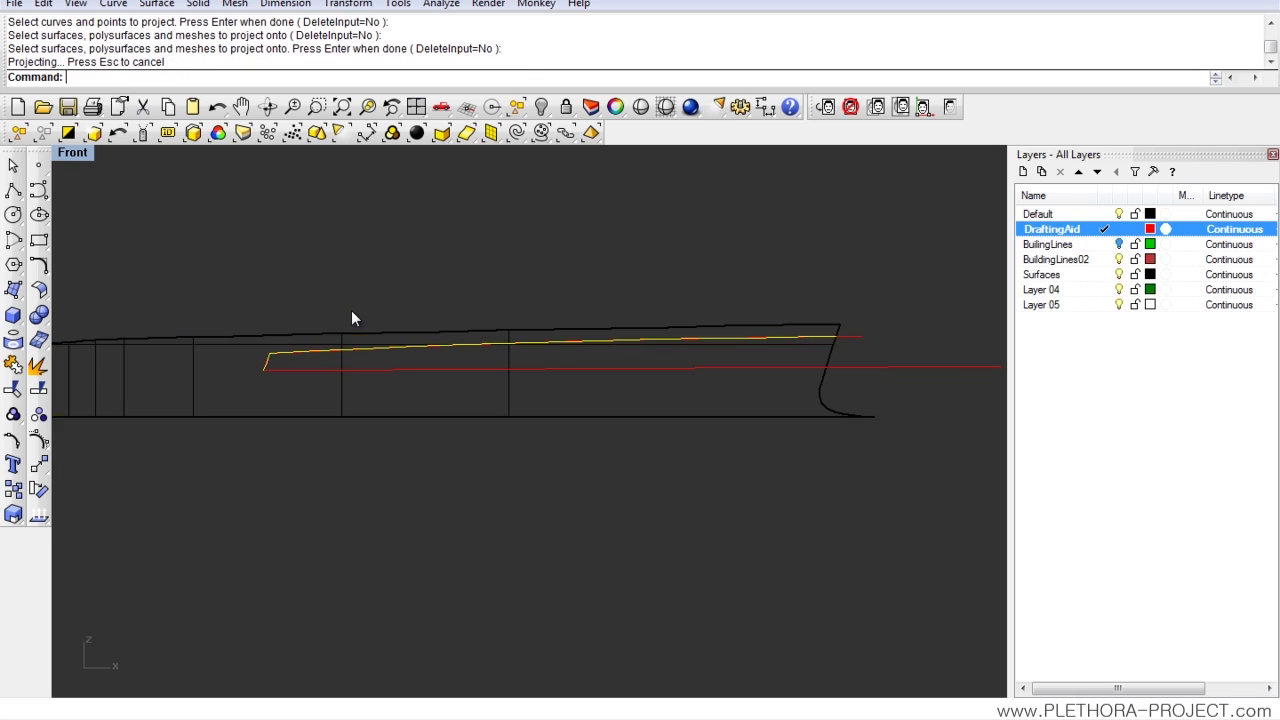
click(315, 264)
Step: Delete the original unprojected window-band curve in the Perspective viewport
double_click(93, 155)
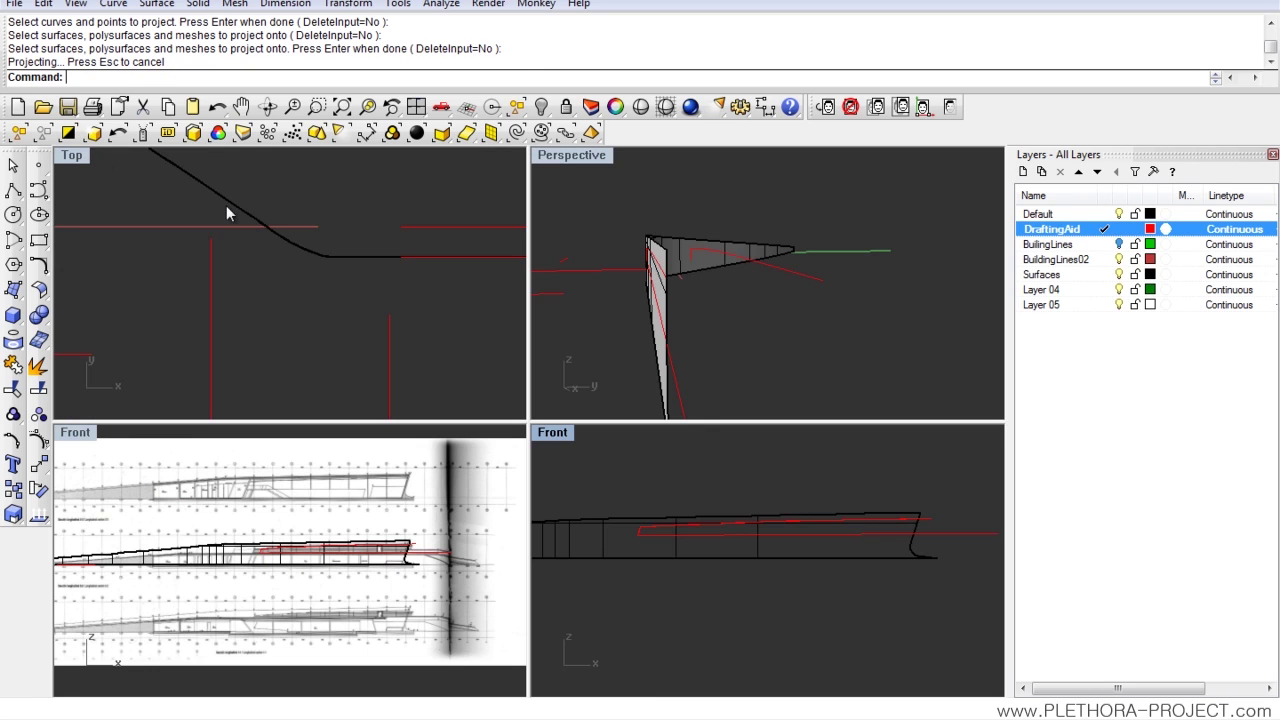
double_click(553, 154)
right_drag(531, 354, 559, 374)
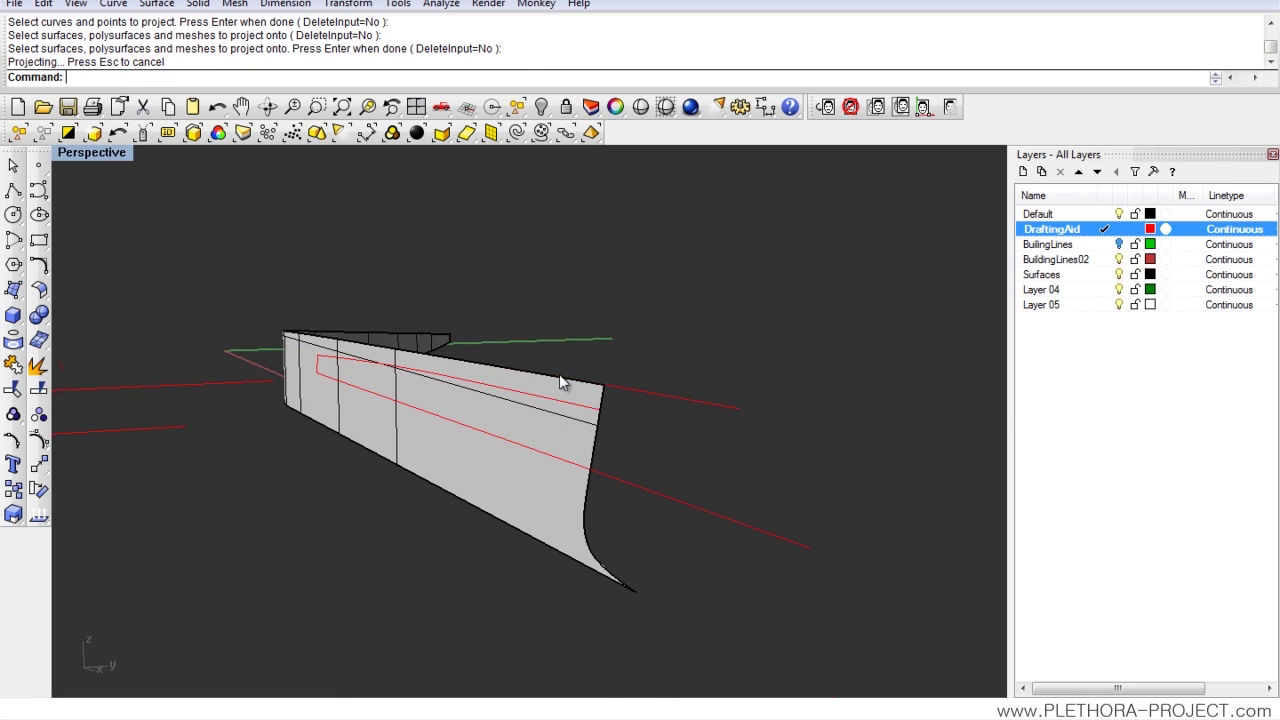
click(651, 393)
key(Delete)
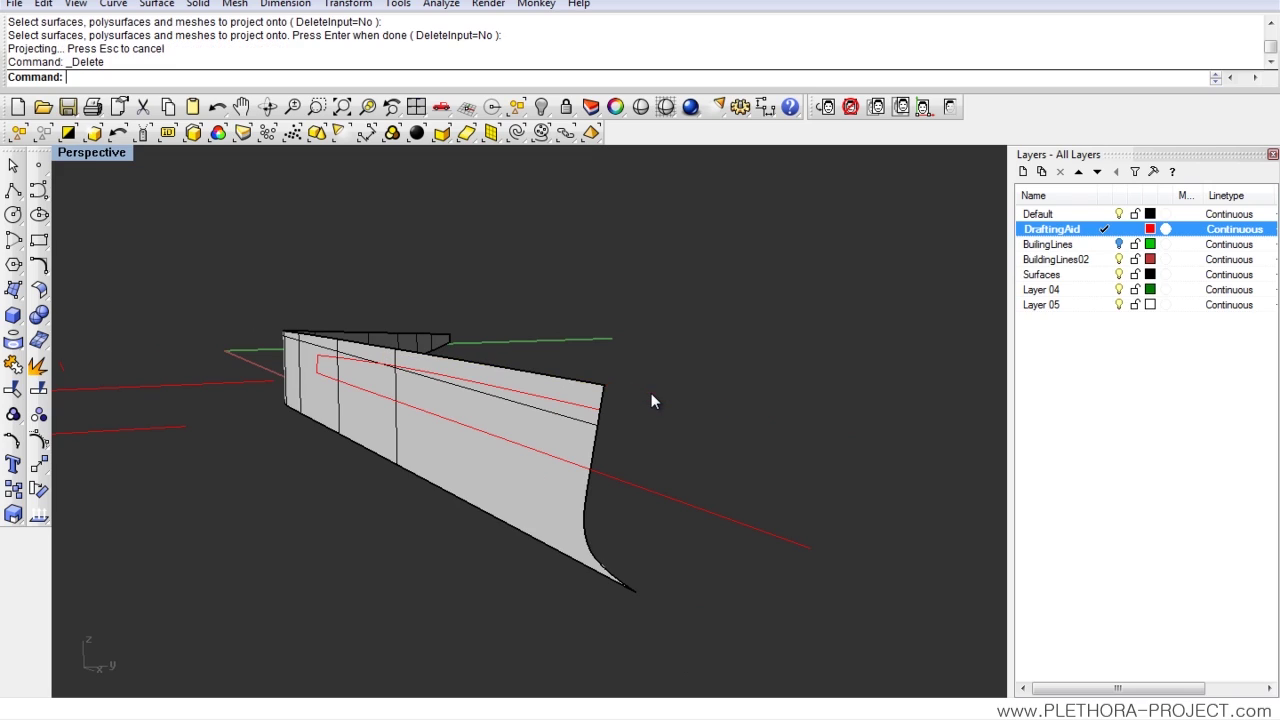
Step: Join the projected window-band curve and the trimmed floor-edge curve into one open curve
click(595, 413)
click(634, 460)
click(633, 487)
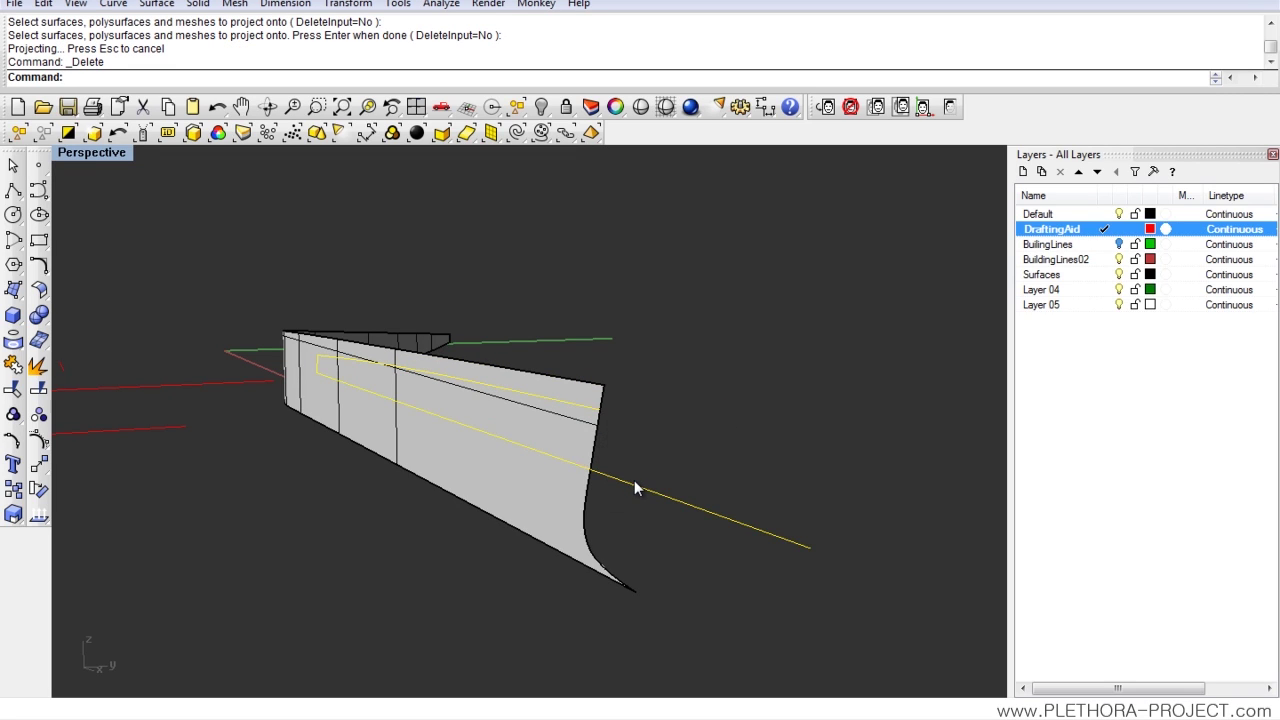
text(j)
key(Return)
Step: Examine the joined outline on the facade wall from its slanted end to the wall's far end
right_drag(636, 485, 440, 474)
right_drag(440, 474, 360, 456)
shift+right_drag(360, 456, 437, 462)
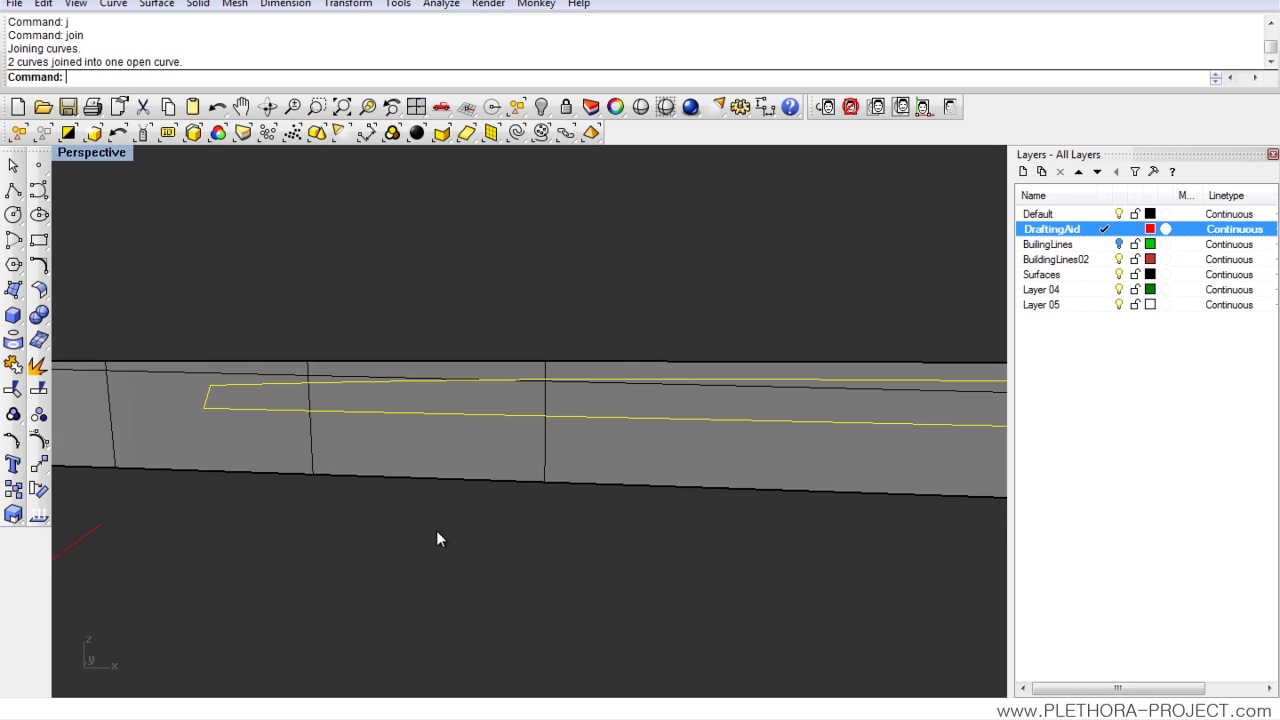
click(437, 532)
shift+right_drag(686, 468, 330, 430)
click(674, 385)
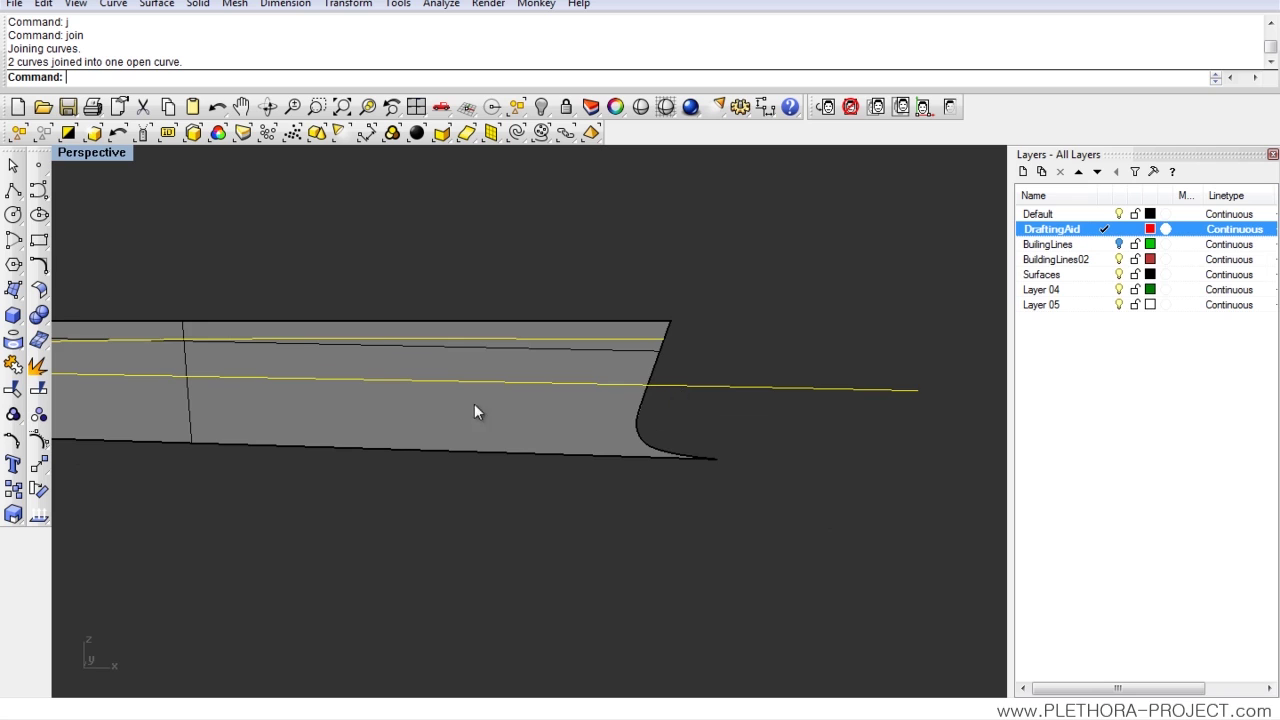
right_drag(474, 409, 485, 285)
key(Escape)
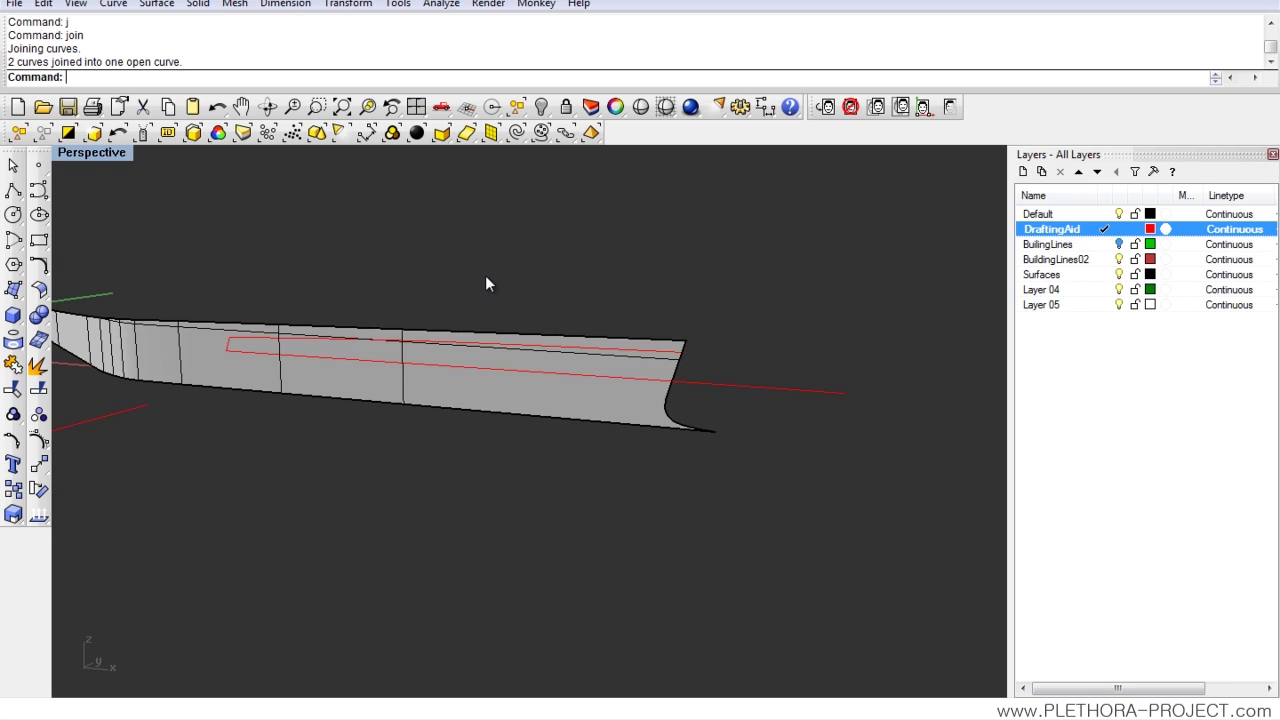
Step: Split the facade wall surface in the Front viewport using the joined window-band outline as the cutting object
double_click(89, 159)
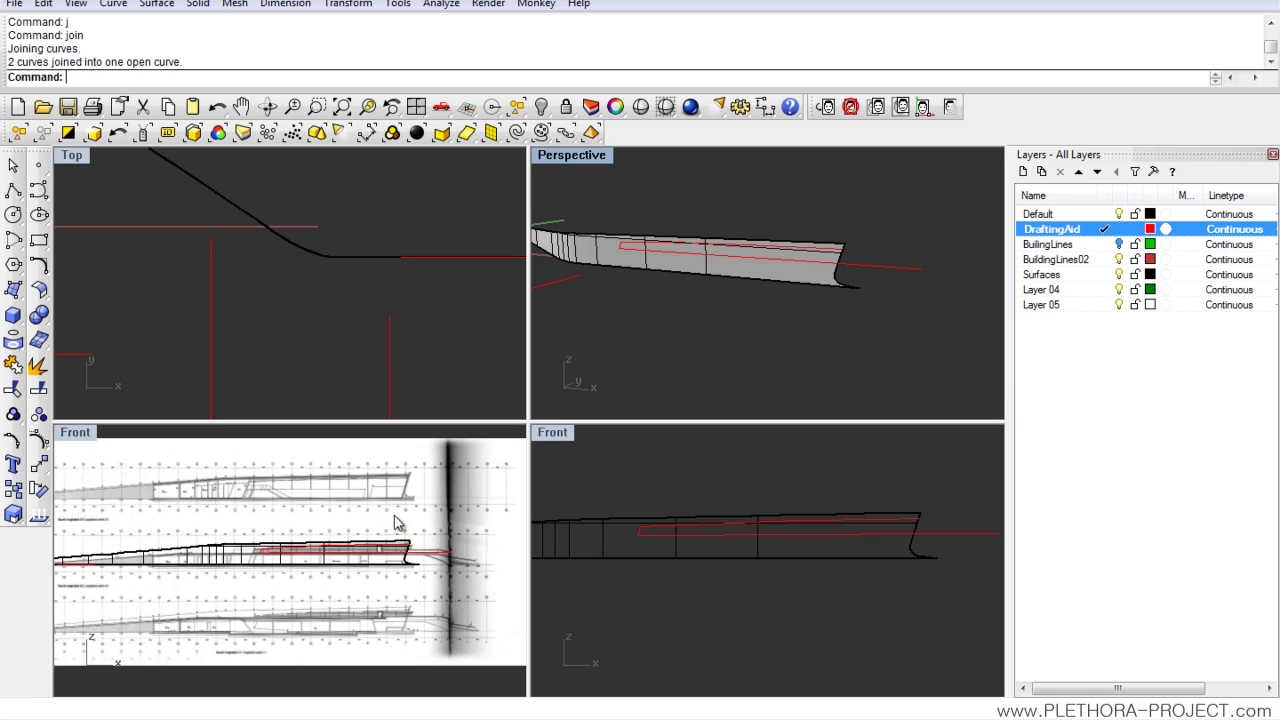
double_click(559, 433)
right_drag(560, 382, 471, 400)
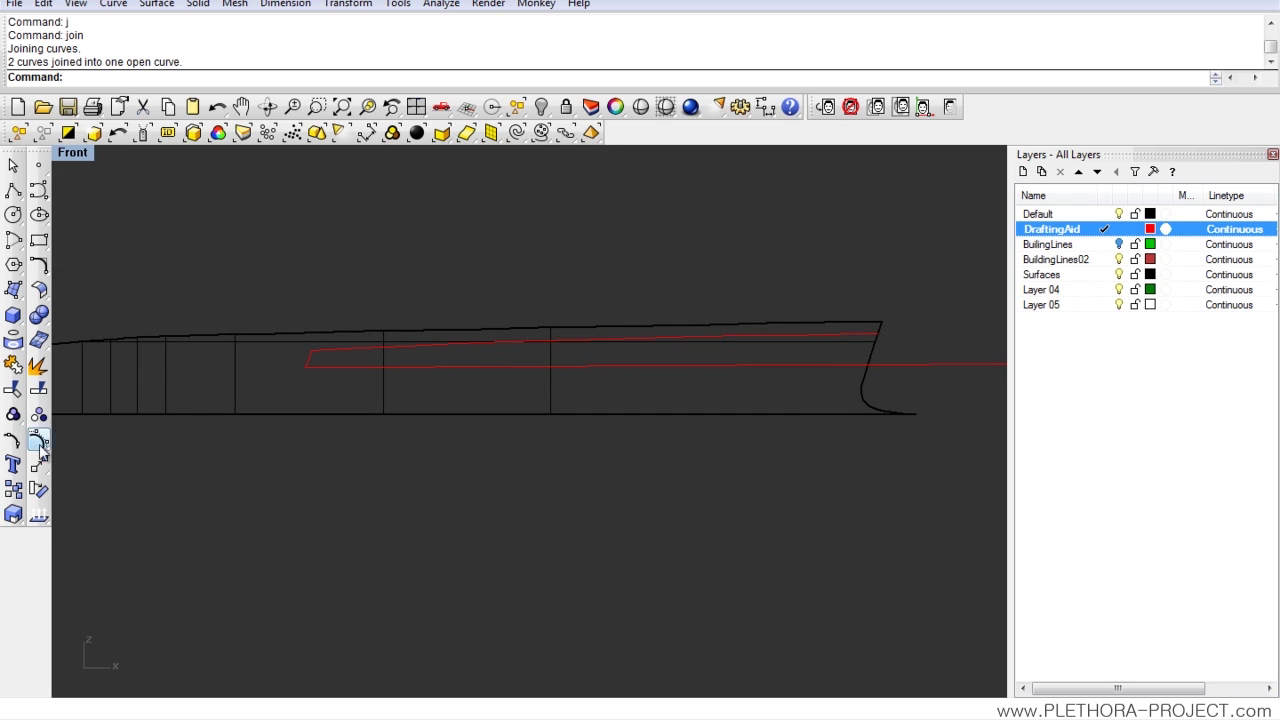
click(39, 389)
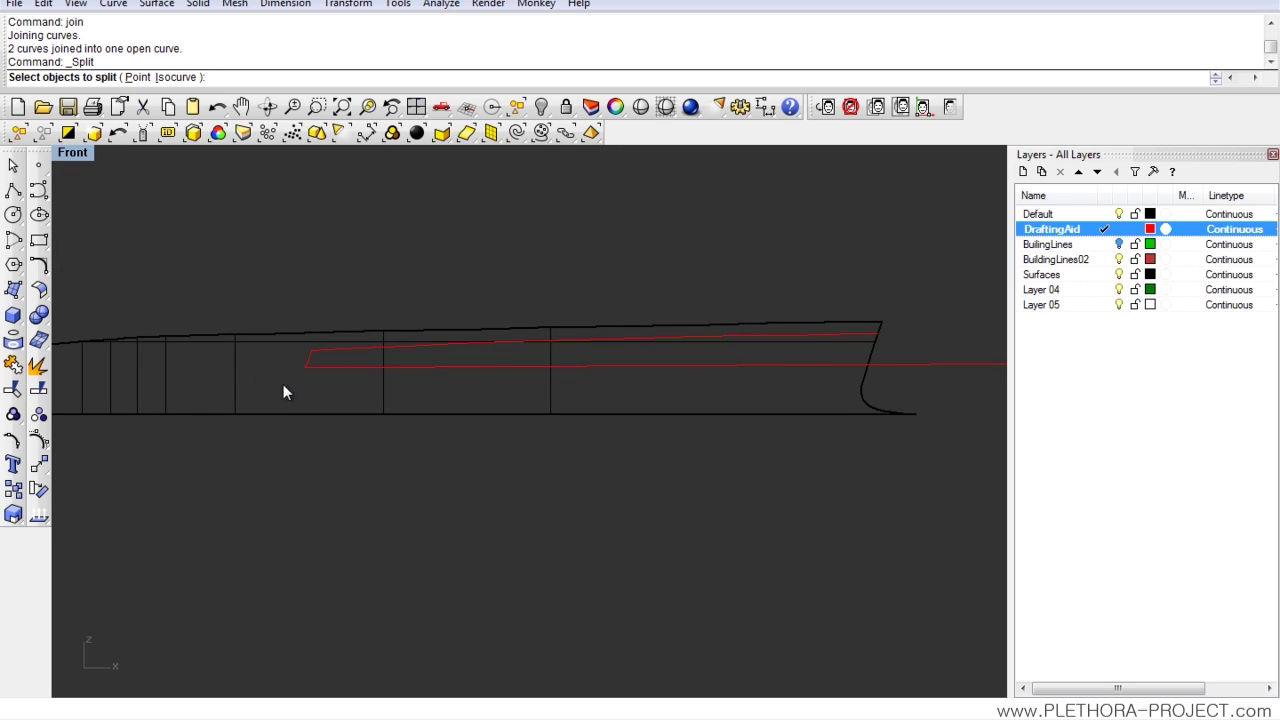
scroll(283, 400, up, 3)
click(206, 415)
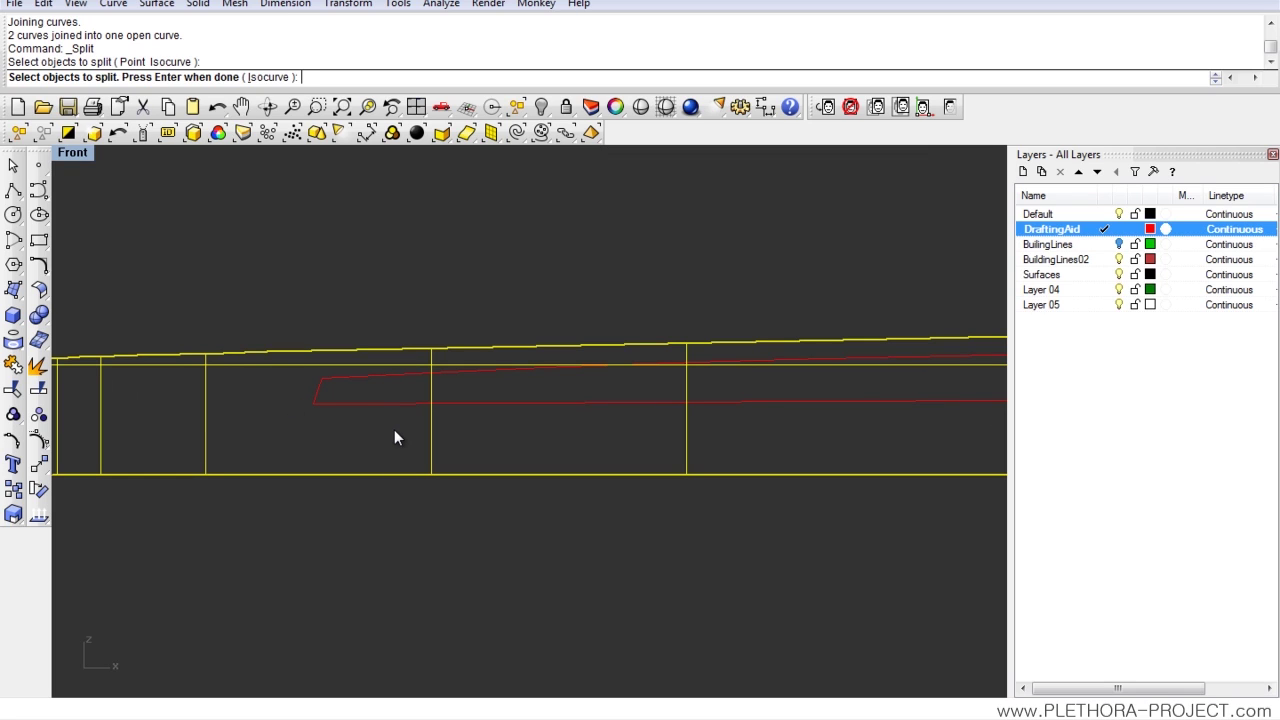
key(Return)
click(391, 405)
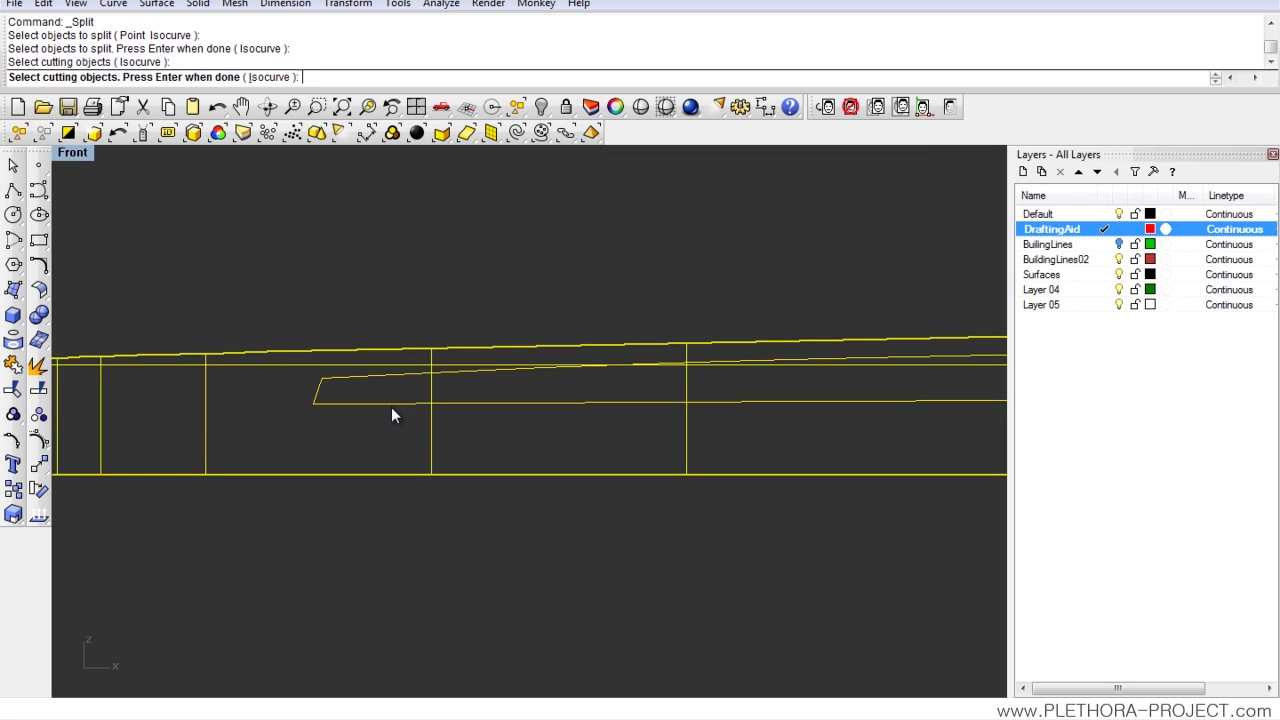
key(Return)
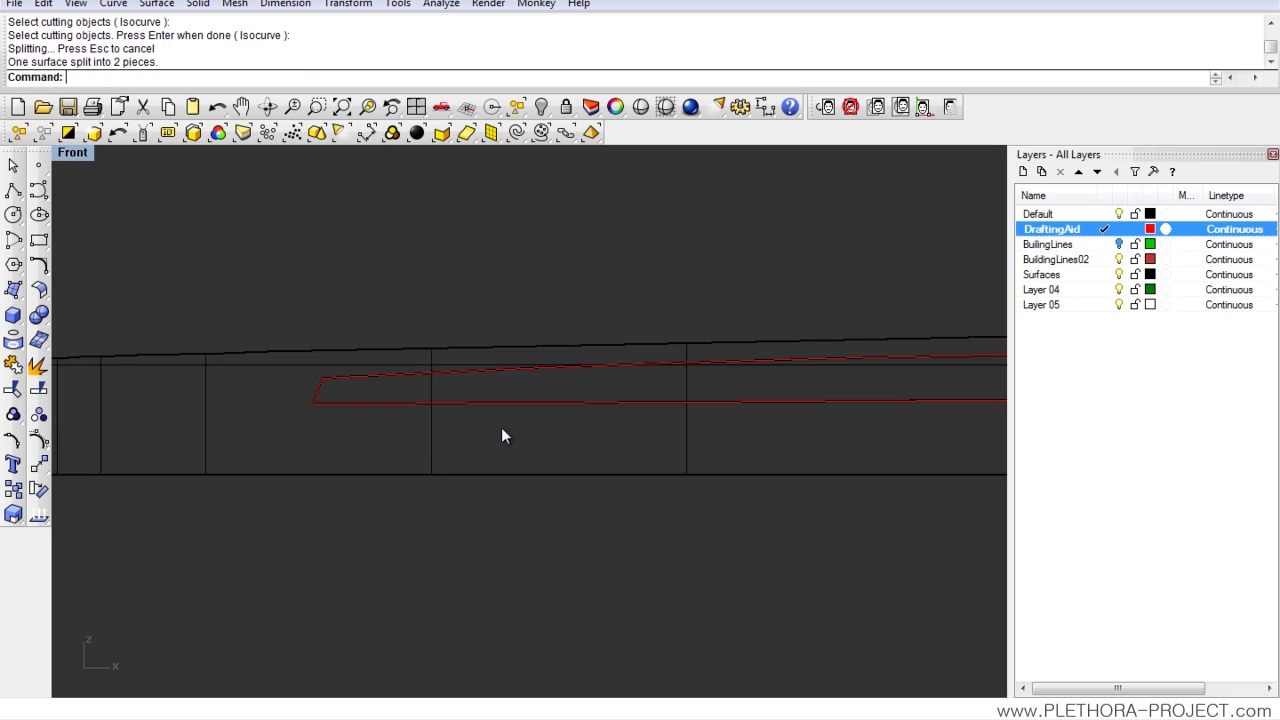
Step: Examine the split facade wall in the Front viewport, selecting the pieces around the window-band outline to check the cut
right_drag(576, 446, 529, 411)
right_drag(574, 342, 512, 348)
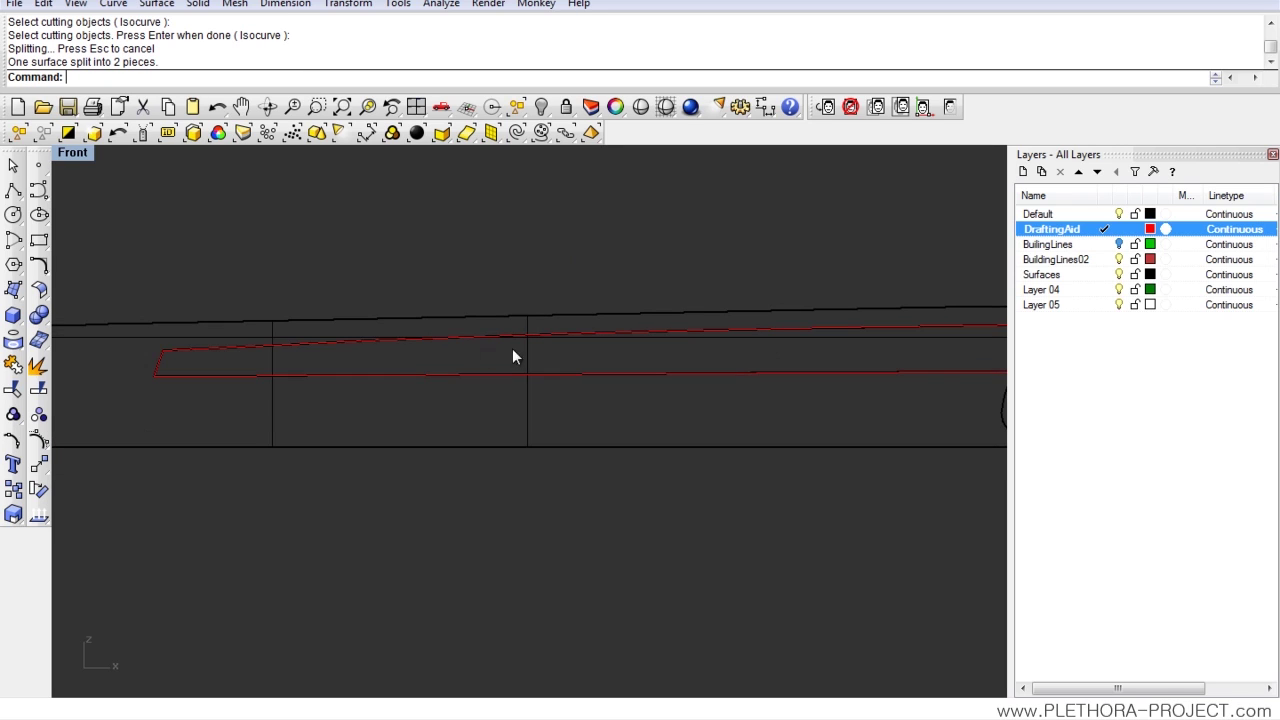
click(519, 362)
click(520, 404)
click(529, 409)
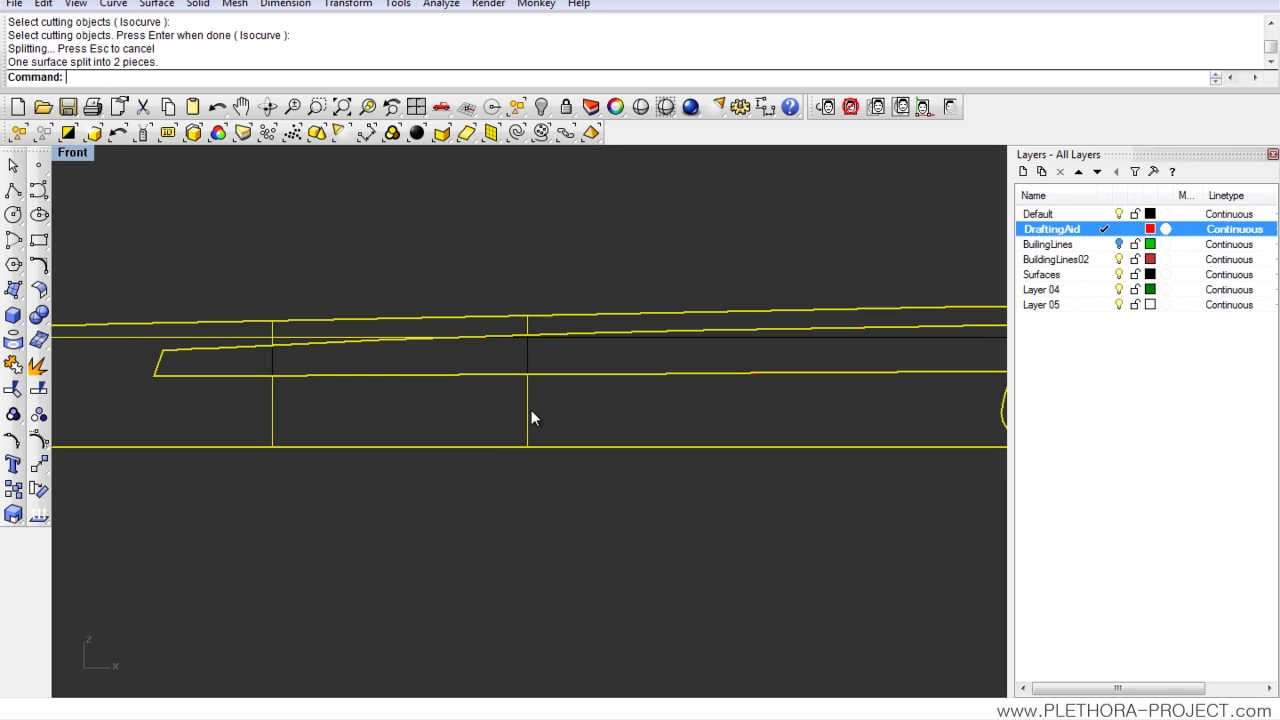
click(506, 469)
scroll(386, 420, down, 3)
scroll(526, 363, up, 3)
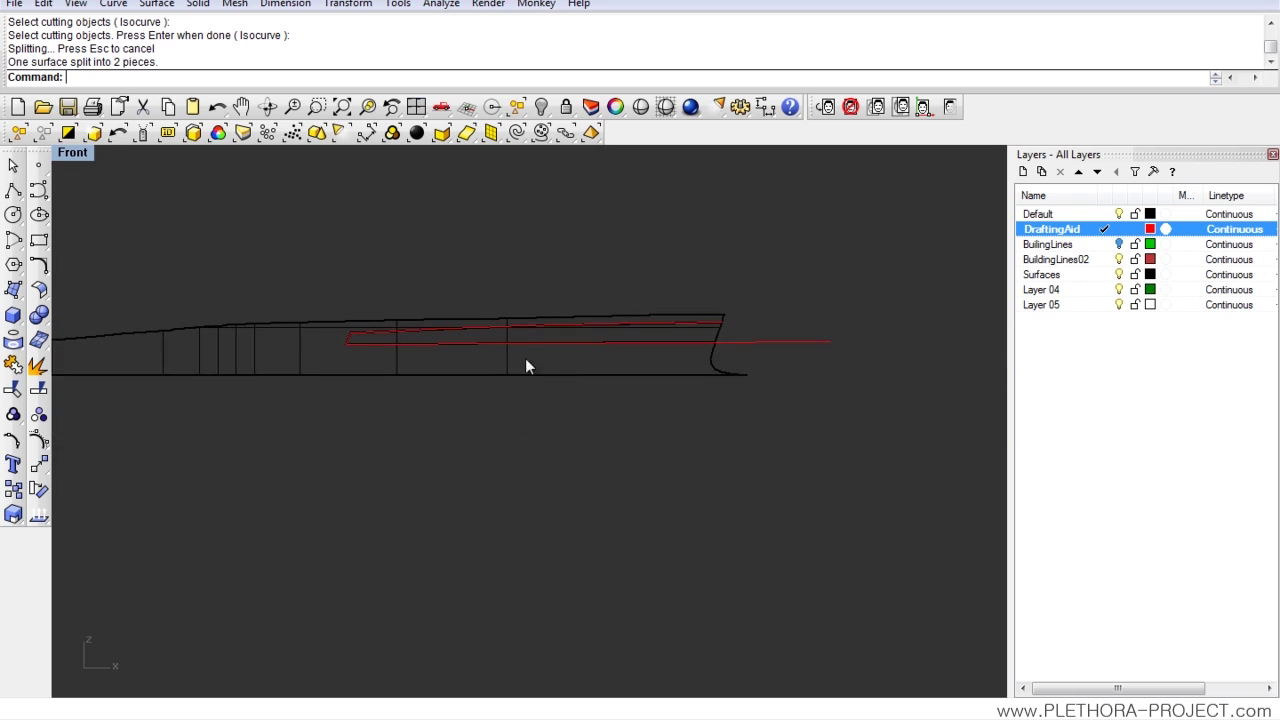
click(504, 341)
key(Escape)
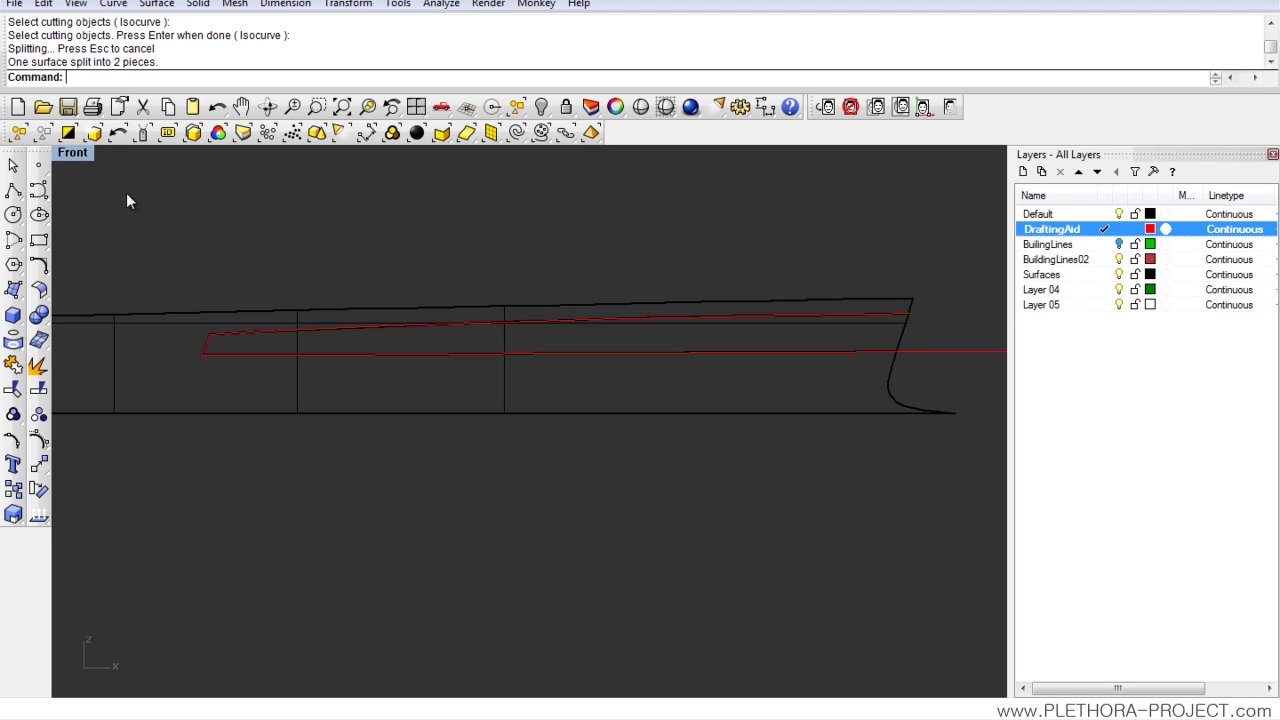
Step: Create a new layer named window and give it a dark blue-grey color, RGB 51, 79, 91
double_click(86, 158)
double_click(589, 160)
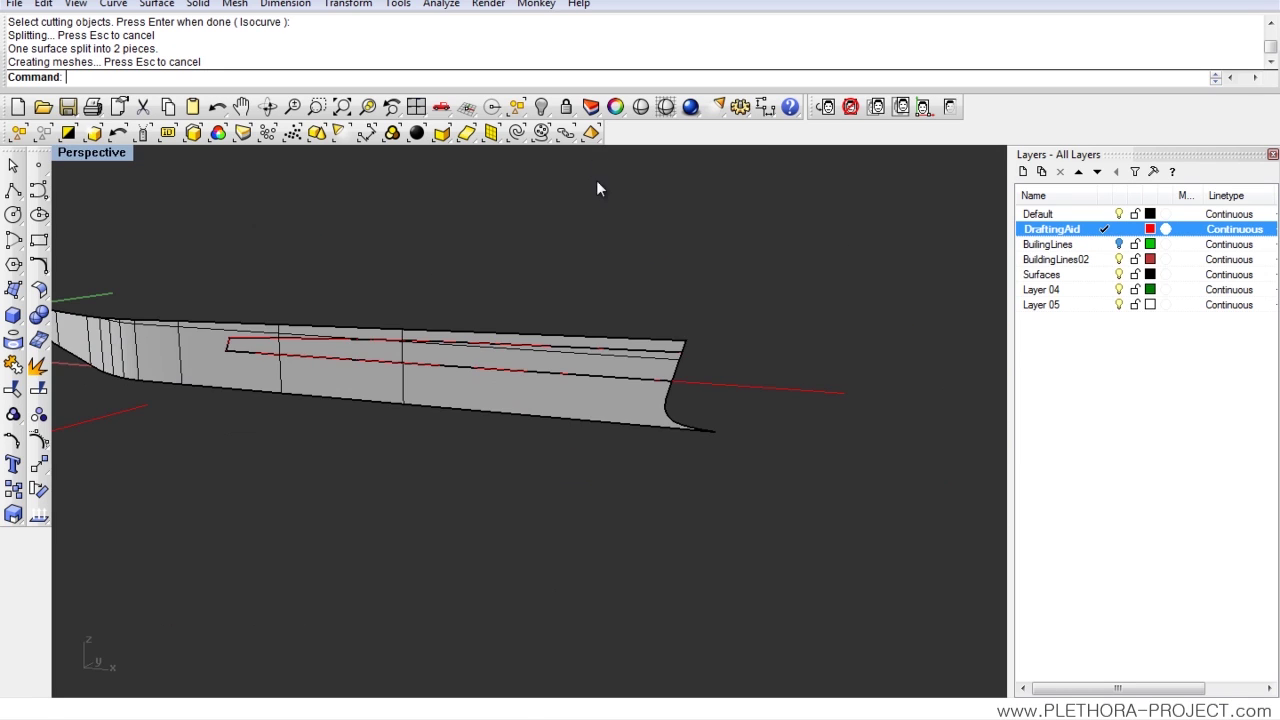
click(1022, 171)
text(window)
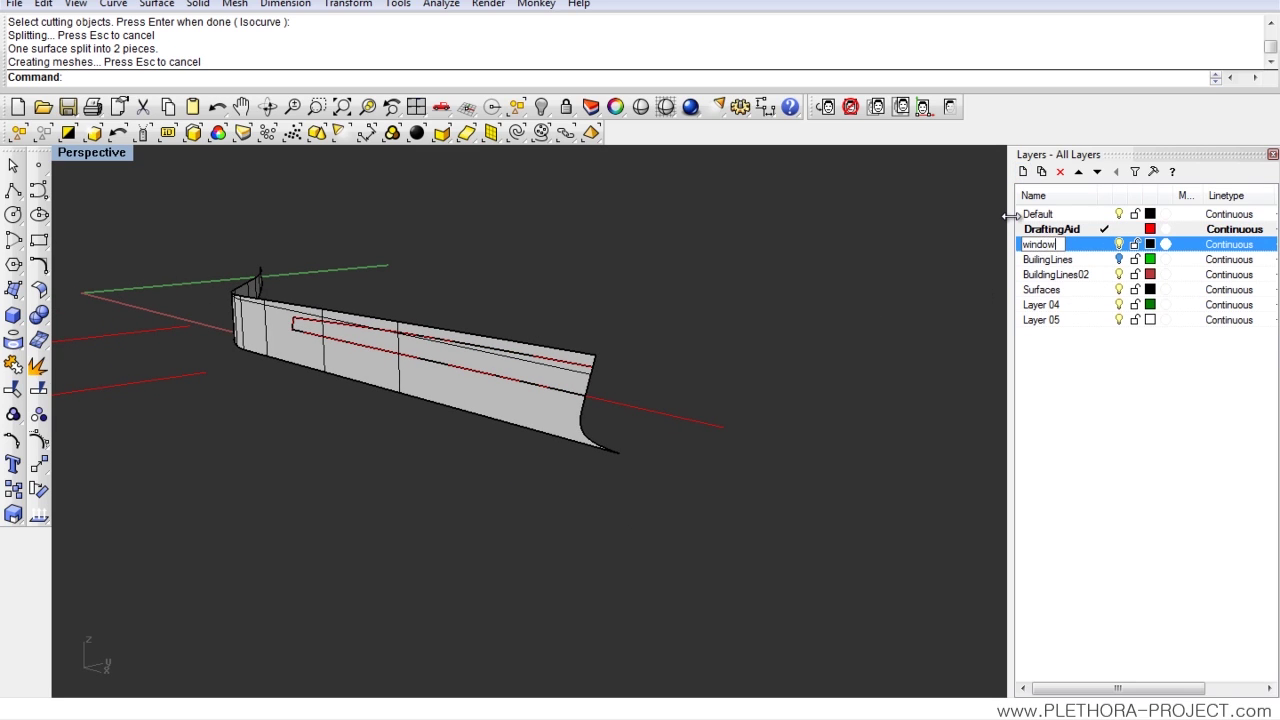
key(Return)
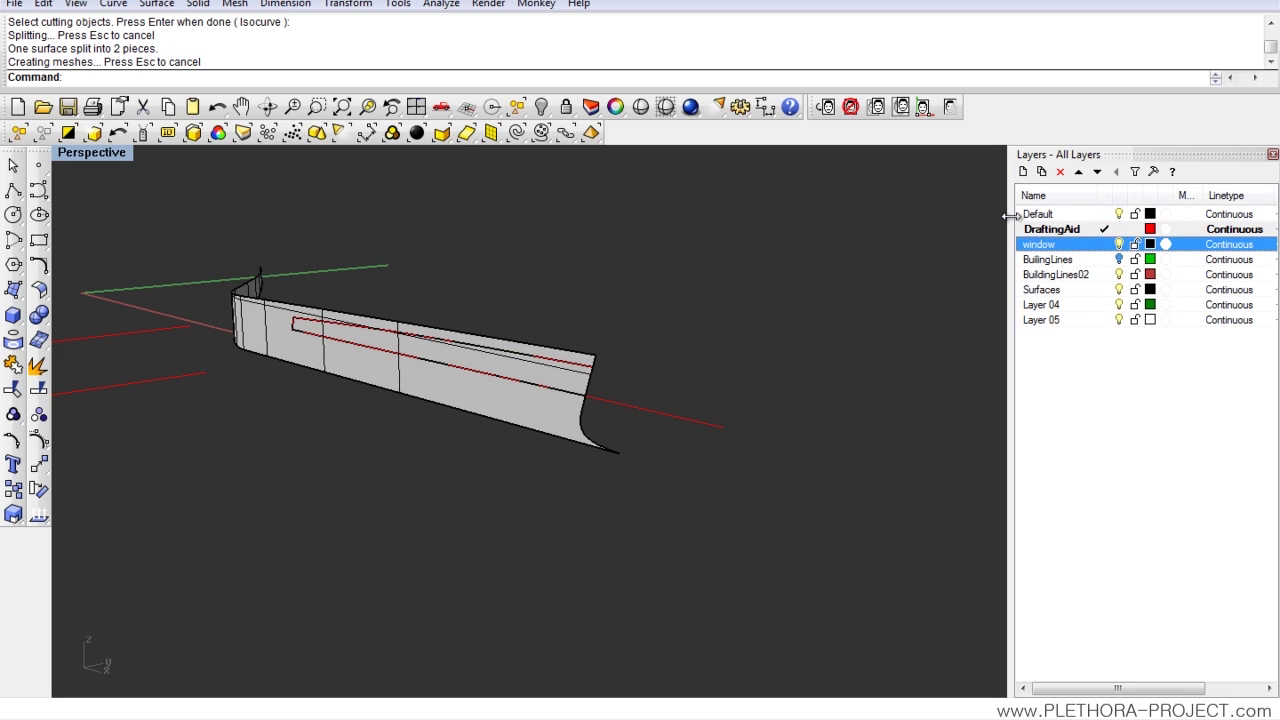
click(1150, 244)
click(627, 342)
drag(650, 322, 712, 332)
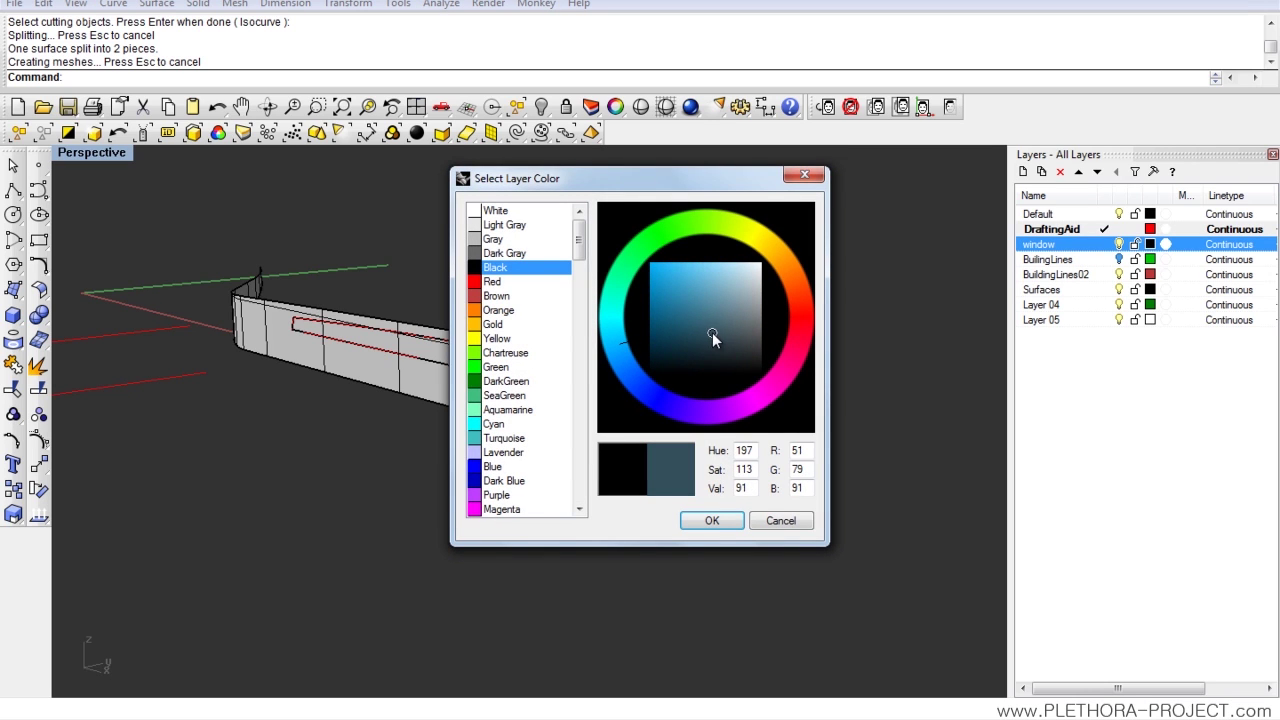
click(711, 521)
Step: Assign the window-band surface piece in the Perspective viewport to the window layer
click(520, 371)
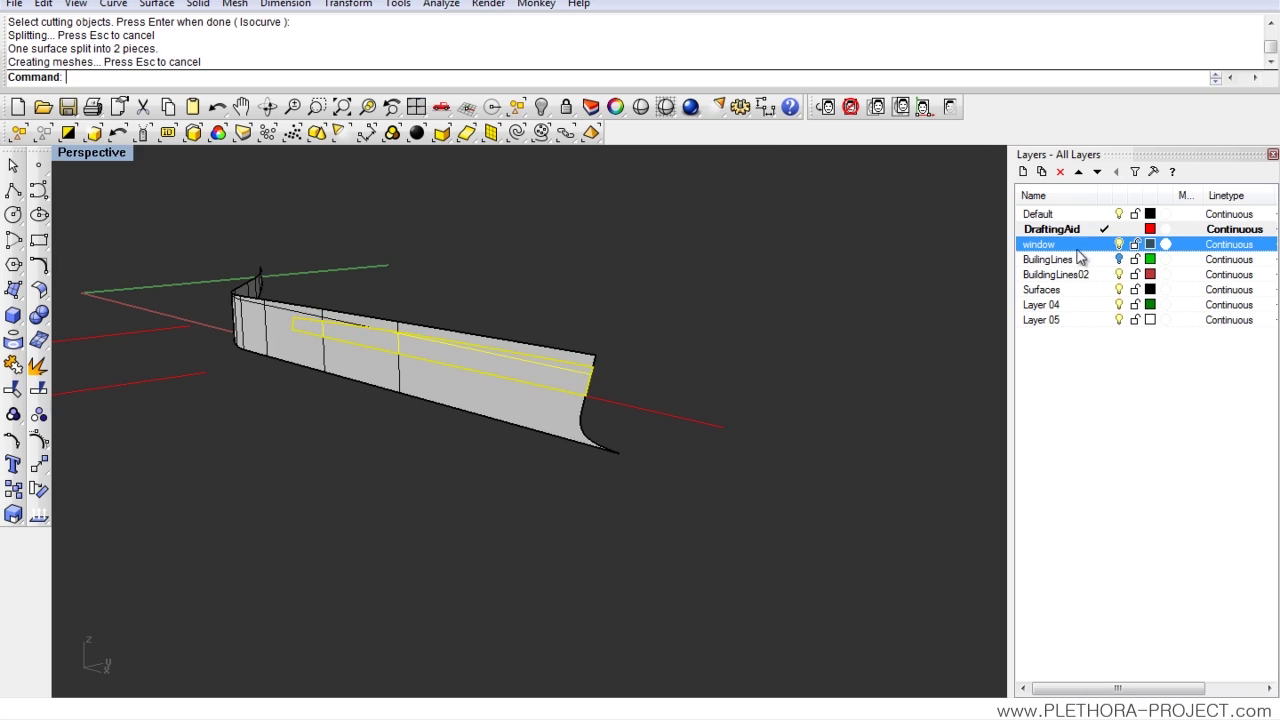
right_click(1068, 245)
click(1103, 452)
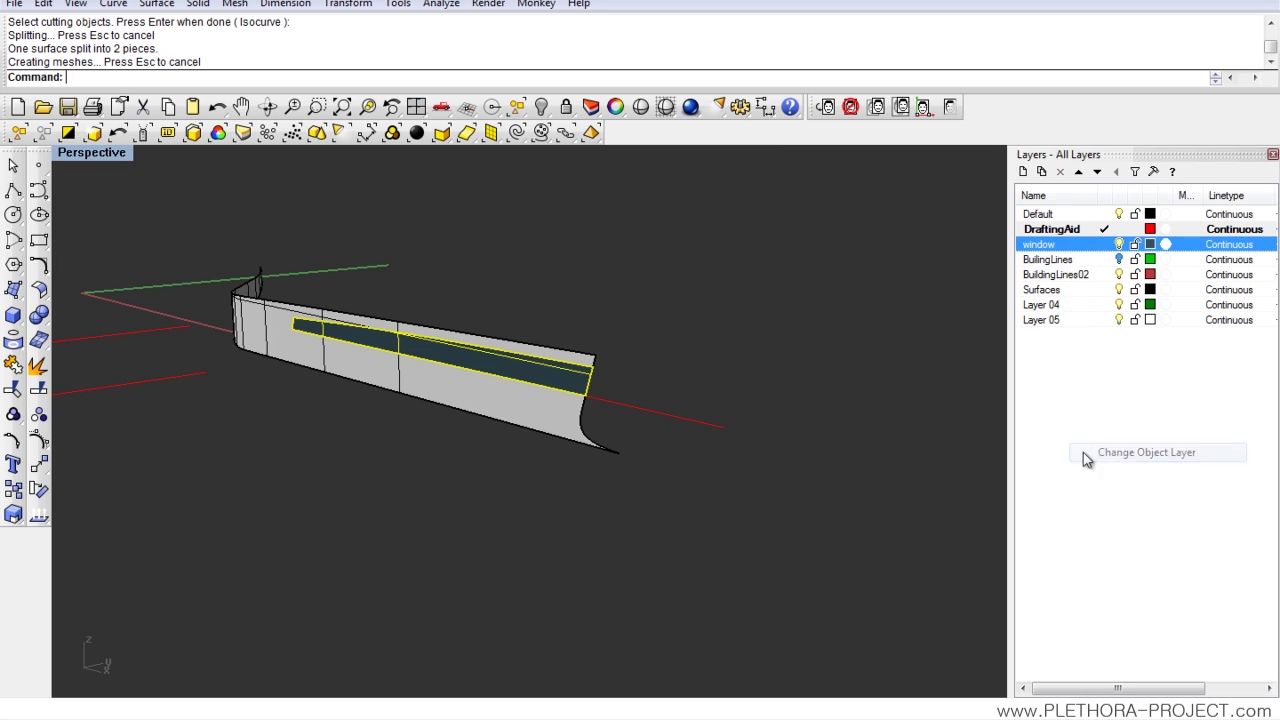
right_drag(720, 470, 517, 410)
key(Escape)
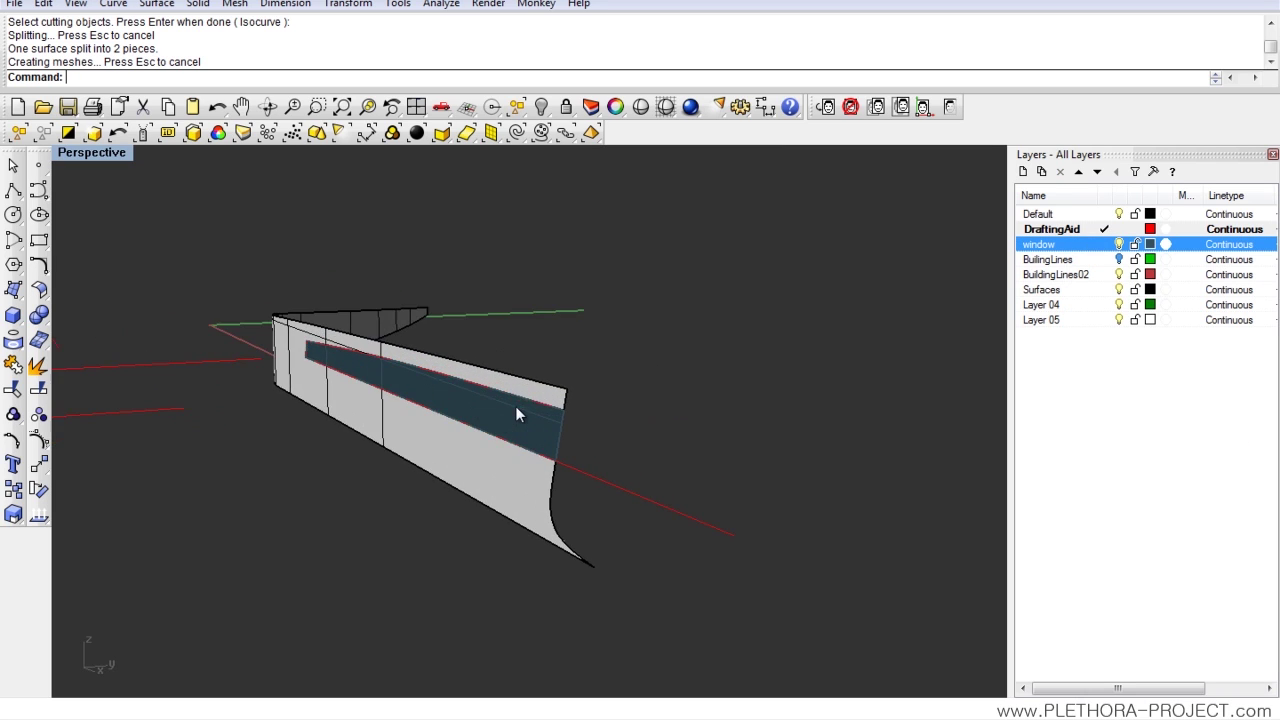
Step: Make the window layer current and turn off the DraftingAid layer
click(1105, 244)
click(1120, 232)
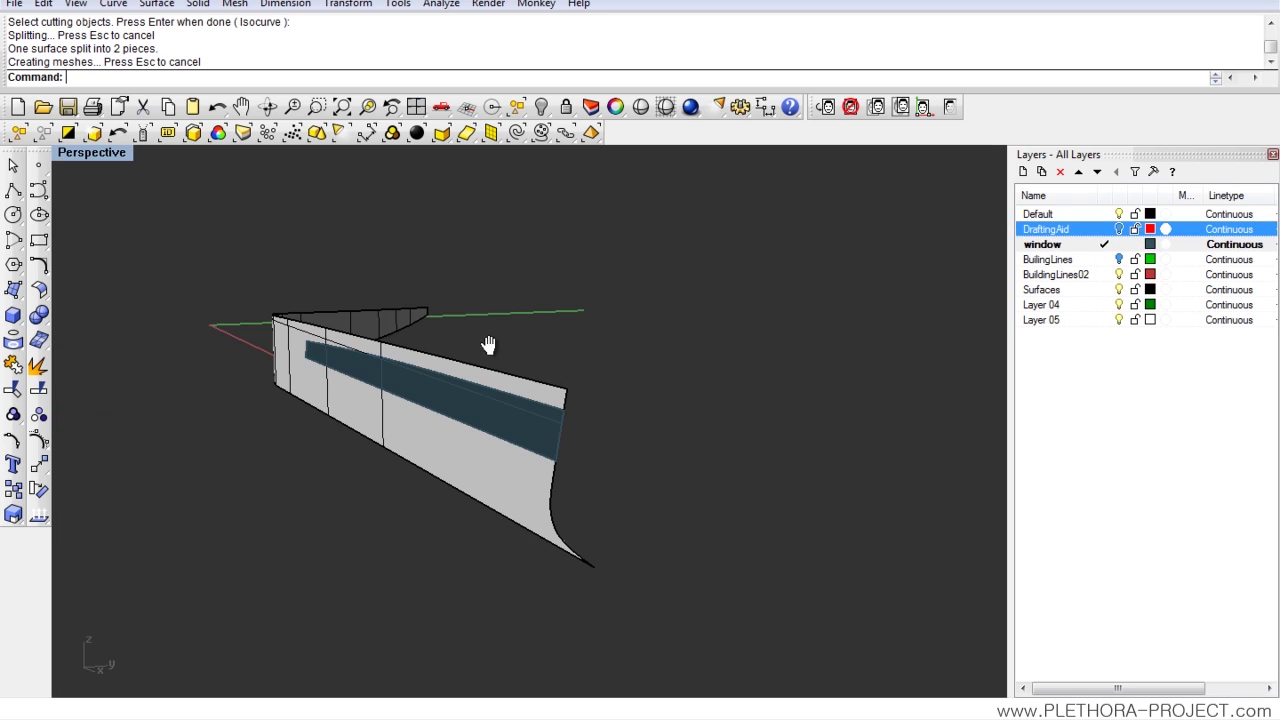
Step: Move the window-band surface 0.24 m inward from the facade wall, using its lower end corner as the base point
right_drag(489, 345, 477, 377)
click(540, 330)
text(m)
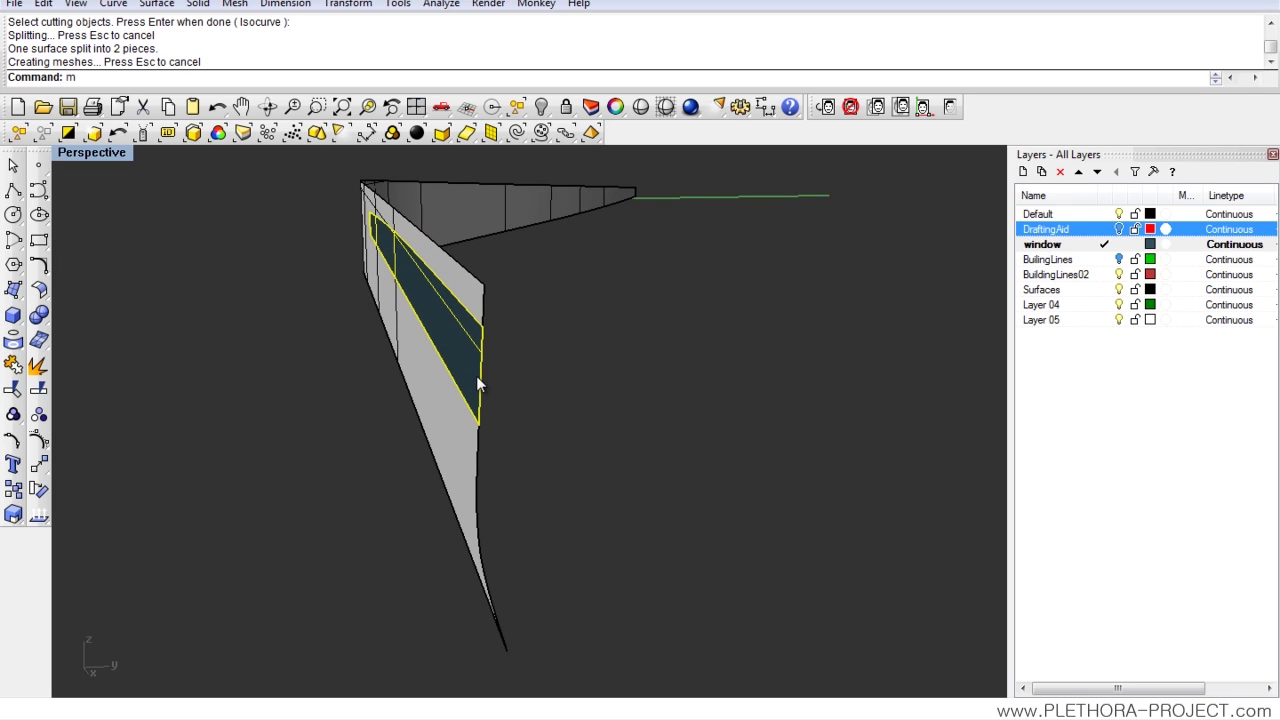
key(Return)
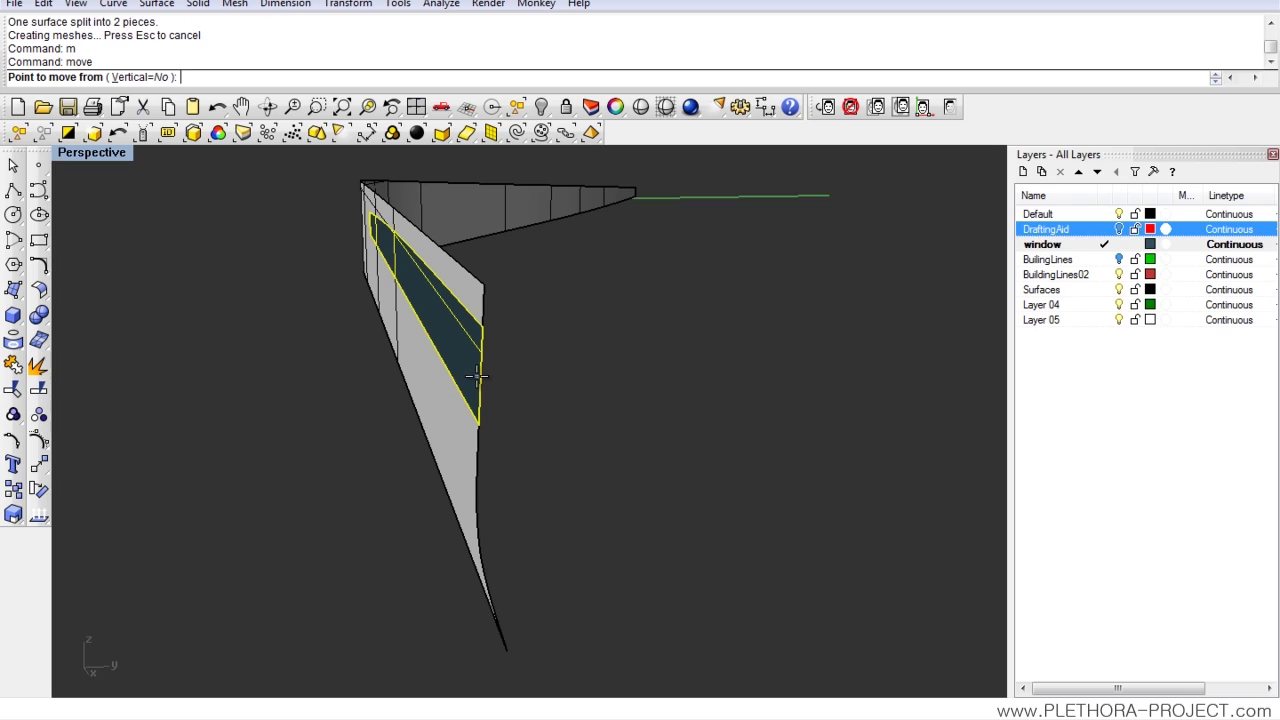
click(480, 425)
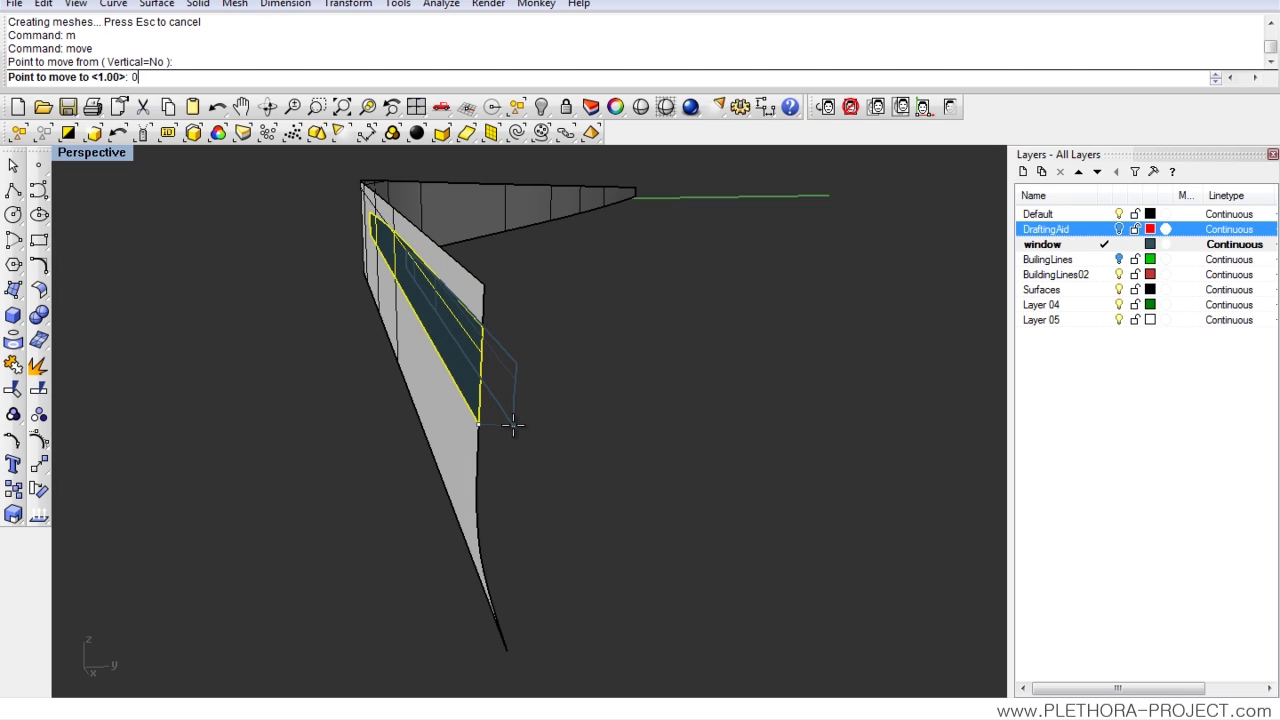
key(Return)
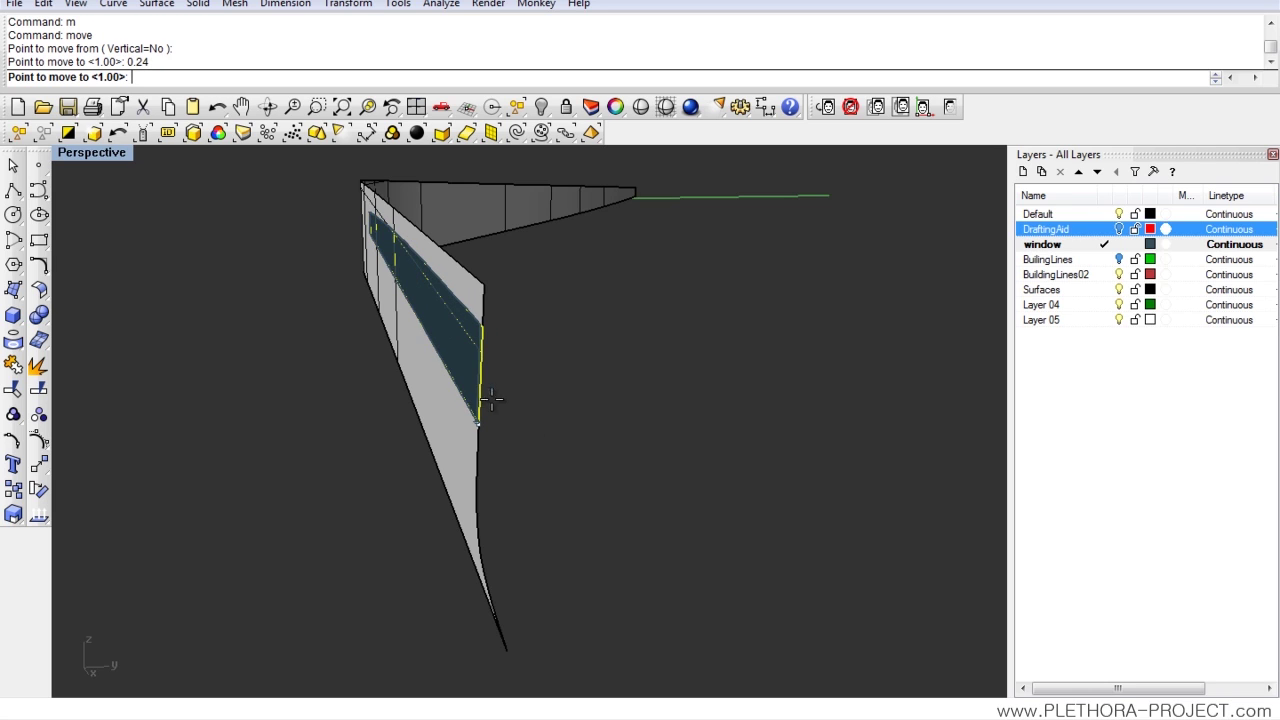
click(604, 425)
right_drag(485, 395, 577, 387)
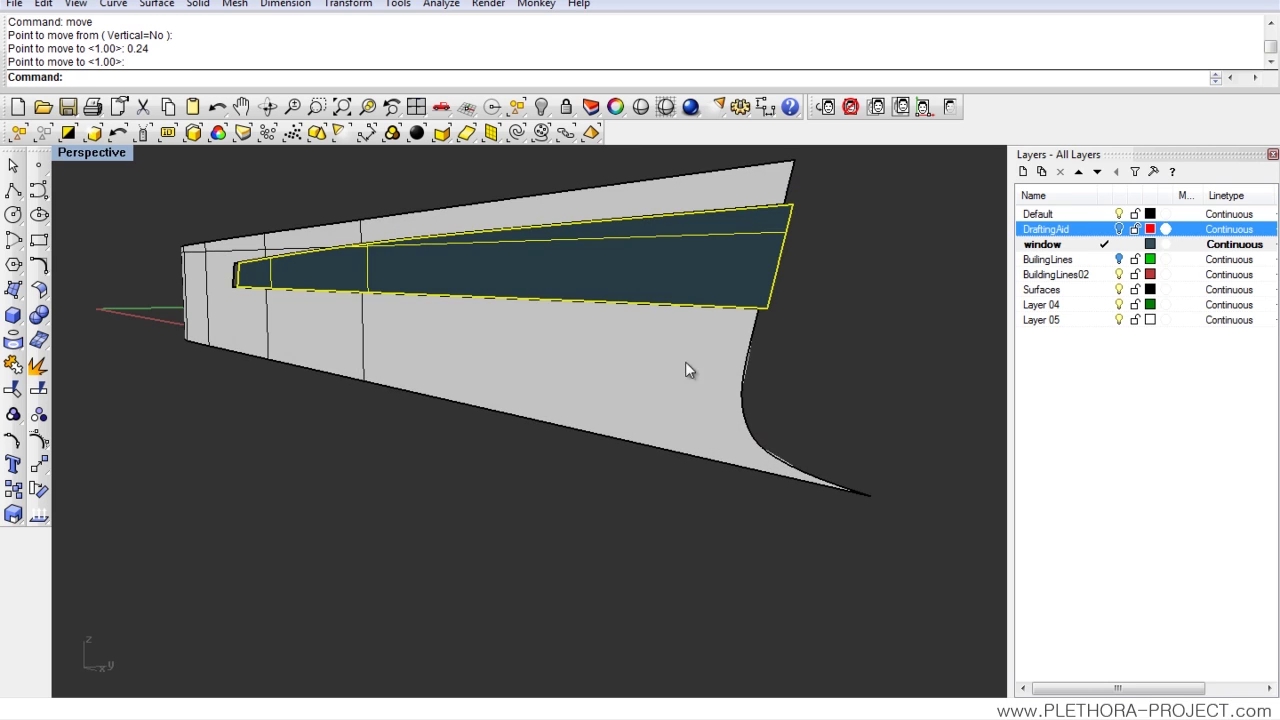
click(730, 352)
Step: Check the Surfaces layer by switching its visibility off and on, and make it the current layer
scroll(730, 352, up, 3)
right_drag(732, 350, 443, 294)
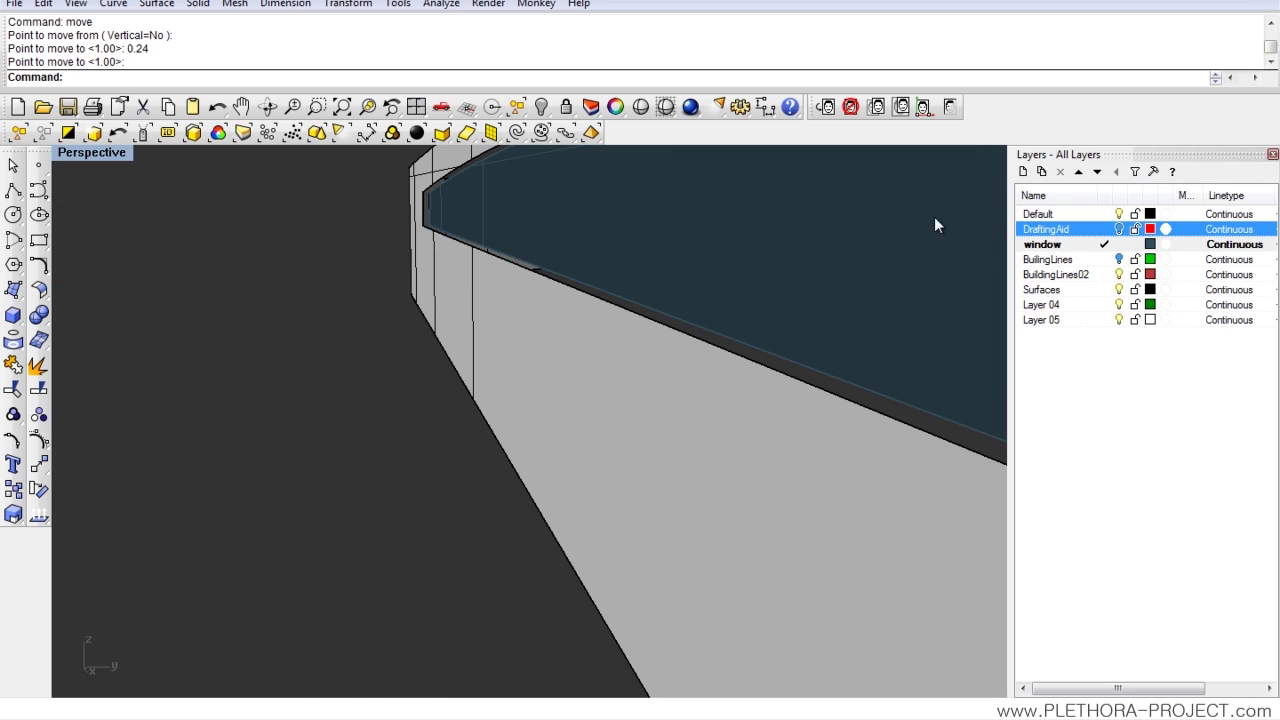
click(1118, 289)
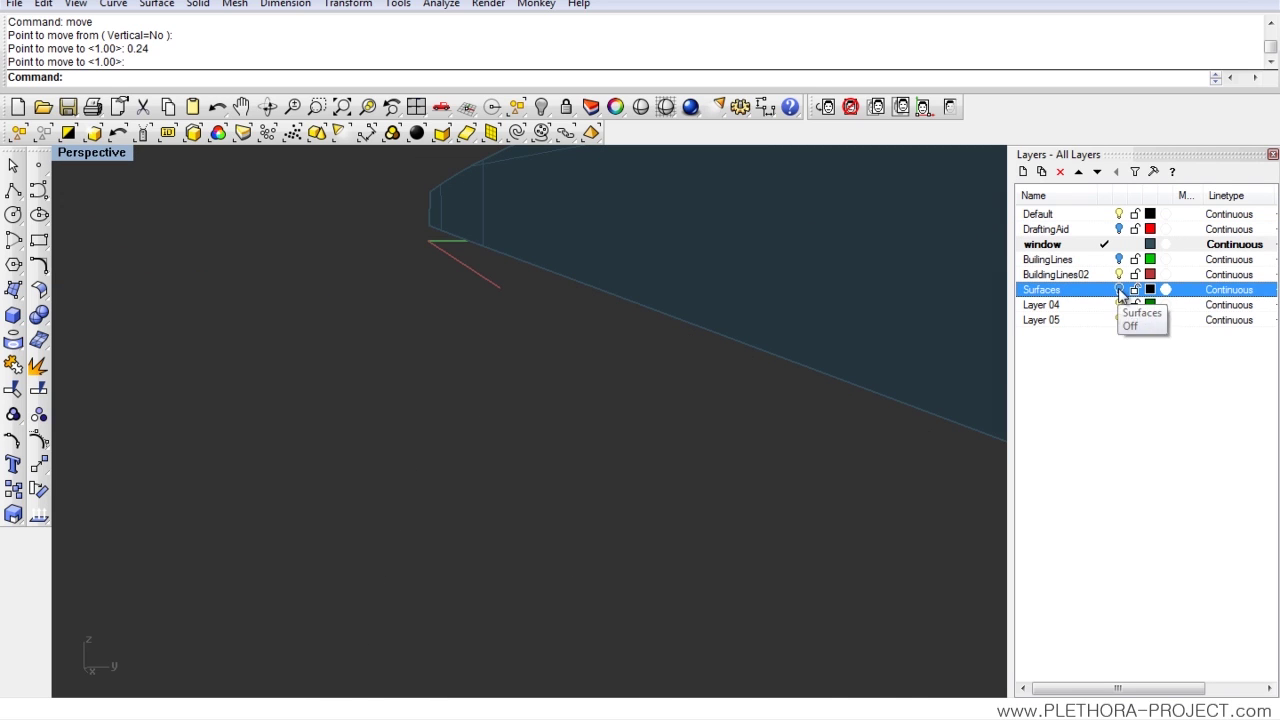
click(1118, 289)
click(1104, 289)
Step: Loft a Normal-style sill surface between the lower edges of the wall opening and the recessed window surface
scroll(779, 327, down, 6)
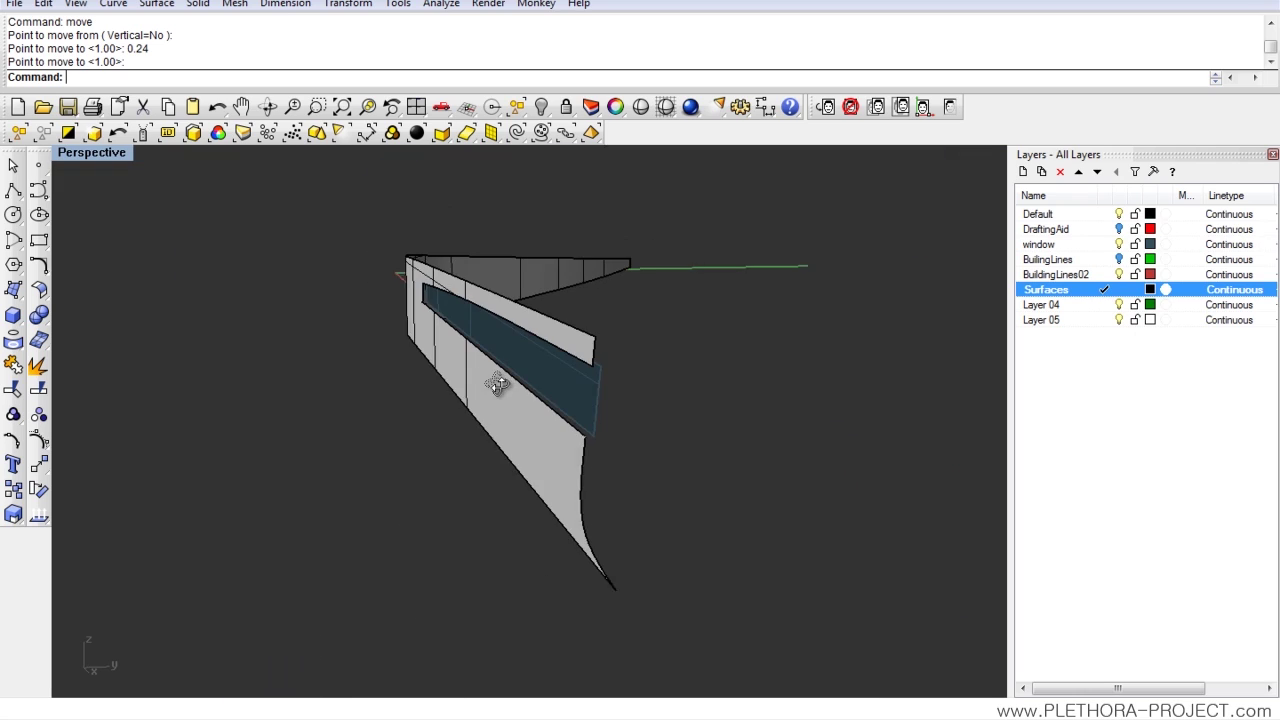
key(Return)
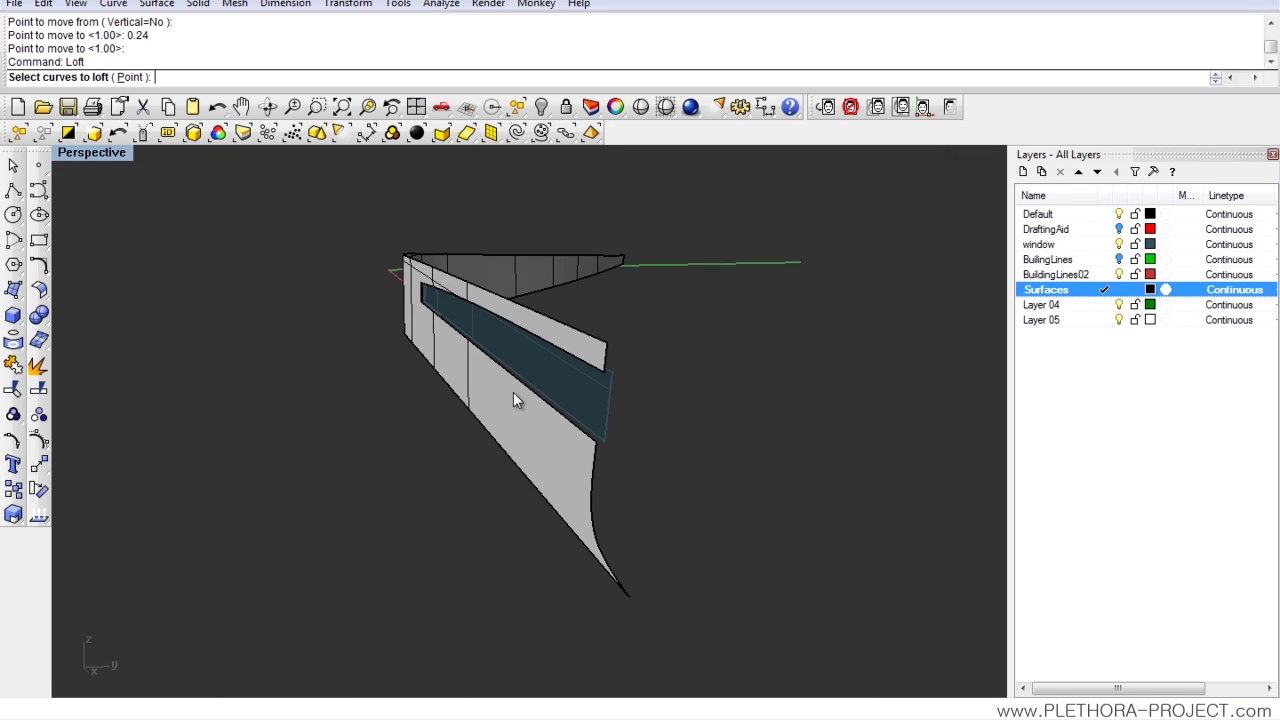
scroll(599, 428, up, 4)
click(645, 466)
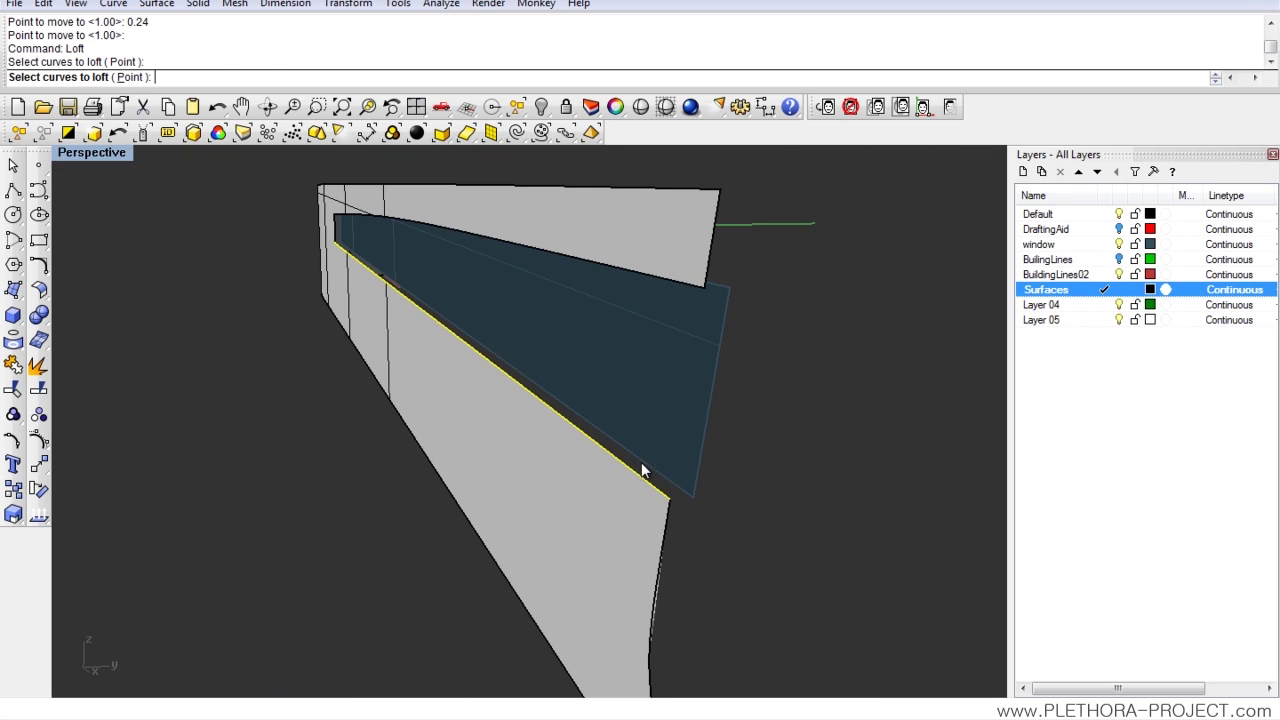
right_drag(650, 474, 593, 440)
key(Return)
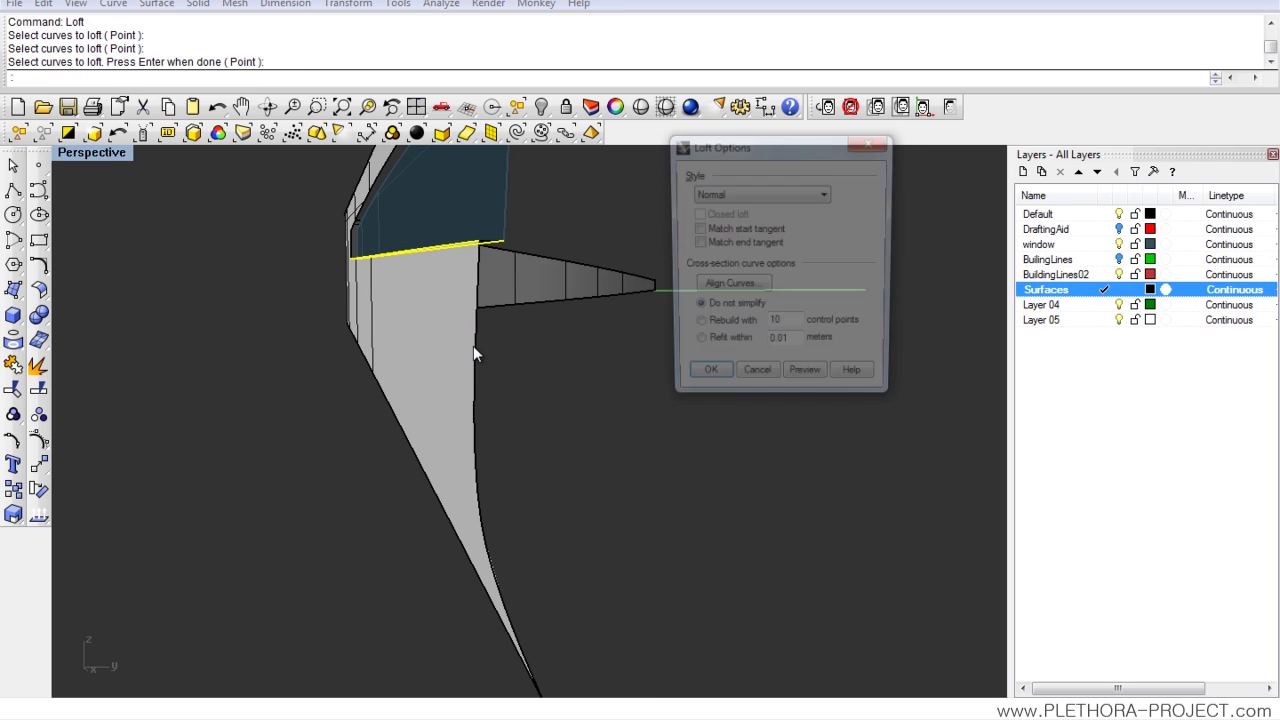
click(705, 382)
Step: Loft a Normal-style reveal surface between the slanted end edges of the wall opening and the window surface
right_drag(705, 382, 480, 412)
right_drag(412, 308, 380, 389)
scroll(380, 389, up, 5)
key(Return)
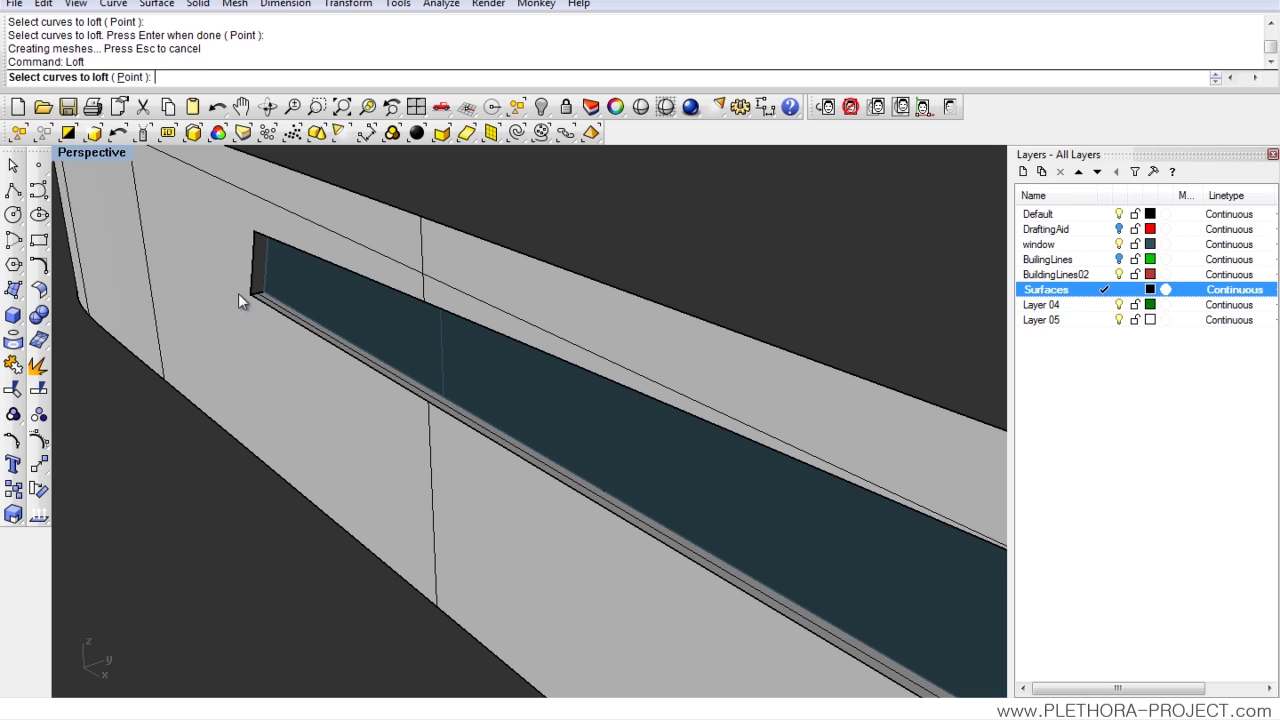
click(266, 288)
click(255, 262)
key(Return)
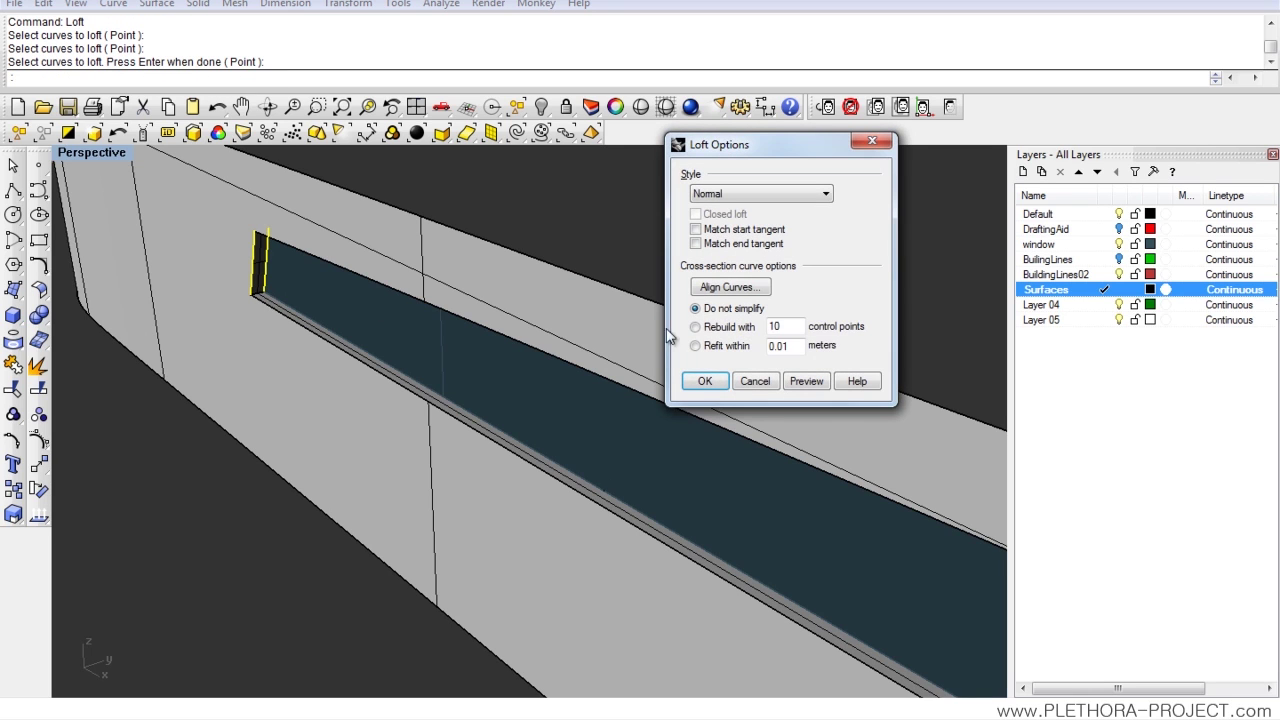
click(705, 381)
Step: Loft a head surface between the upper edges of the wall opening and the window surface
right_drag(517, 383, 356, 425)
key(Return)
click(358, 423)
click(371, 431)
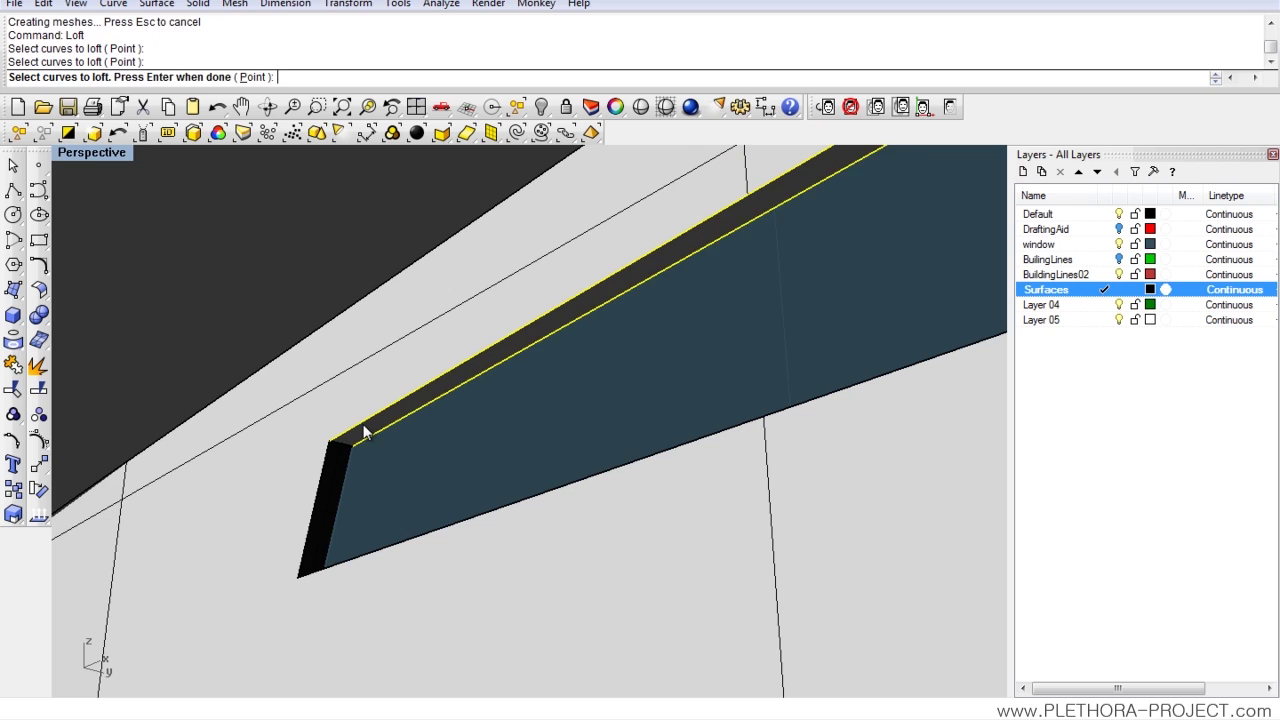
key(Return)
click(705, 381)
Step: Show all hidden objects and check the recessed window band against the rest of the building
right_drag(608, 410, 670, 388)
text(show)
key(Return)
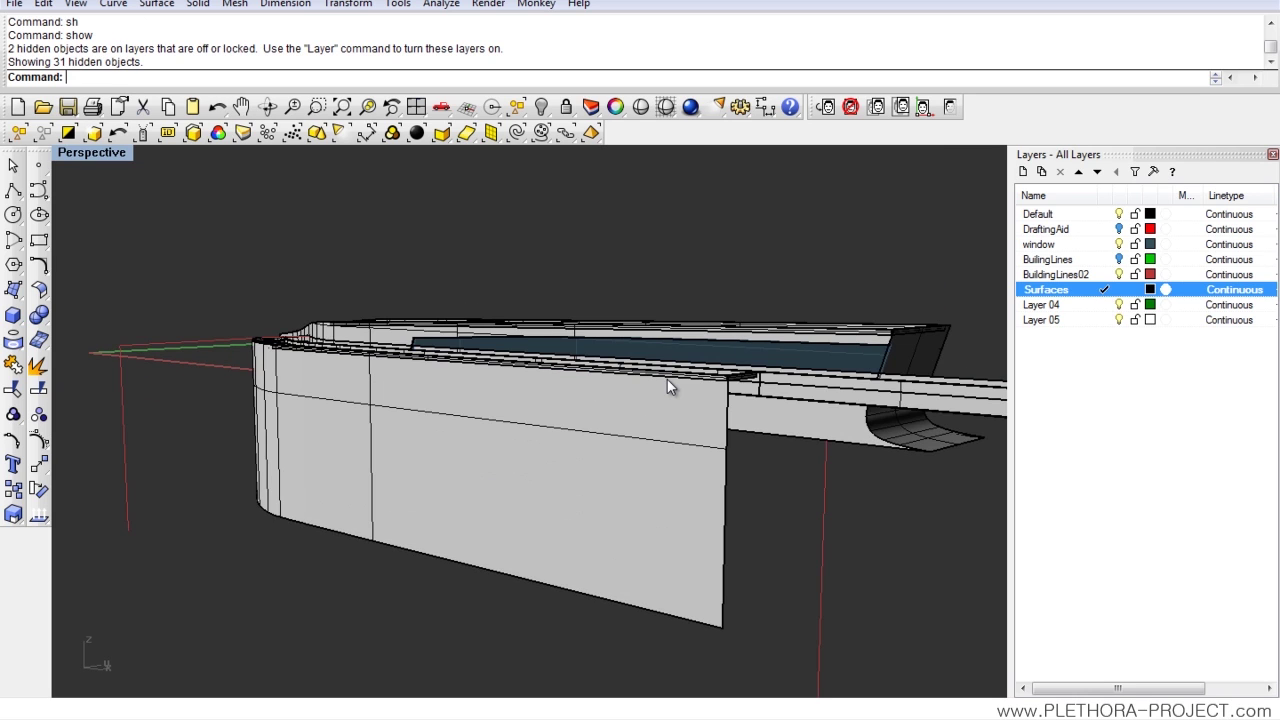
scroll(749, 288, up, 8)
scroll(749, 288, down, 4)
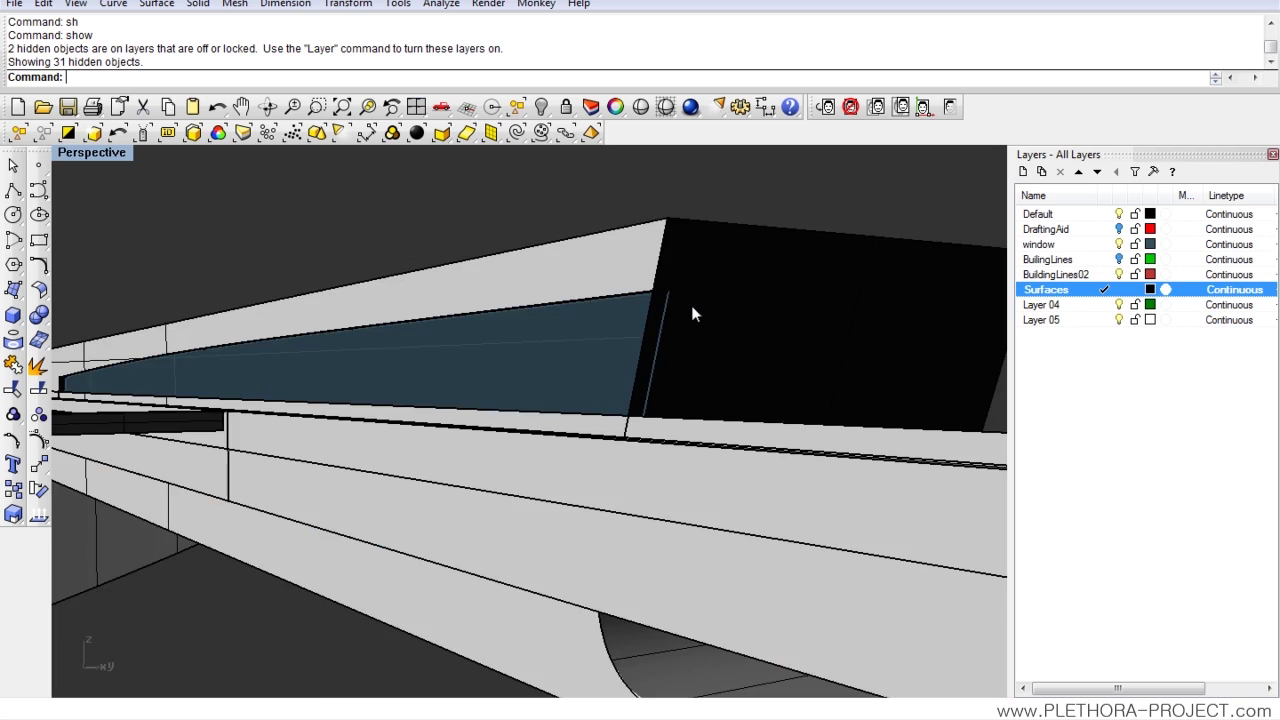
right_drag(691, 305, 431, 415)
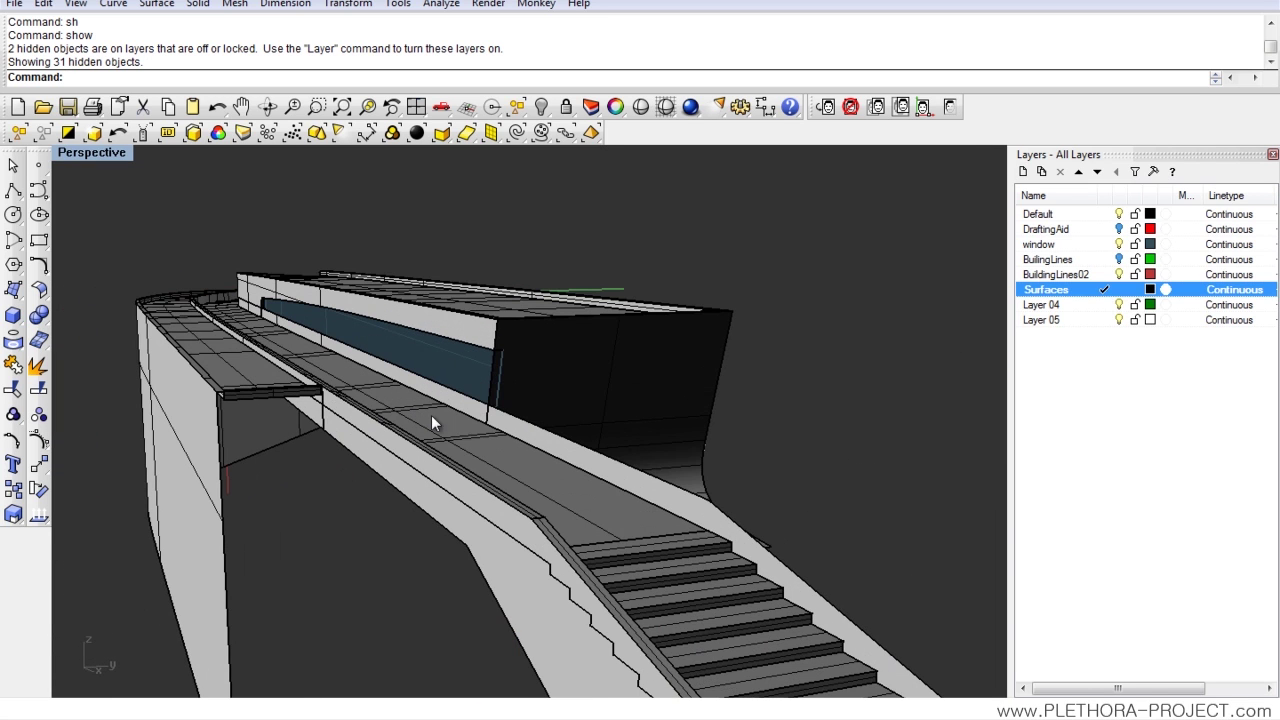
click(560, 447)
right_drag(547, 447, 470, 448)
right_drag(334, 417, 433, 360)
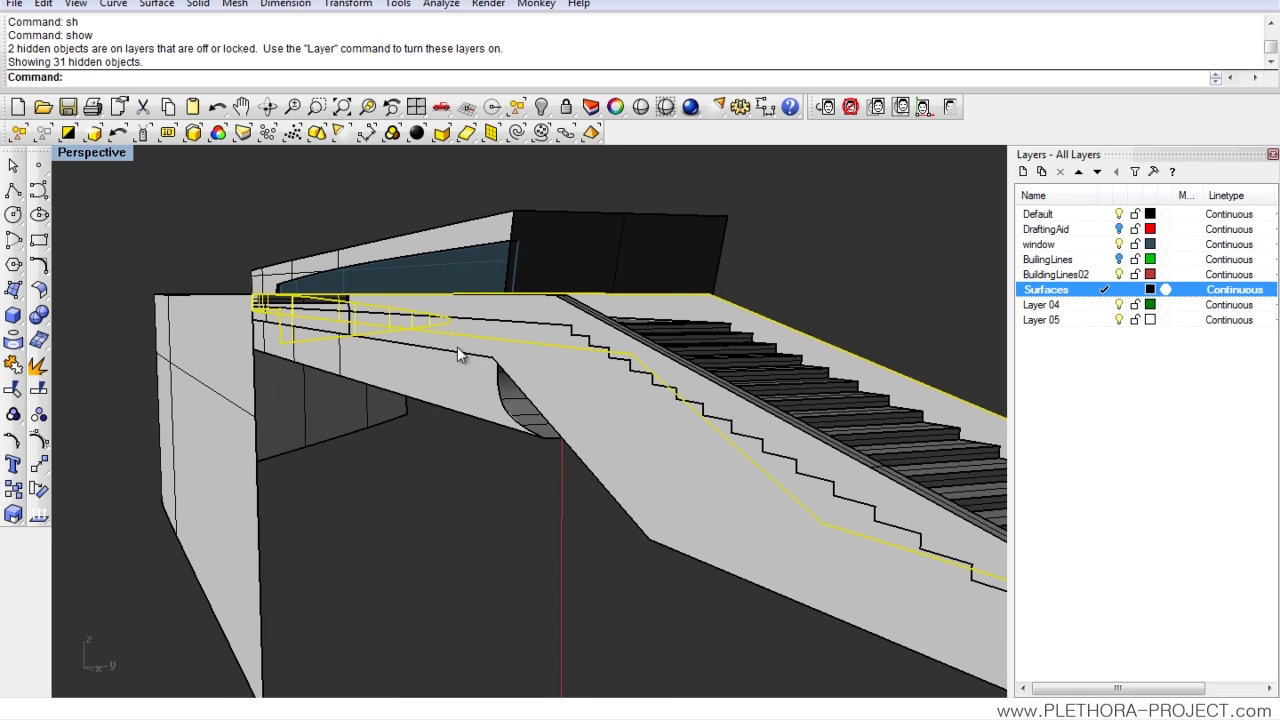
click(431, 416)
right_drag(447, 390, 493, 419)
click(506, 390)
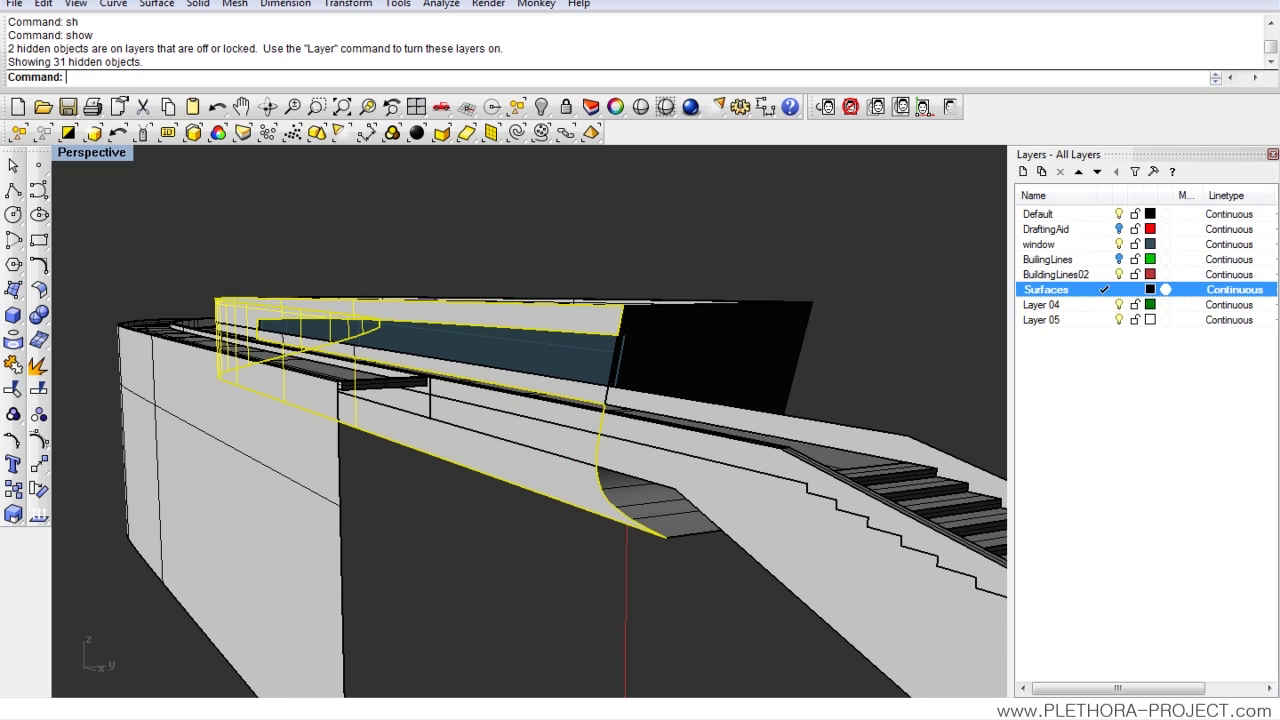
Step: Change the display color of Layer 04 to dark brown, RGB 75, 48, 28
click(1150, 304)
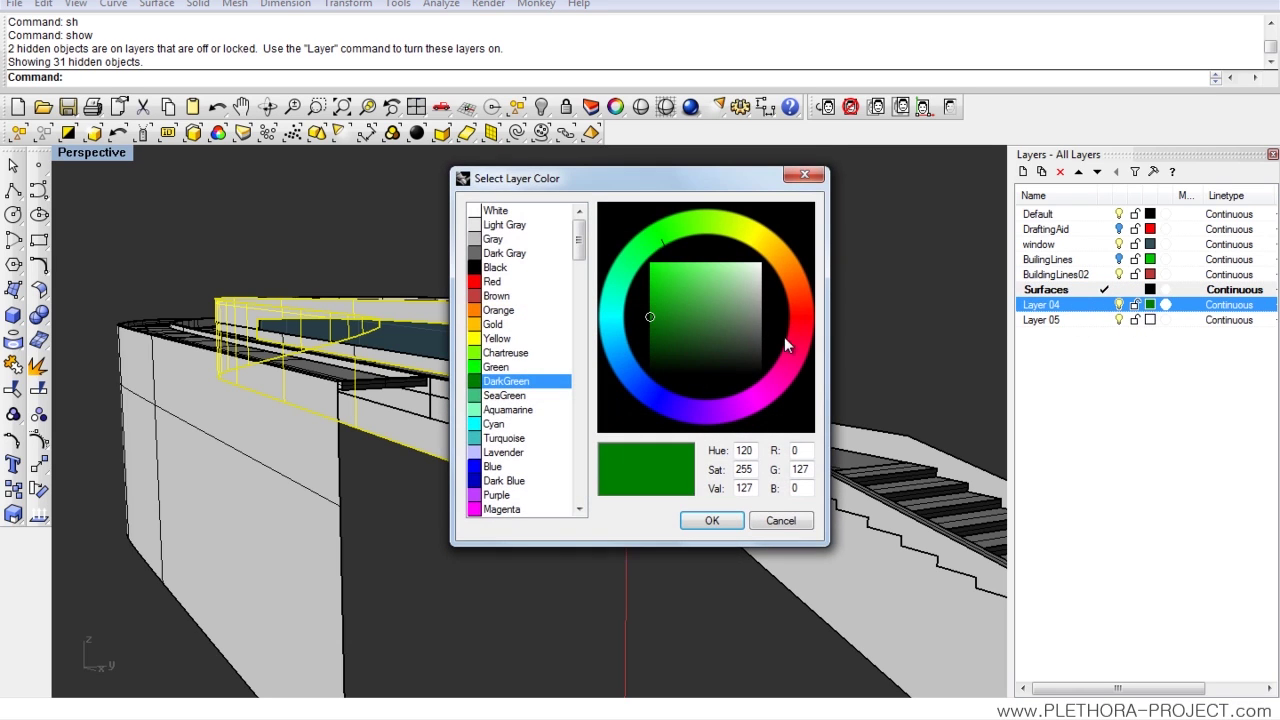
click(490, 296)
drag(759, 323, 705, 334)
drag(794, 318, 786, 279)
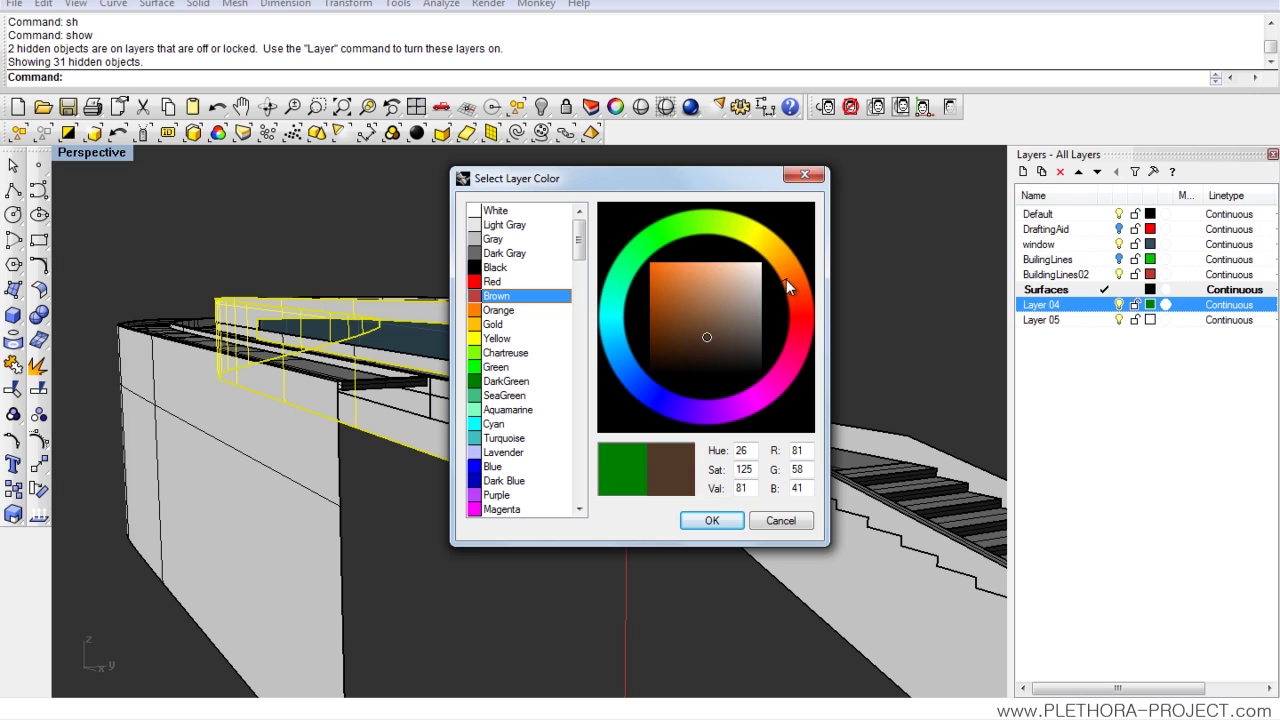
drag(707, 337, 691, 335)
click(711, 521)
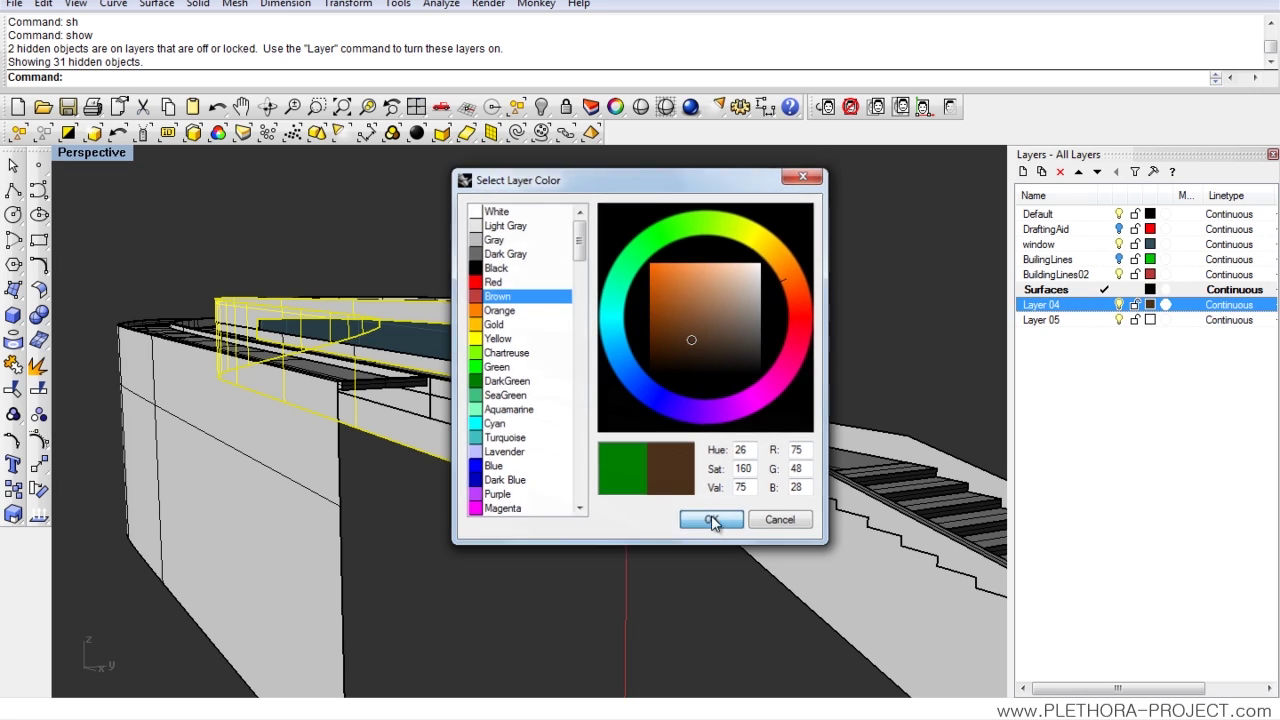
Step: Rename the brown Layer 04 as clading
double_click(1077, 312)
text(claddin)
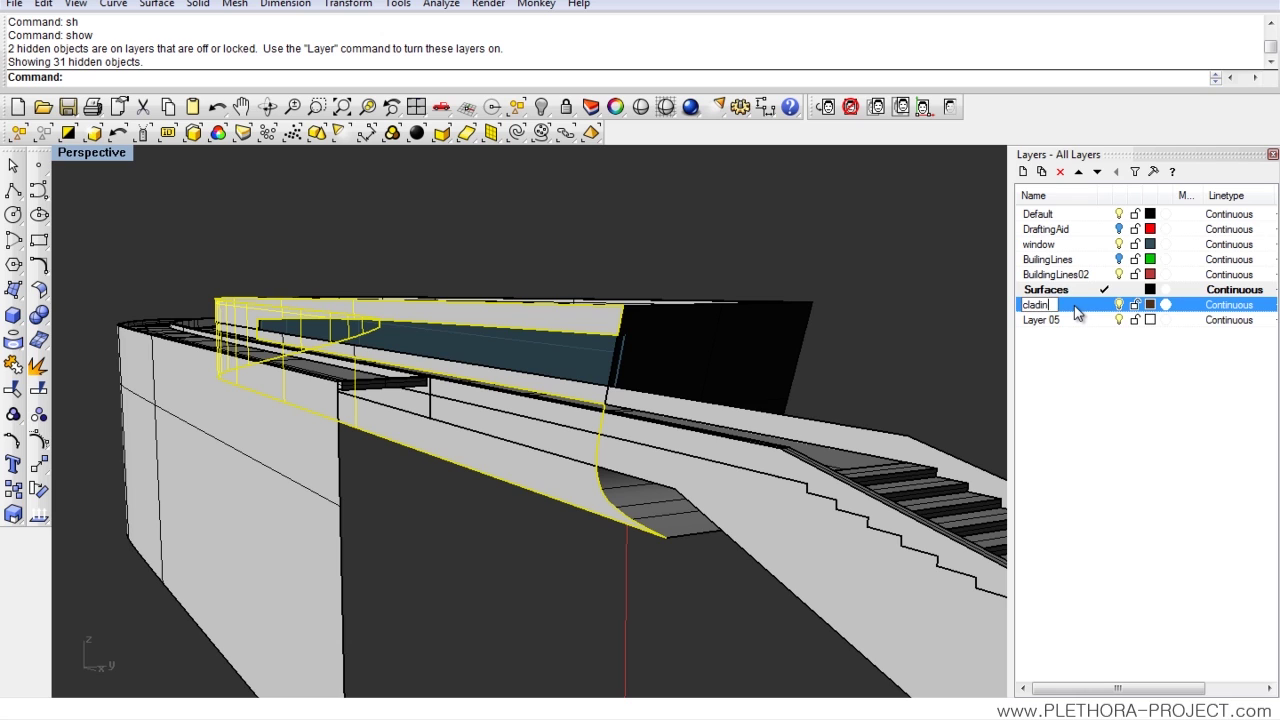
text(g)
key(Return)
Step: Isolate the facade wall and its recessed window surface by hiding every other object
right_drag(600, 370, 498, 376)
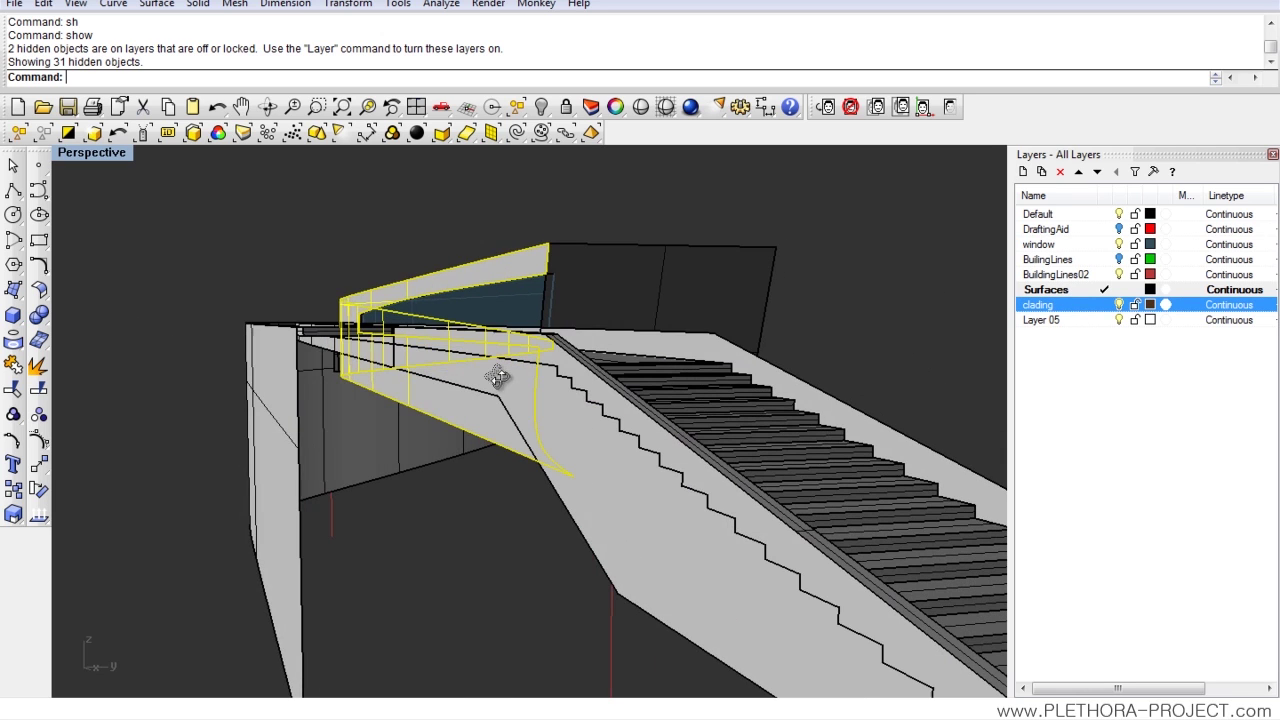
click(535, 213)
right_drag(507, 276, 493, 384)
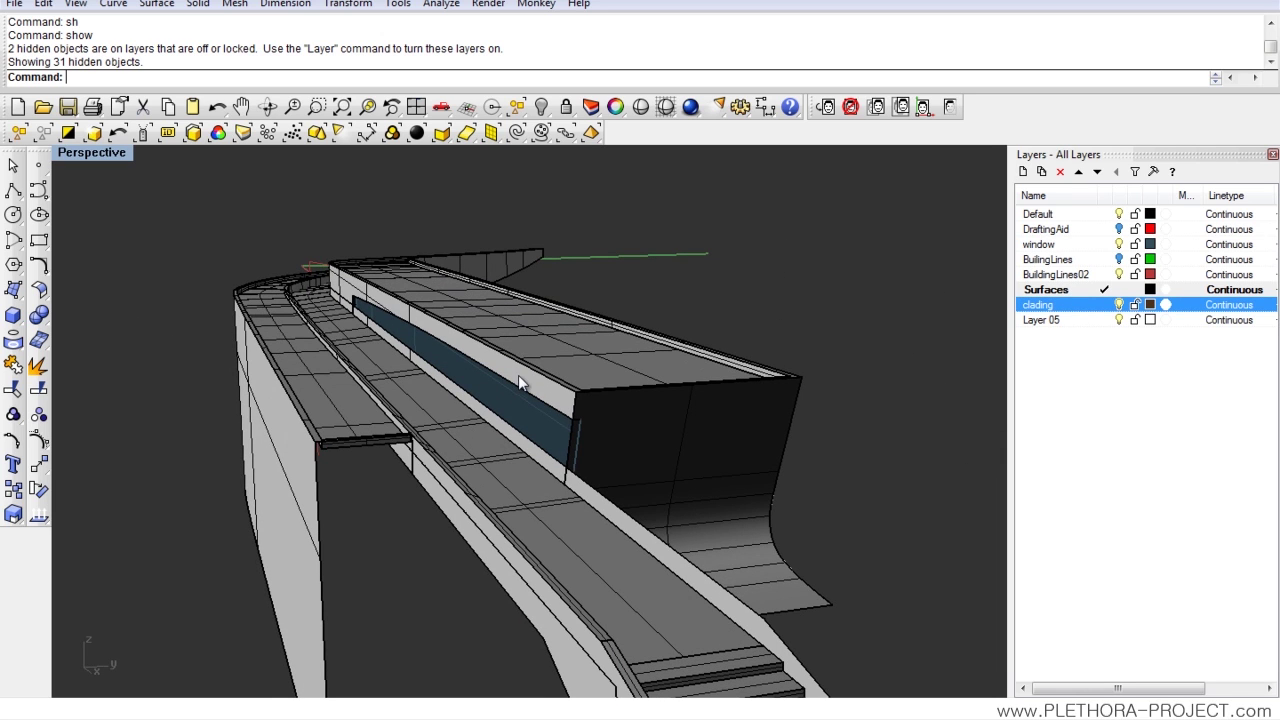
click(517, 399)
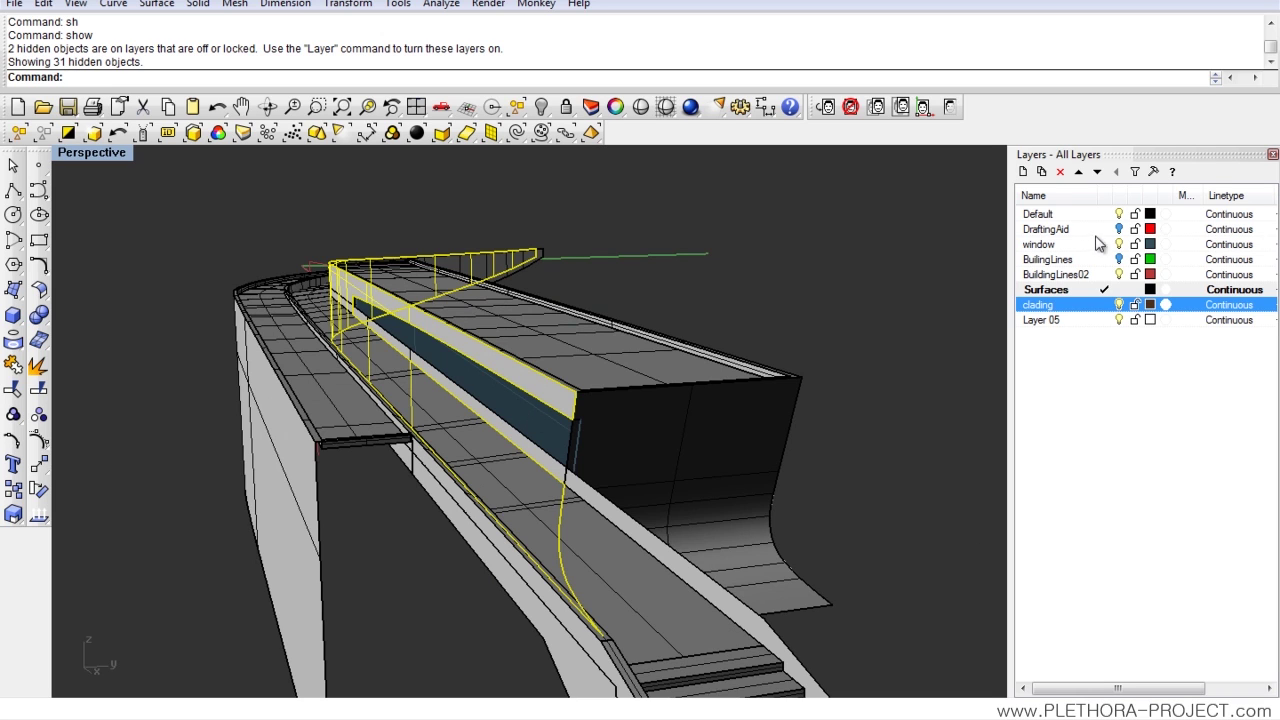
right_drag(795, 395, 768, 320)
shift+click(688, 329)
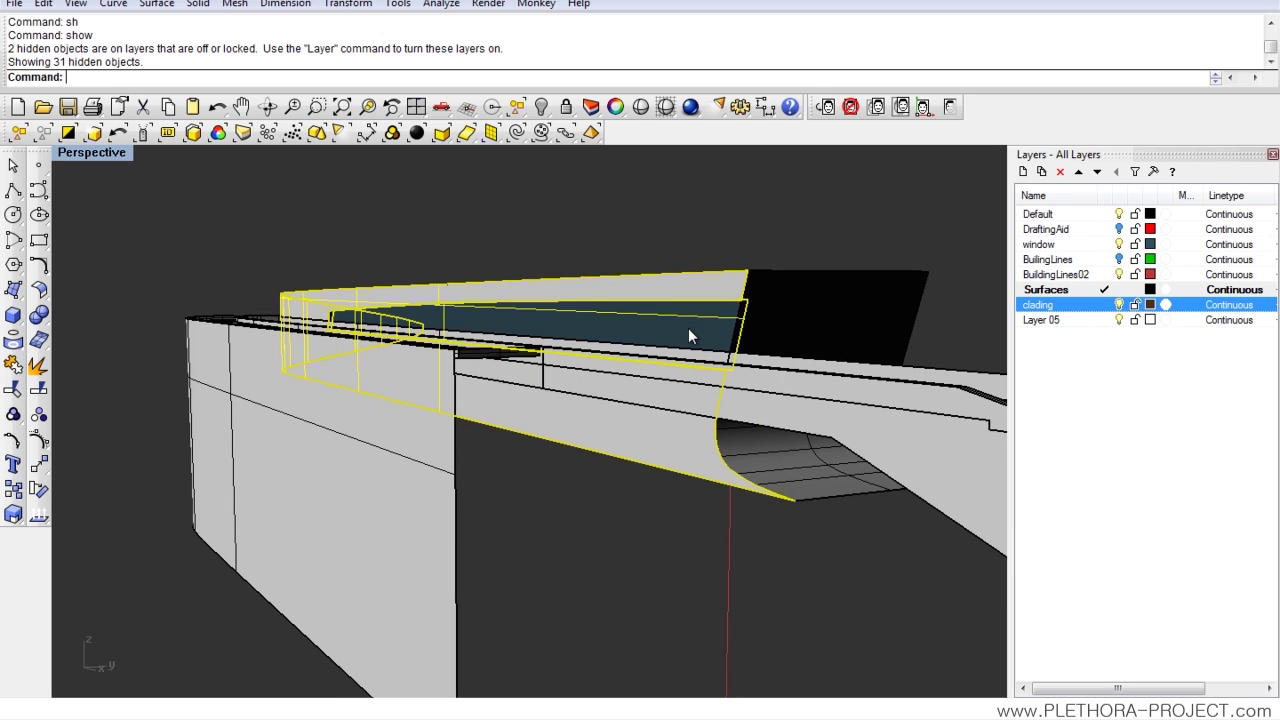
key(Escape)
right_drag(663, 303, 497, 398)
click(488, 387)
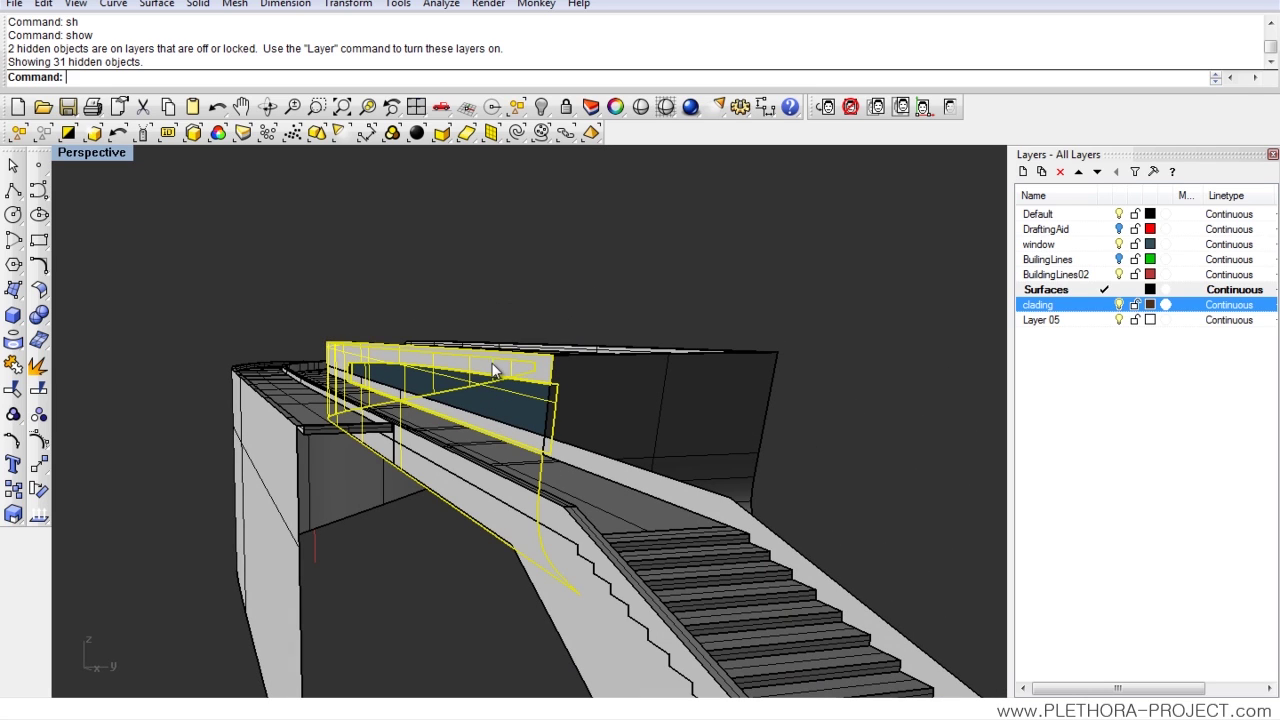
click(1119, 229)
right_drag(230, 411, 303, 427)
scroll(385, 405, down, 6)
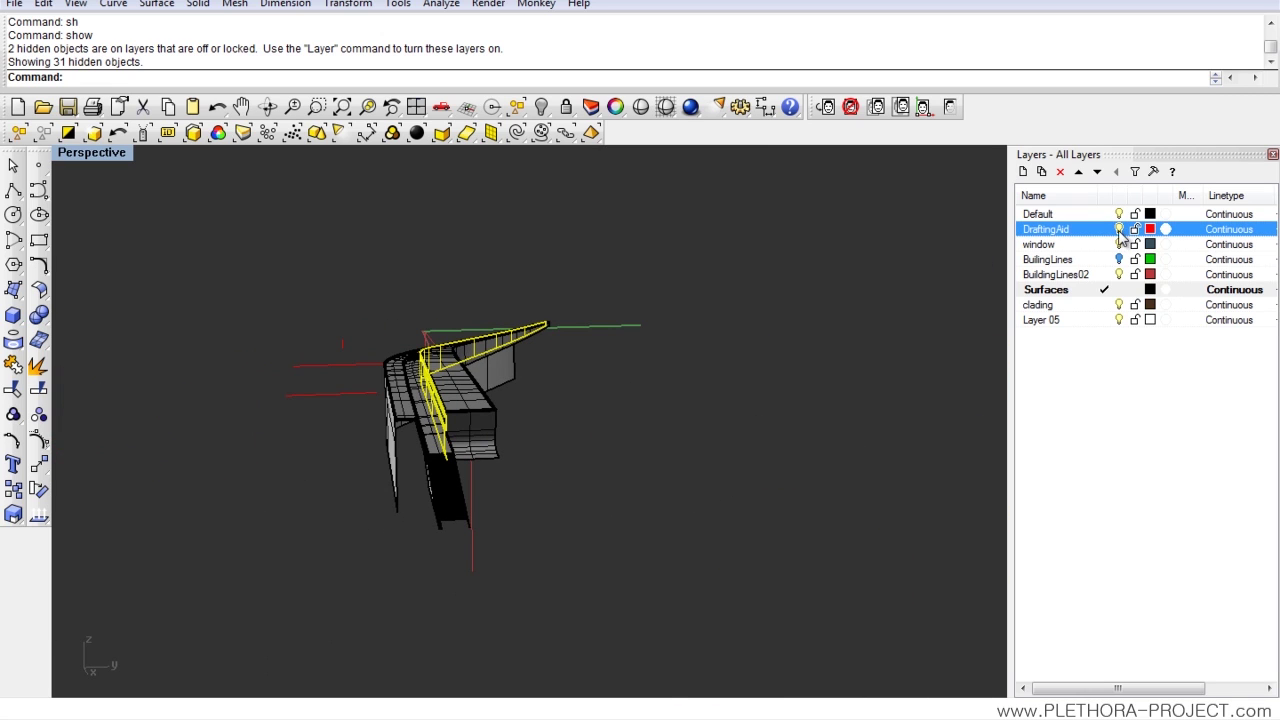
key(Return)
text(h)
key(Return)
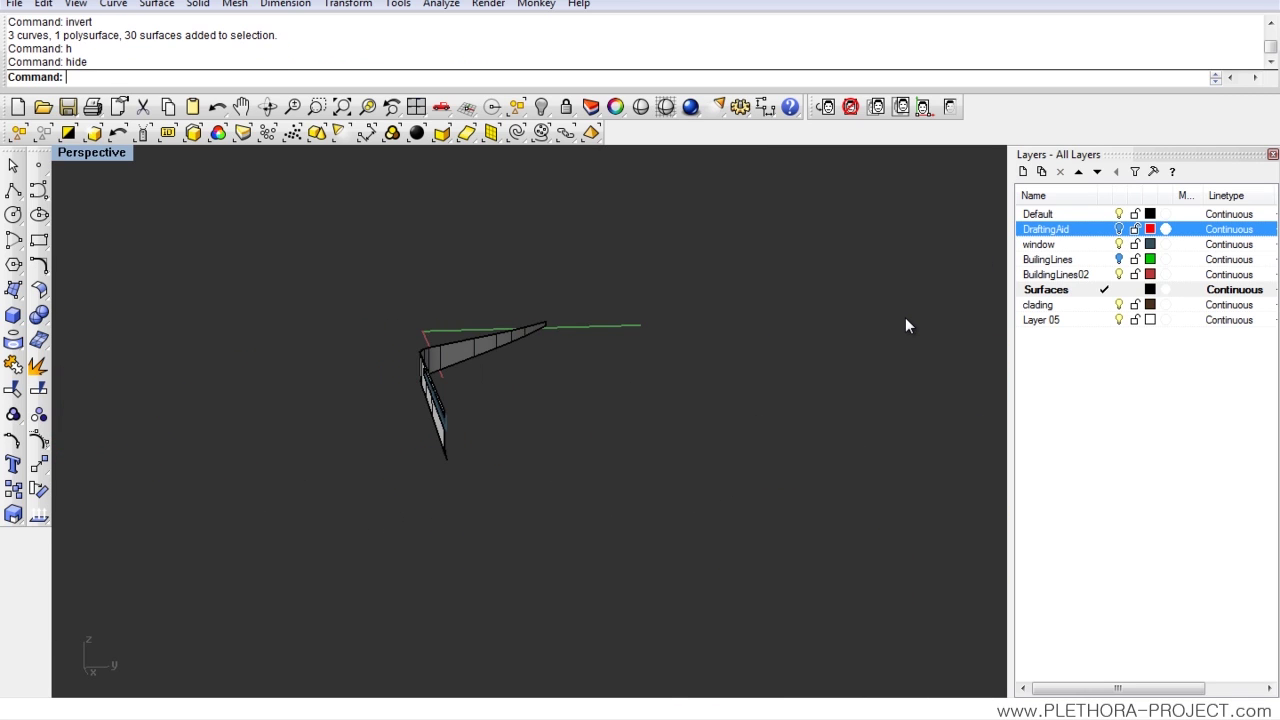
Step: Maximize the Front view without the background image and turn on the DraftingAid layer
right_drag(750, 363, 320, 316)
double_click(109, 156)
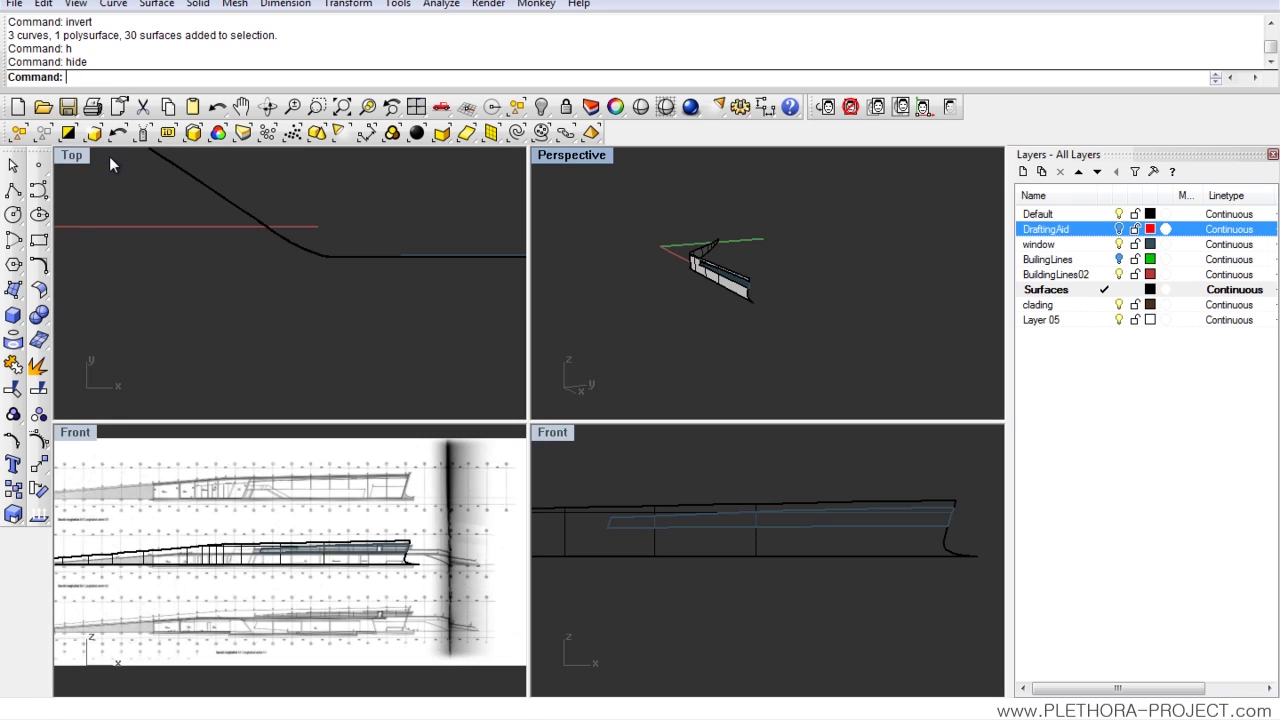
double_click(553, 438)
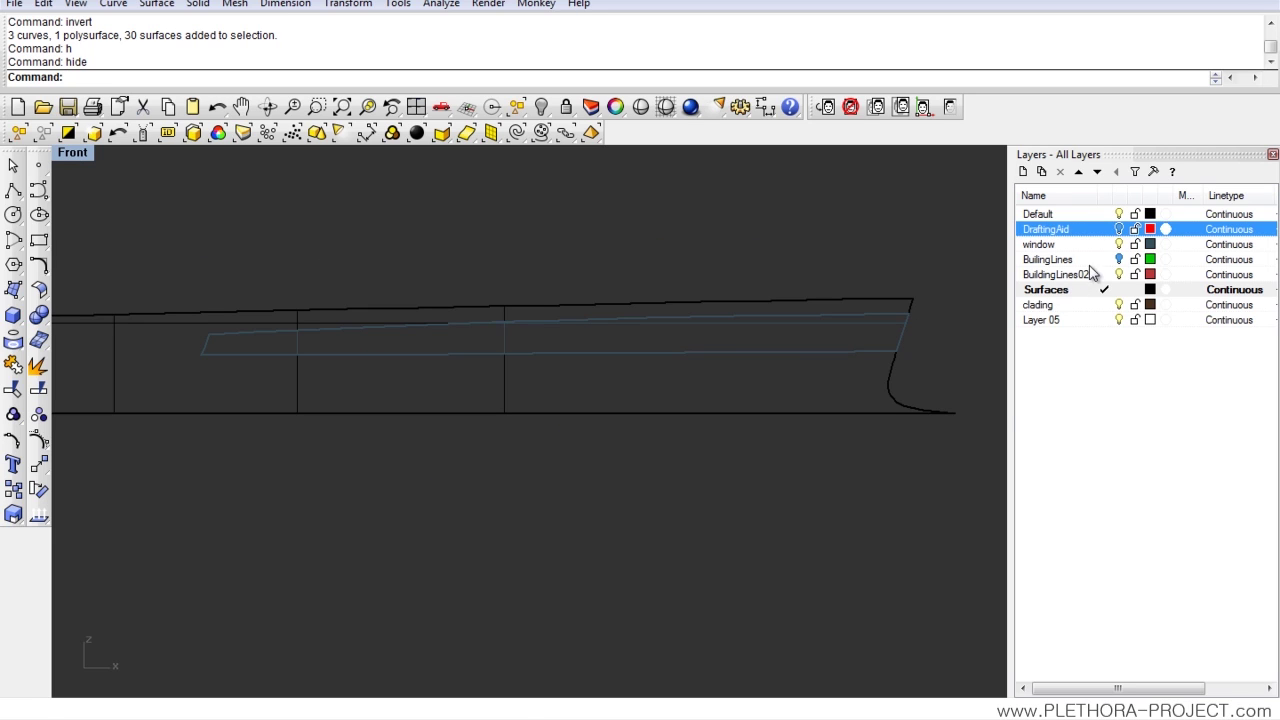
click(1120, 230)
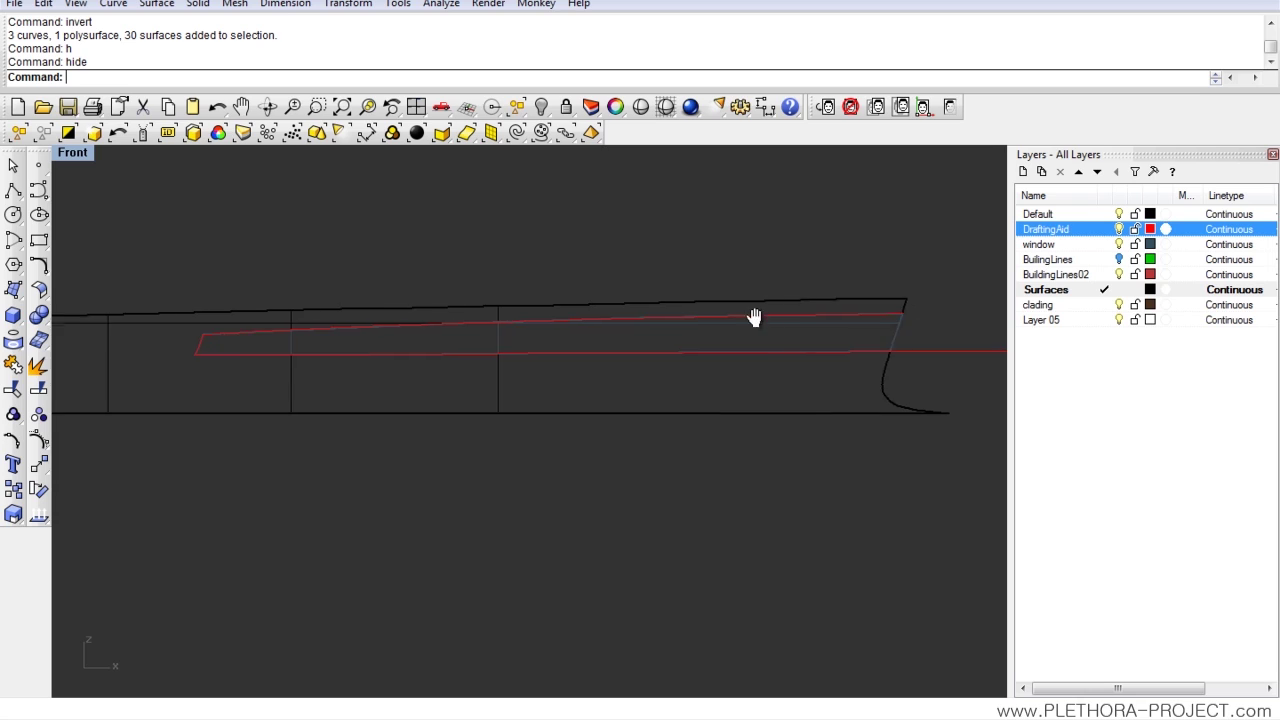
Step: Examine the red window-band outline against the facade wall and its slanted end in the front view
scroll(754, 317, down, 3)
right_drag(674, 326, 597, 351)
scroll(751, 372, up, 2)
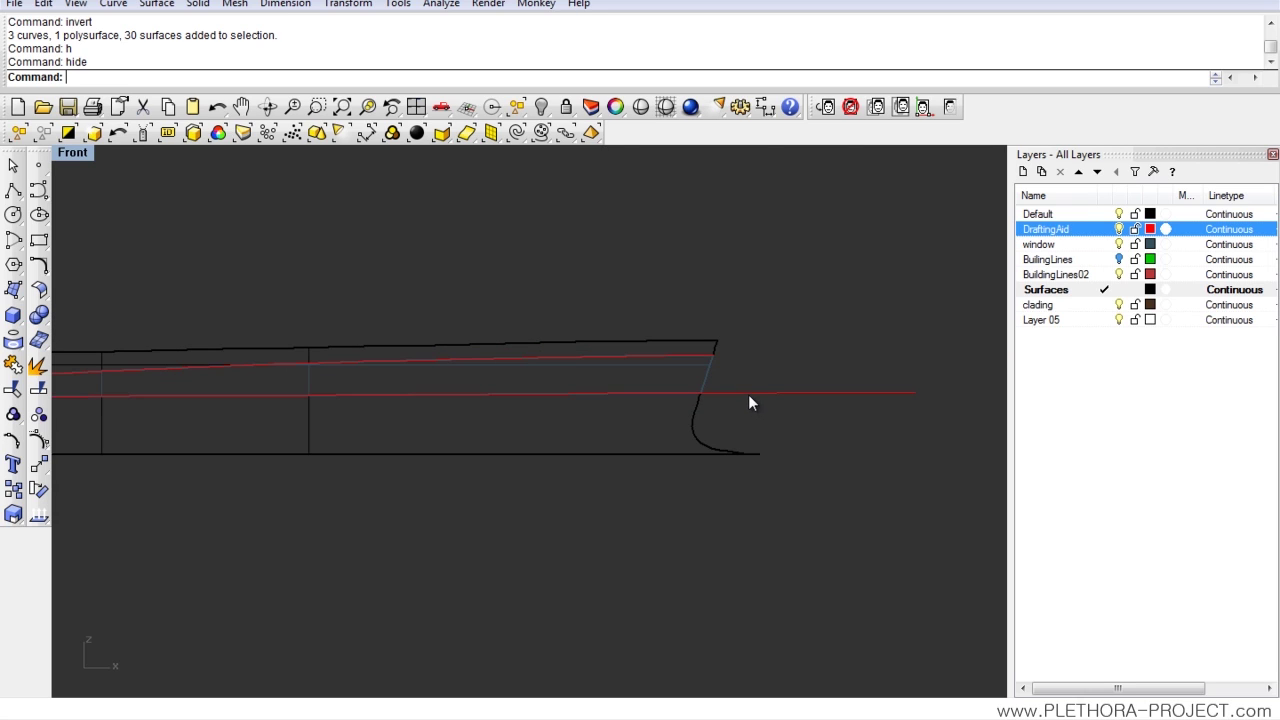
click(748, 393)
right_drag(405, 411, 539, 377)
click(510, 222)
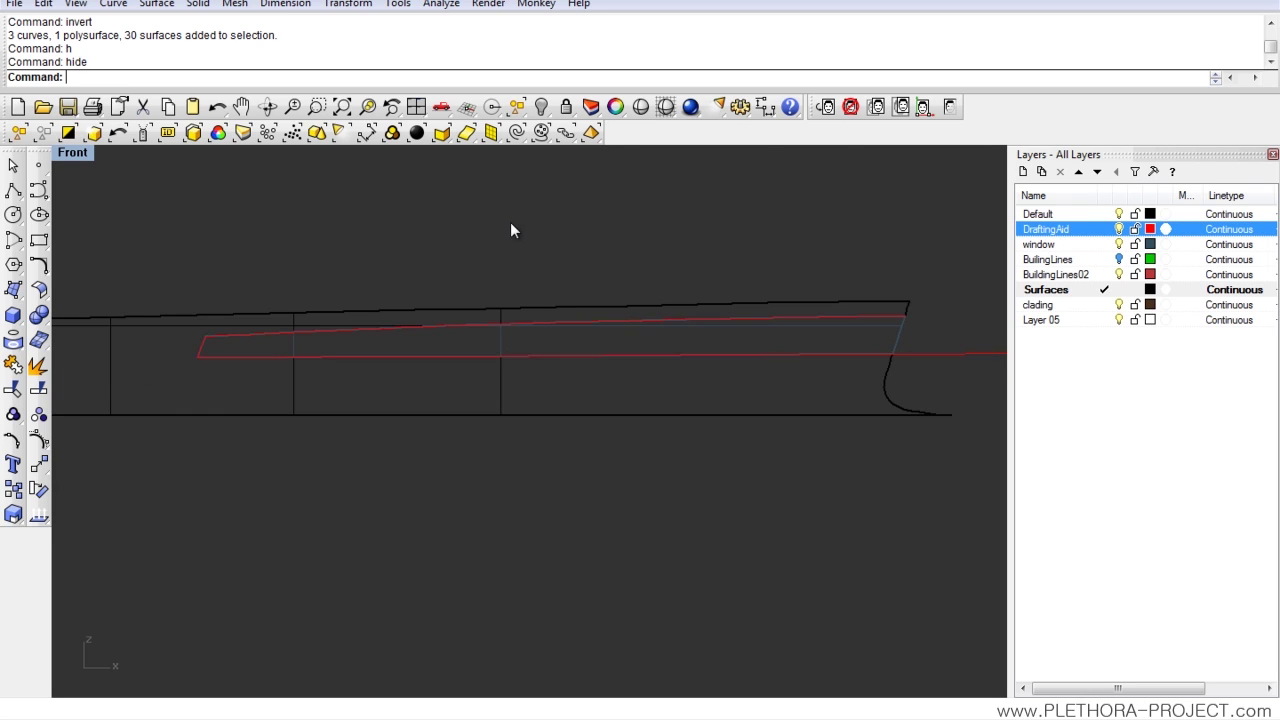
right_drag(581, 307, 546, 273)
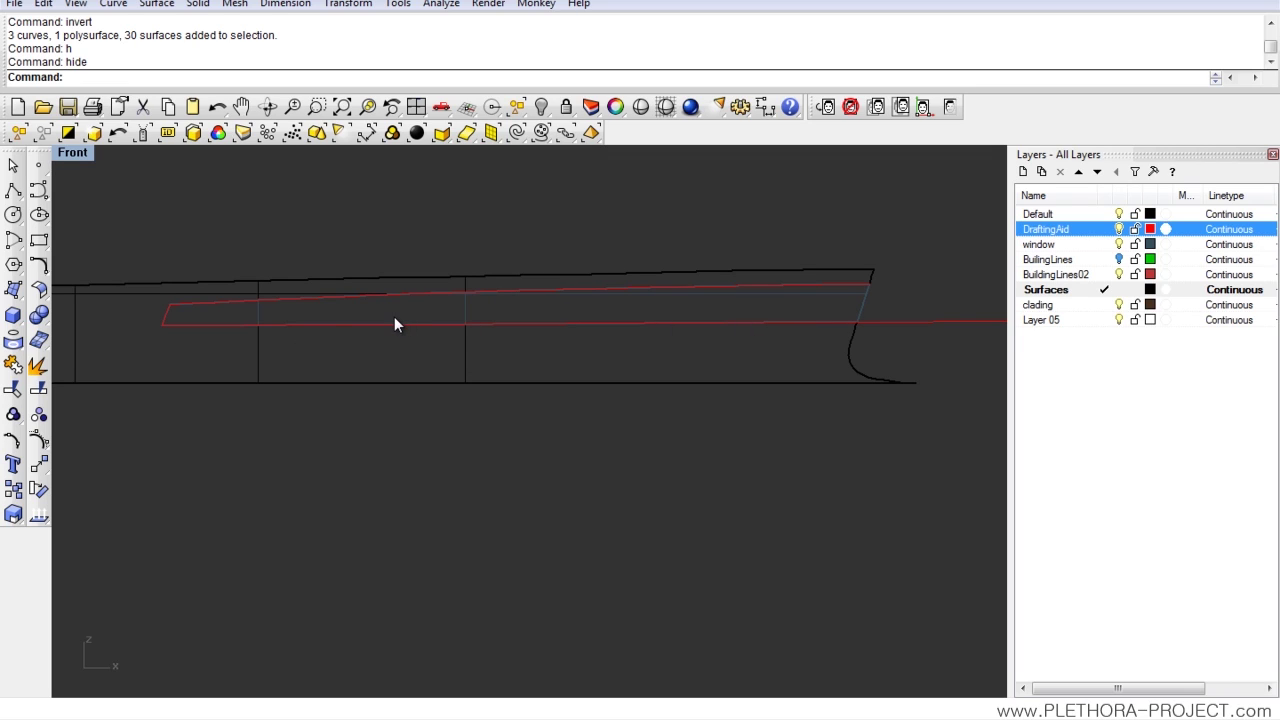
right_drag(430, 313, 423, 363)
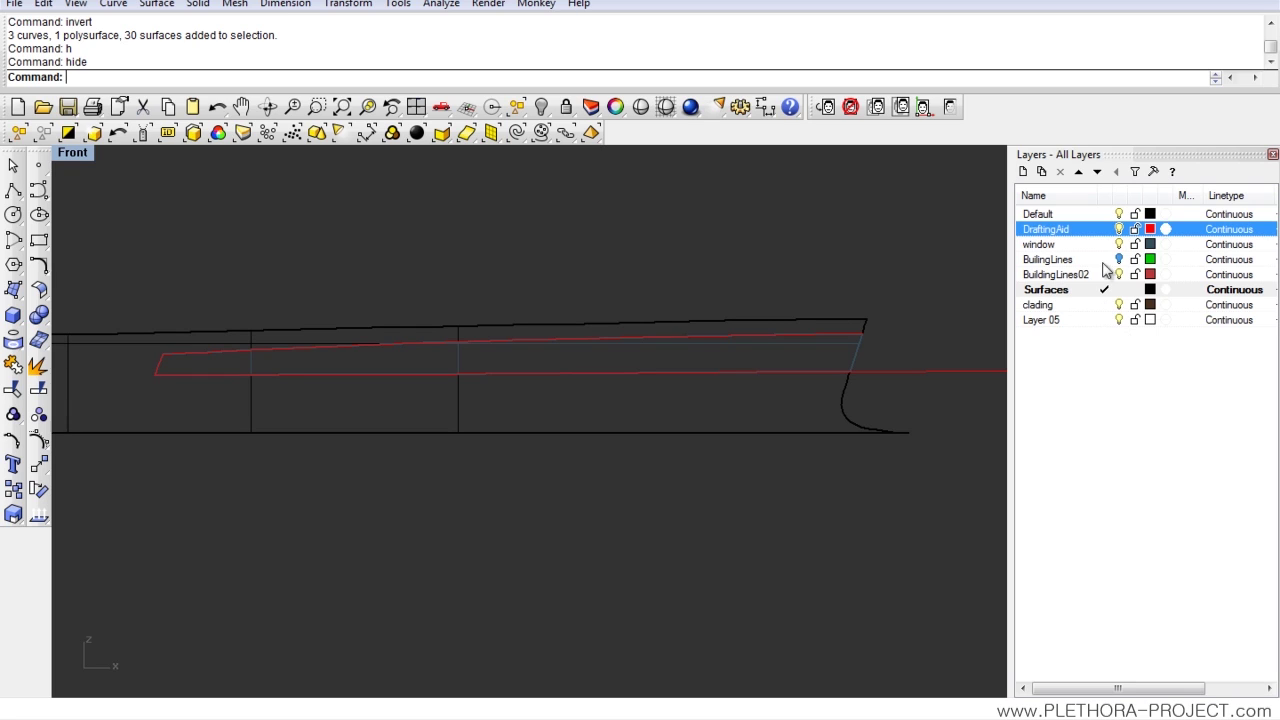
Step: Make DraftingAid the current layer and draw a horizontal line above the facade wall, reaching past both ends of the window band
click(1106, 229)
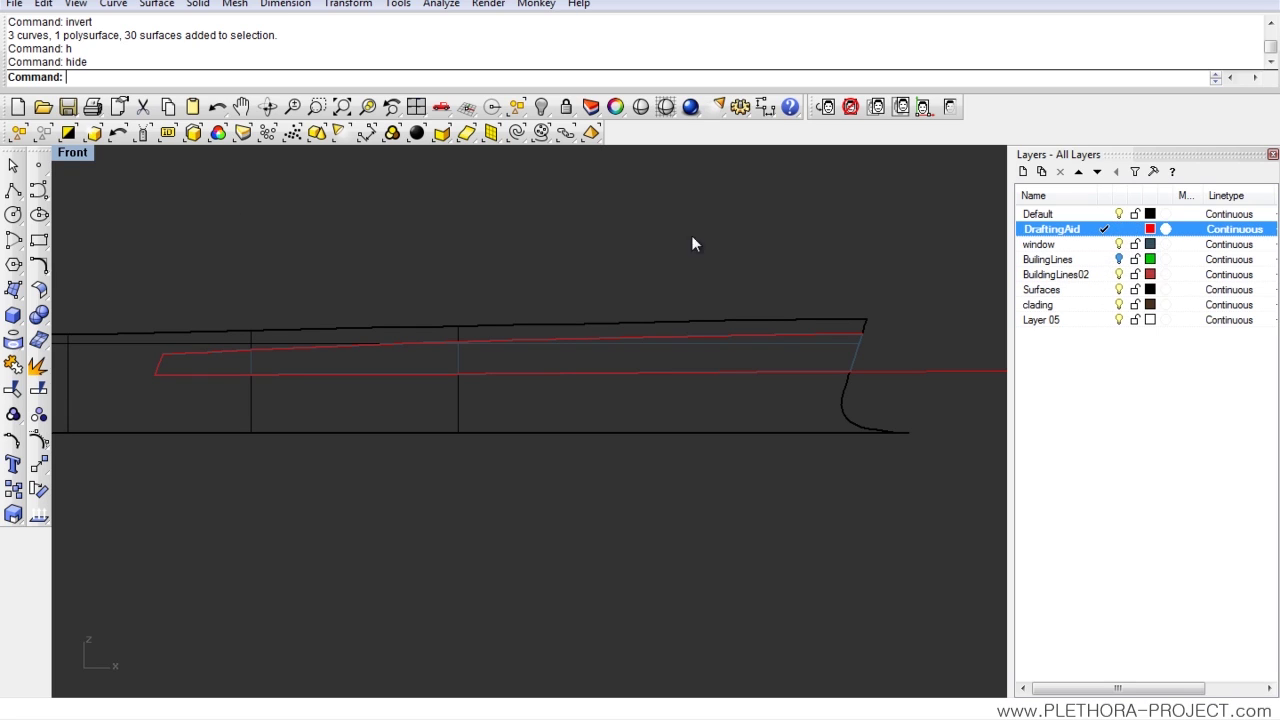
click(13, 190)
right_drag(469, 258, 457, 306)
scroll(200, 343, down, 2)
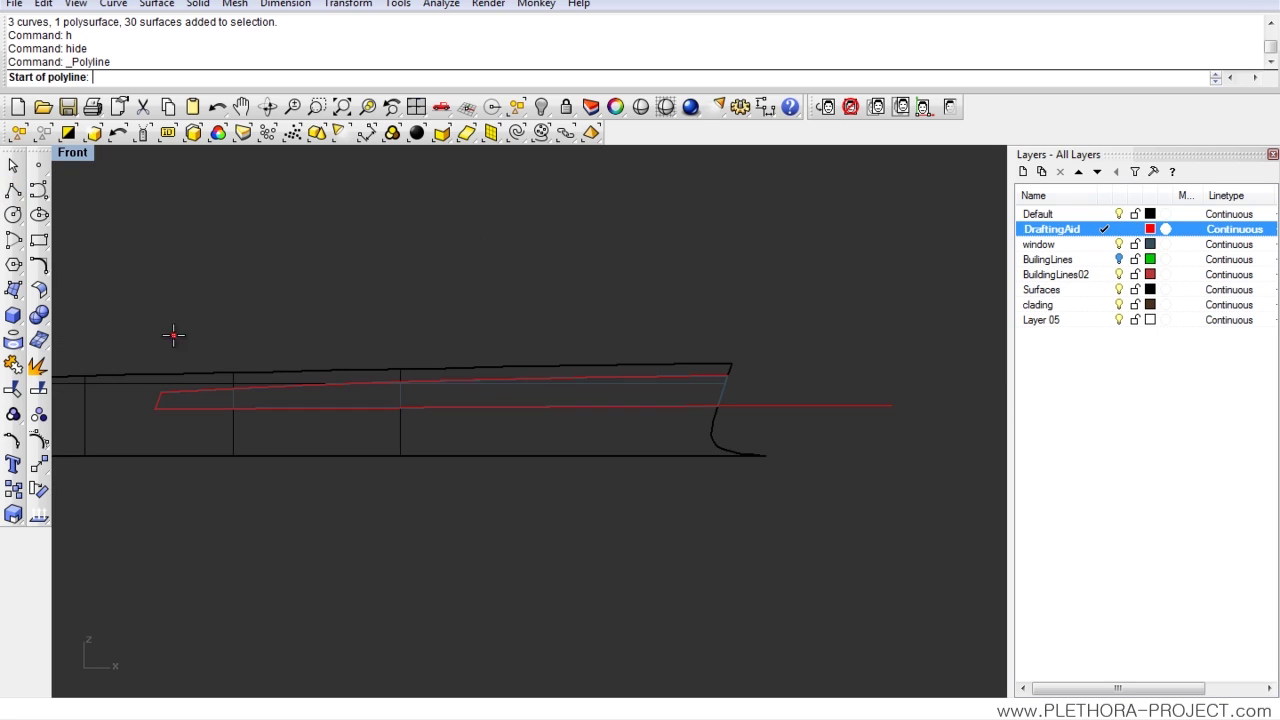
click(101, 274)
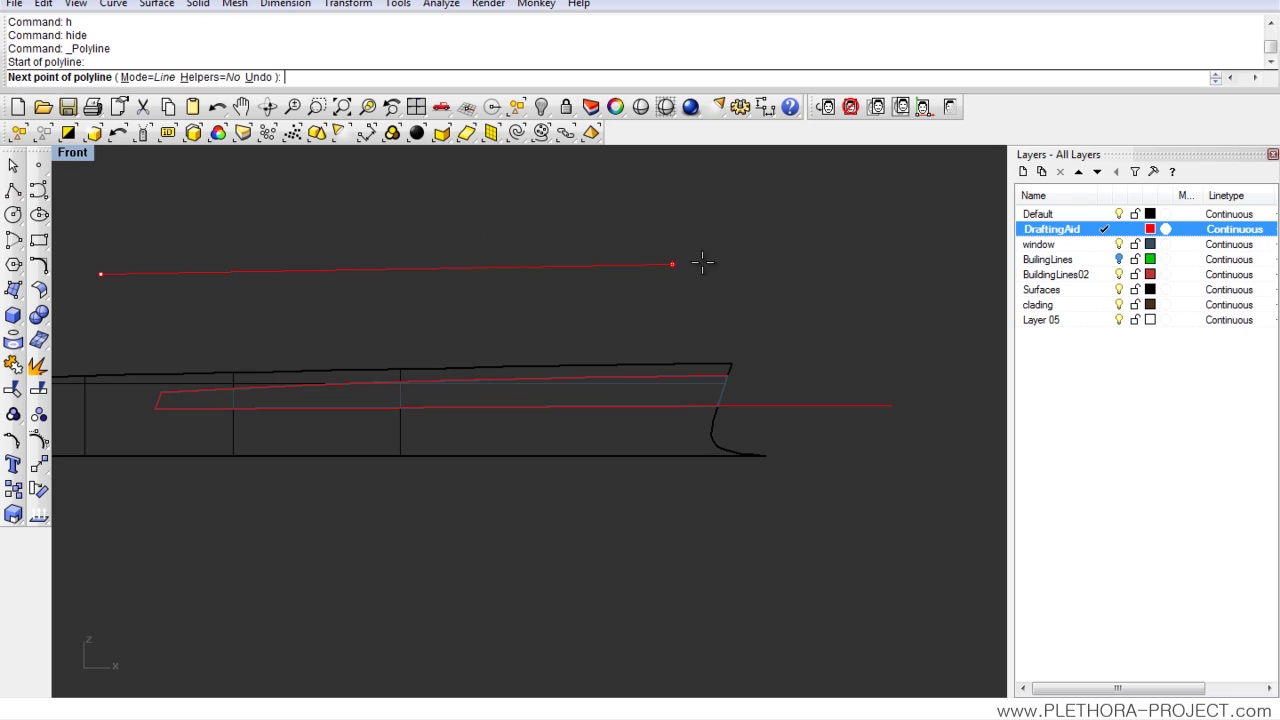
click(877, 273)
right_click(824, 321)
Step: Check the extent of the new horizontal line against both ends of the window band
right_drag(656, 327, 739, 290)
scroll(740, 290, up, 4)
right_drag(628, 276, 715, 245)
scroll(680, 267, down, 6)
right_drag(505, 238, 498, 313)
scroll(498, 313, up, 4)
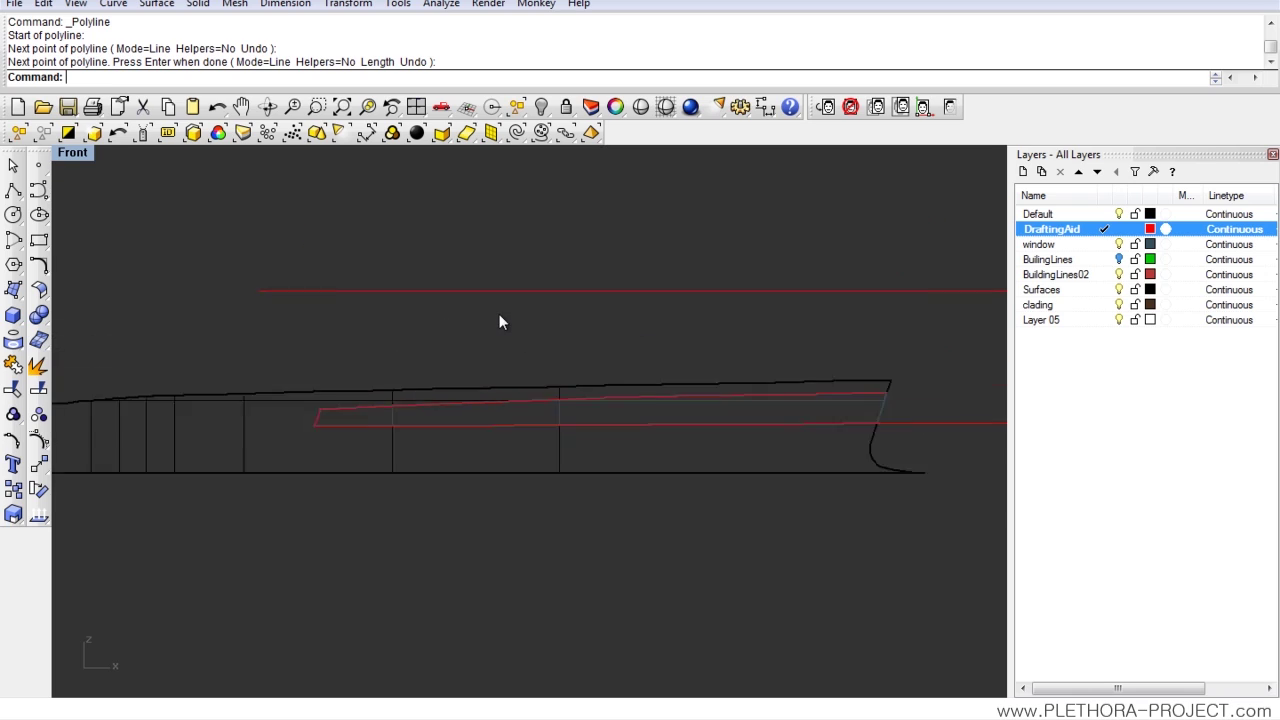
right_drag(759, 315, 627, 291)
scroll(594, 306, down, 4)
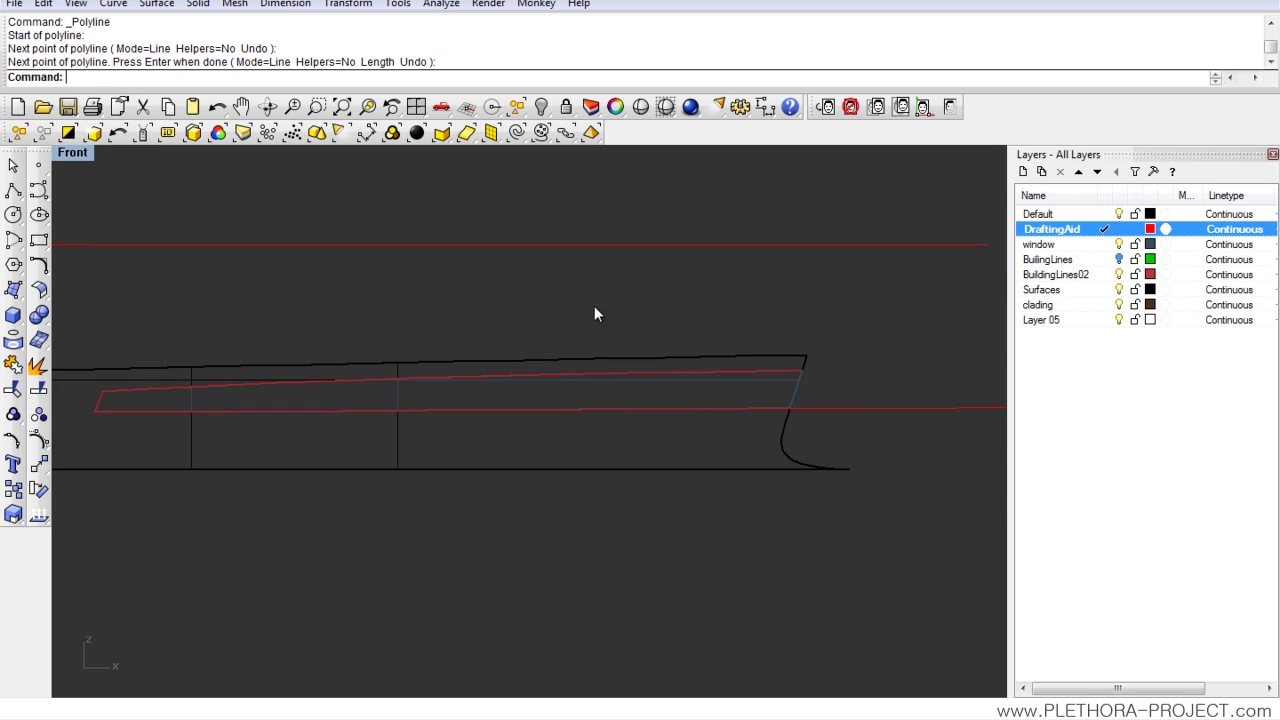
Step: Try to copy the horizontal line 0.2 m straight down from its end point
drag(627, 200, 586, 266)
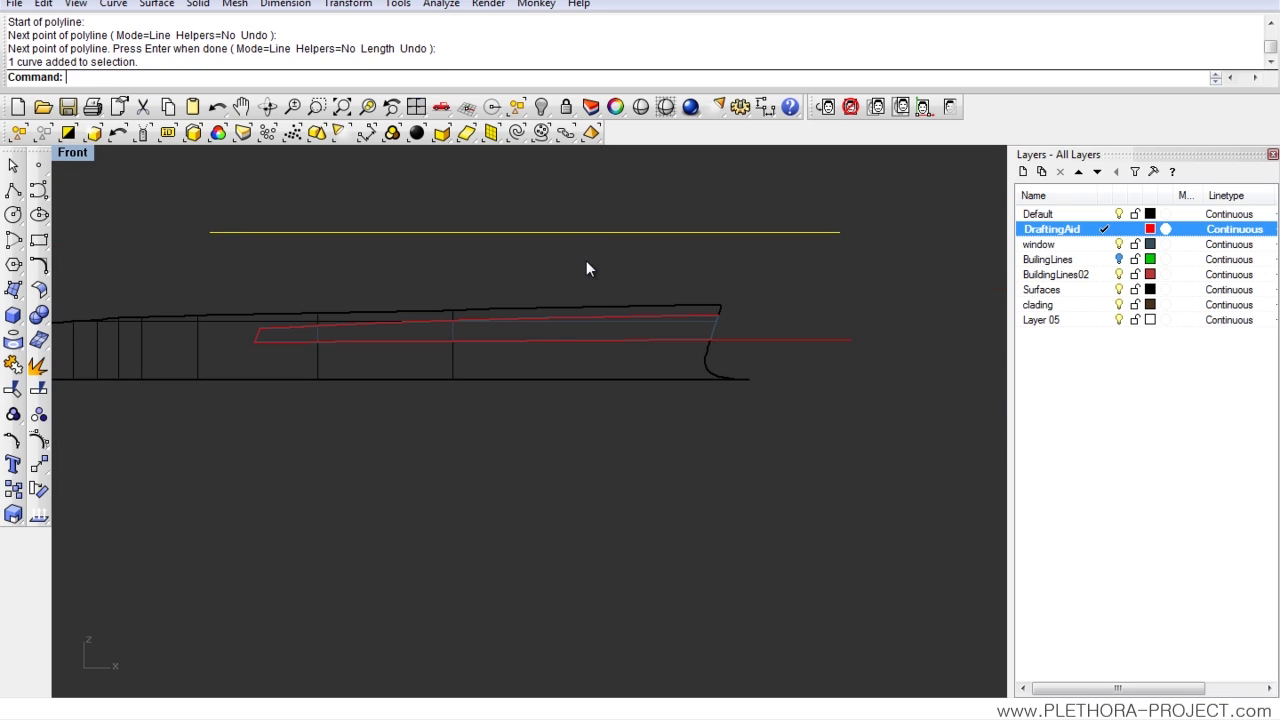
text(COp)
key(Return)
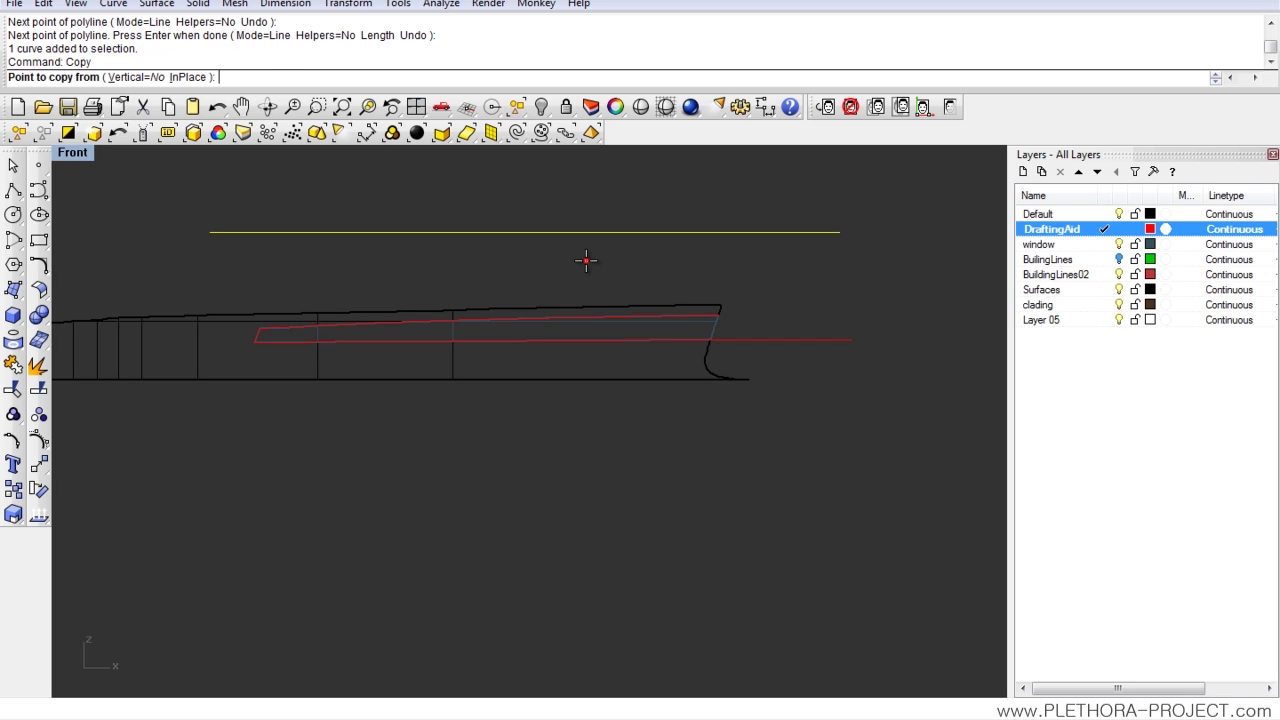
scroll(840, 234, up, 2)
click(852, 216)
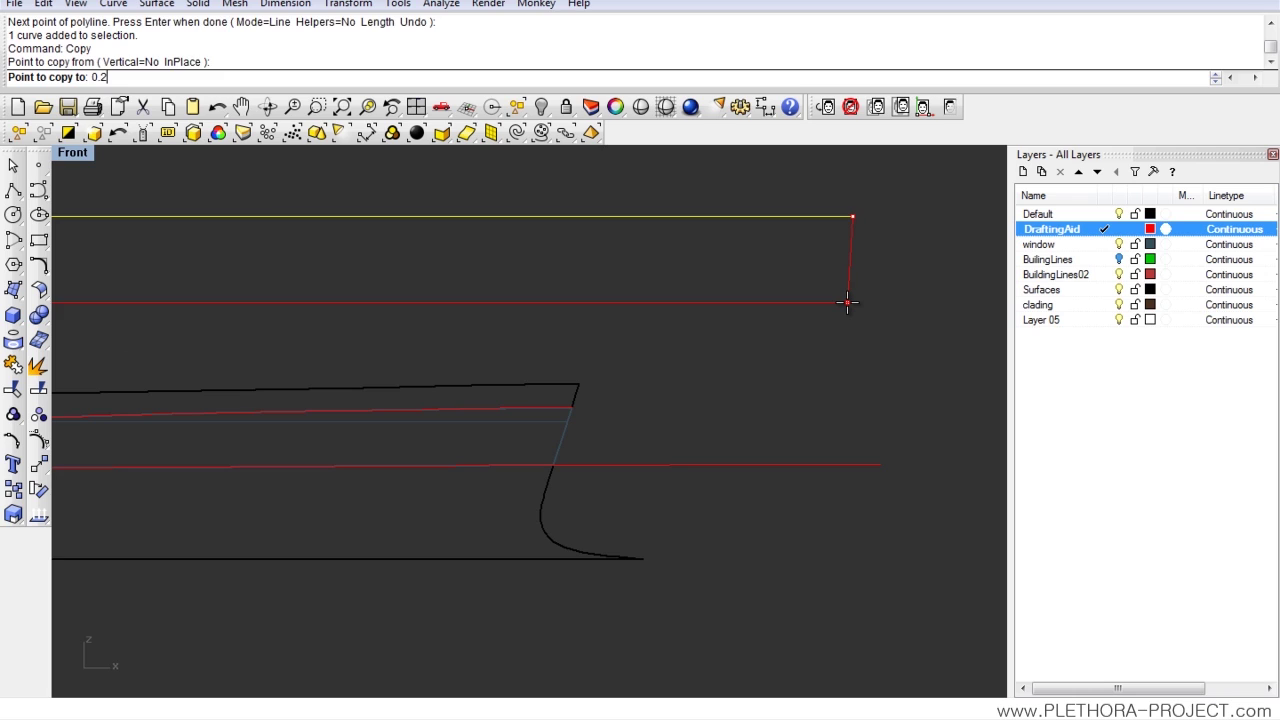
key(Return)
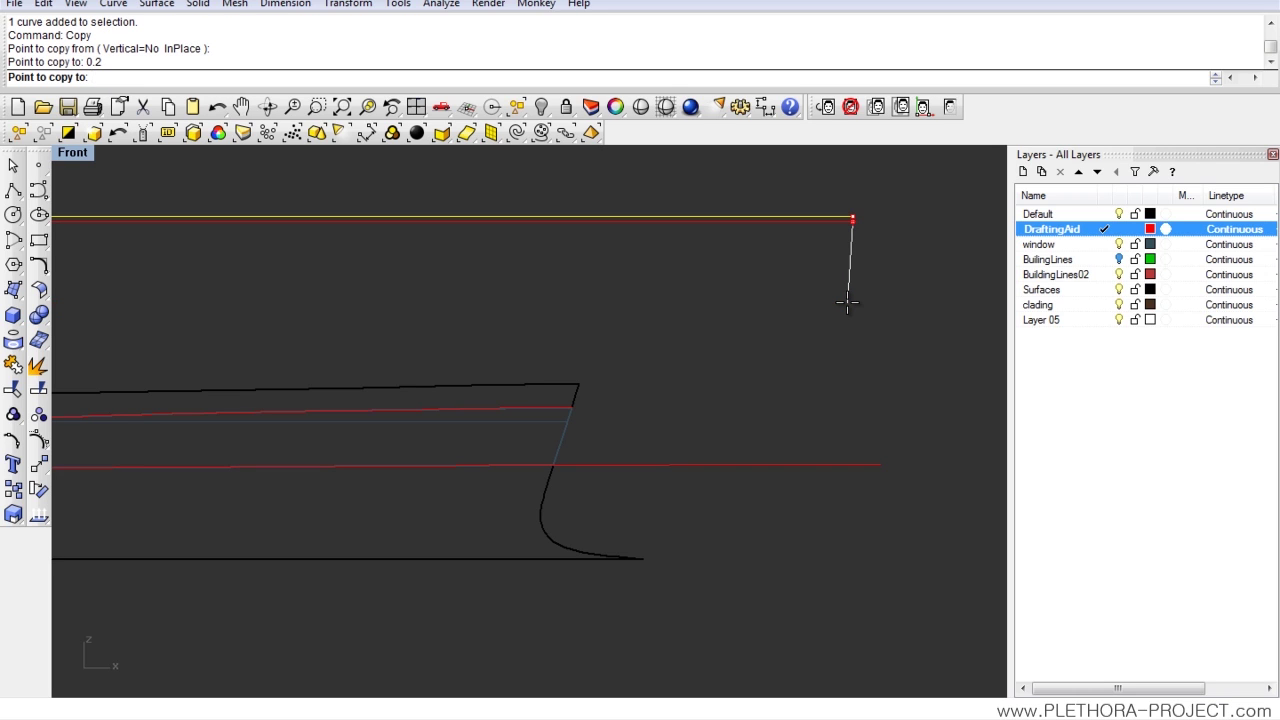
key(Return)
Step: Measure the vertical spacing between the two uppermost louver lines on the background elevation drawing and hide the drawing again
click(950, 106)
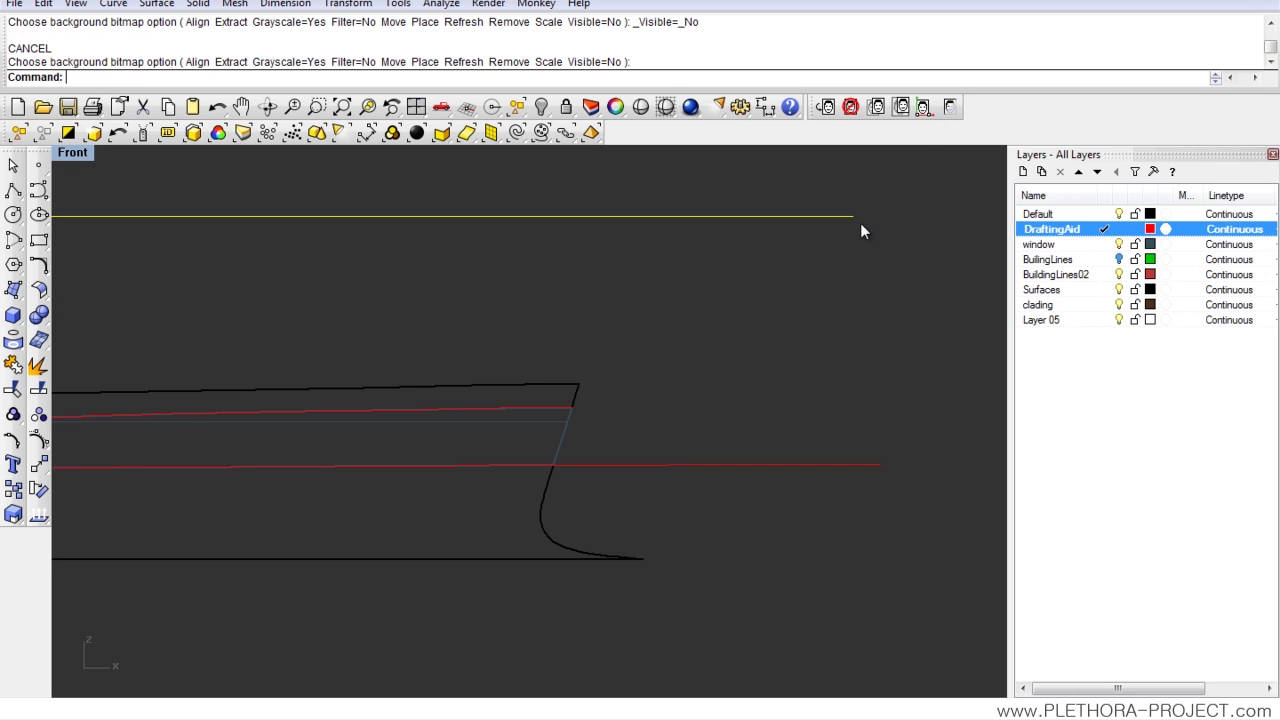
click(950, 106)
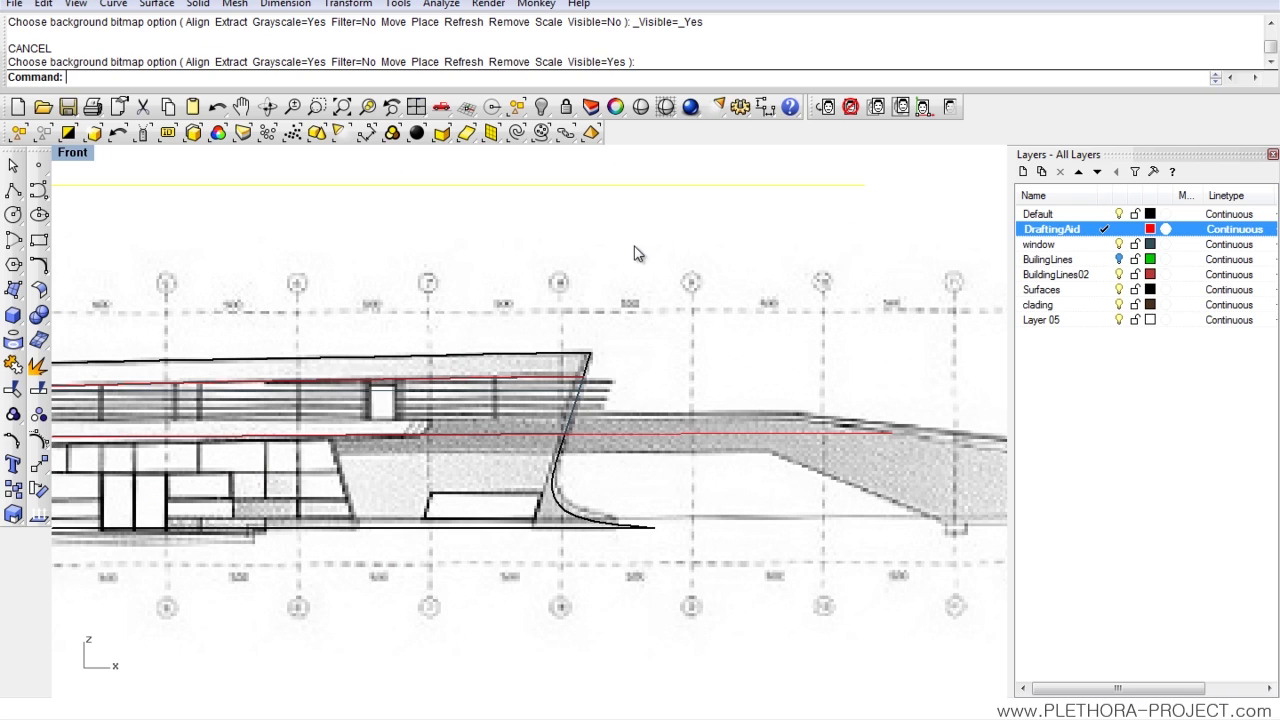
scroll(597, 390, up, 4)
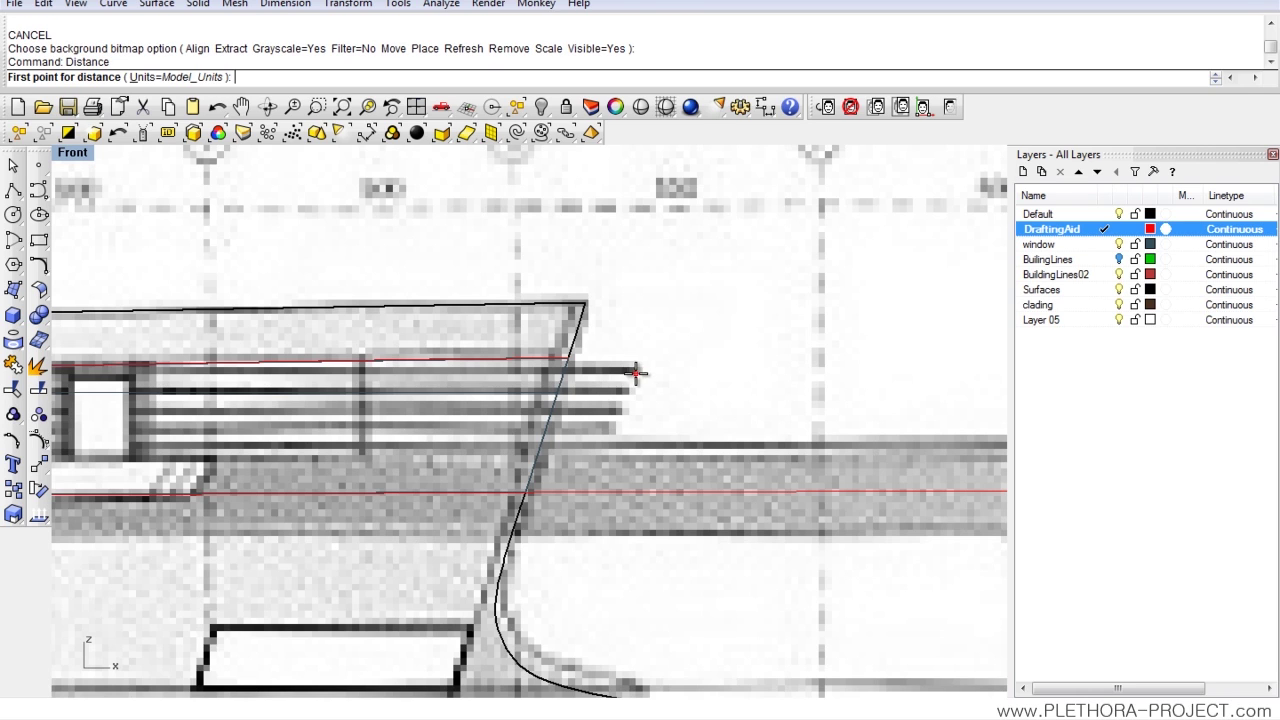
click(630, 371)
click(630, 390)
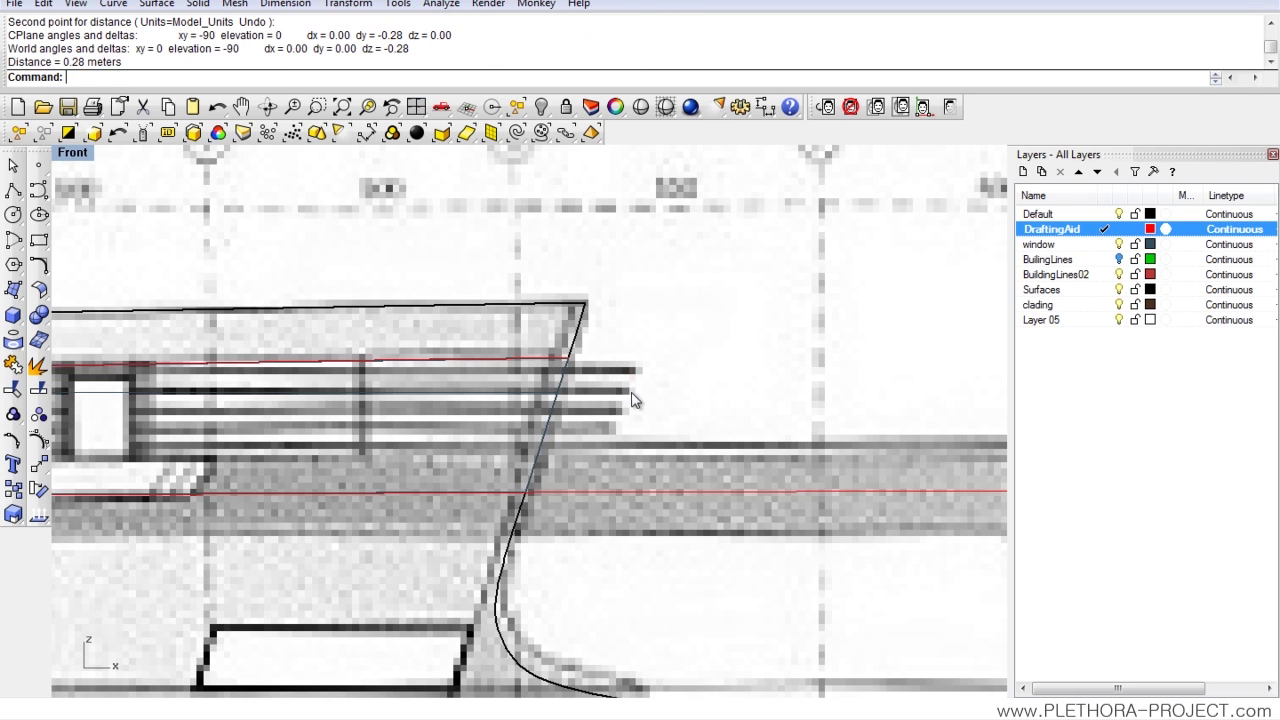
scroll(636, 400, down, 4)
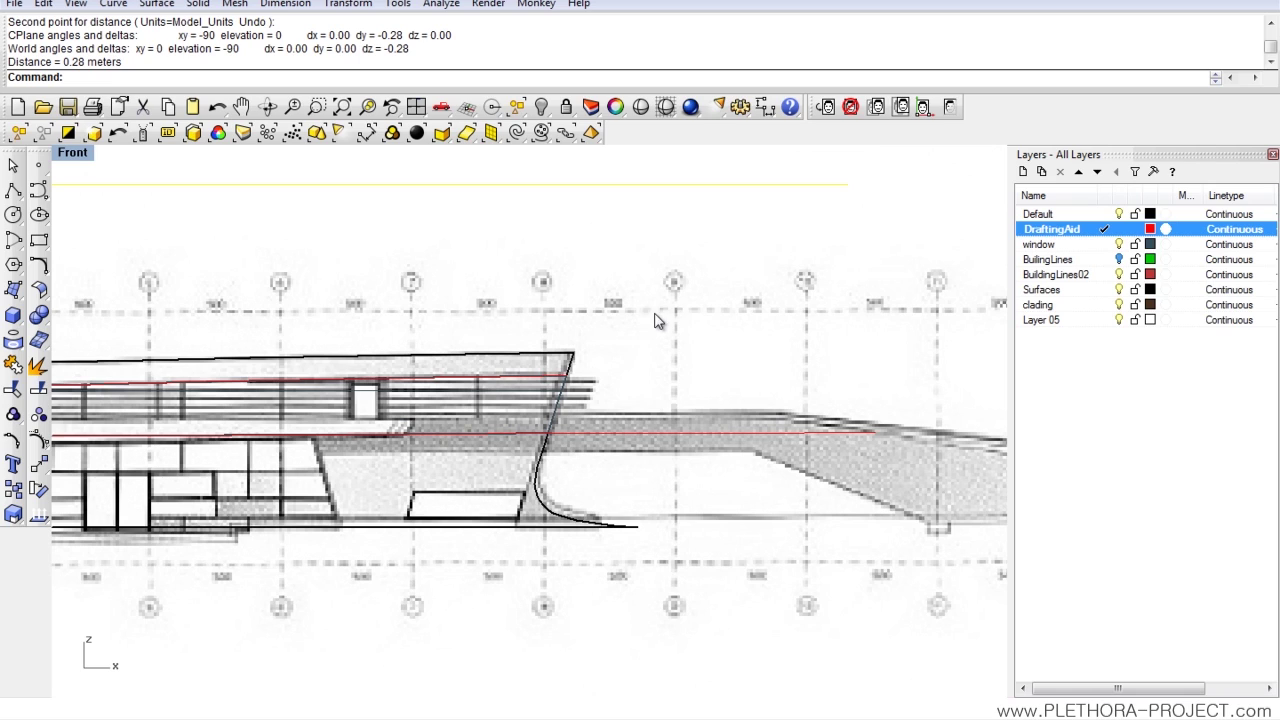
click(951, 110)
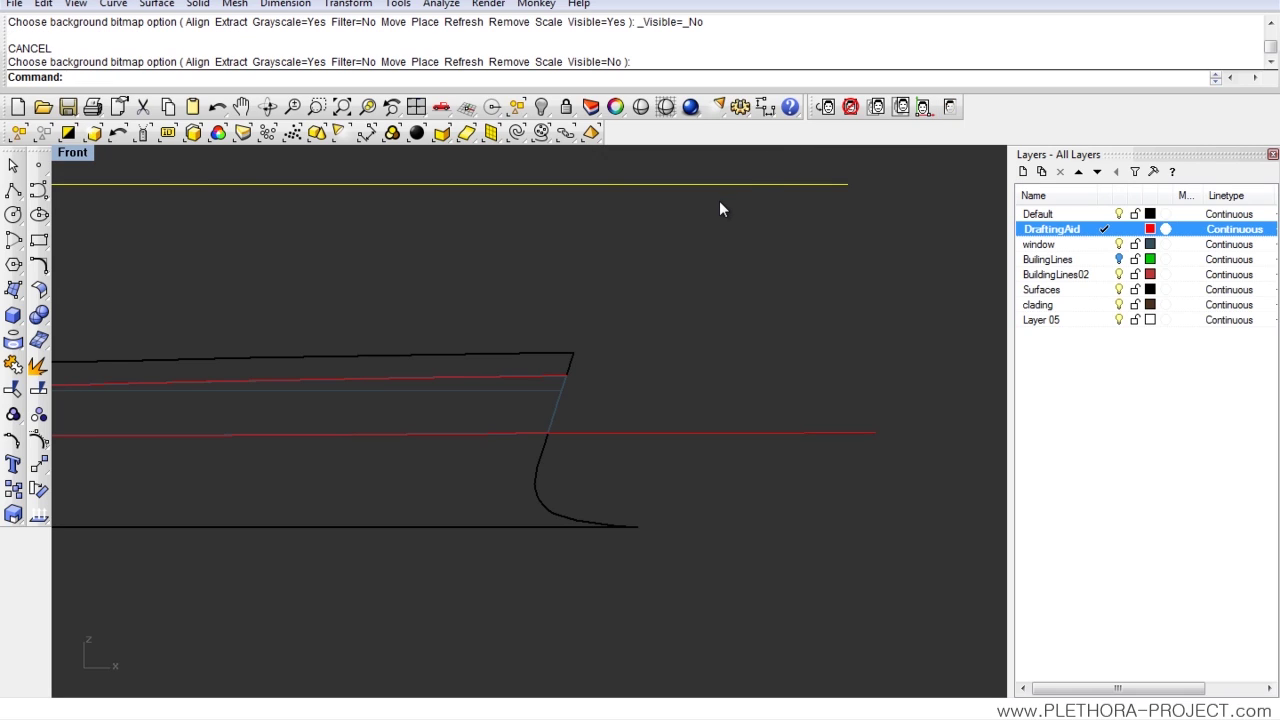
Step: Copy the horizontal line above the facade wall 0.3 m straight down from its end point
right_drag(508, 287, 562, 317)
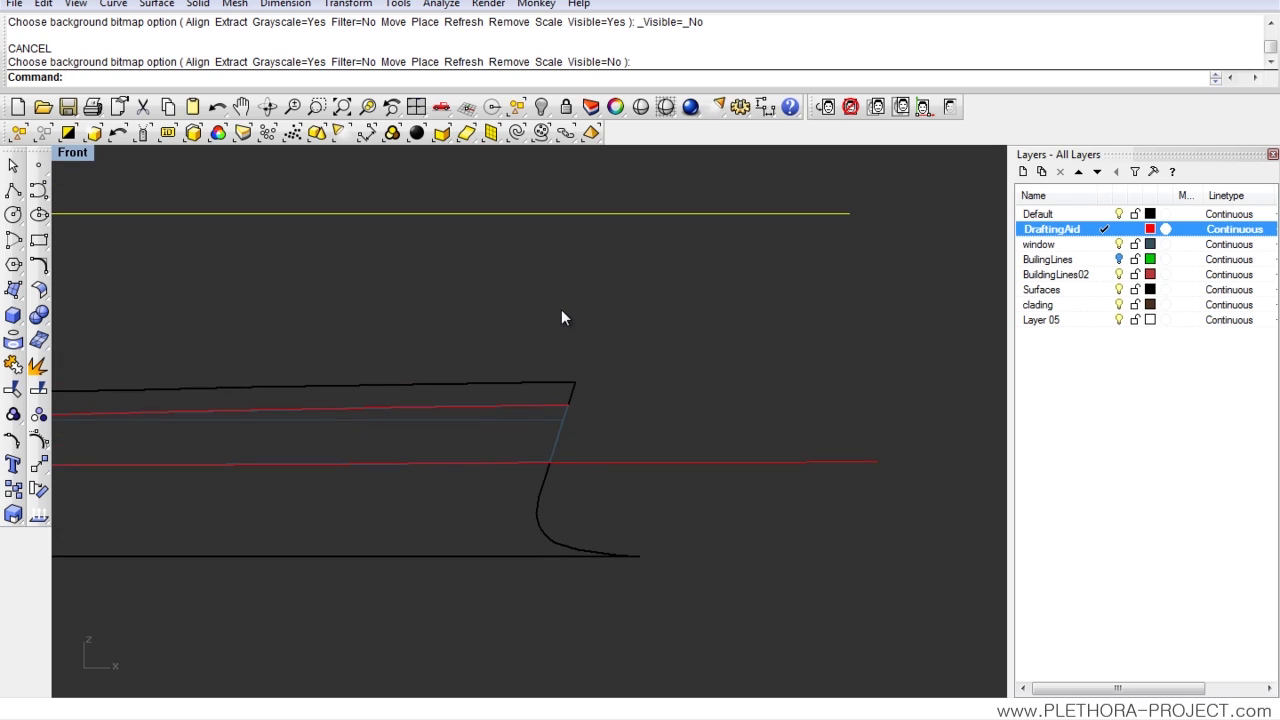
key(Return)
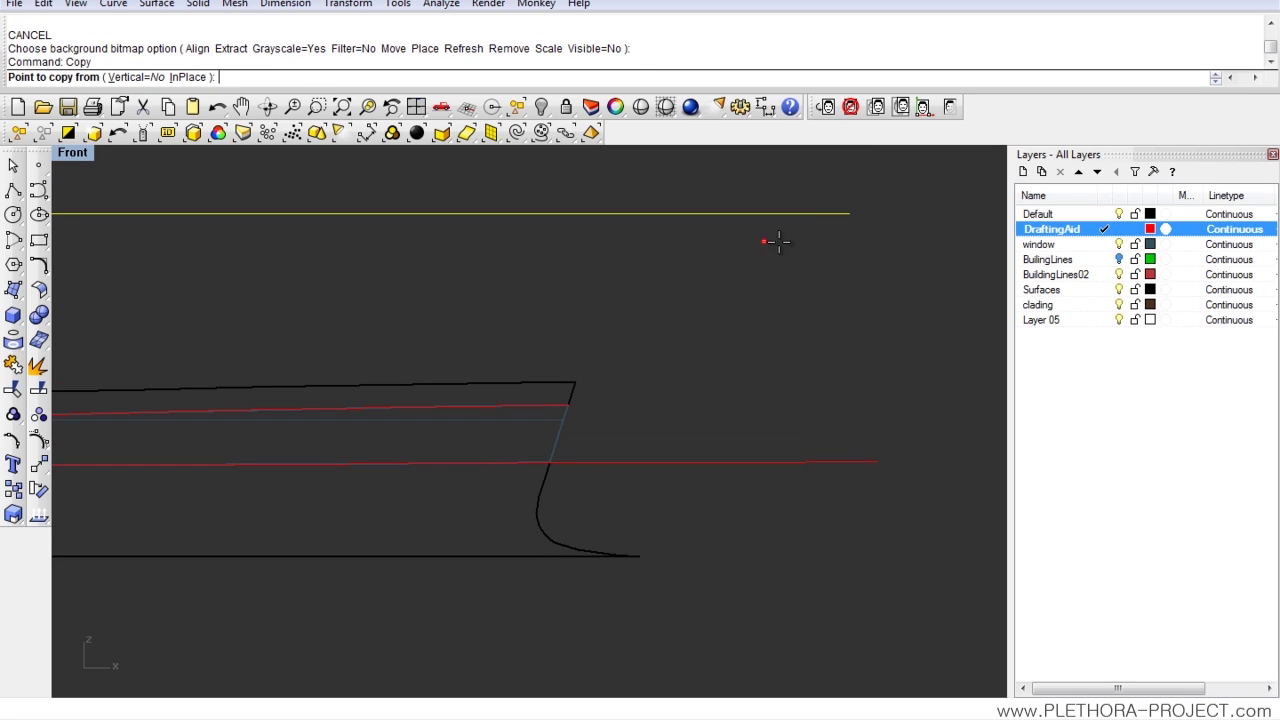
click(842, 213)
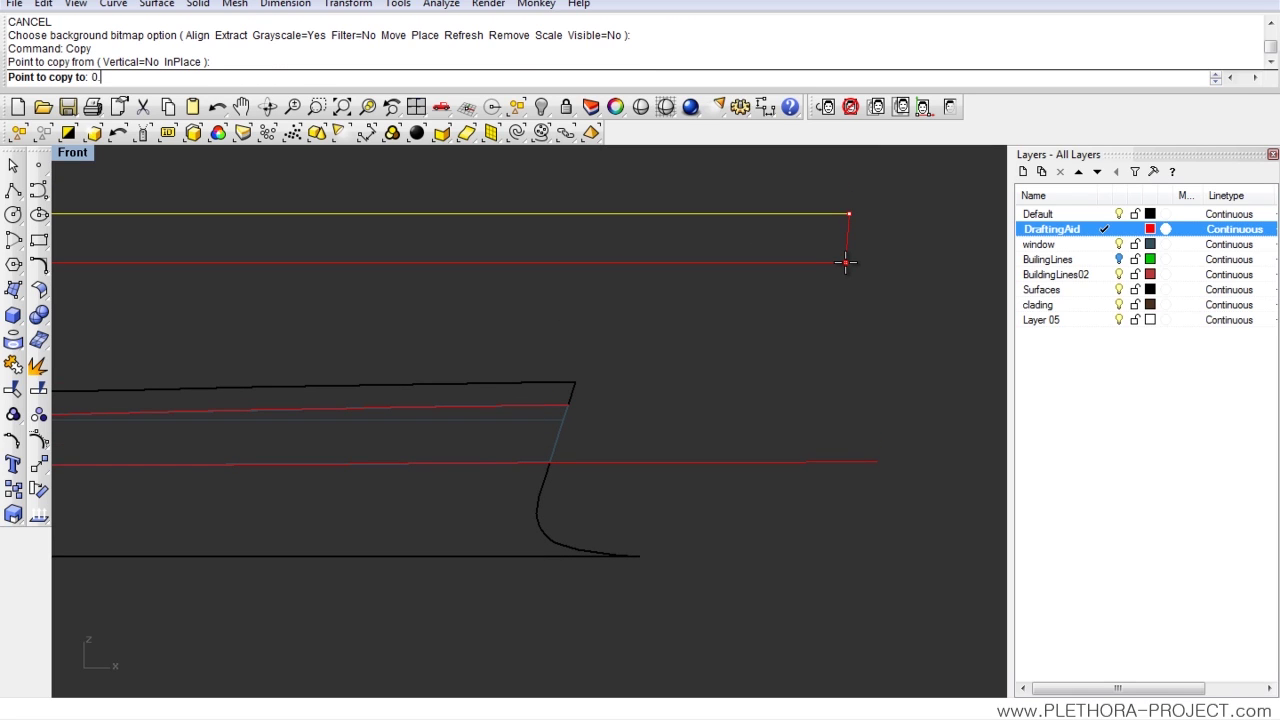
text(0.3)
key(Return)
click(846, 253)
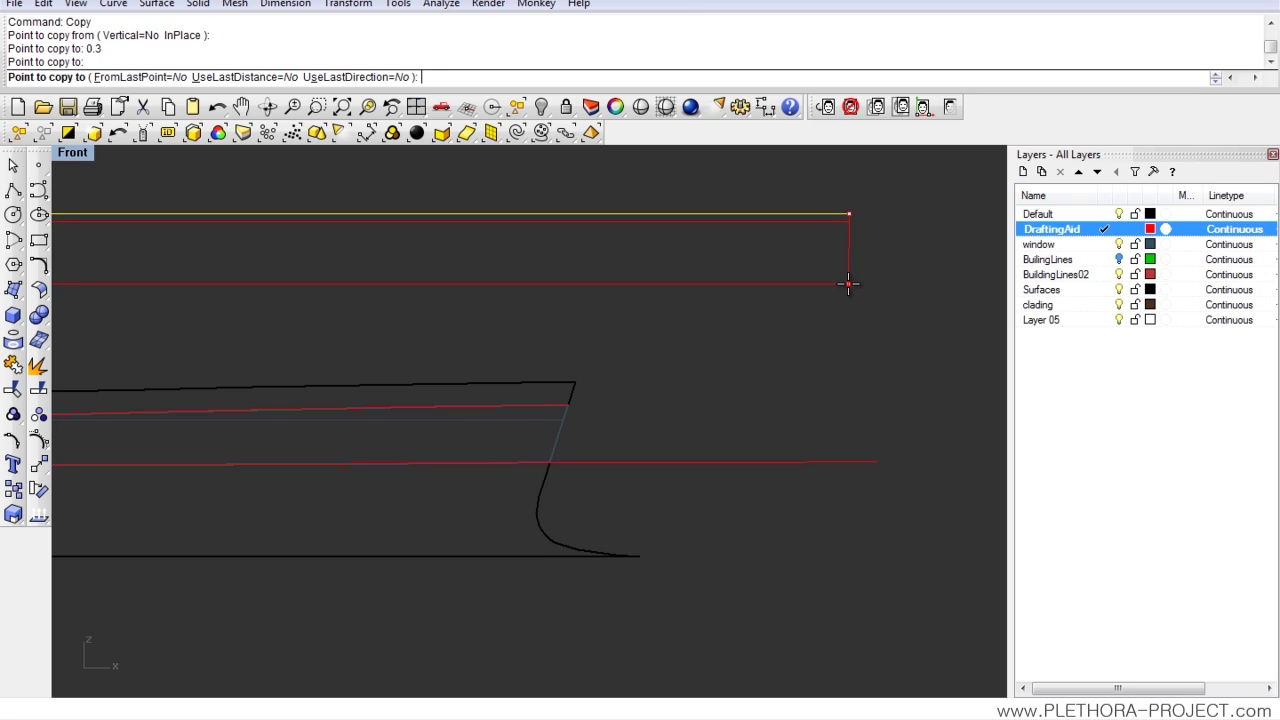
key(Return)
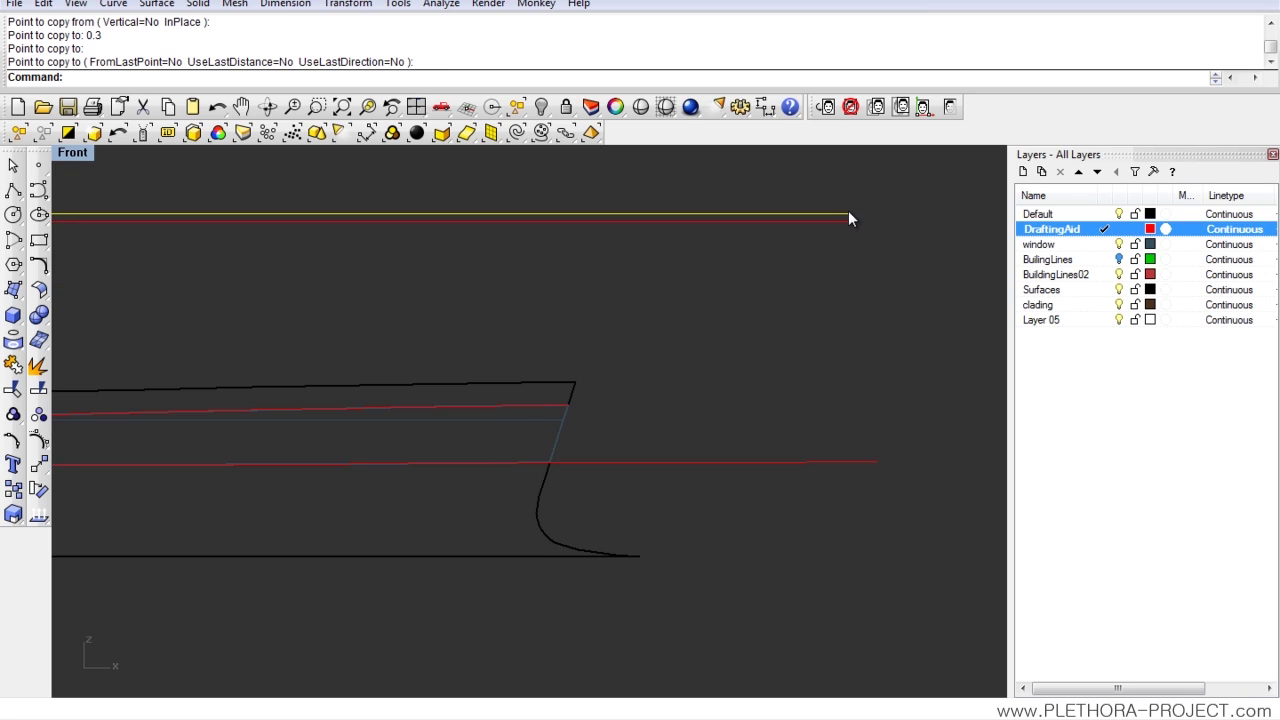
Step: Copy the second line repeatedly downward at the same spacing, end point to end point, to form a stack of 11 lines
click(859, 205)
click(828, 218)
click(833, 223)
click(874, 228)
click(847, 221)
key(Return)
click(849, 221)
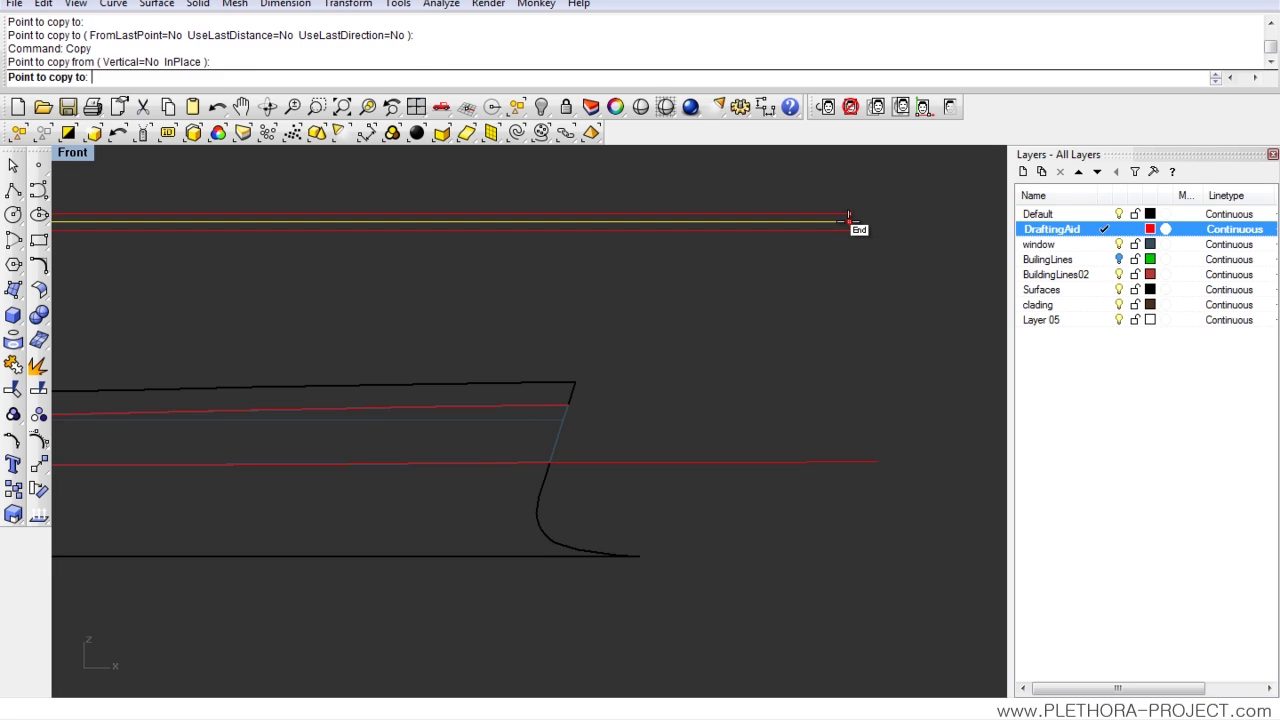
click(848, 239)
click(848, 247)
click(849, 254)
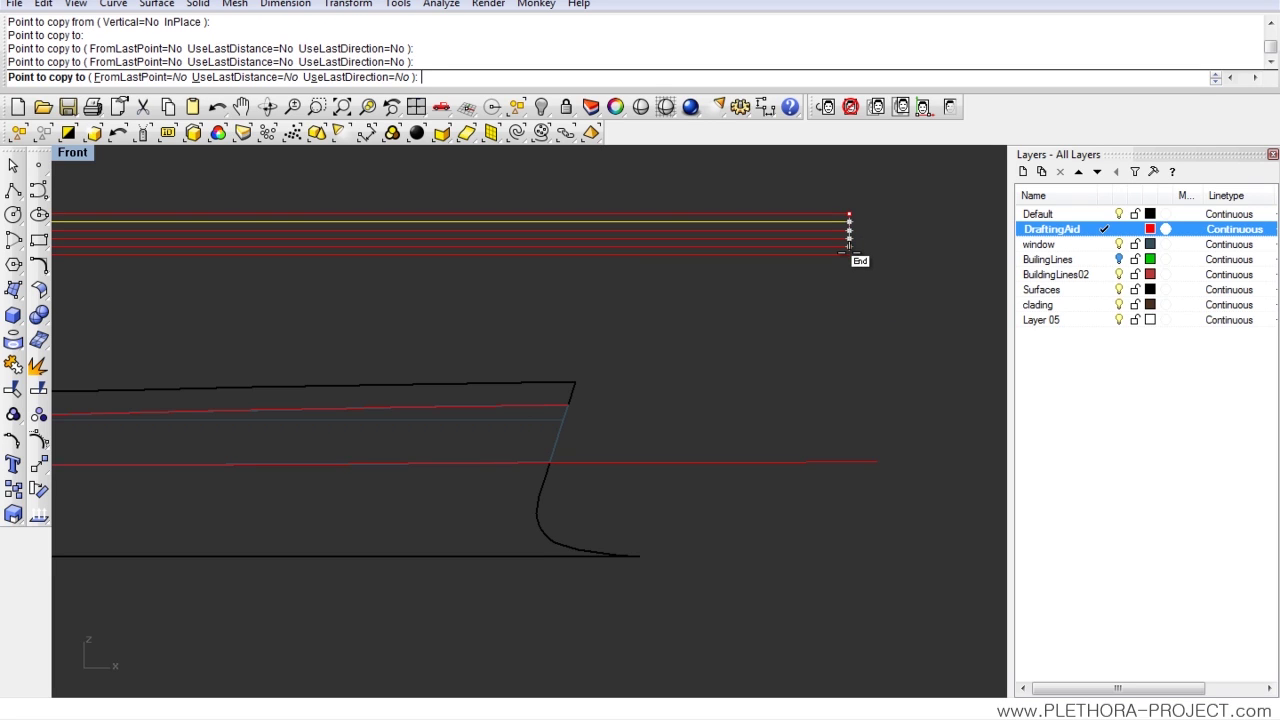
click(849, 262)
click(849, 270)
scroll(849, 268, up, 1)
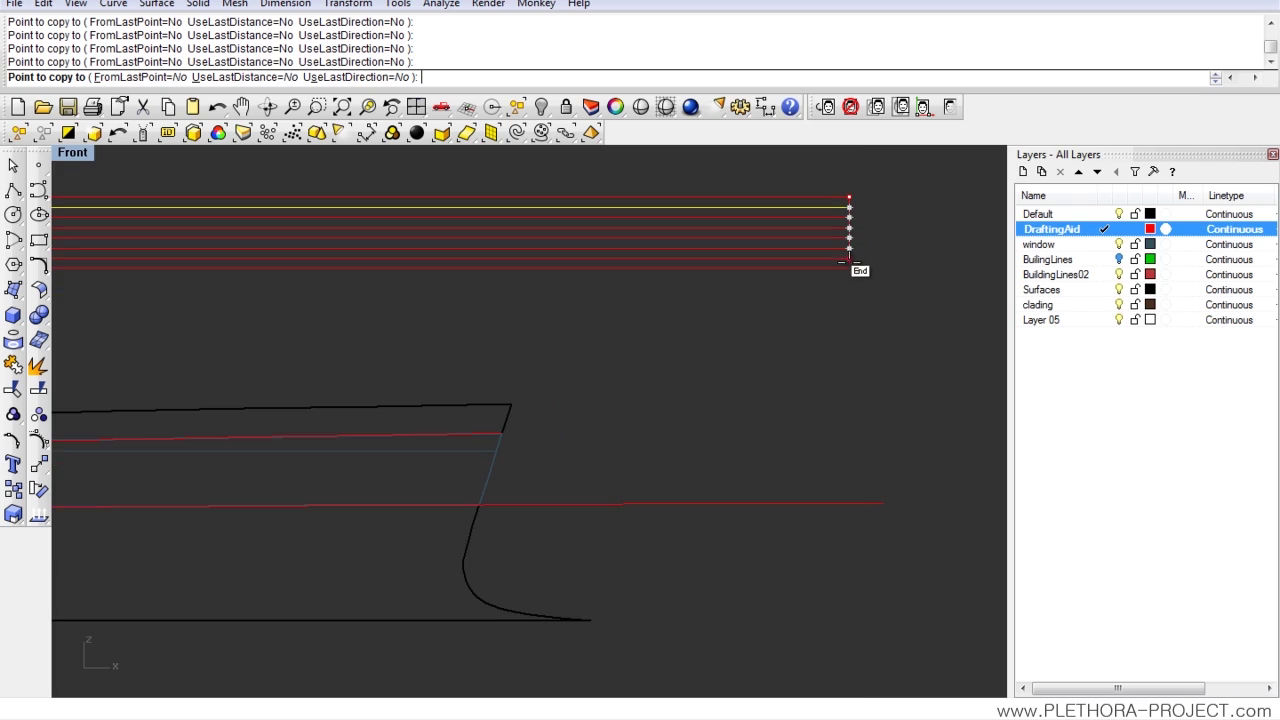
click(849, 278)
click(849, 288)
click(849, 298)
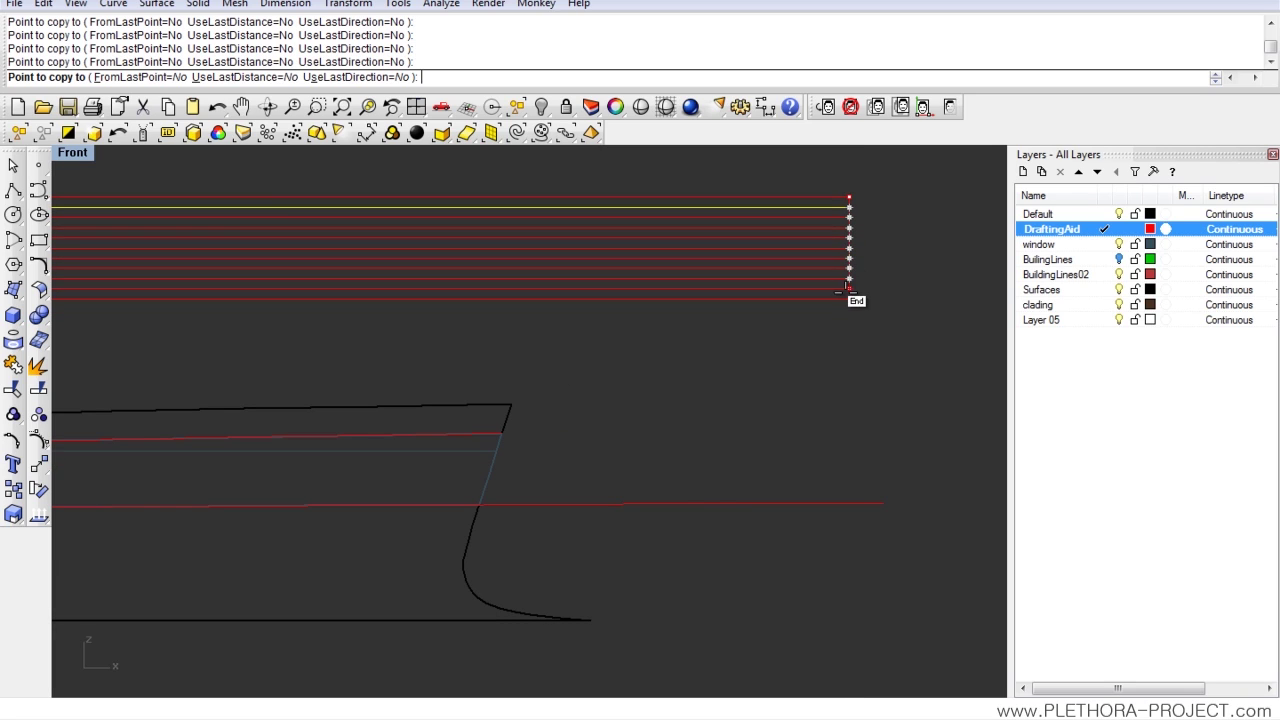
click(849, 289)
right_click(848, 316)
Step: Move all 11 lines so the lowest line's end meets the outer end of the red line along the window band's lower edge
scroll(812, 323, down, 6)
right_drag(698, 306, 740, 271)
drag(711, 199, 665, 309)
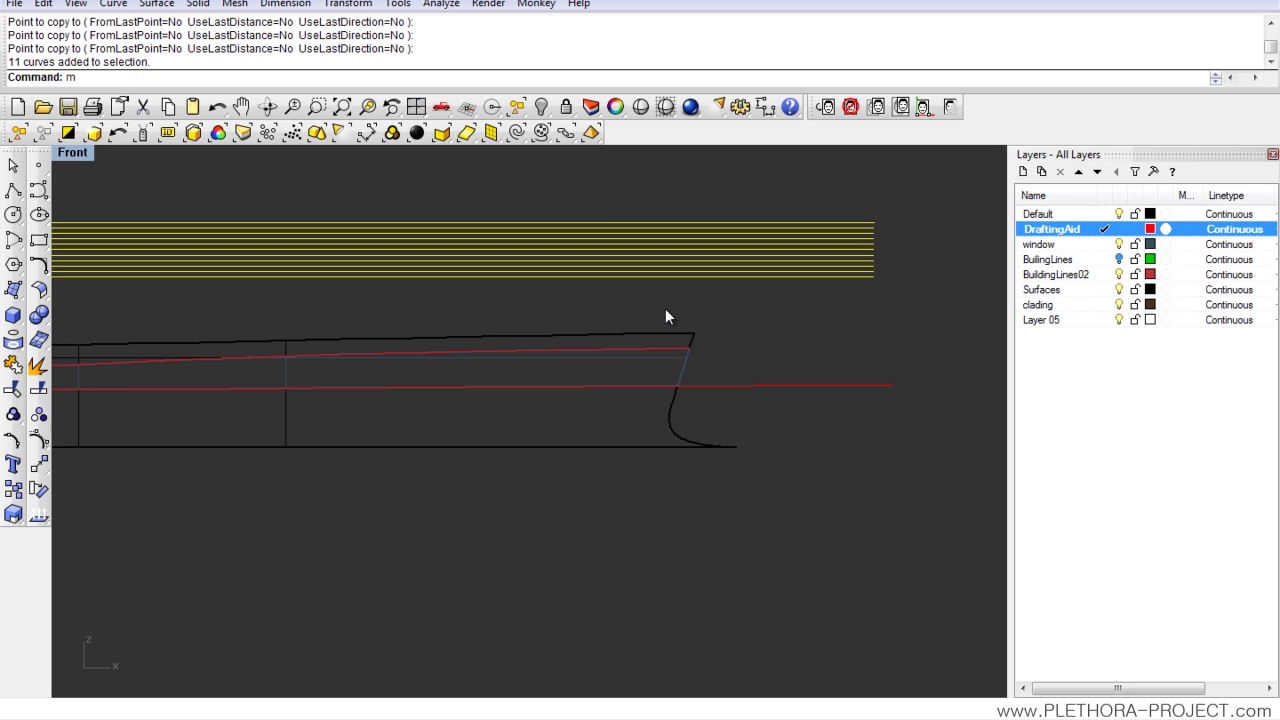
text(m)
key(Return)
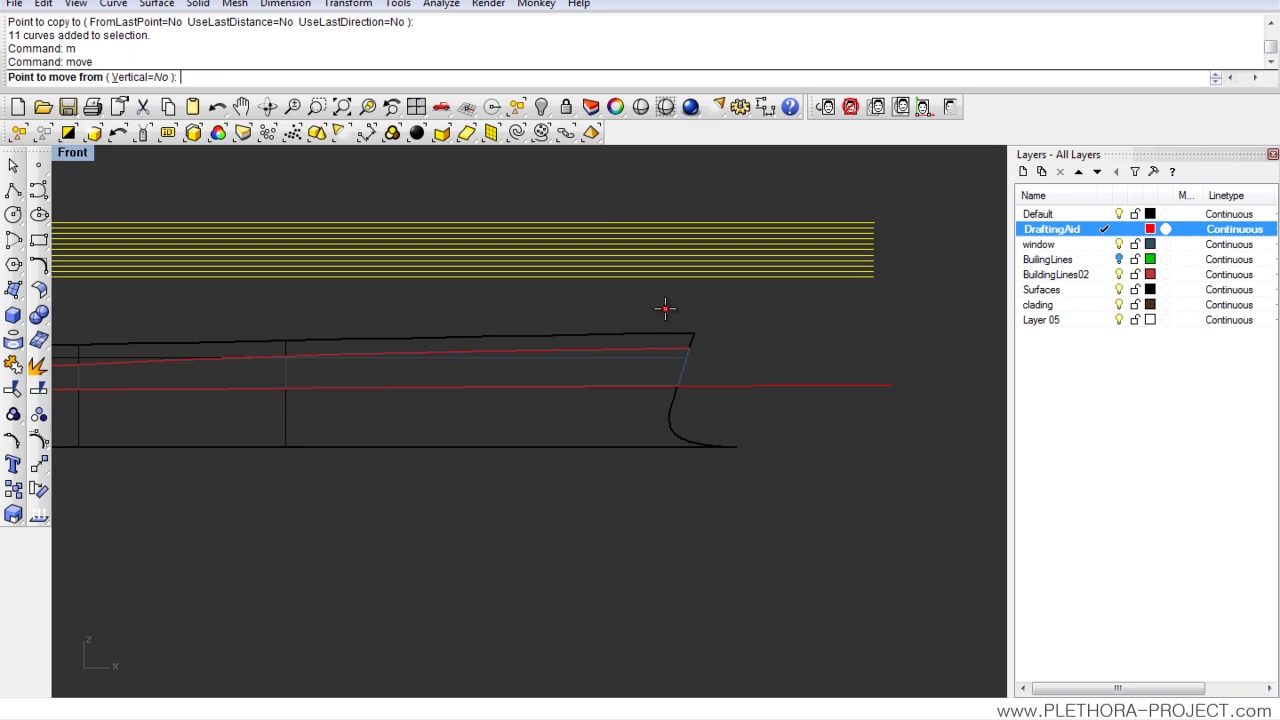
double_click(74, 154)
double_click(587, 158)
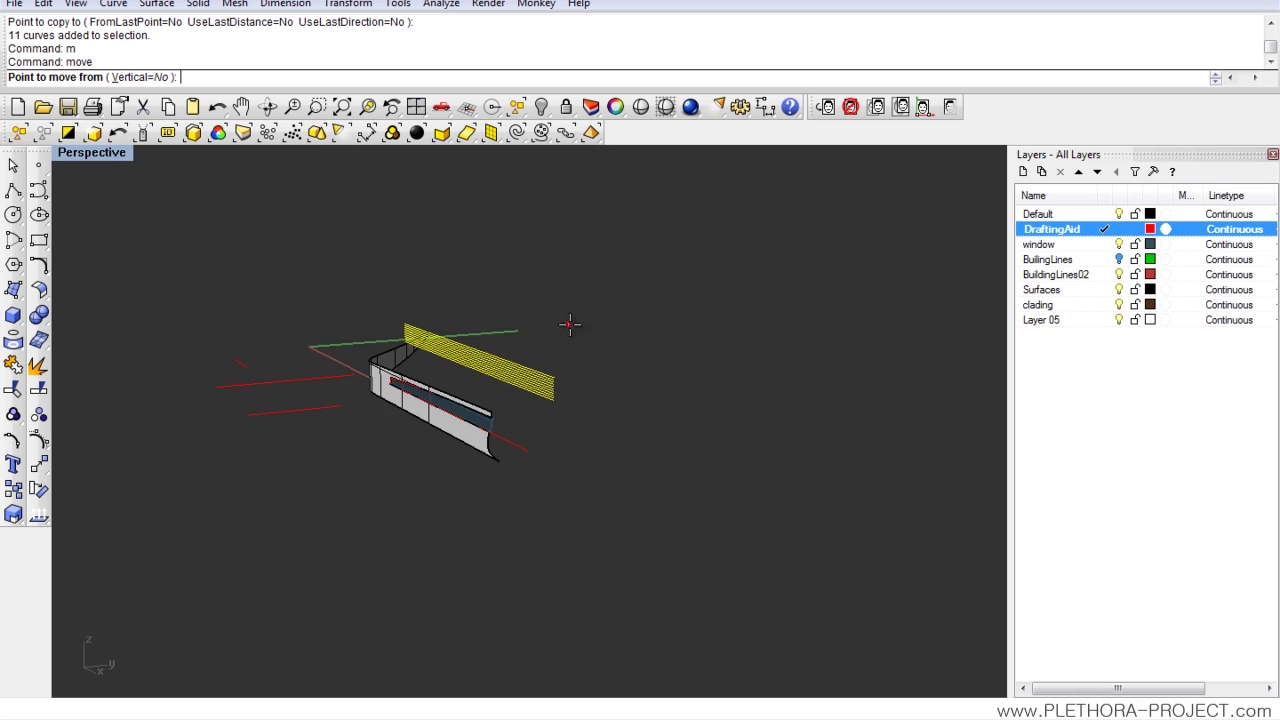
scroll(571, 323, up, 6)
scroll(535, 337, up, 2)
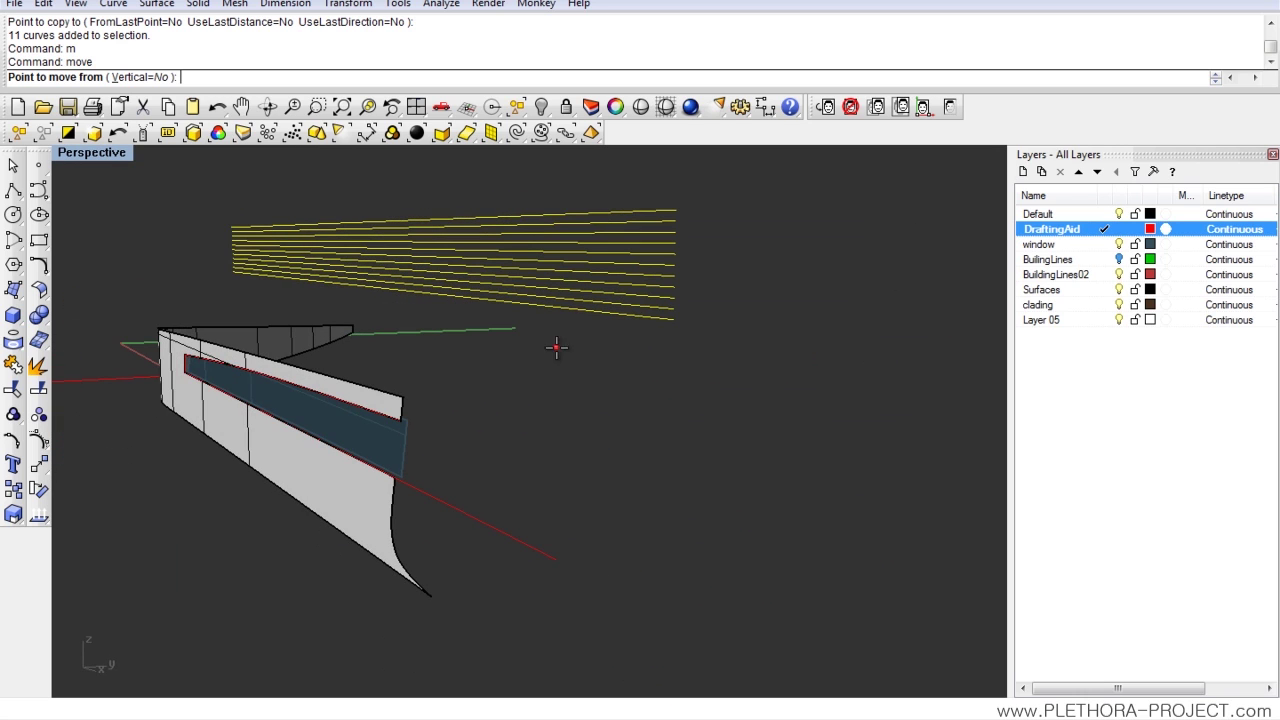
click(673, 318)
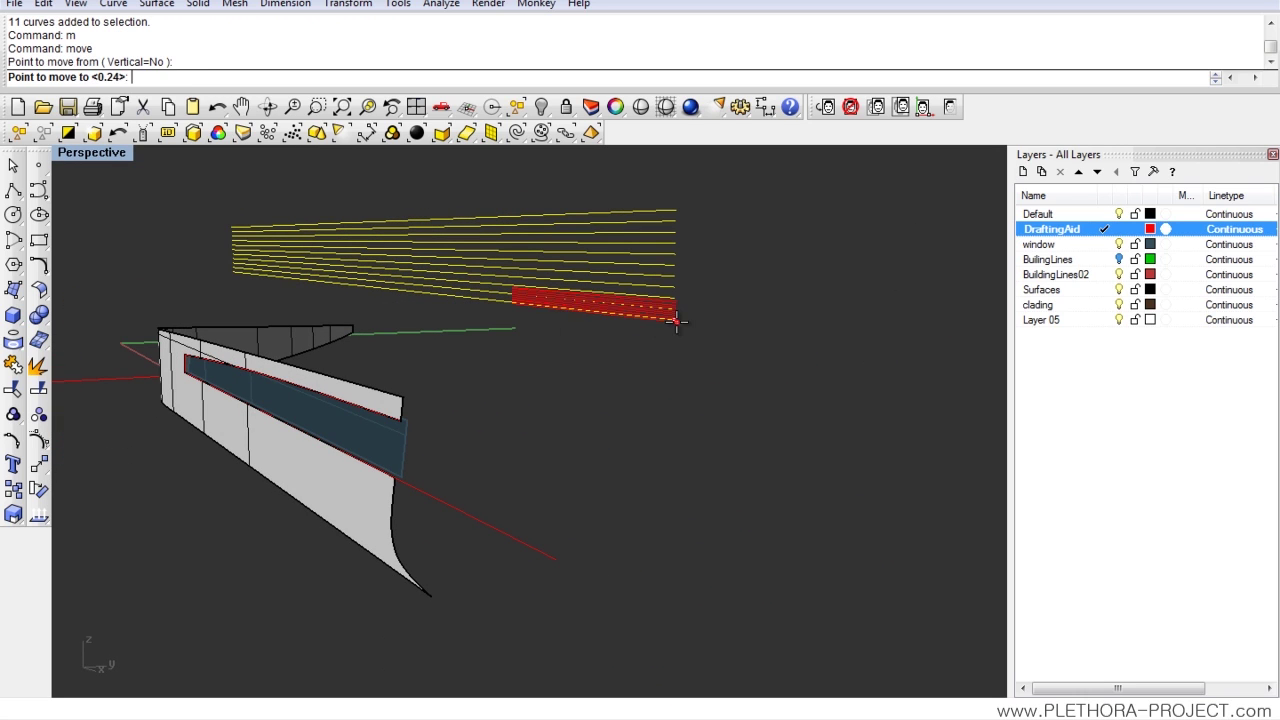
click(555, 557)
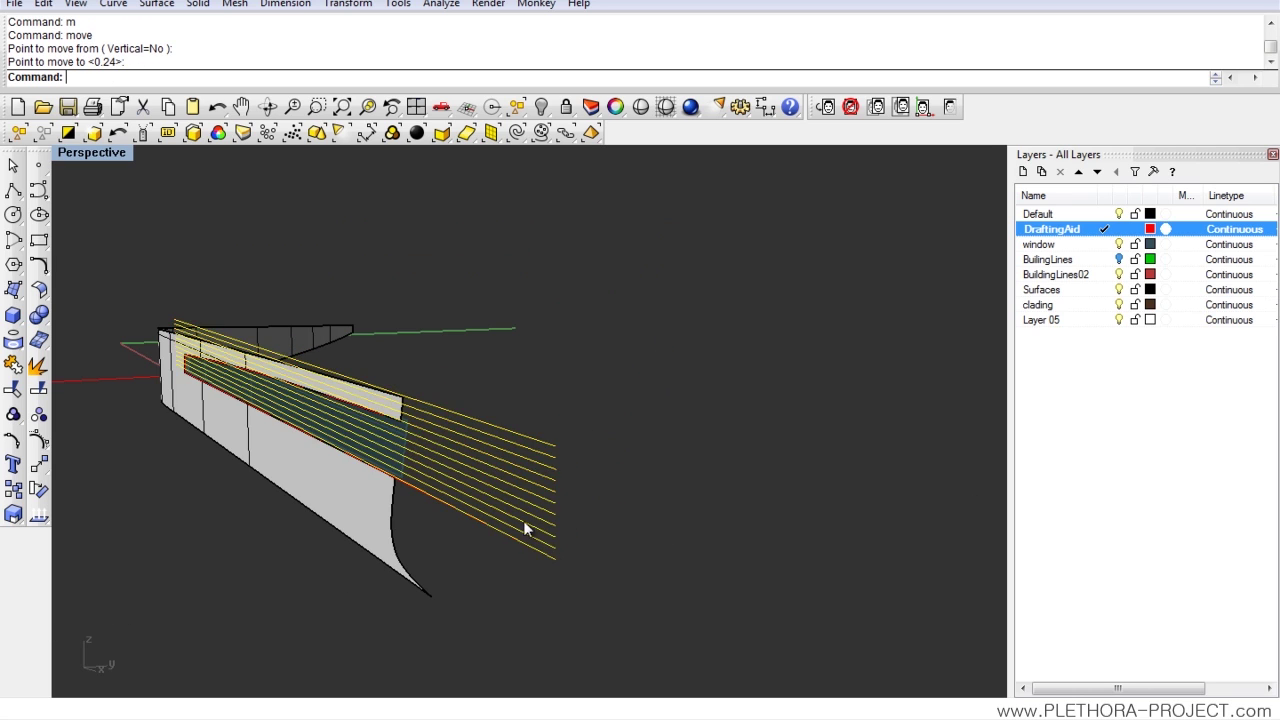
Step: Turn on the BuilingLines layer and transfer the 11 selected guide lines to it
right_drag(523, 520, 393, 408)
scroll(756, 398, up, 2)
double_click(114, 154)
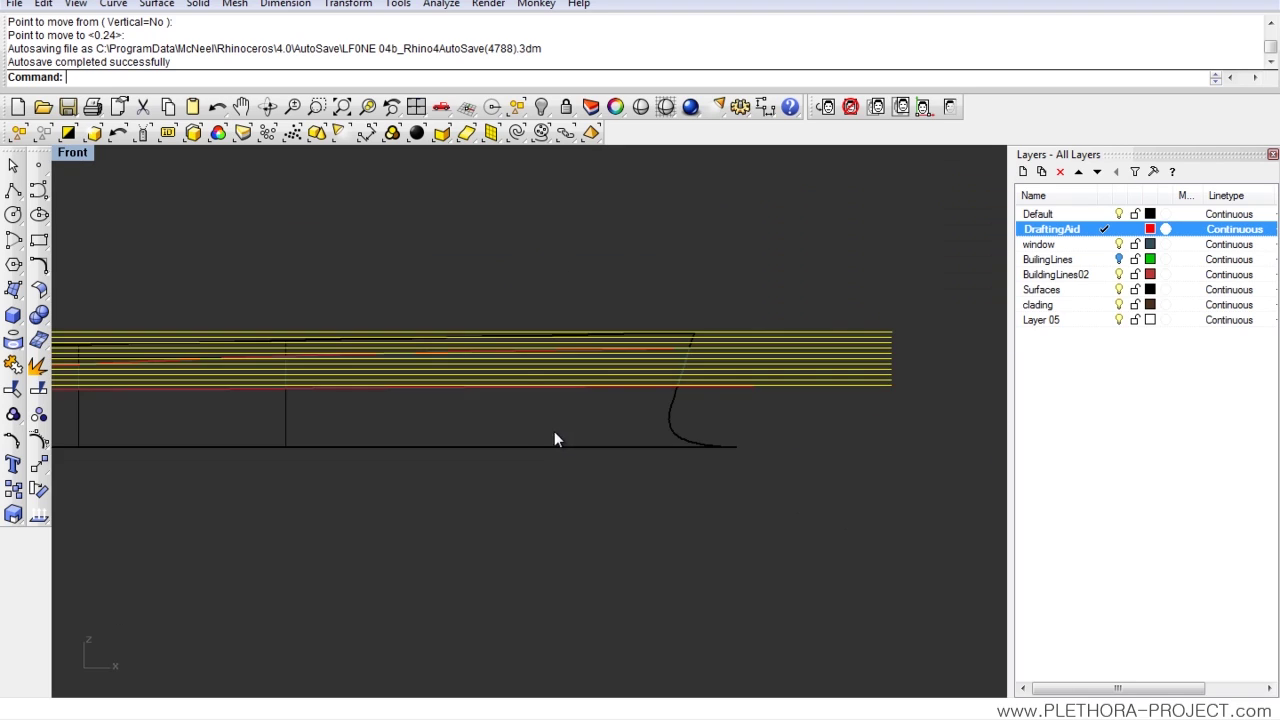
right_drag(446, 360, 636, 318)
click(1090, 262)
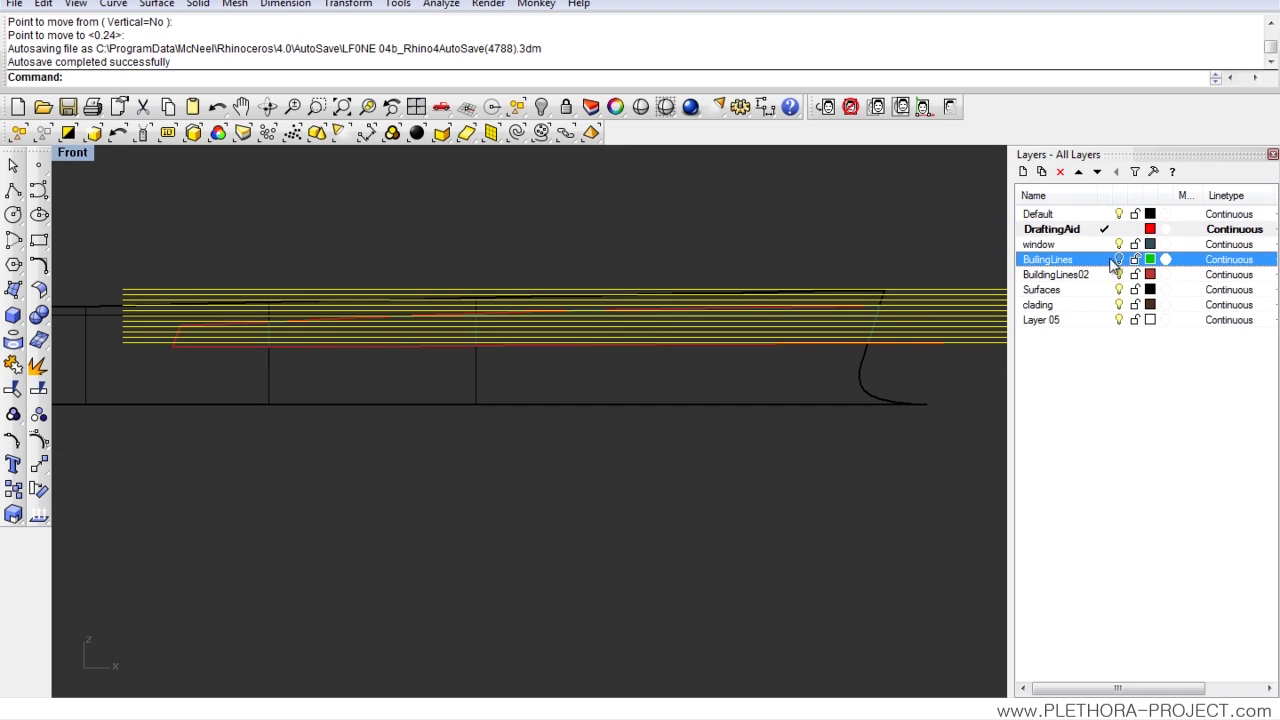
click(1119, 259)
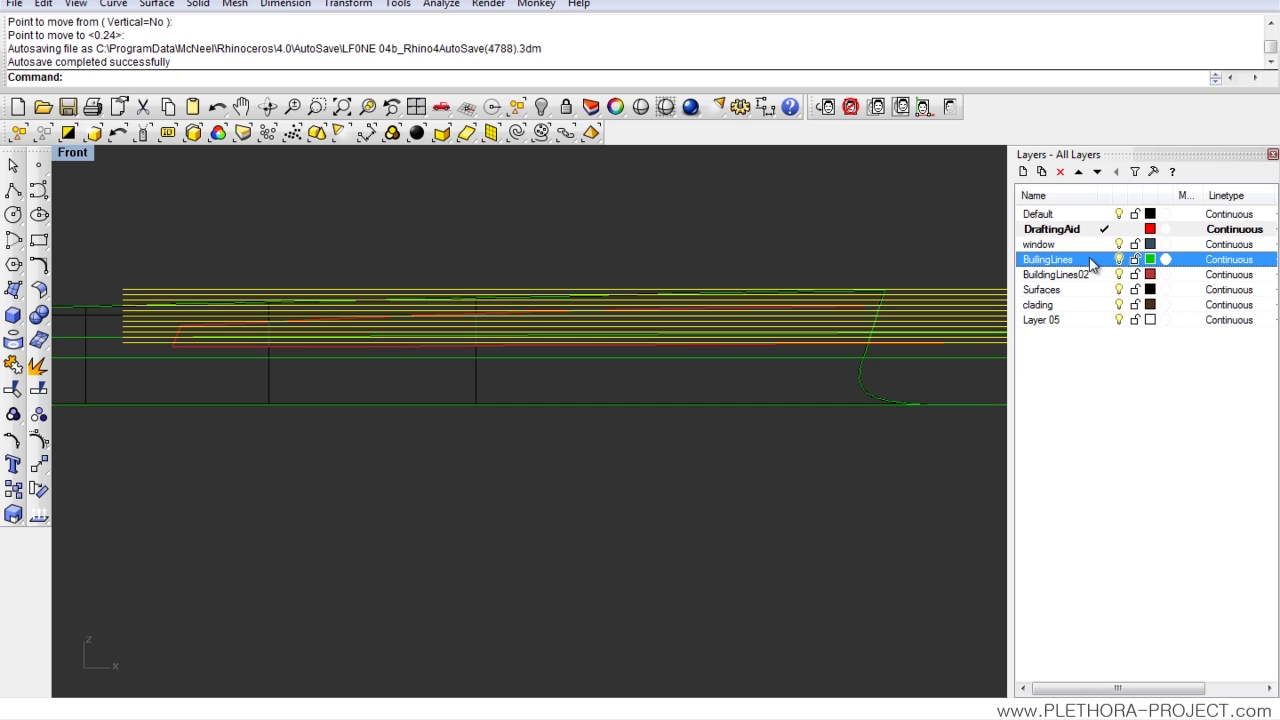
right_click(1090, 262)
click(1124, 472)
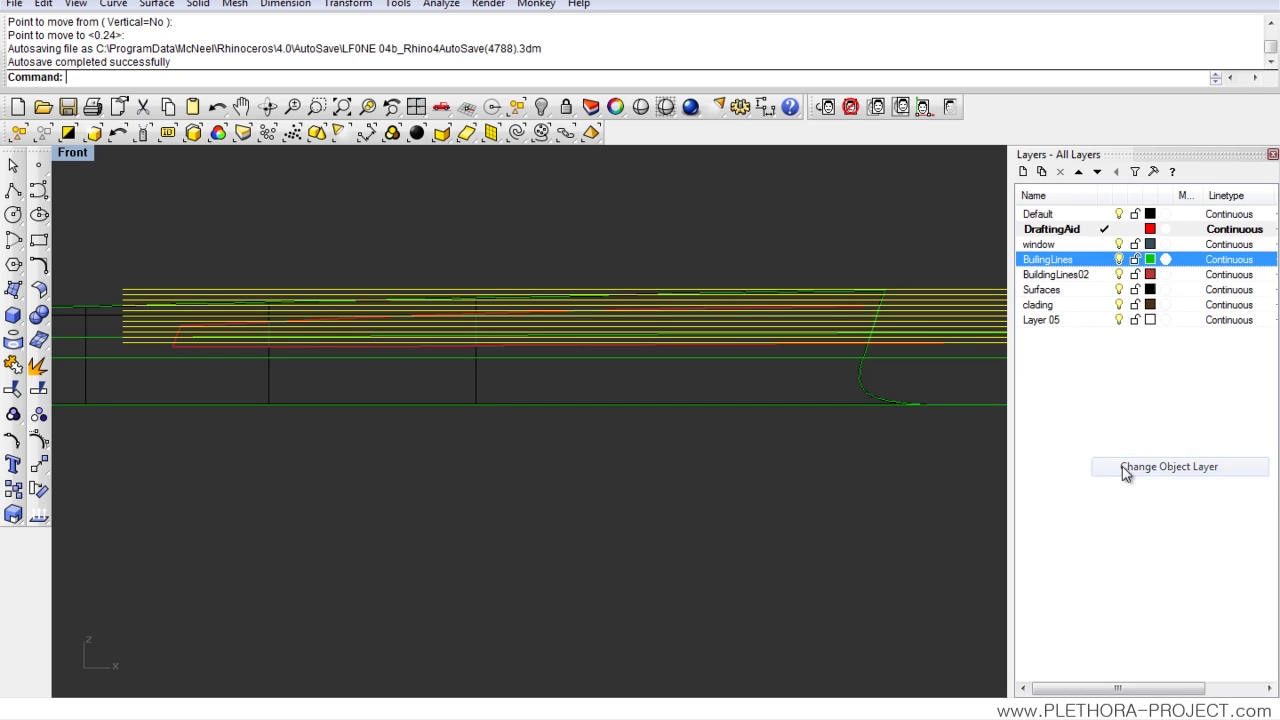
Step: Hide the two old green building curves that run across and just below the guide lines
scroll(237, 269, up, 4)
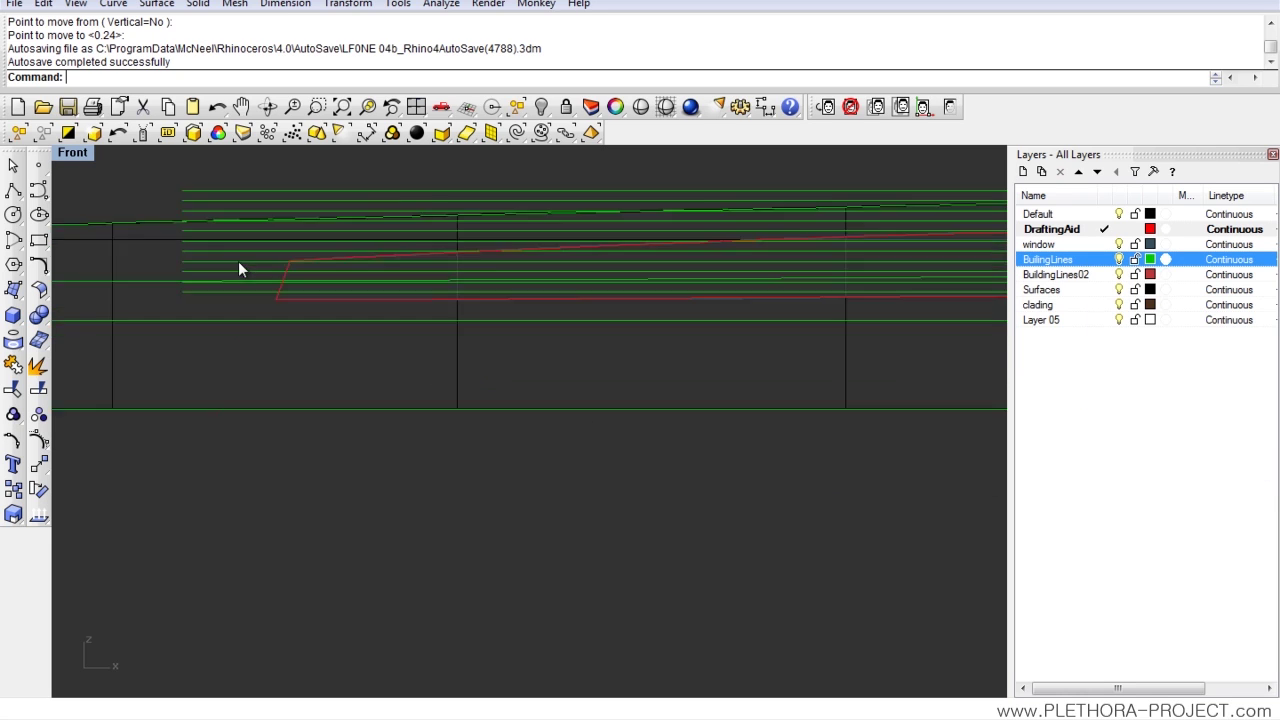
scroll(250, 328, down, 2)
scroll(262, 330, up, 2)
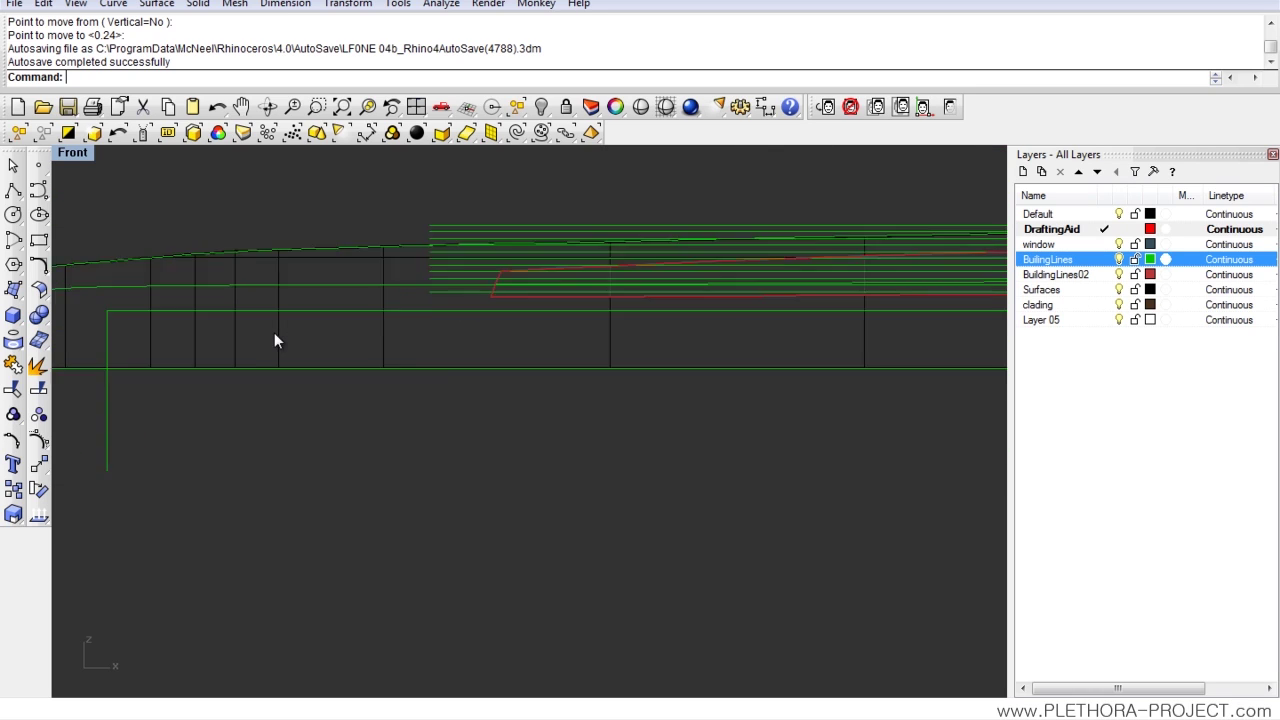
drag(355, 325, 325, 259)
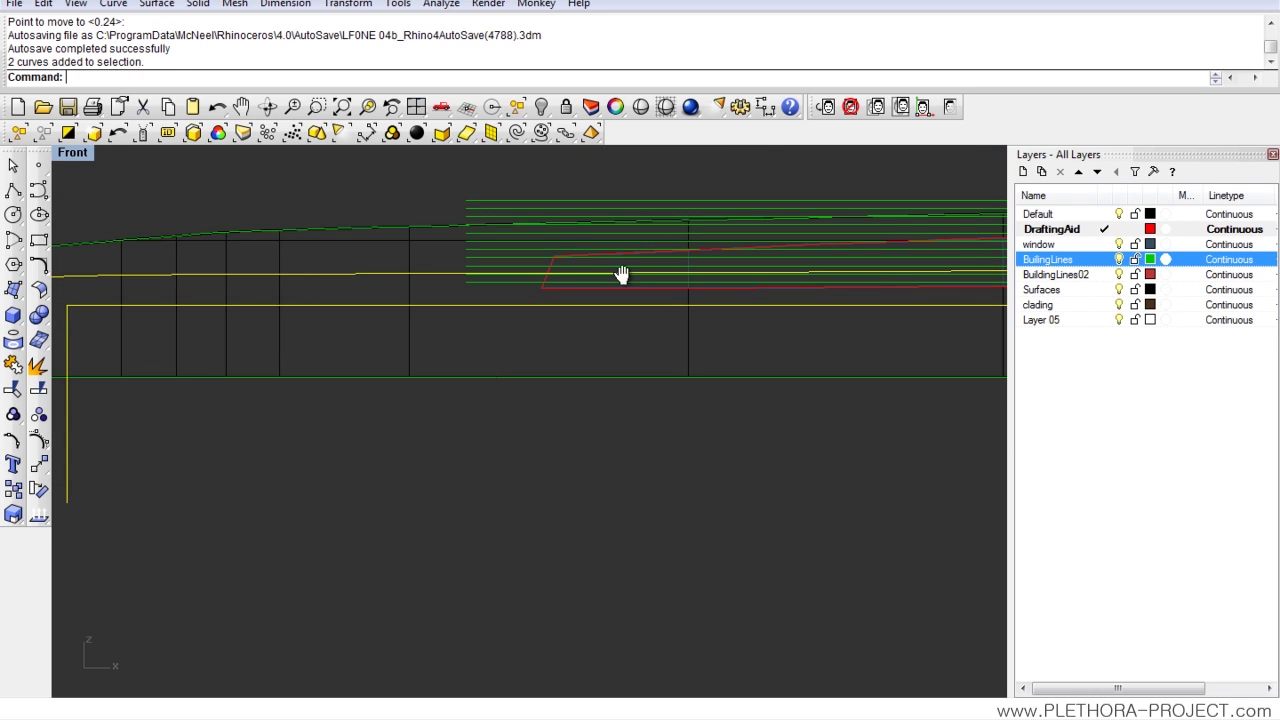
right_drag(620, 274, 533, 261)
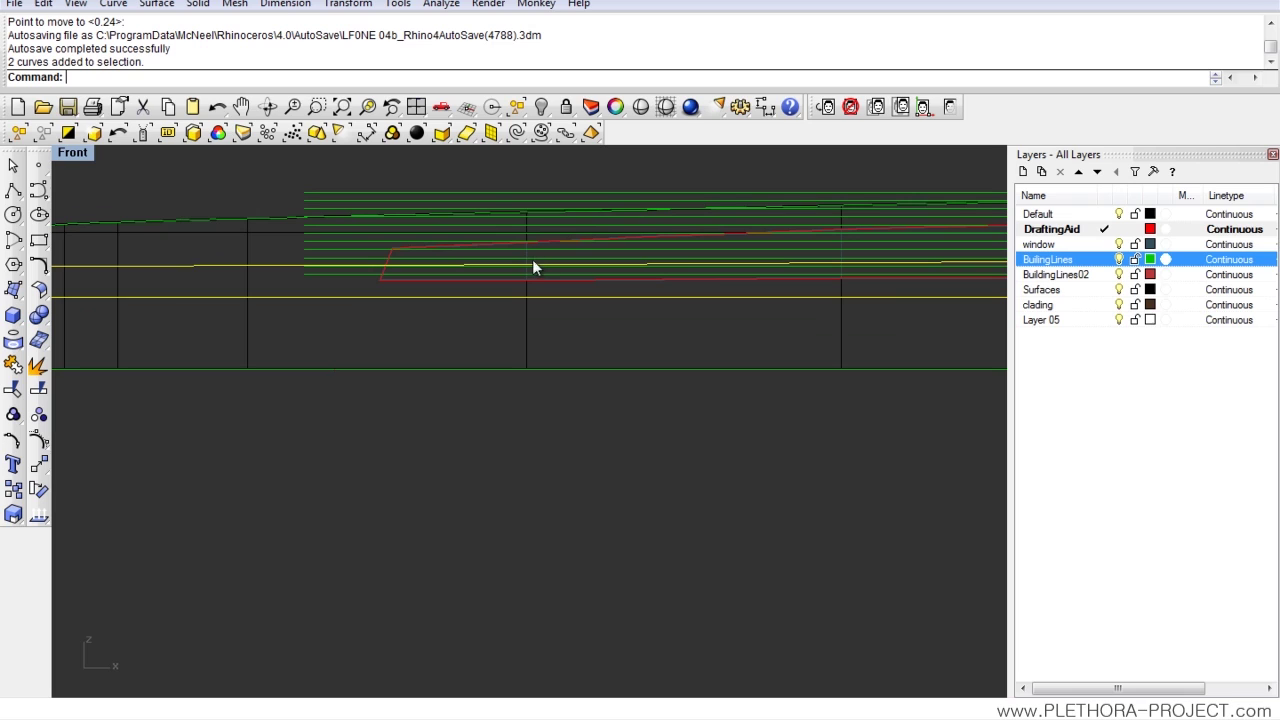
text(h)
key(Return)
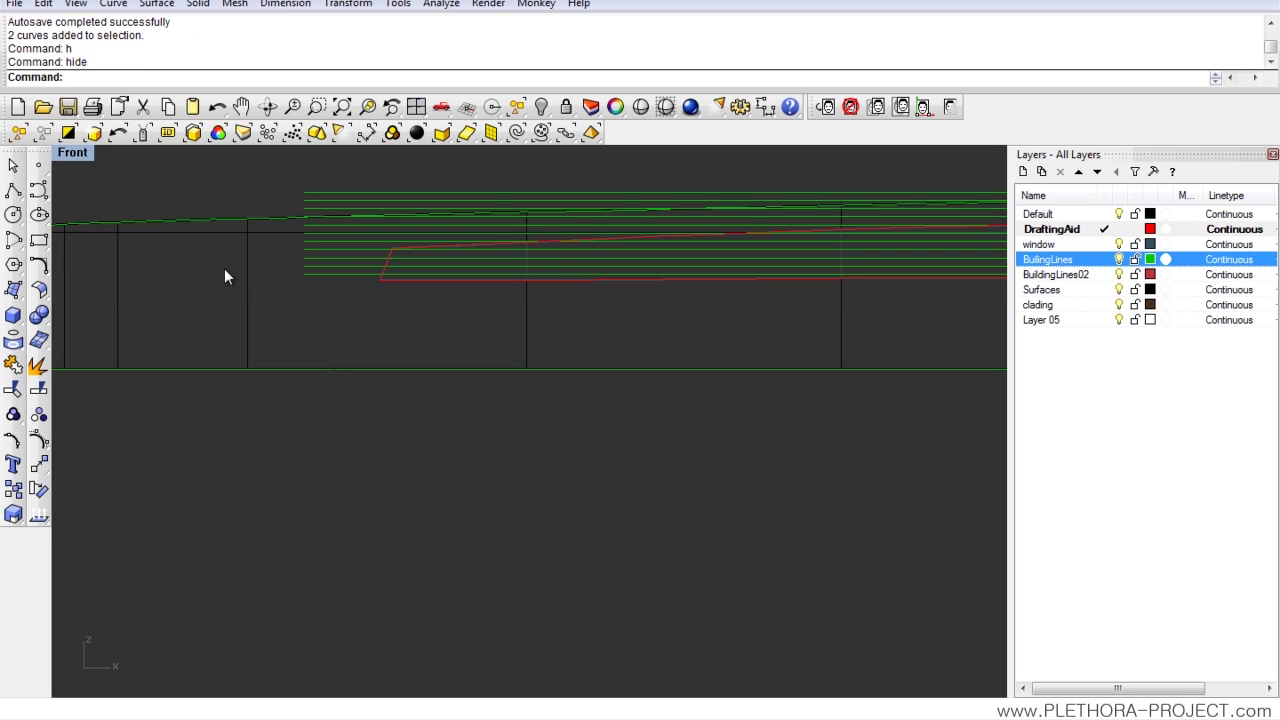
Step: Hide the facade wall surface together with its eight surrounding curves
scroll(326, 274, down, 3)
key(ctrl+a)
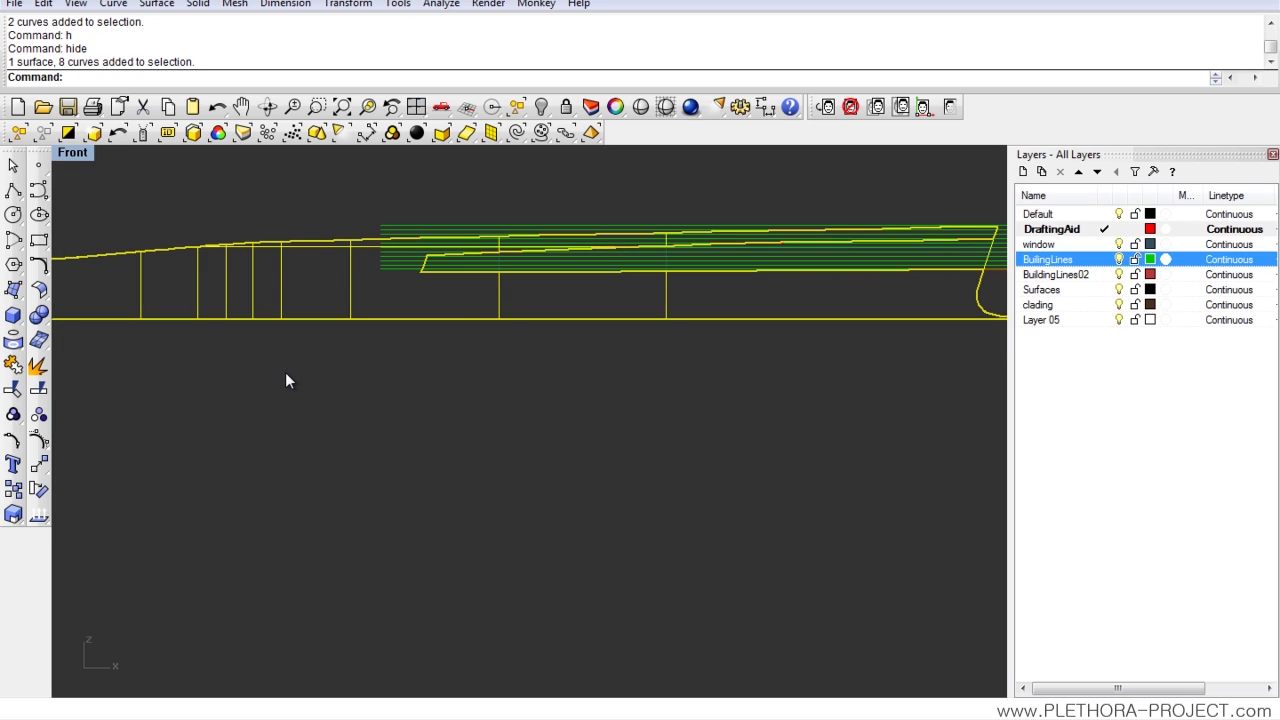
text(h)
key(Return)
Step: Hide the remaining sloping green curve beyond the far end of the guide lines
right_drag(646, 272, 503, 289)
scroll(529, 275, down, 6)
scroll(510, 288, up, 4)
right_drag(653, 297, 482, 289)
drag(892, 233, 841, 280)
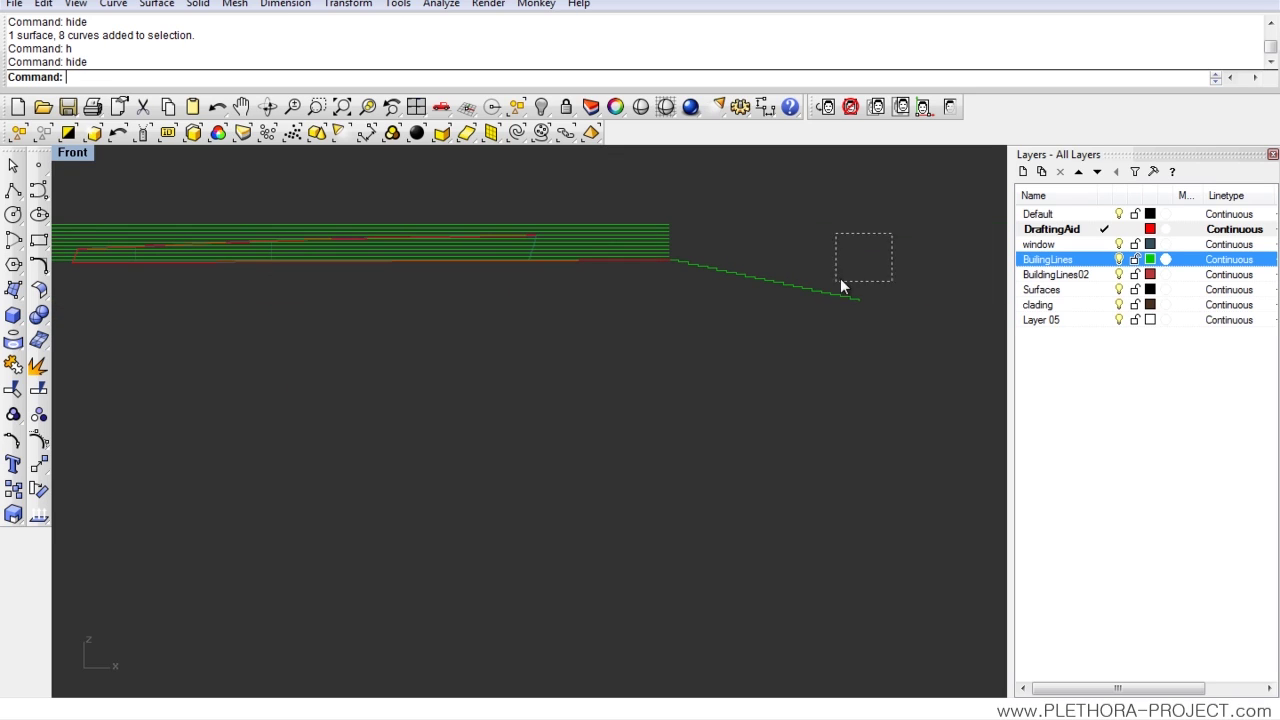
drag(855, 228, 808, 320)
text(h)
key(Return)
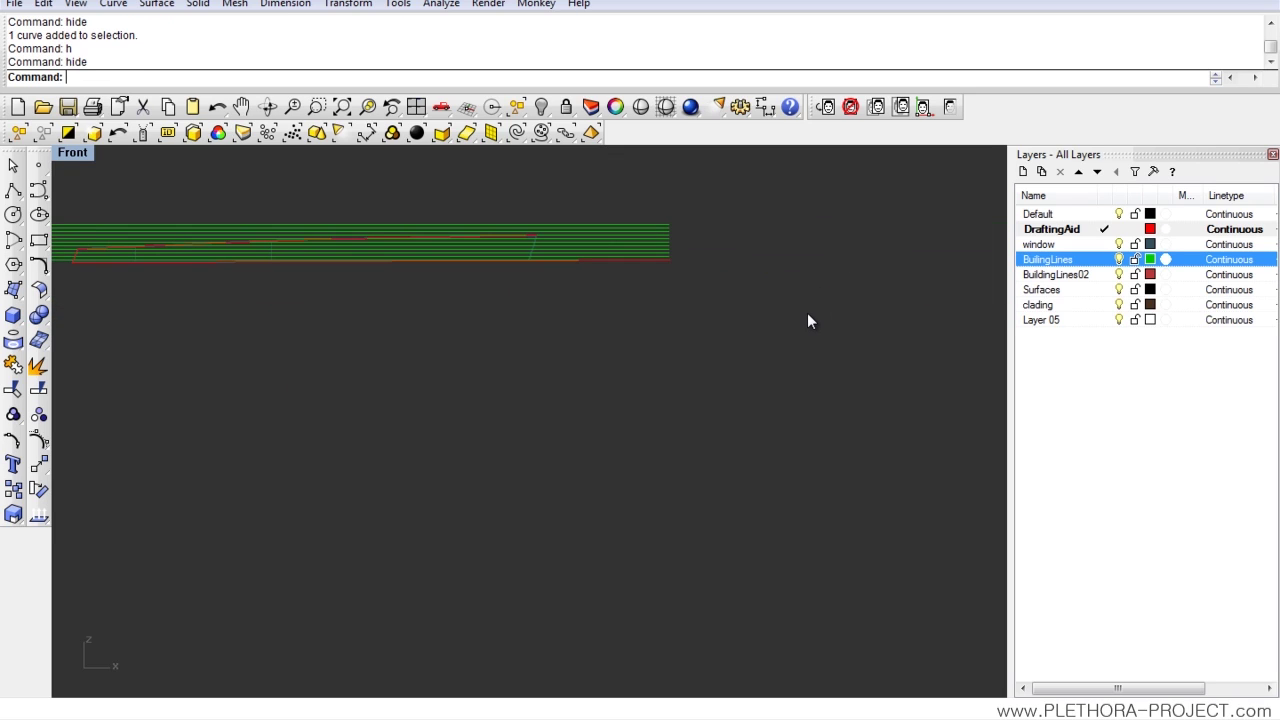
Step: Turn off the window layer so only the guide lines and the window band's outline are left
right_drag(445, 291, 574, 298)
scroll(470, 281, up, 8)
right_drag(325, 301, 562, 279)
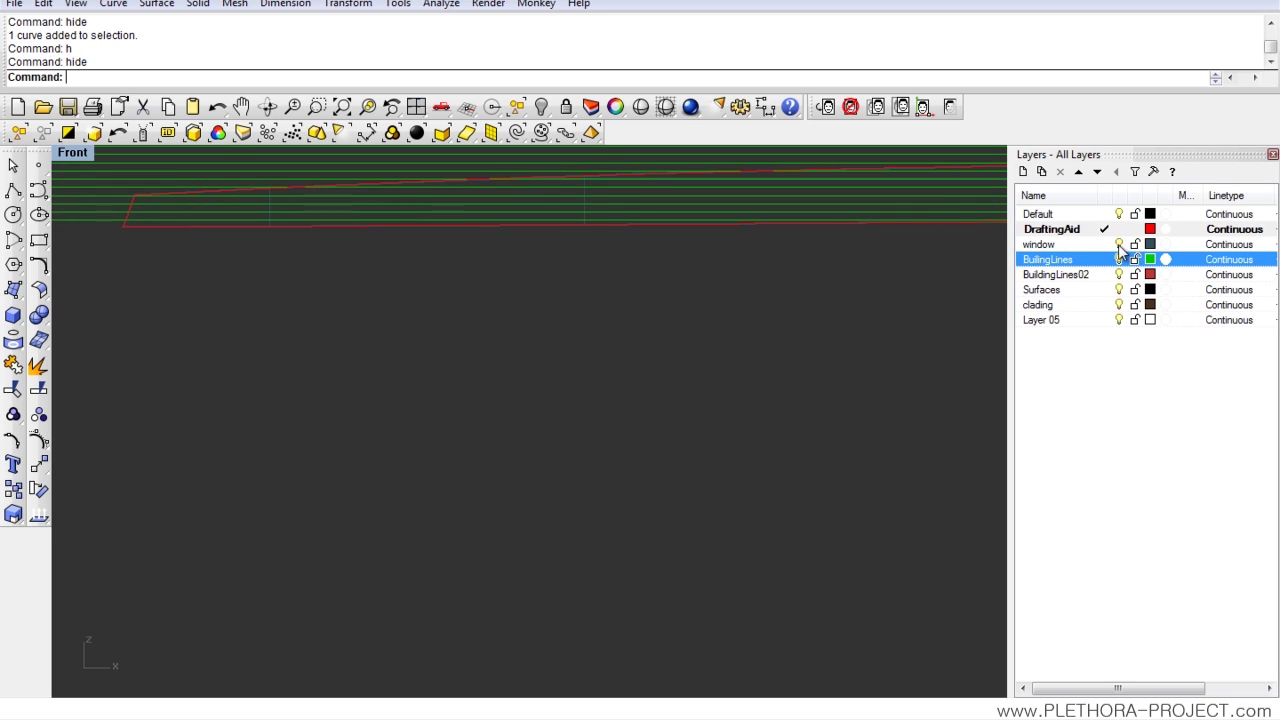
click(1060, 244)
Step: Offset the red window band outline 0.15 m to the inside
scroll(671, 285, down, 1)
scroll(281, 286, down, 4)
right_drag(427, 278, 325, 289)
scroll(781, 264, up, 6)
scroll(781, 264, down, 8)
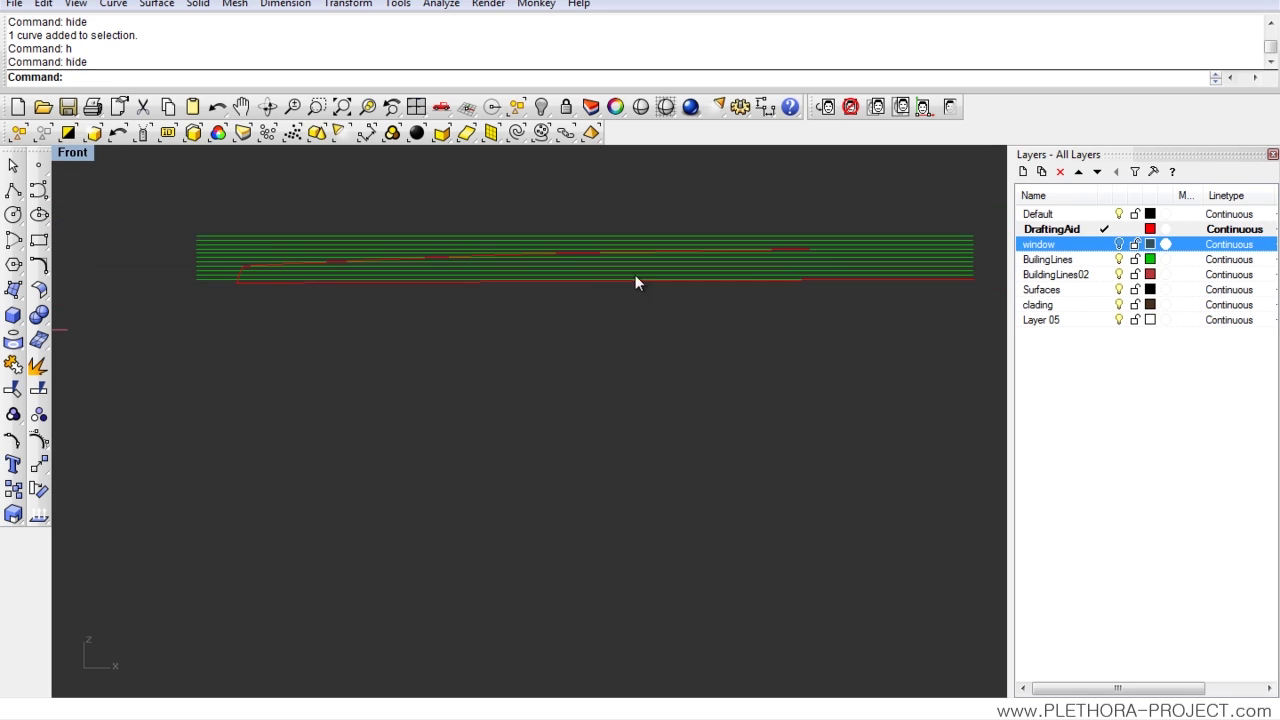
right_drag(471, 294, 395, 309)
scroll(240, 250, up, 5)
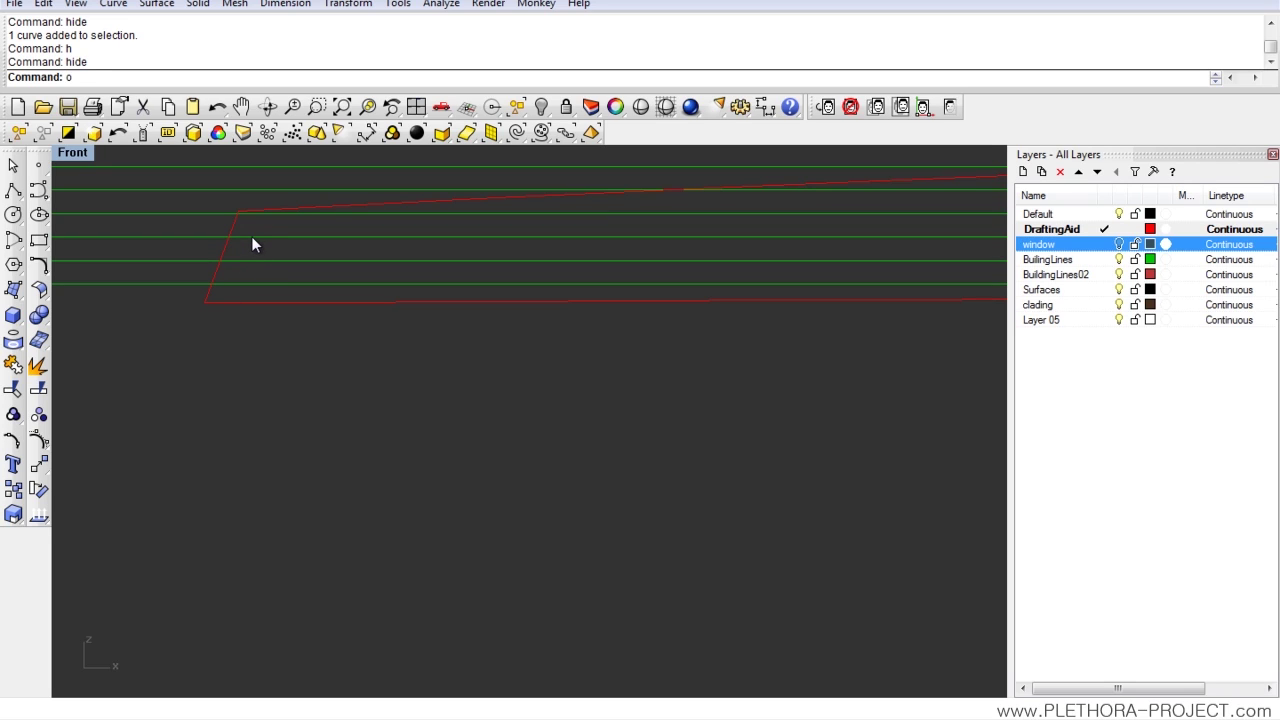
key(Return)
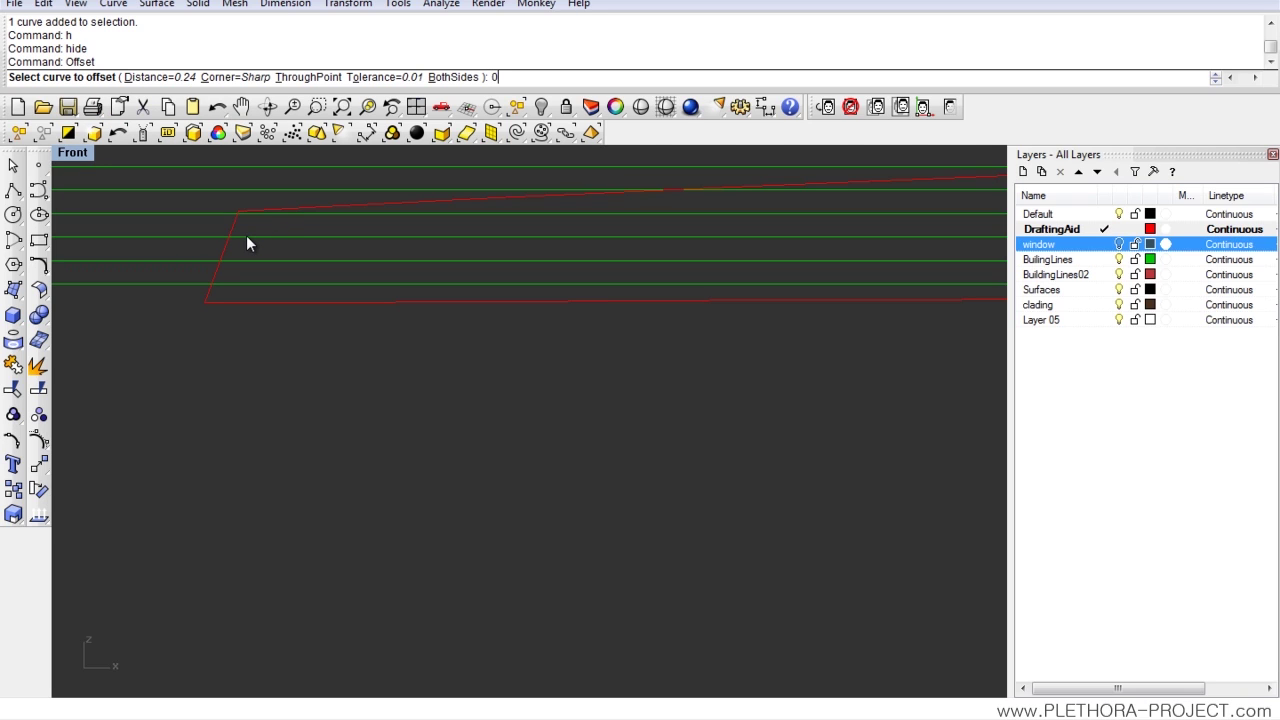
text(0.15)
key(Return)
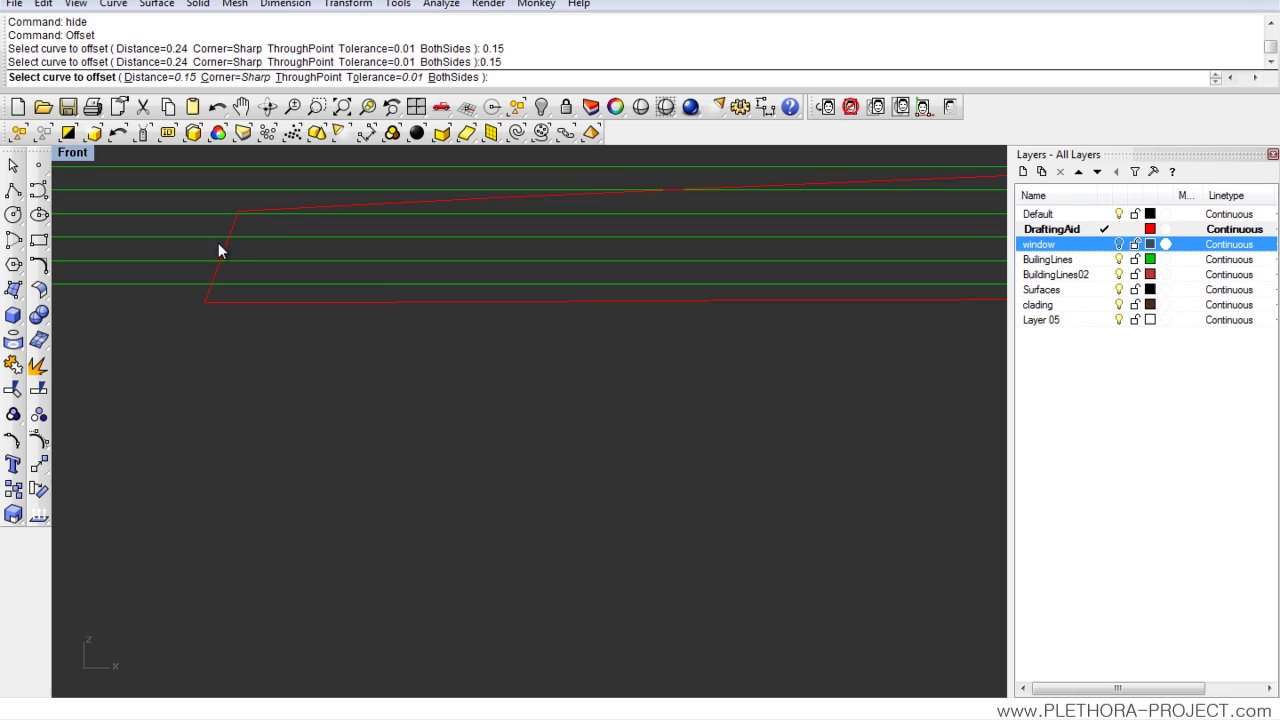
click(222, 245)
click(273, 256)
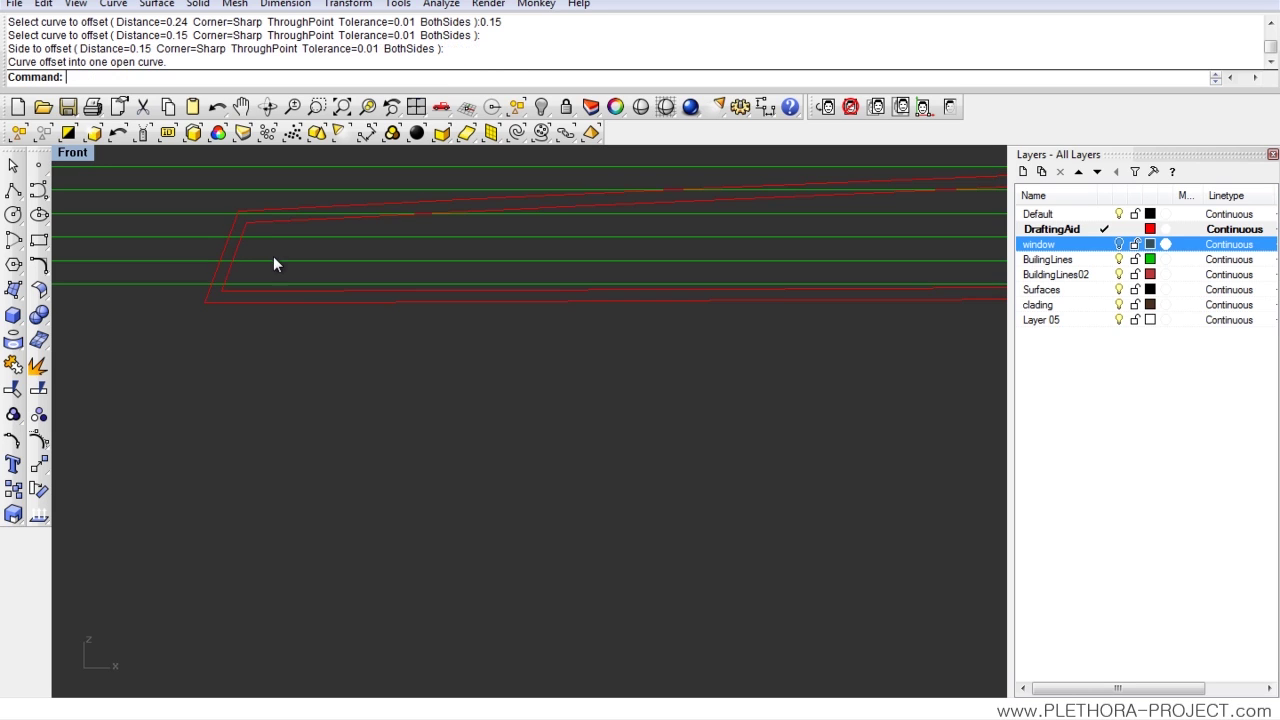
Step: Trim the guide lines with the inner offset outline, cutting off their ends outside its slanted short end
scroll(296, 275, down, 11)
scroll(385, 301, up, 7)
scroll(385, 301, down, 7)
right_drag(618, 298, 512, 315)
scroll(380, 263, down, 7)
scroll(491, 255, up, 4)
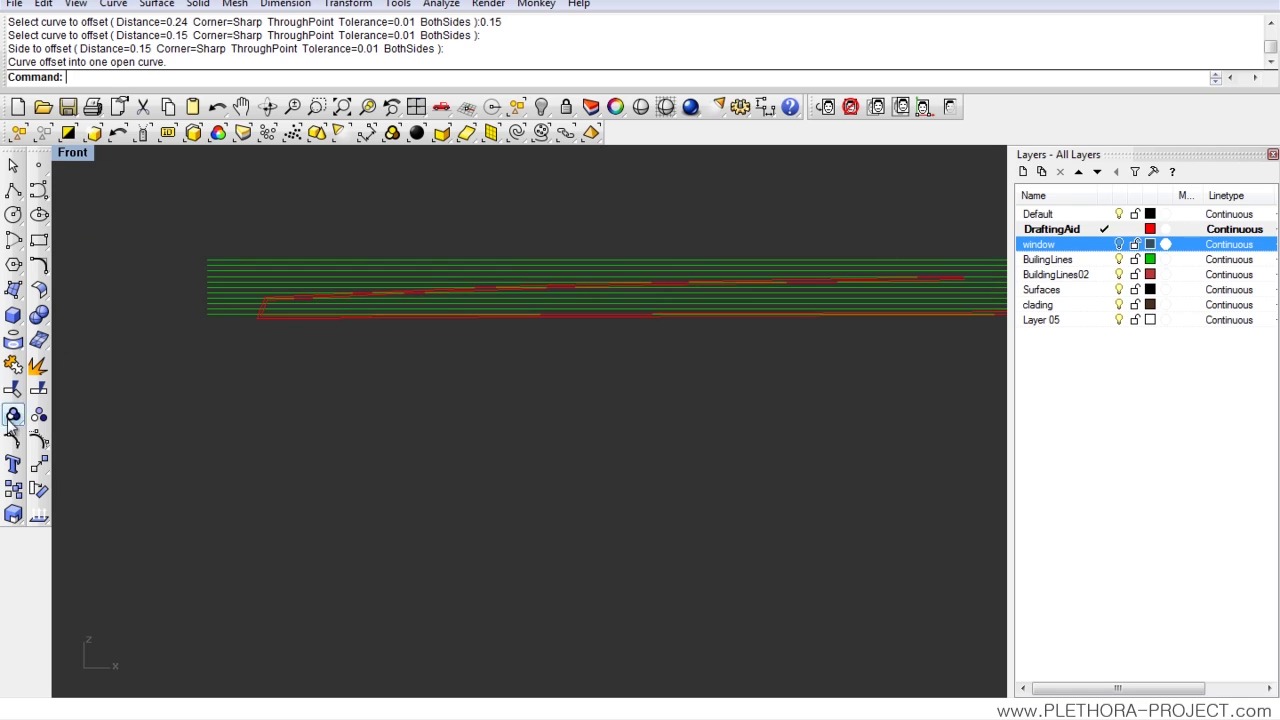
click(13, 389)
scroll(515, 261, up, 2)
right_drag(198, 314, 261, 276)
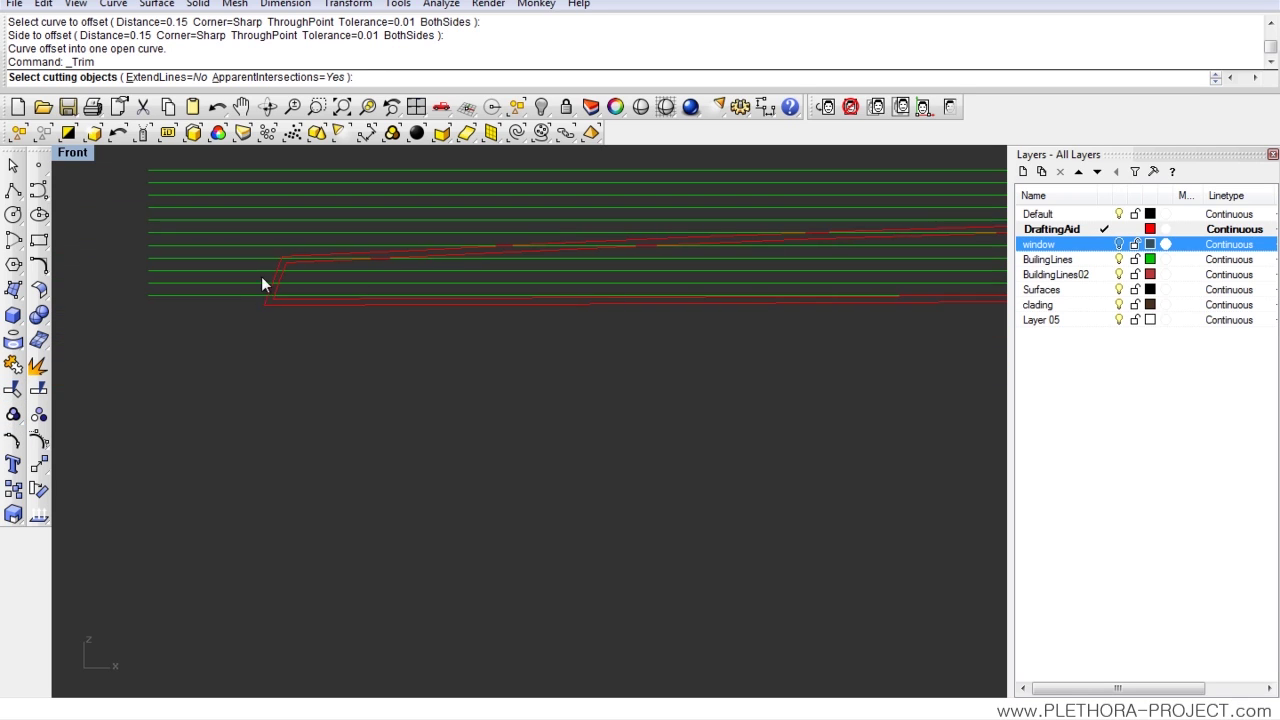
click(293, 277)
right_click(264, 285)
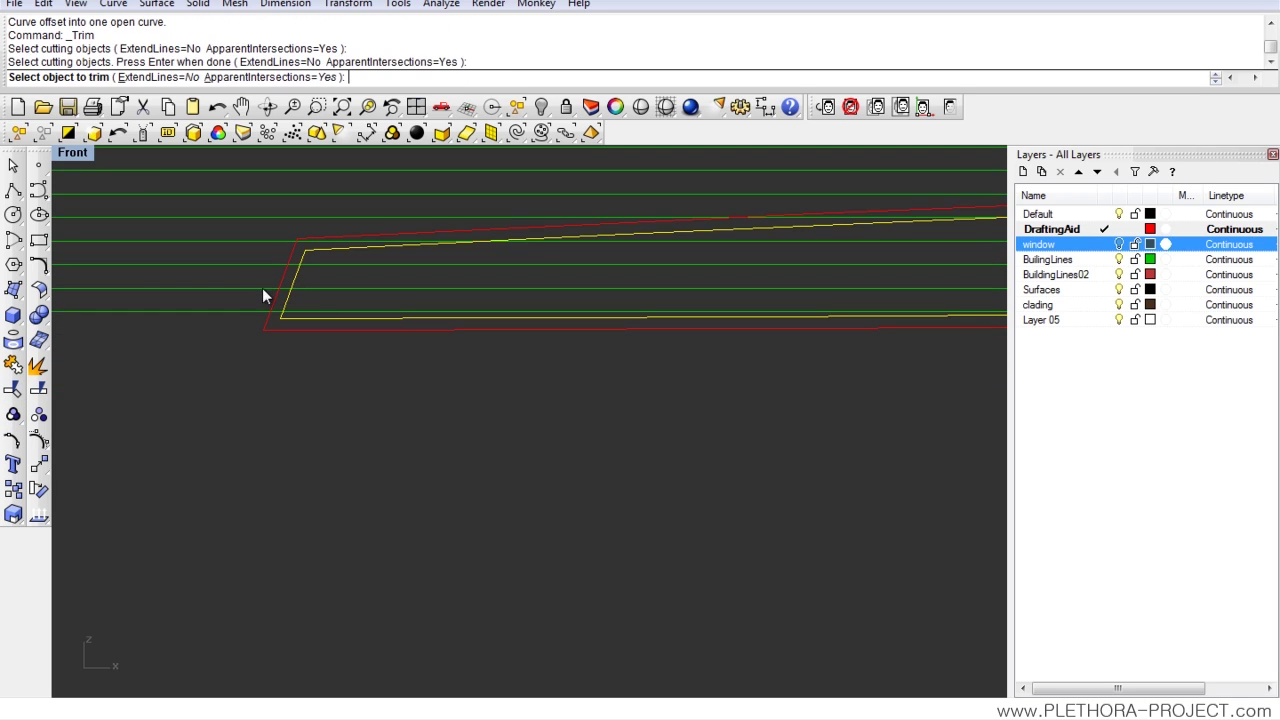
click(262, 288)
drag(237, 315, 208, 187)
Step: Trim off the remaining guide line pieces that stick out above the offset outline's sloping upper edge
scroll(354, 217, down, 3)
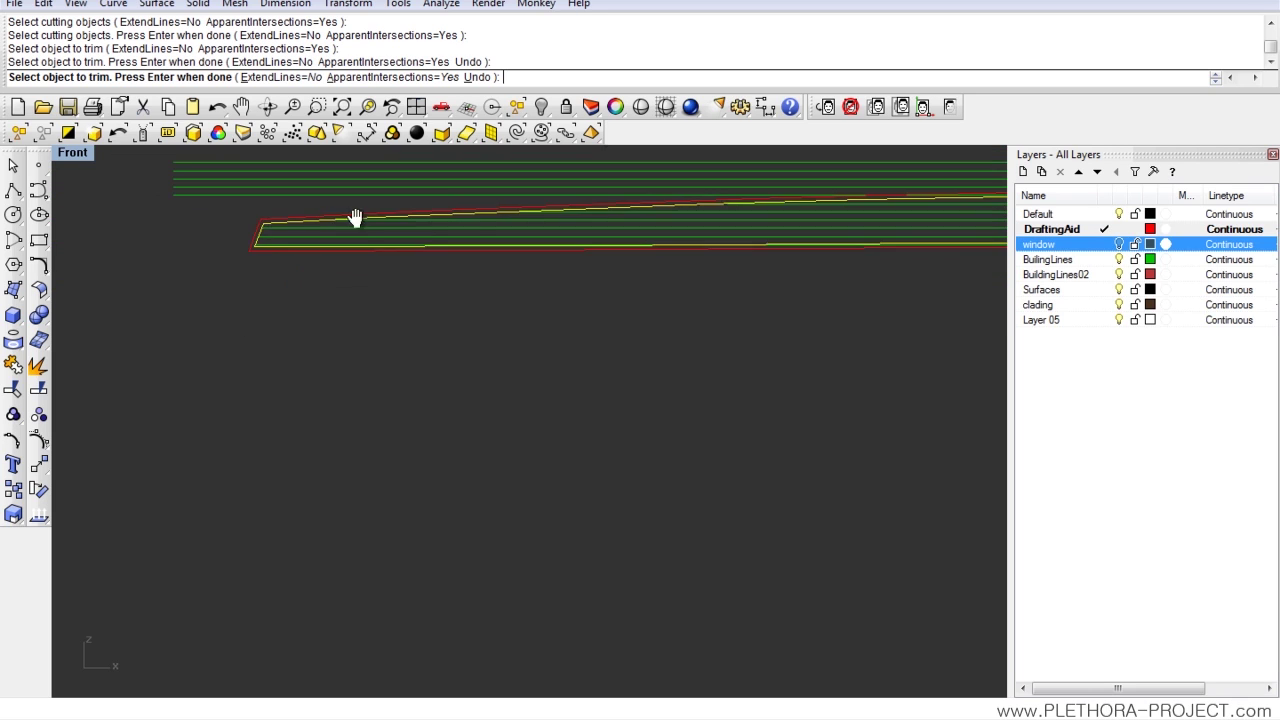
right_drag(354, 217, 307, 306)
drag(272, 332, 271, 332)
scroll(461, 316, down, 6)
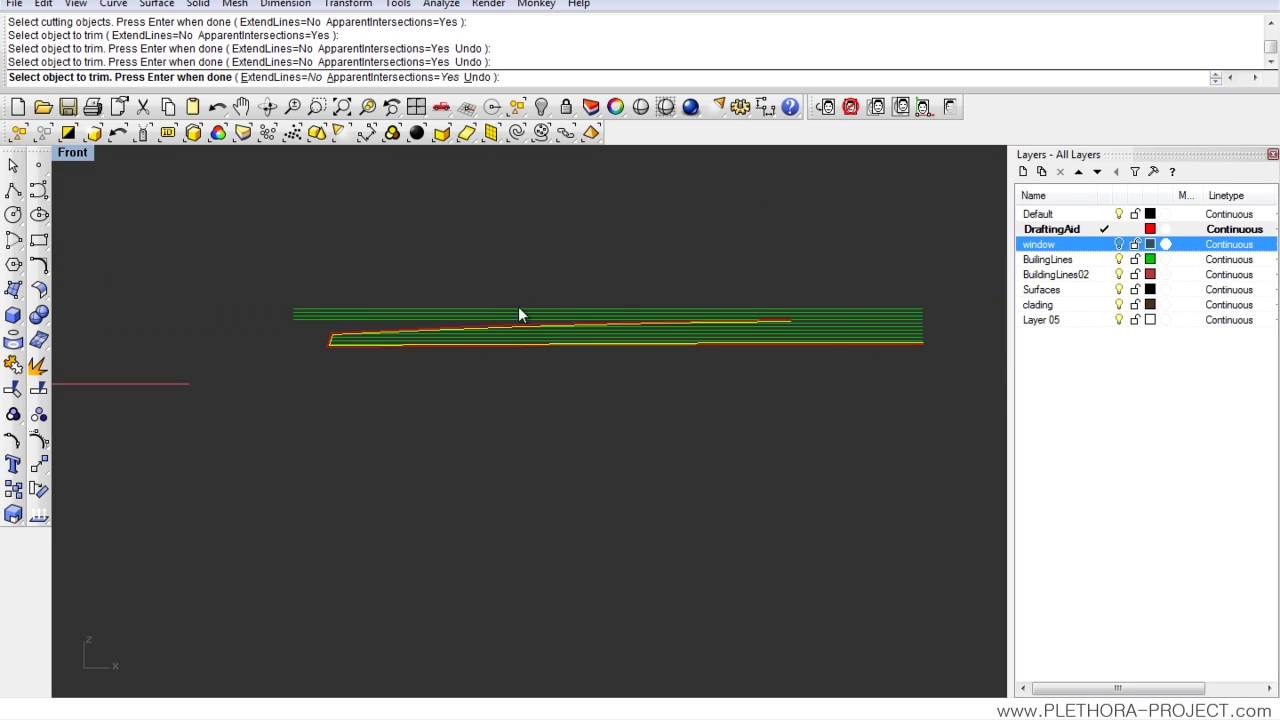
scroll(590, 306, up, 6)
right_drag(720, 314, 660, 293)
click(677, 297)
right_click(677, 297)
Step: Delete the four guide lines lying entirely above the window band outline
right_drag(800, 288, 521, 274)
right_drag(320, 296, 523, 281)
right_drag(112, 272, 424, 275)
drag(197, 240, 196, 237)
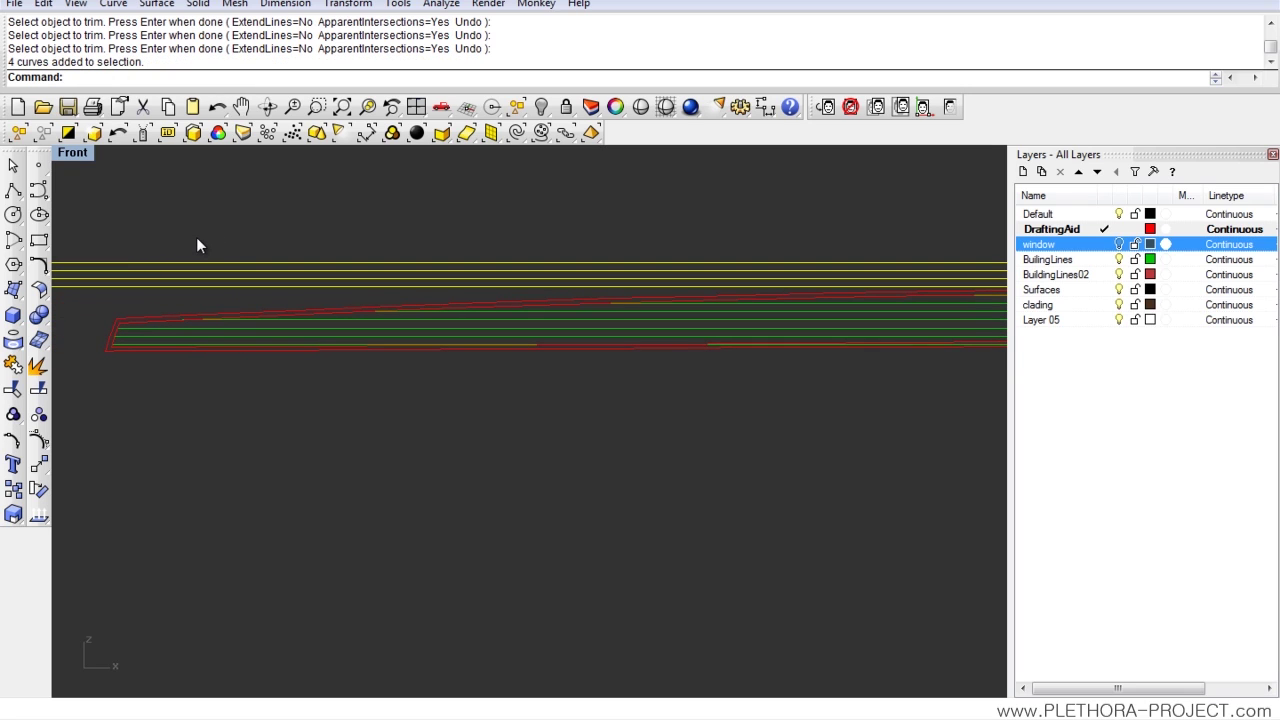
key(Delete)
scroll(456, 283, down, 2)
scroll(470, 267, up, 3)
scroll(480, 272, up, 3)
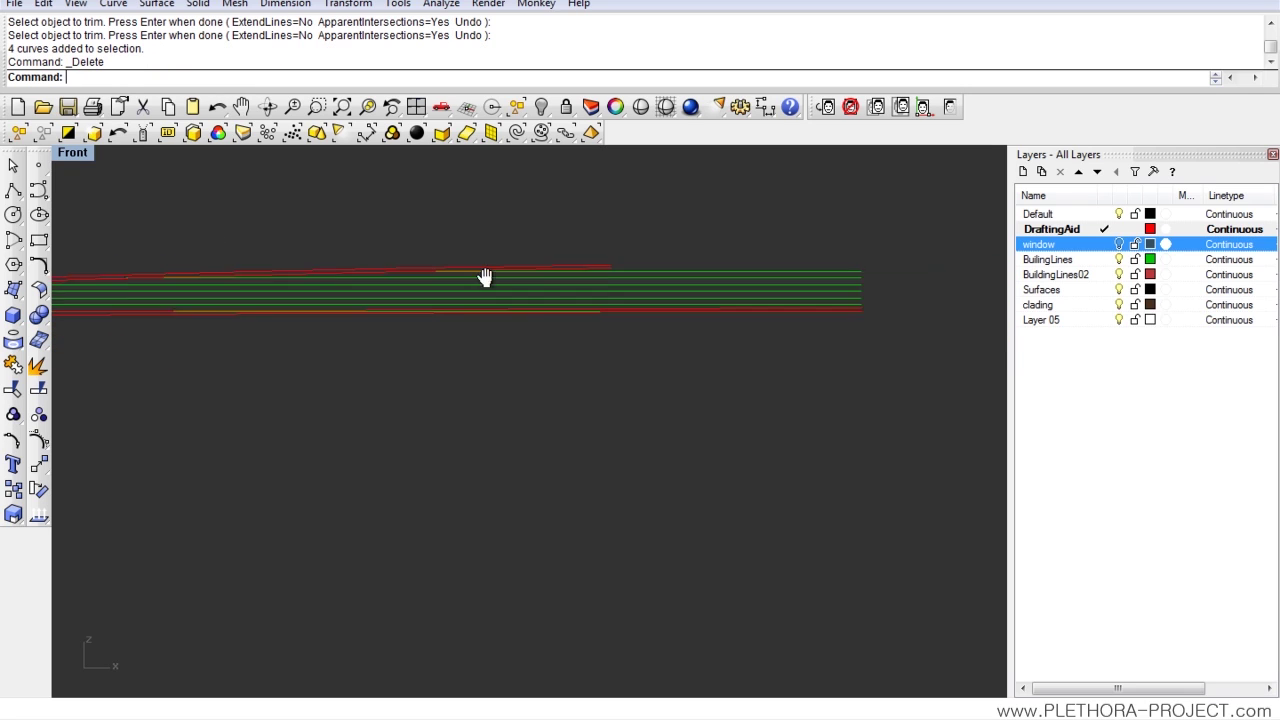
Step: Show the background elevation bitmap and draw a slanted two-point polyline along the ends of the drawn louvers
scroll(505, 266, down, 3)
right_drag(523, 266, 629, 237)
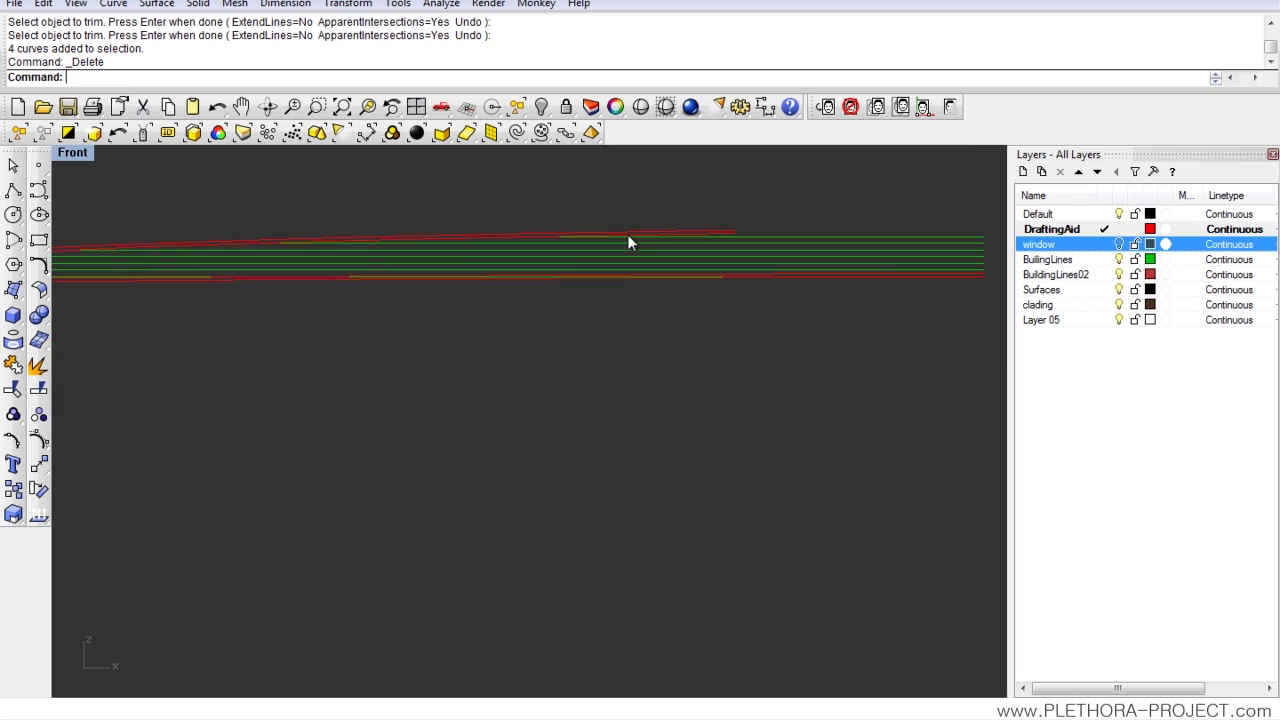
click(950, 108)
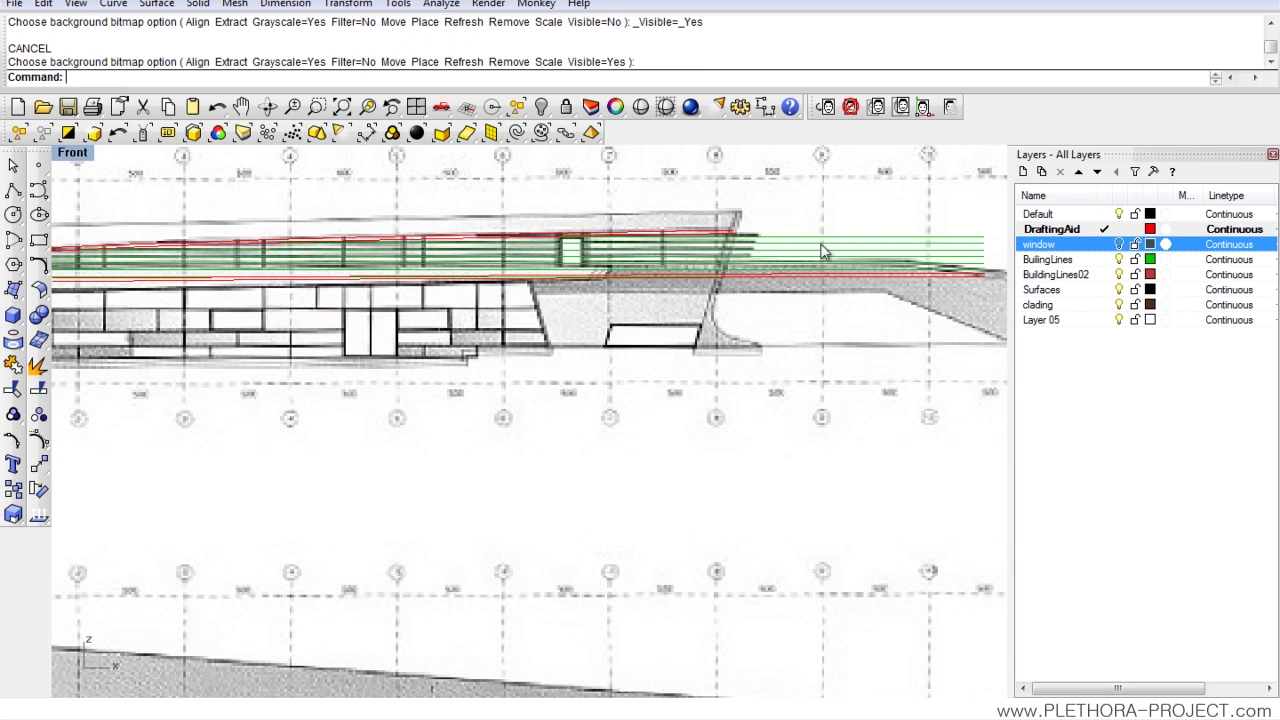
right_drag(824, 247, 735, 280)
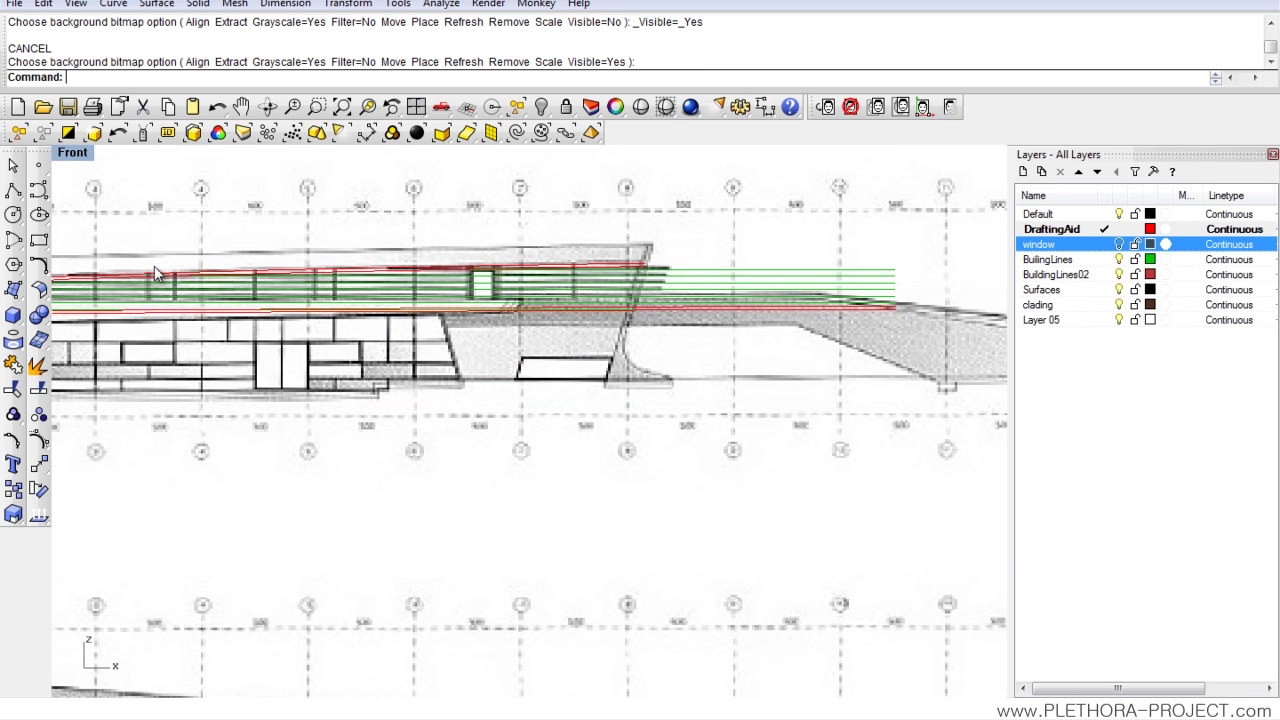
click(16, 192)
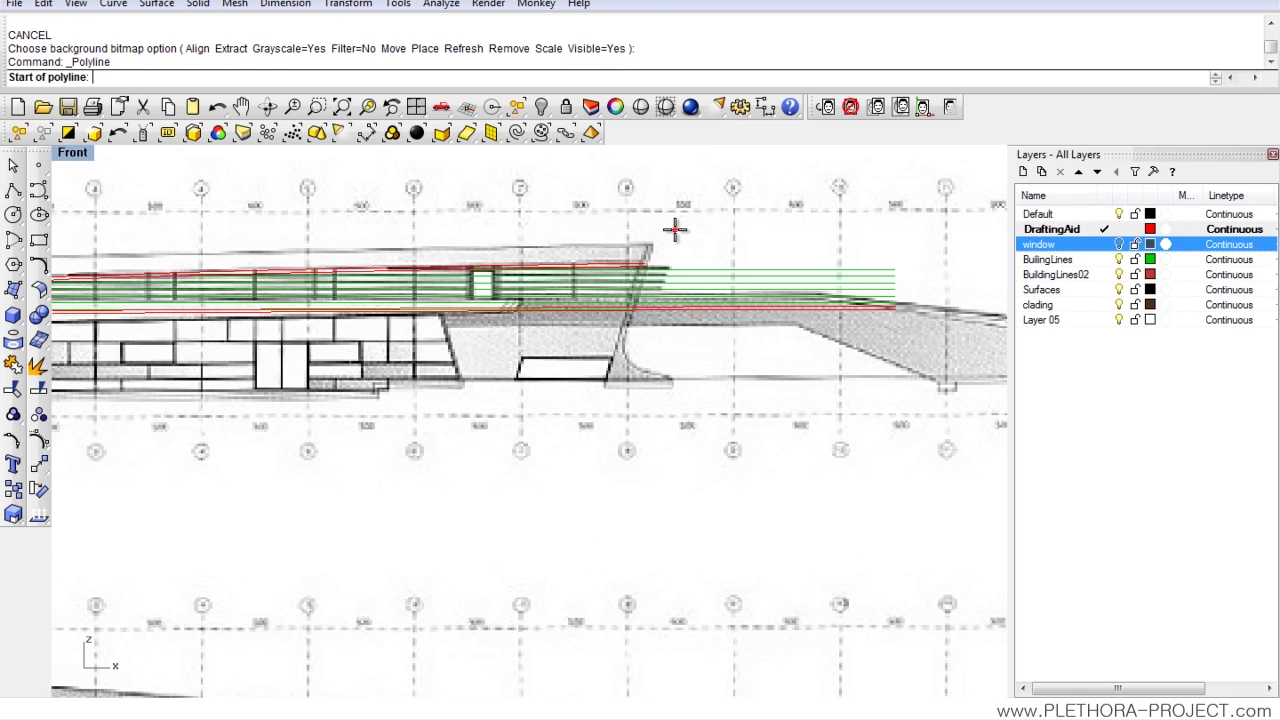
click(679, 220)
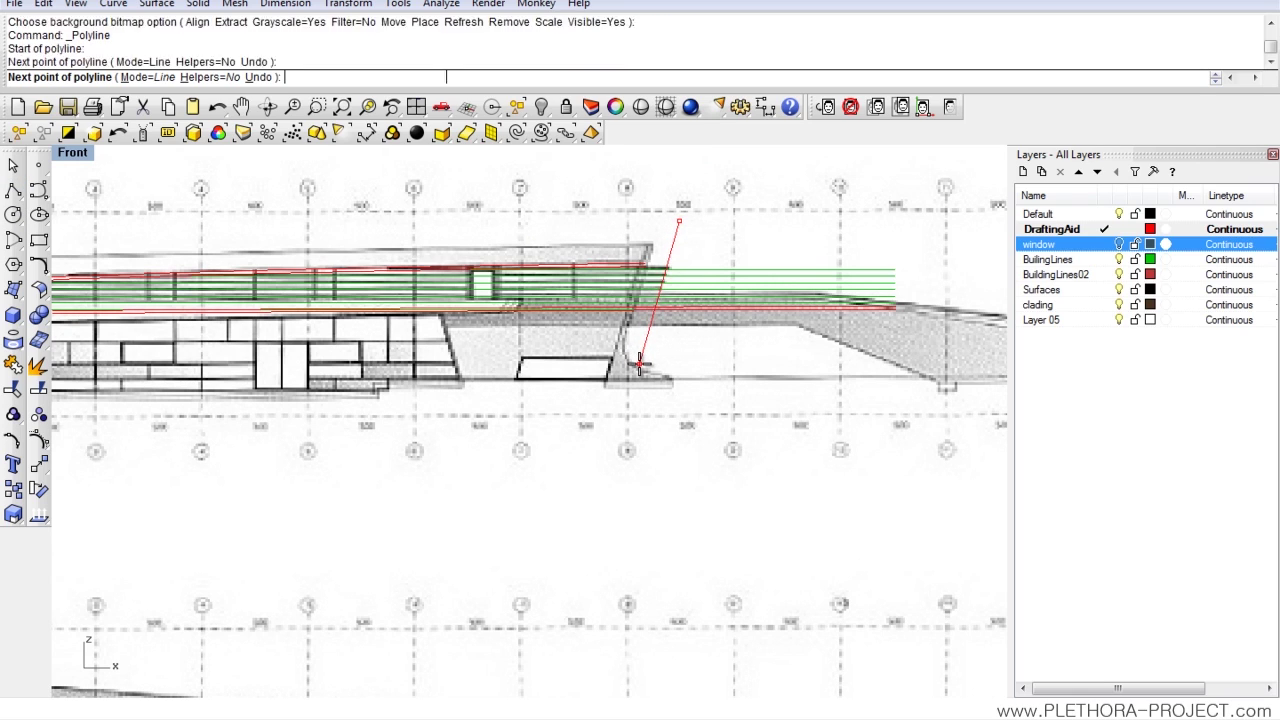
click(639, 365)
key(Return)
scroll(728, 242, up, 5)
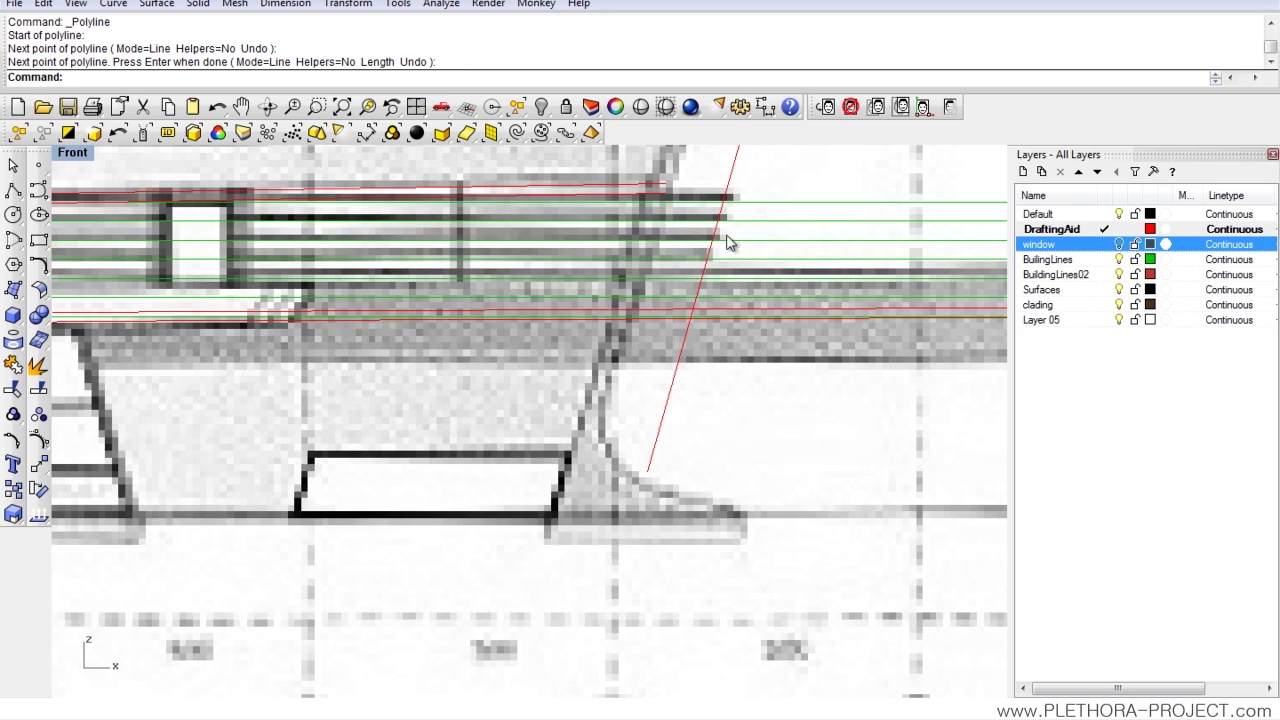
Step: Hide the background bitmap and trim the guide lines beyond the slanted polyline
click(950, 107)
click(950, 107)
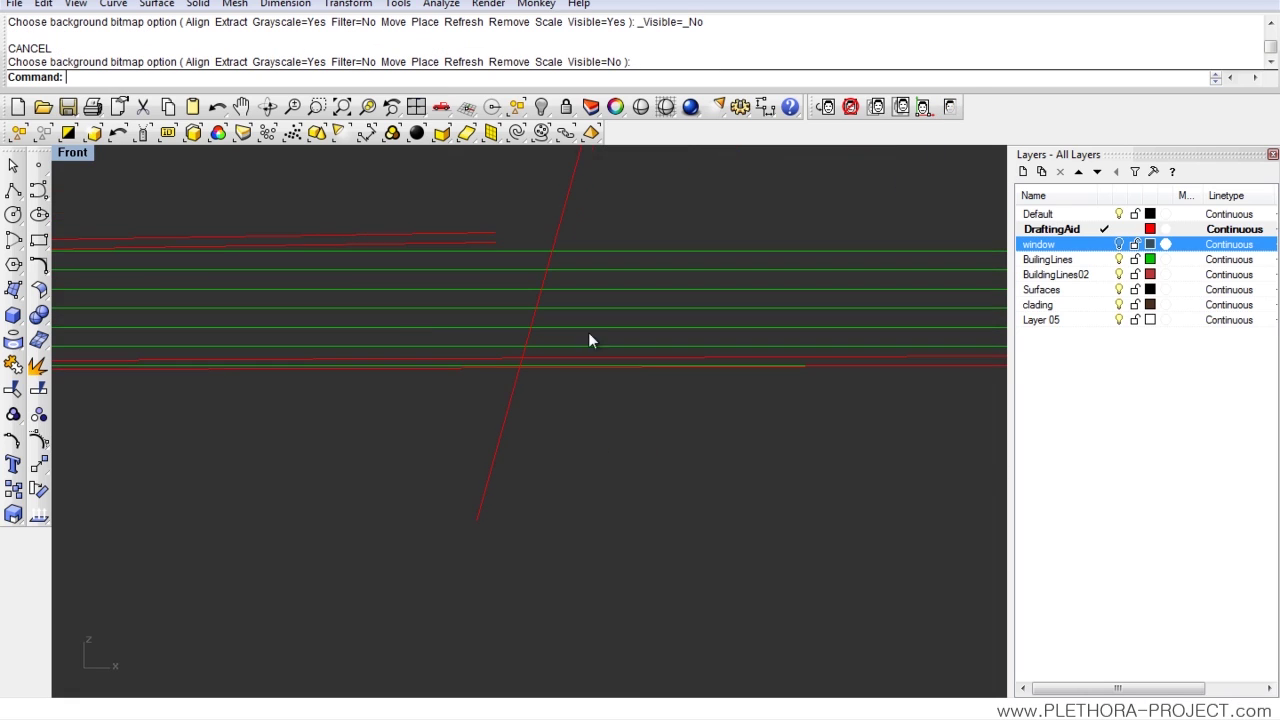
click(38, 364)
click(589, 210)
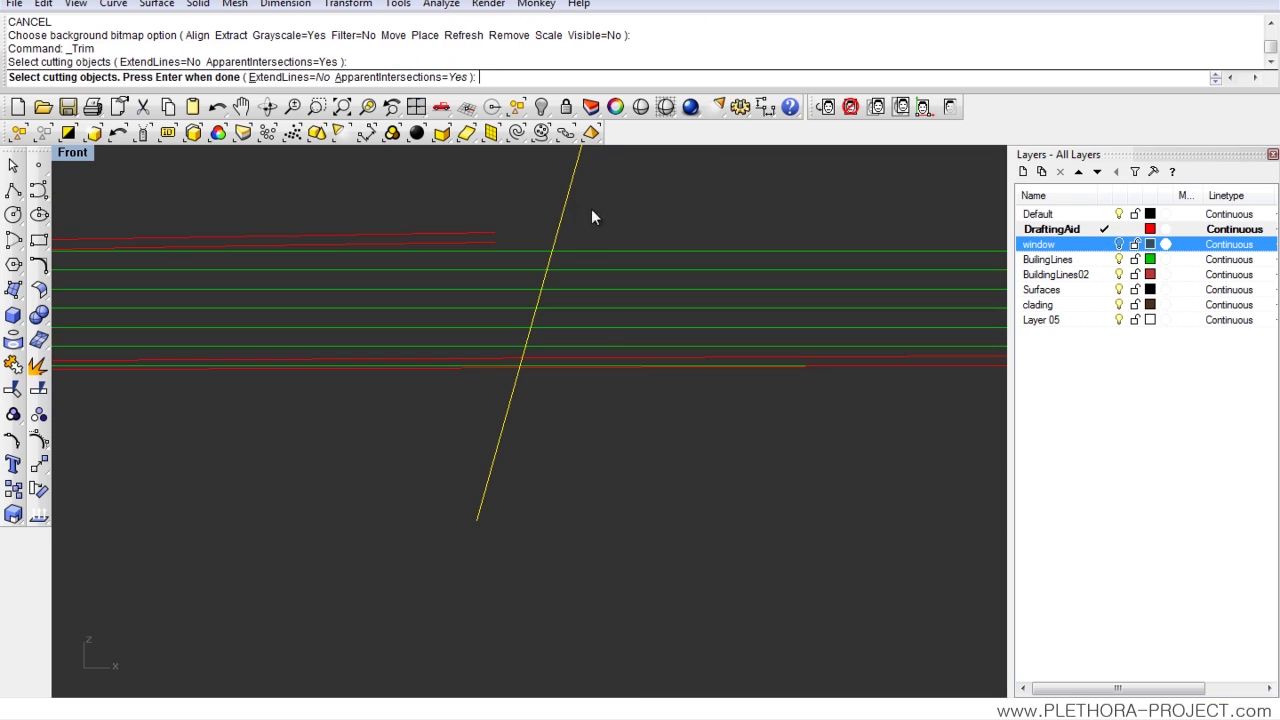
key(Return)
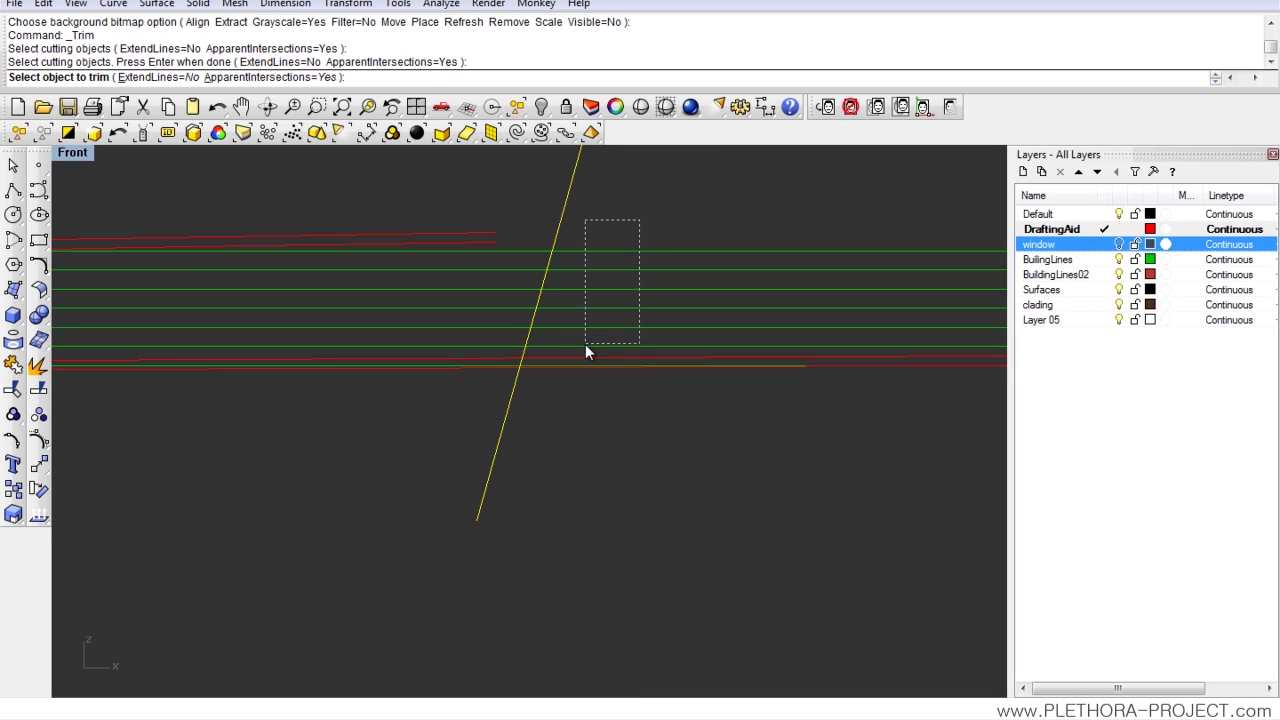
drag(586, 345, 586, 351)
scroll(558, 370, up, 3)
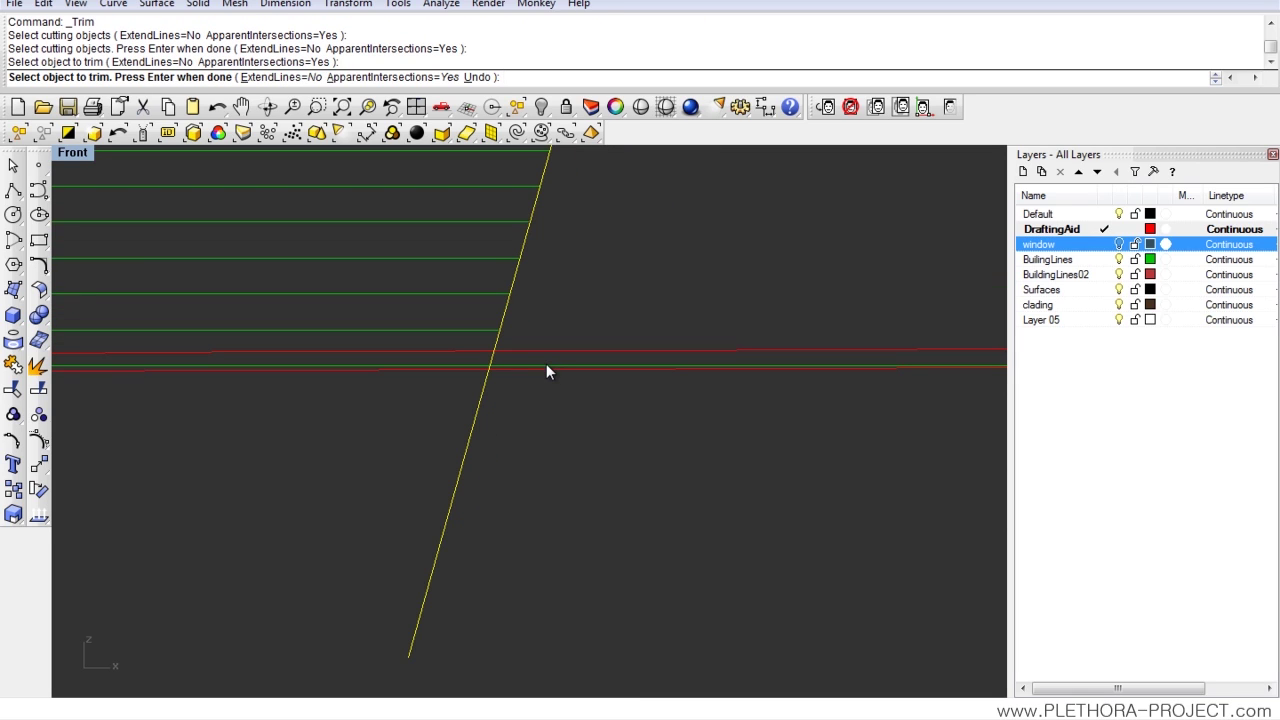
key(Return)
Step: Delete the lowest guide line, which runs between the two lower outline edges
click(538, 365)
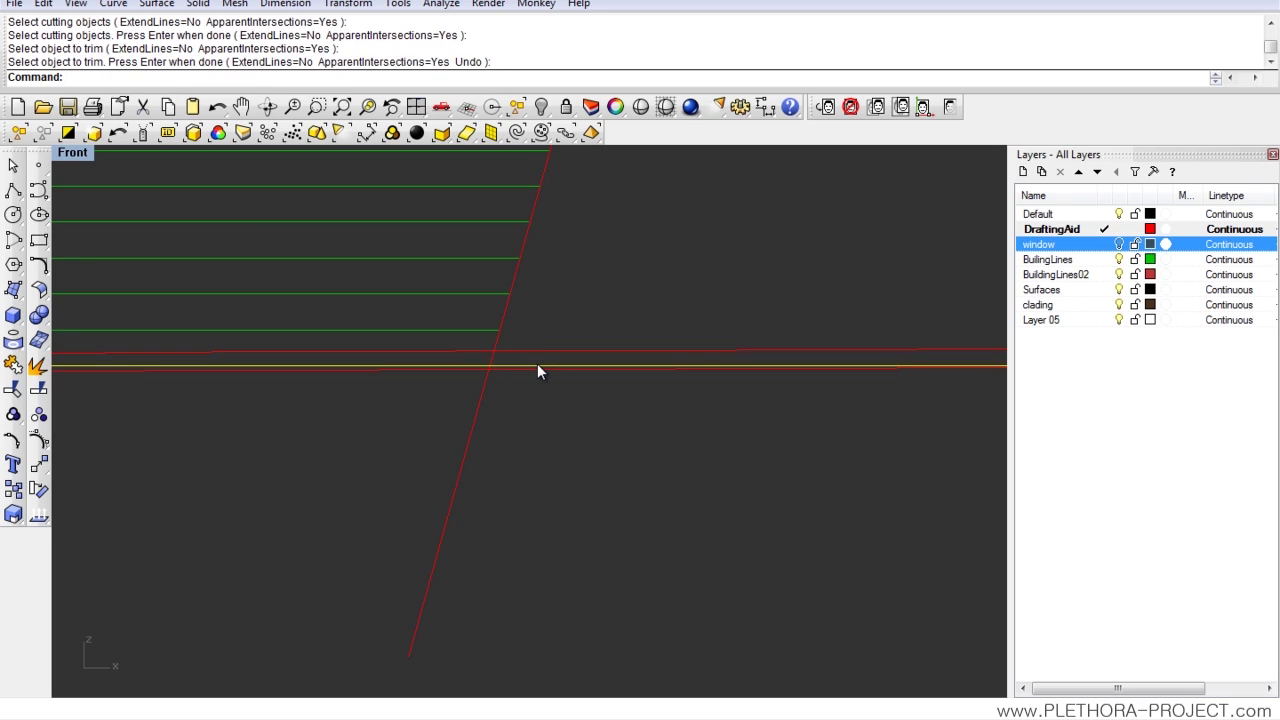
key(Delete)
scroll(537, 371, down, 8)
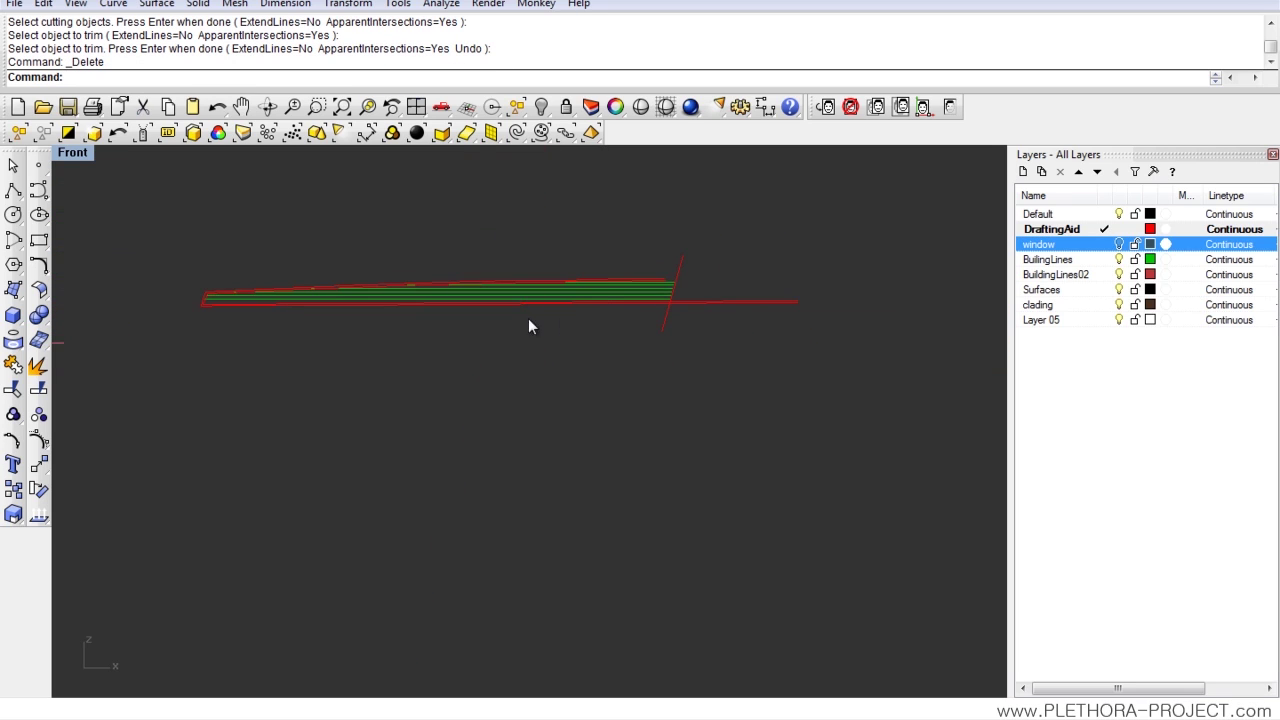
Step: Make BuilingLines the current layer and turn off the DraftingAid layer
scroll(717, 290, up, 2)
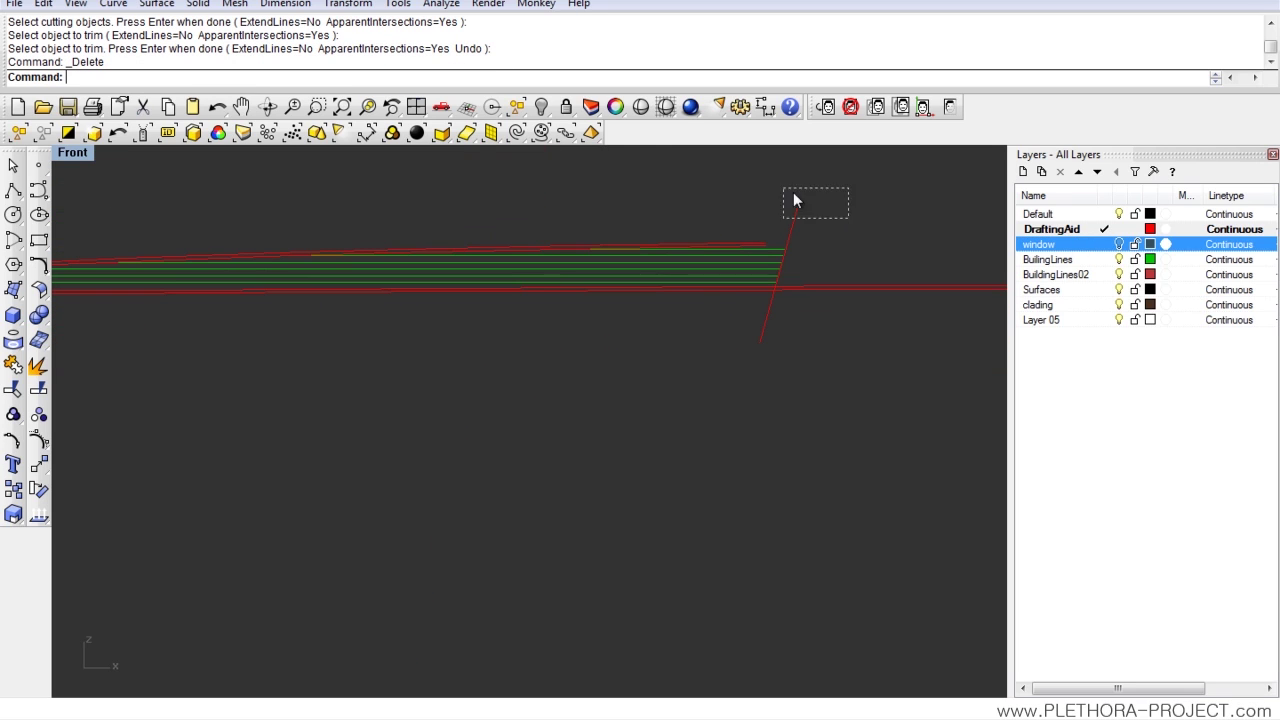
drag(793, 200, 786, 212)
click(1104, 259)
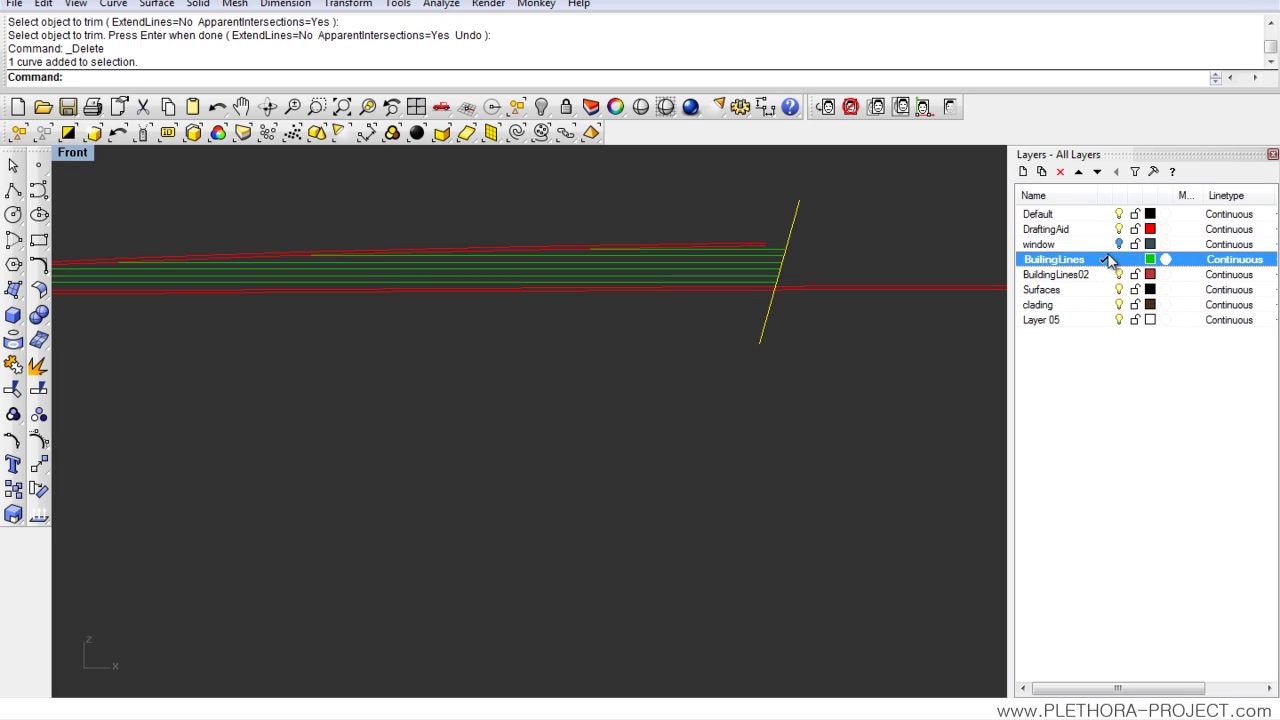
click(1119, 229)
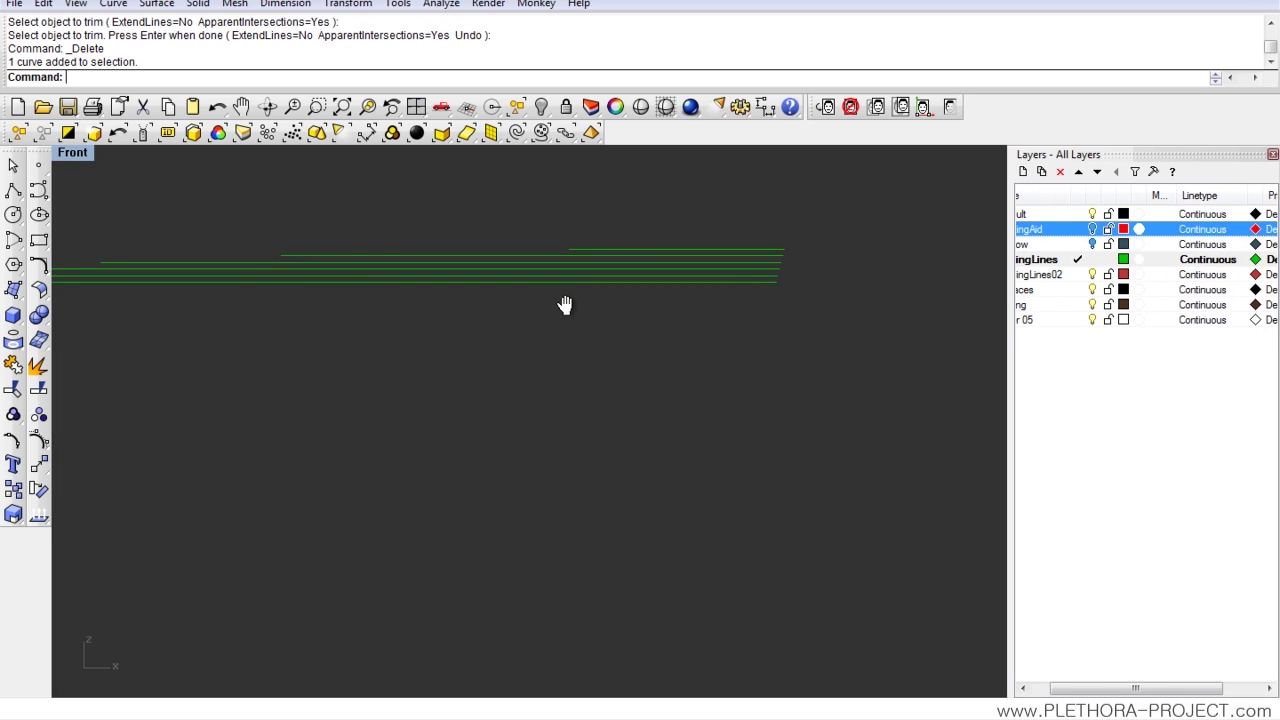
Step: Show all hidden objects and switch from the maximized Front view to a maximized Perspective view
right_drag(566, 306, 677, 309)
text(sh)
key(Return)
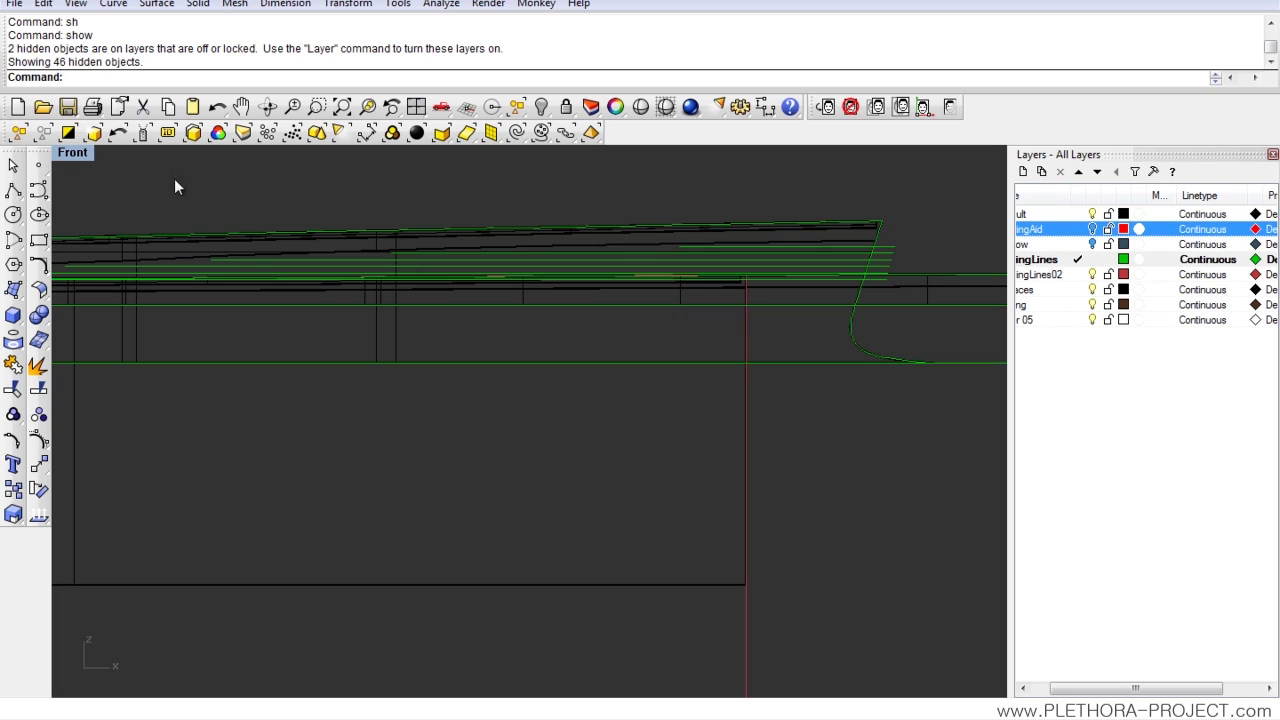
double_click(77, 150)
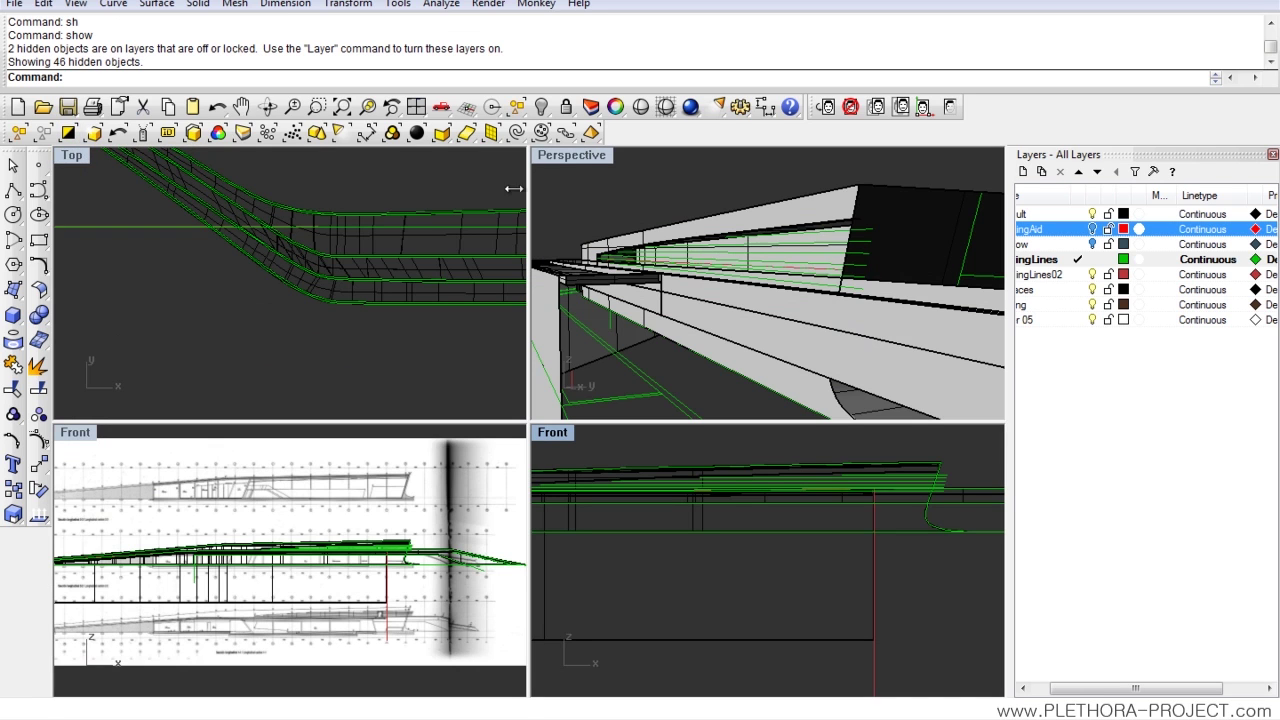
double_click(569, 157)
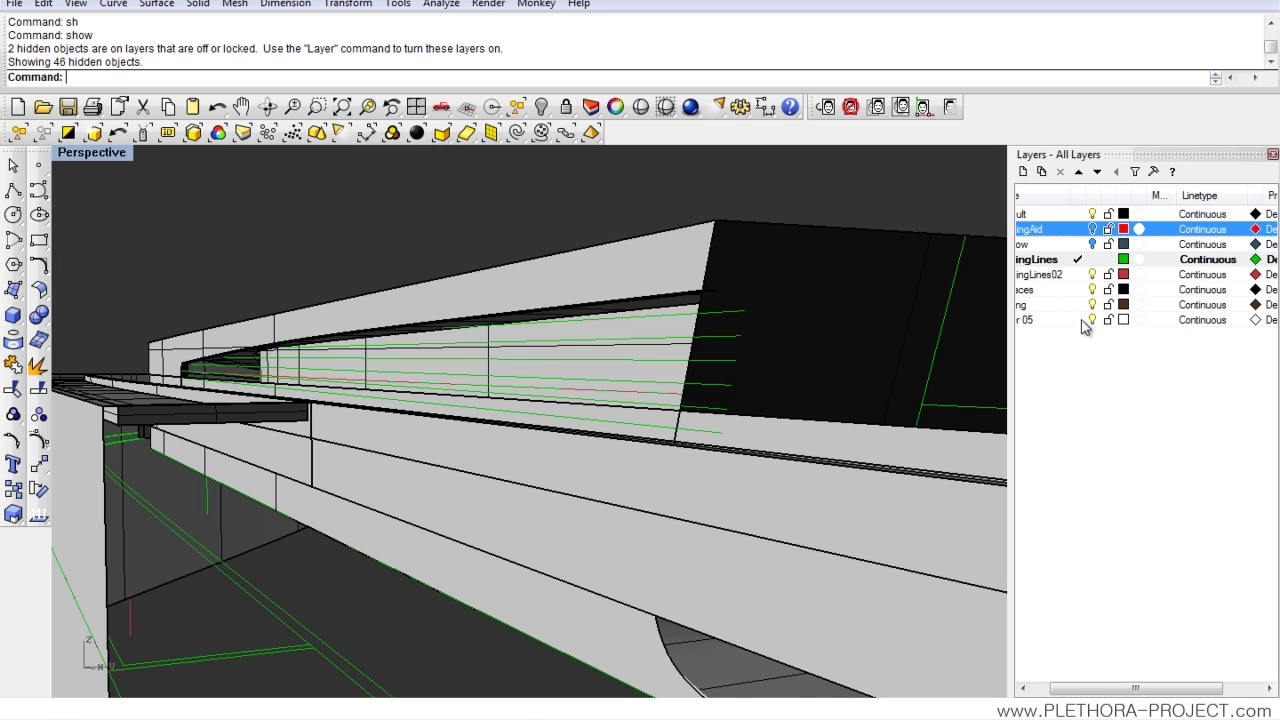
Step: Turn the window layer back on to display the glazing surface behind the guide lines
drag(1113, 688, 1095, 688)
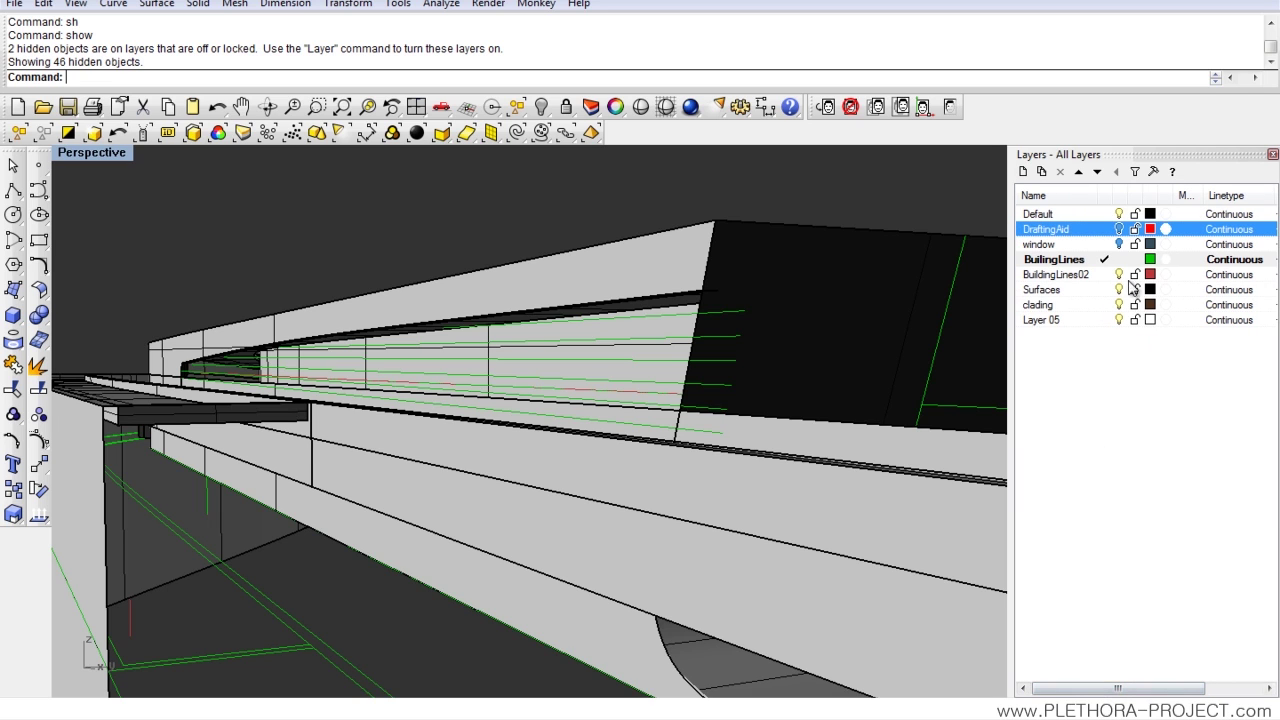
click(1119, 244)
right_drag(856, 324, 425, 410)
scroll(413, 408, up, 4)
Step: Hide the parapet surface running alongside the stairs in front of the window band
click(540, 437)
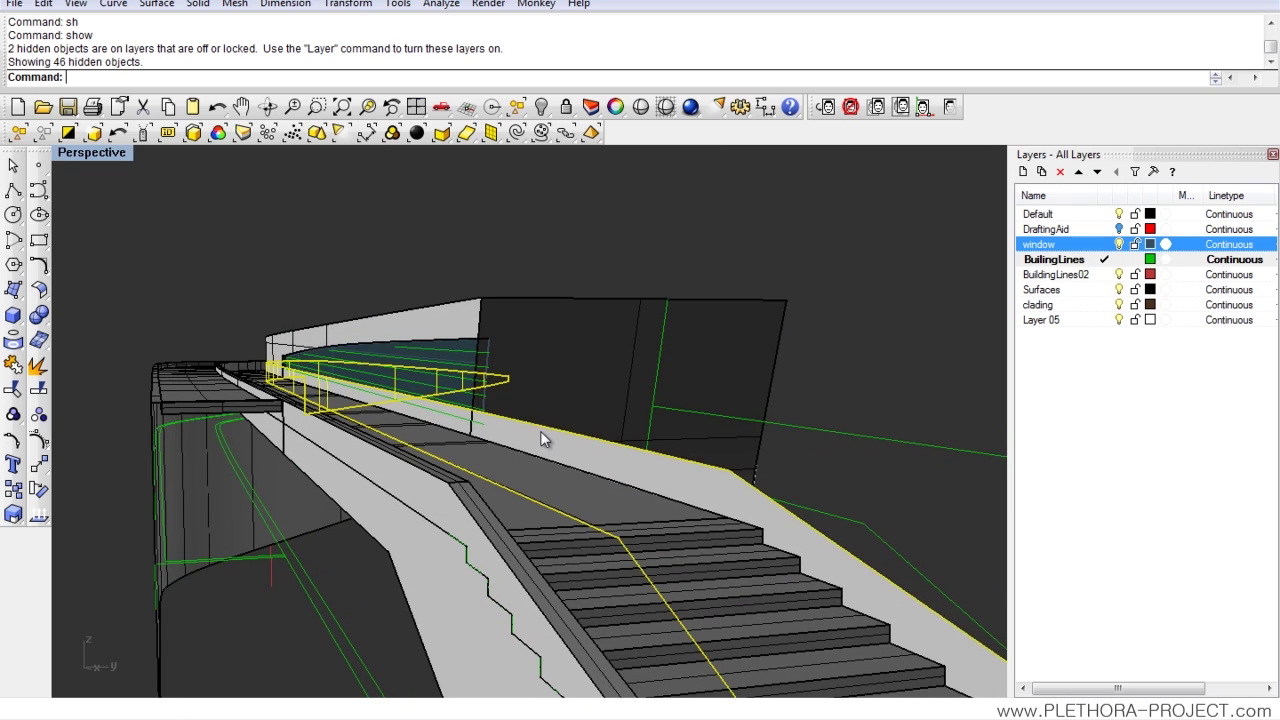
text(h)
key(Return)
Step: Isolate the facade wall surface with all objects on the window and BuilingLines layers by inverting the selection and hiding everything else
right_drag(557, 423, 345, 390)
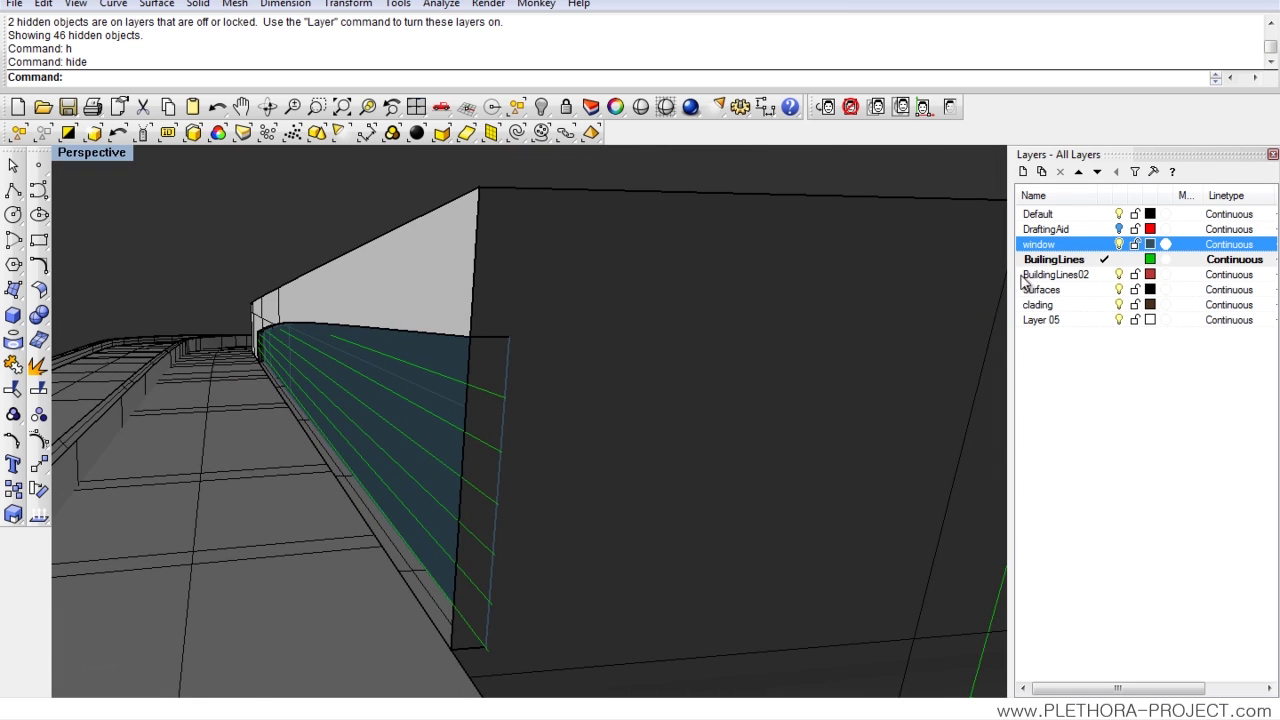
right_drag(545, 405, 512, 432)
scroll(480, 424, down, 6)
scroll(526, 397, up, 4)
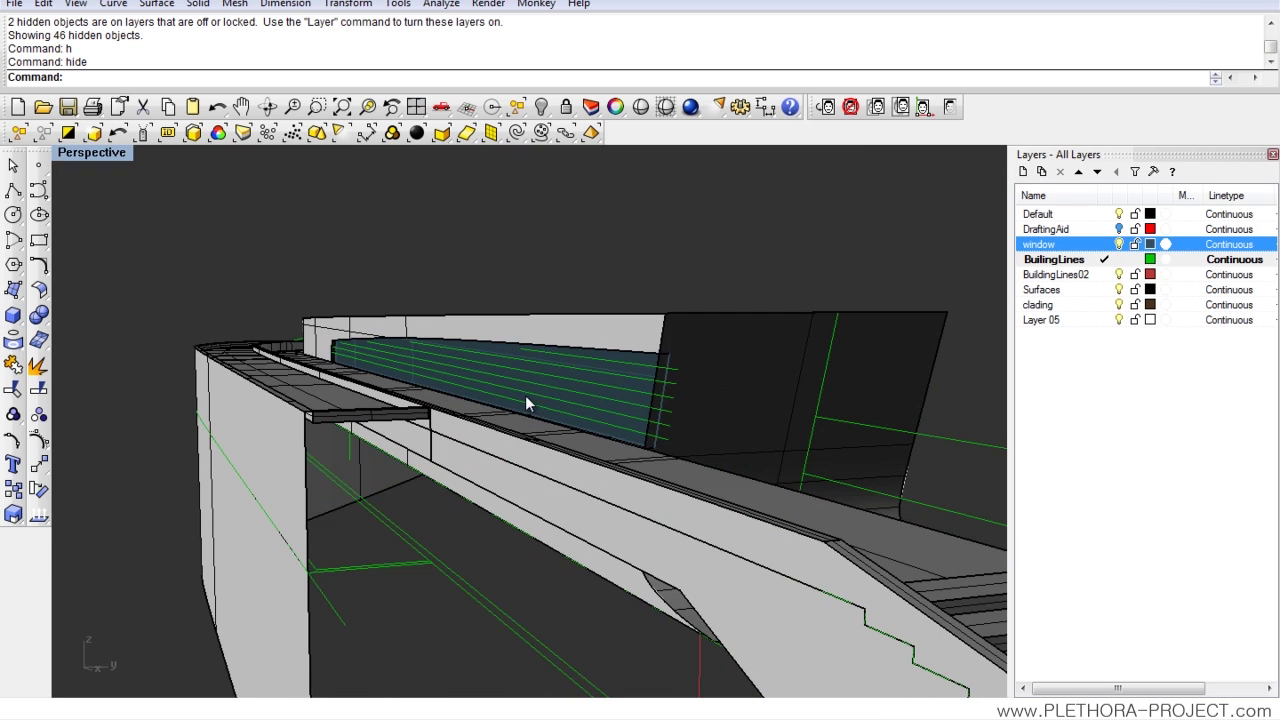
click(553, 323)
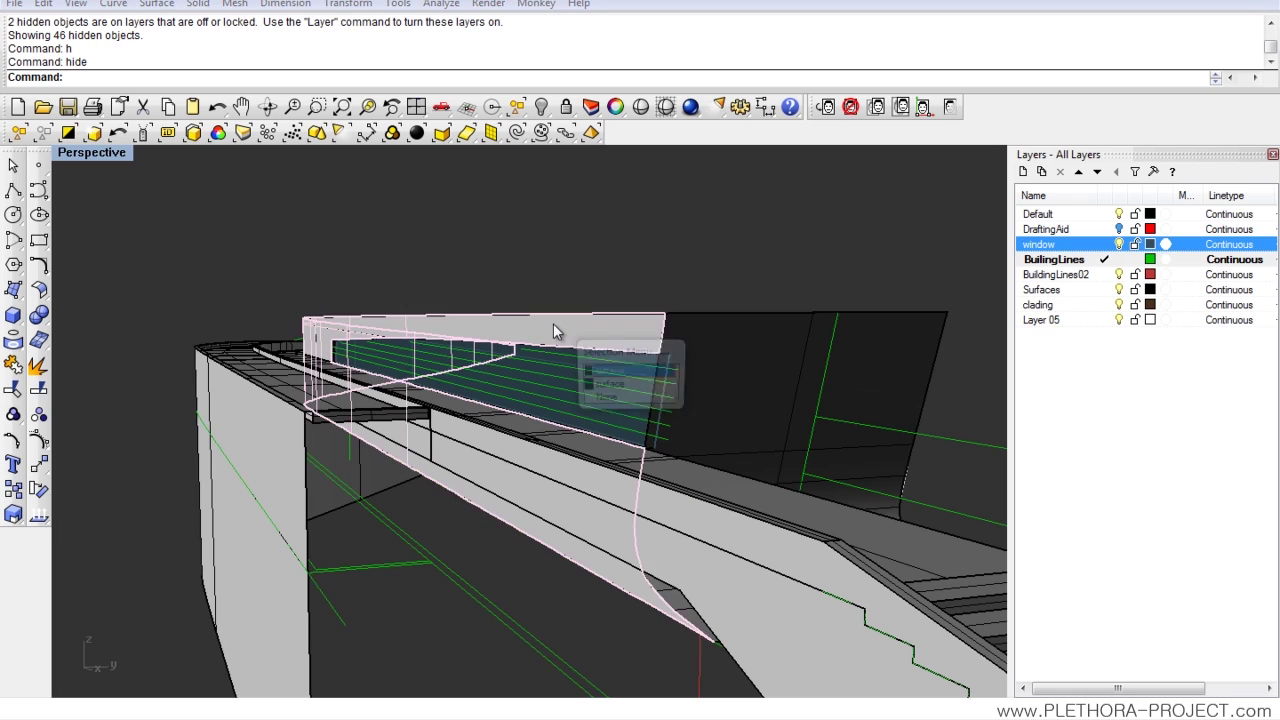
click(604, 383)
right_drag(529, 376, 535, 343)
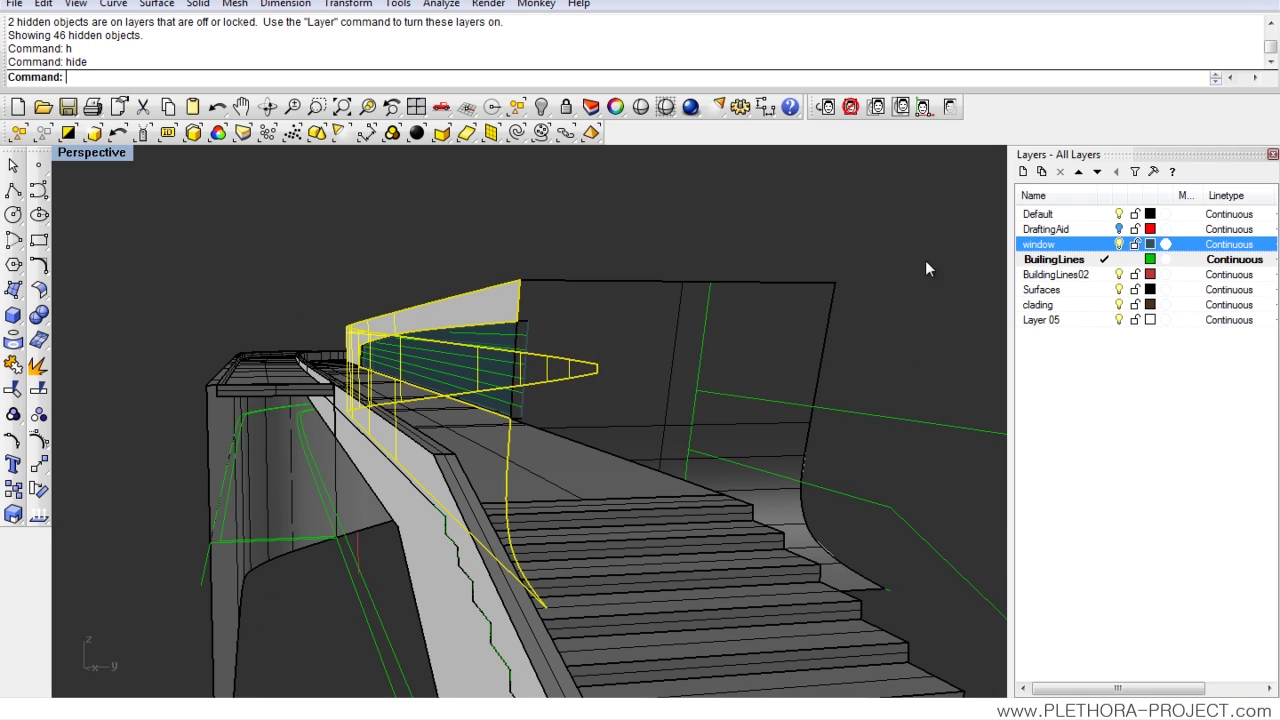
right_click(1057, 250)
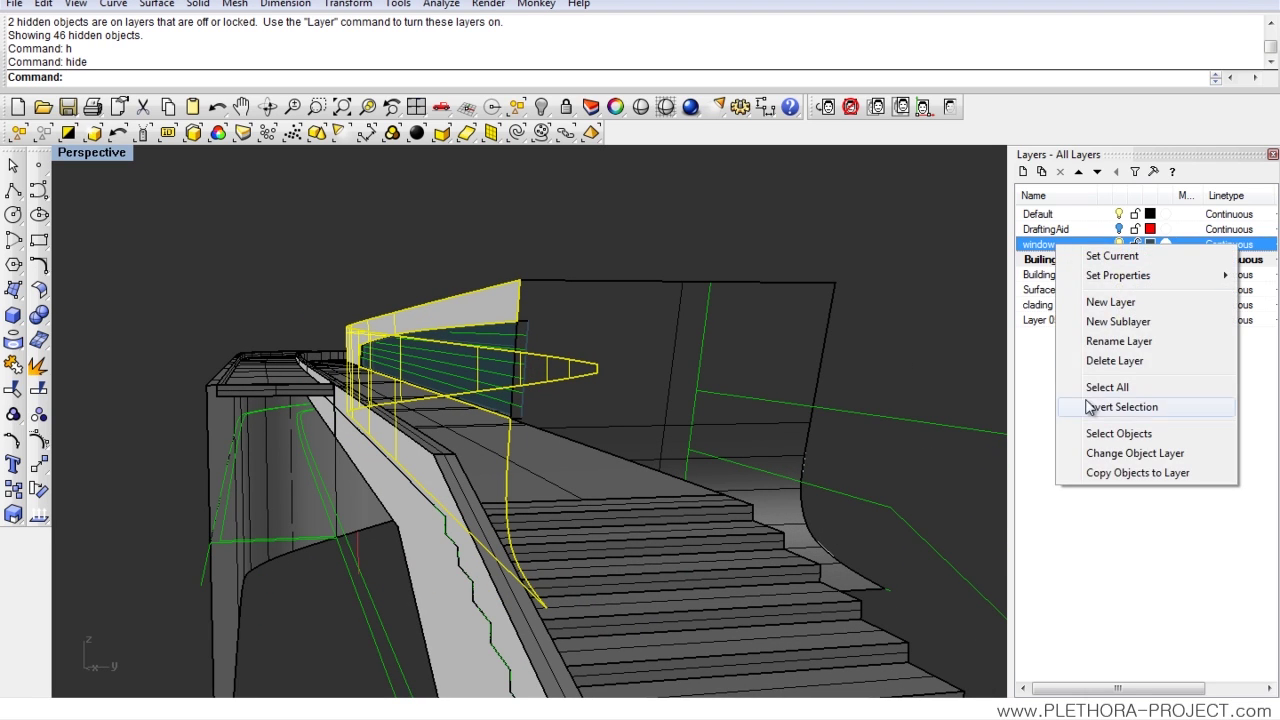
click(1095, 433)
right_click(1058, 259)
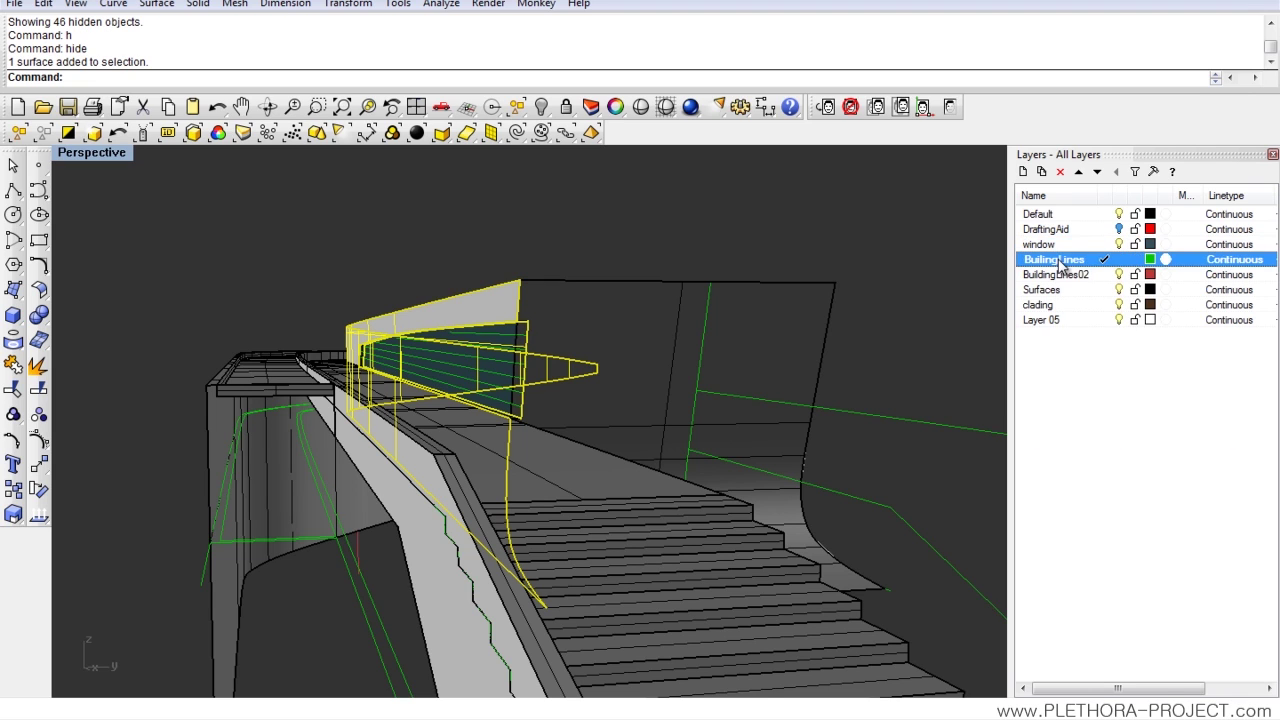
click(1113, 450)
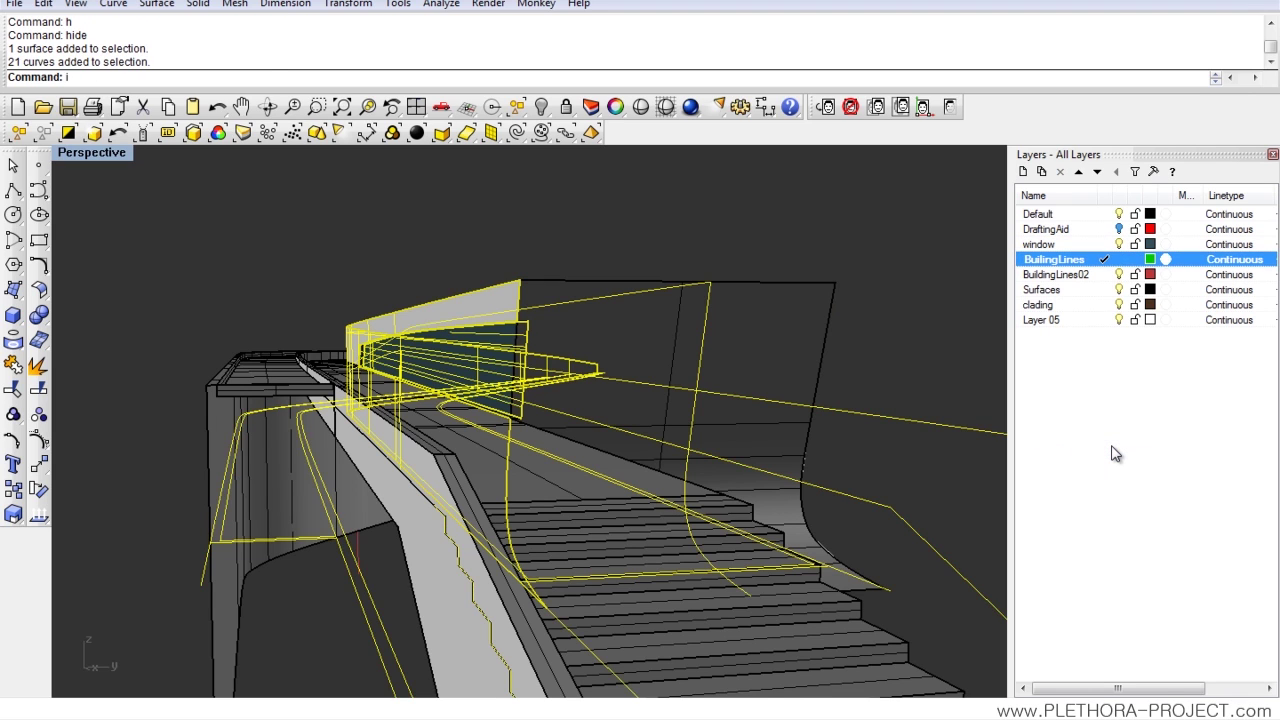
text(invert)
key(Return)
text(h)
key(Return)
Step: Hide the six long building curves that run along and far beyond the facade wall
right_drag(578, 450, 652, 550)
drag(604, 514, 606, 514)
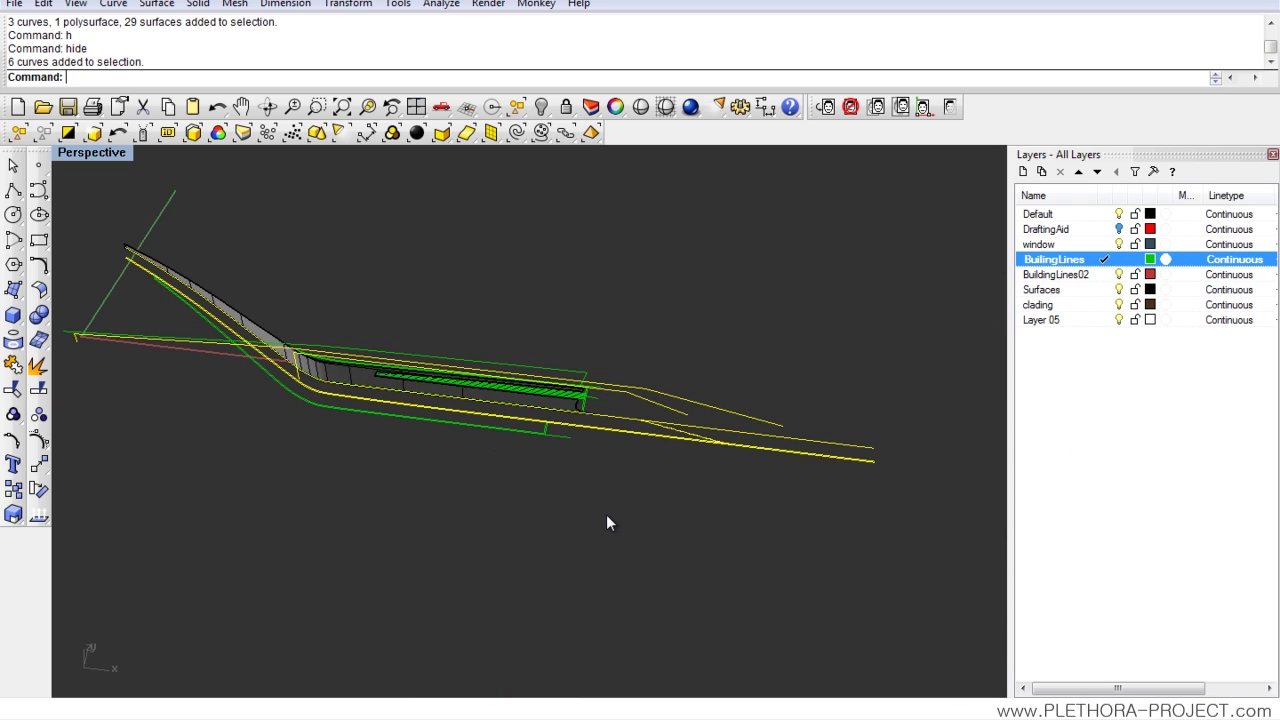
key(Escape)
text(h)
key(Return)
right_drag(574, 499, 588, 474)
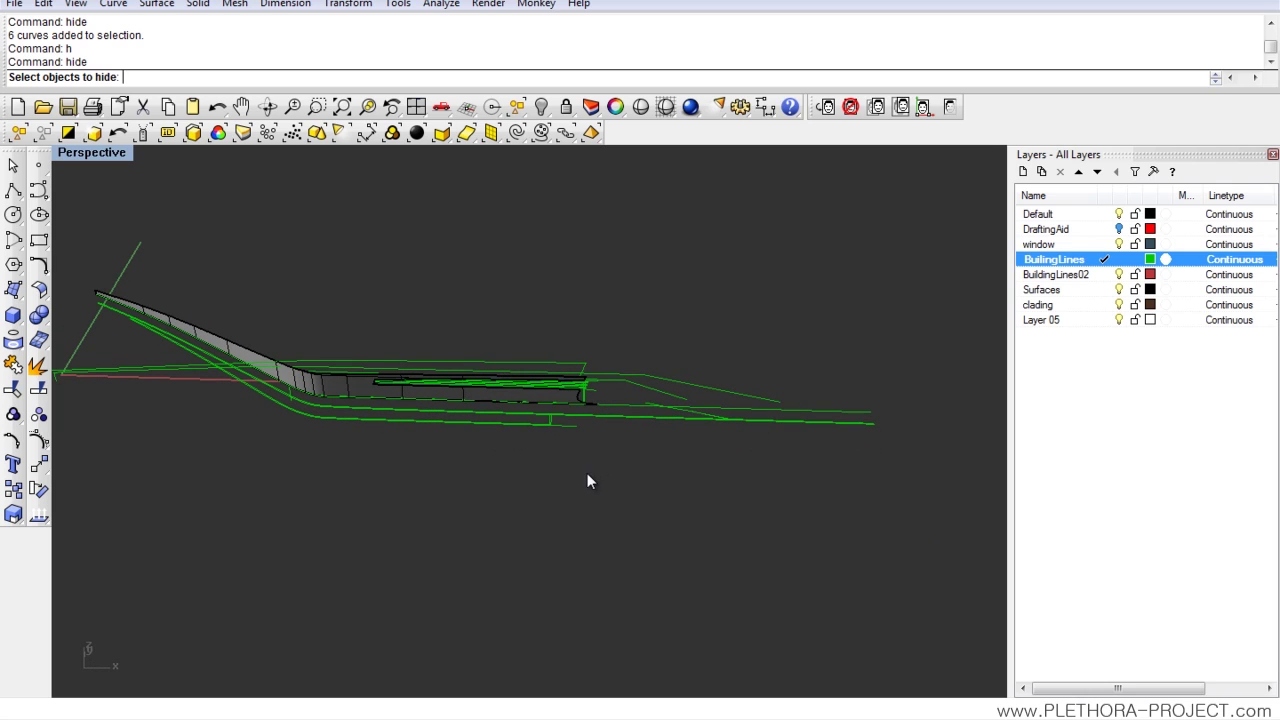
key(Escape)
drag(620, 468, 617, 469)
text(h)
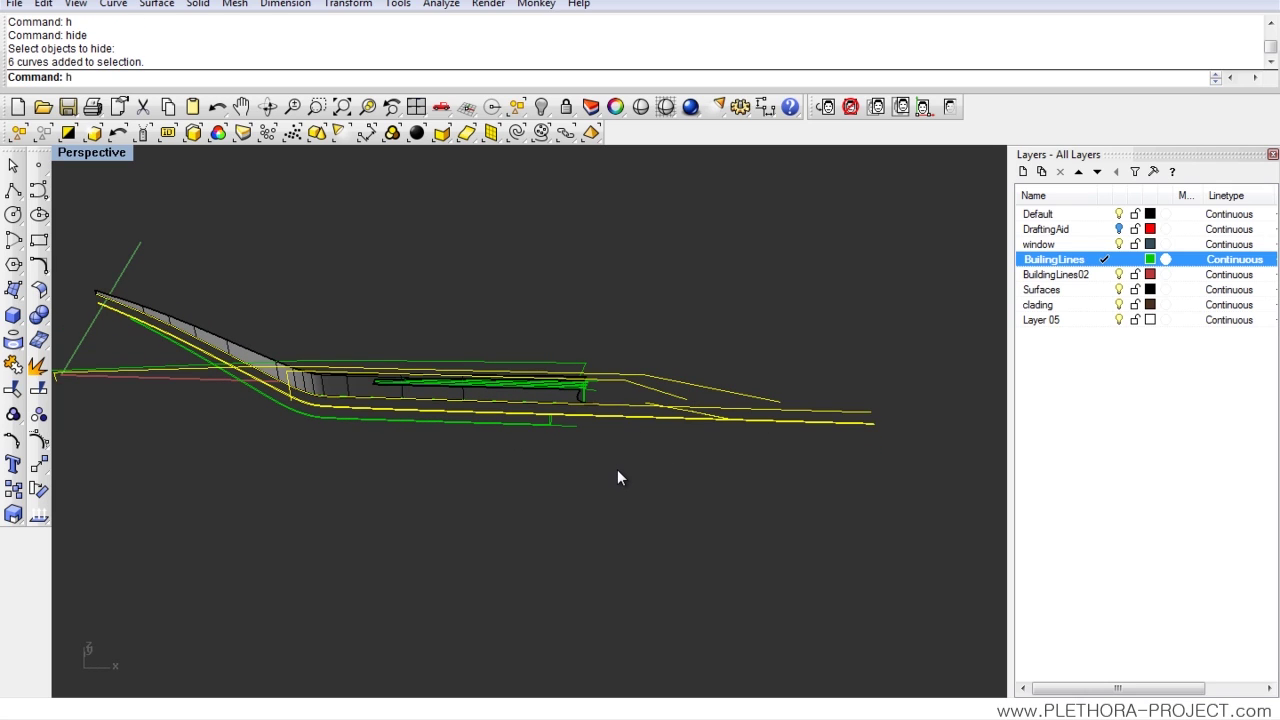
key(Return)
Step: Hide the two leftover building curves in front of the curved end of the facade wall
right_drag(617, 469, 260, 424)
scroll(347, 390, up, 7)
drag(213, 481, 211, 484)
text(h)
key(Return)
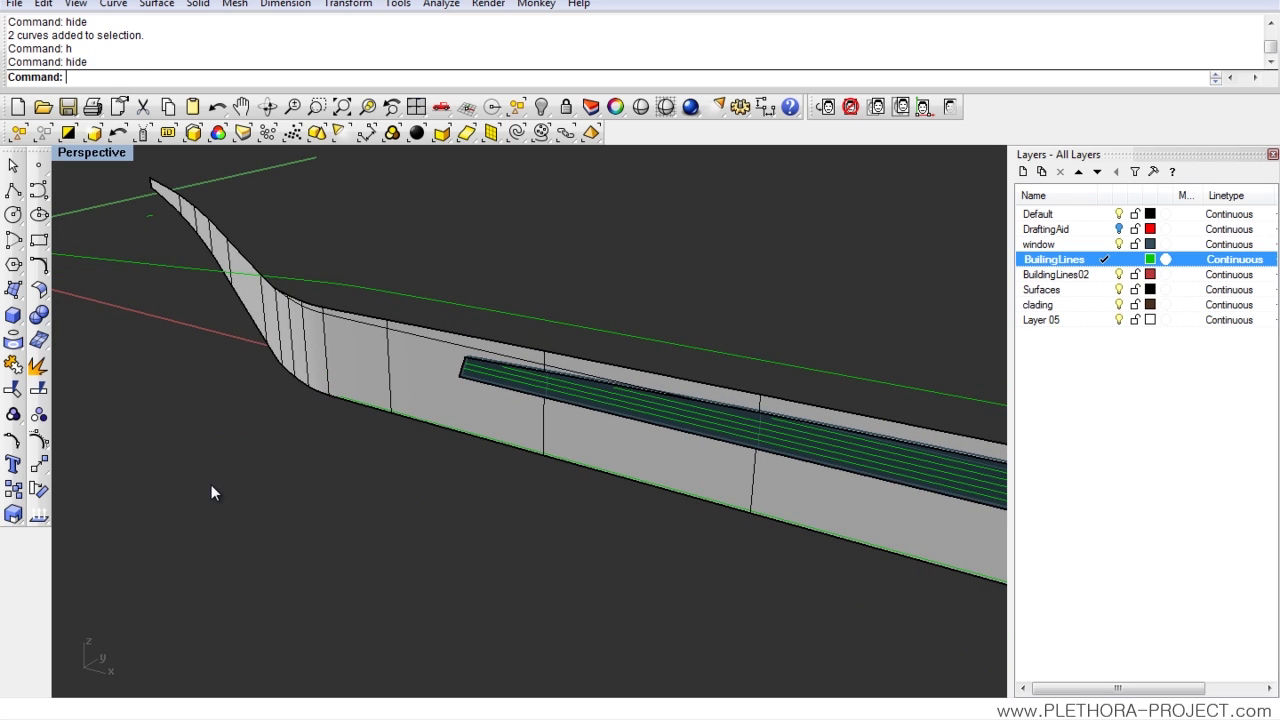
Step: Hide the remaining building curves around the facade, including the short stray line below it, keeping only the window guide lines
right_drag(258, 478, 650, 420)
drag(674, 373, 615, 428)
drag(539, 527, 538, 527)
text(h)
key(Return)
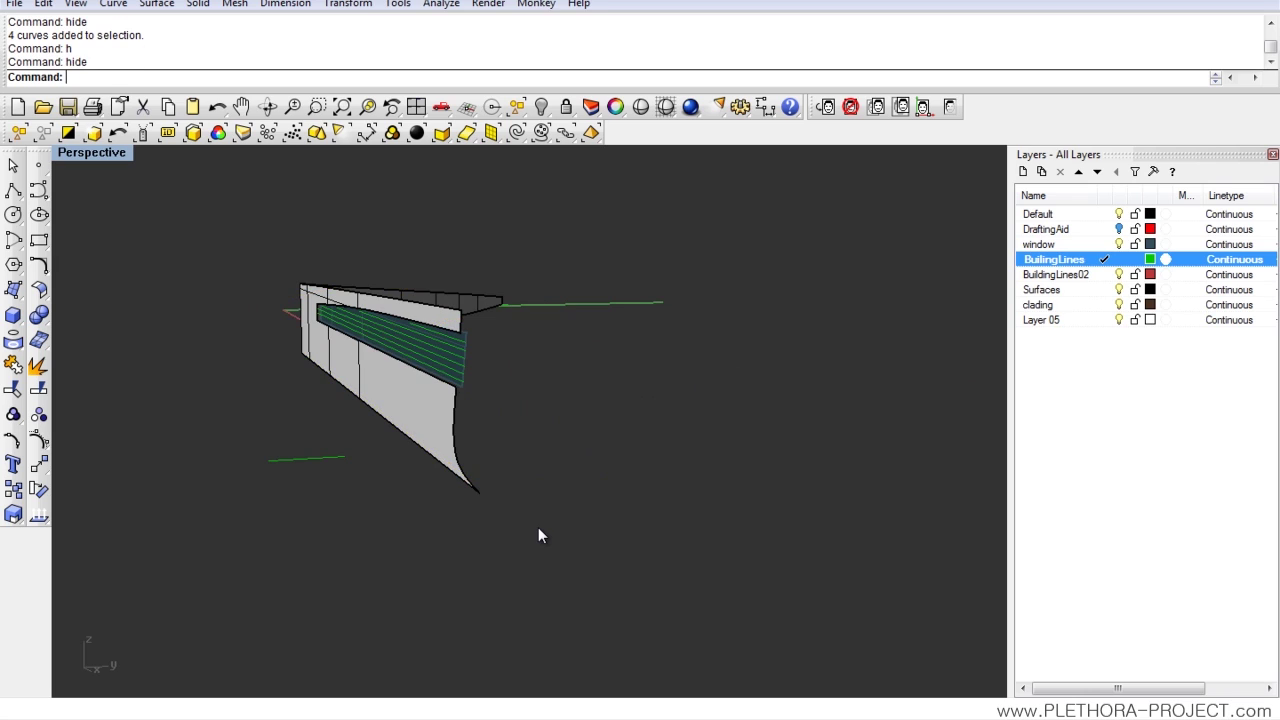
right_drag(550, 523, 712, 493)
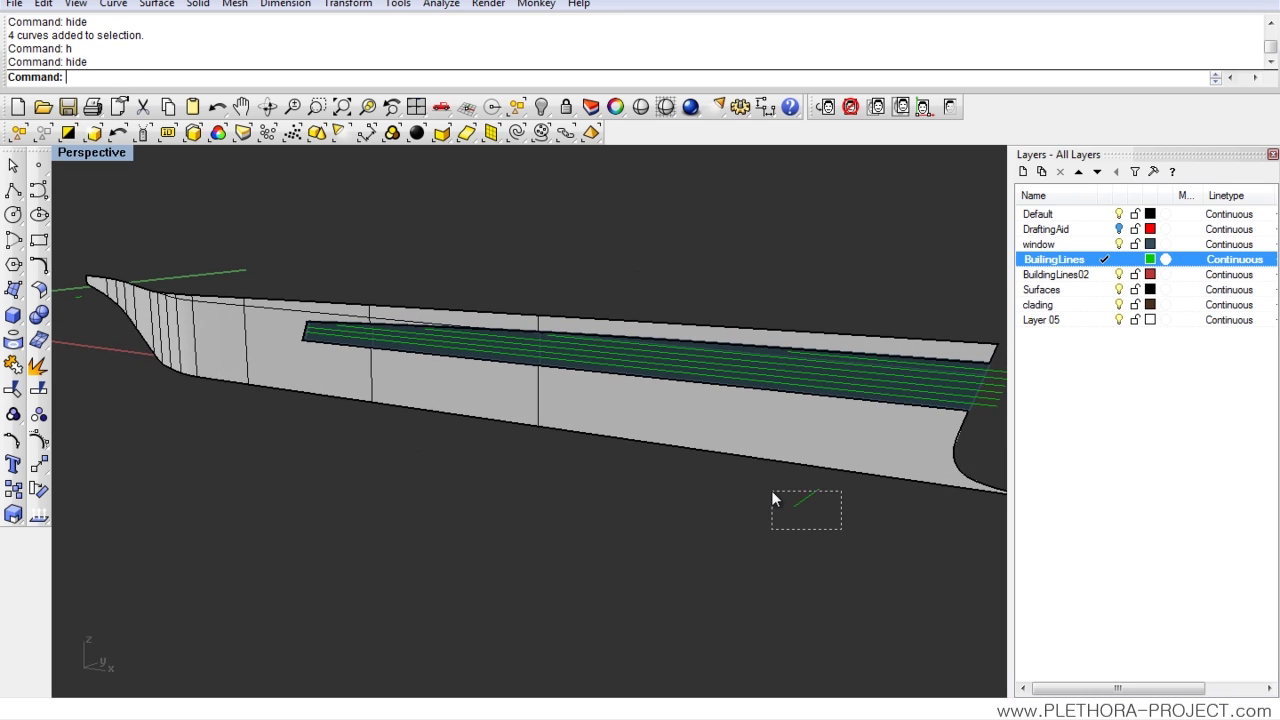
drag(771, 490, 771, 488)
text(h)
key(Return)
right_drag(789, 478, 458, 402)
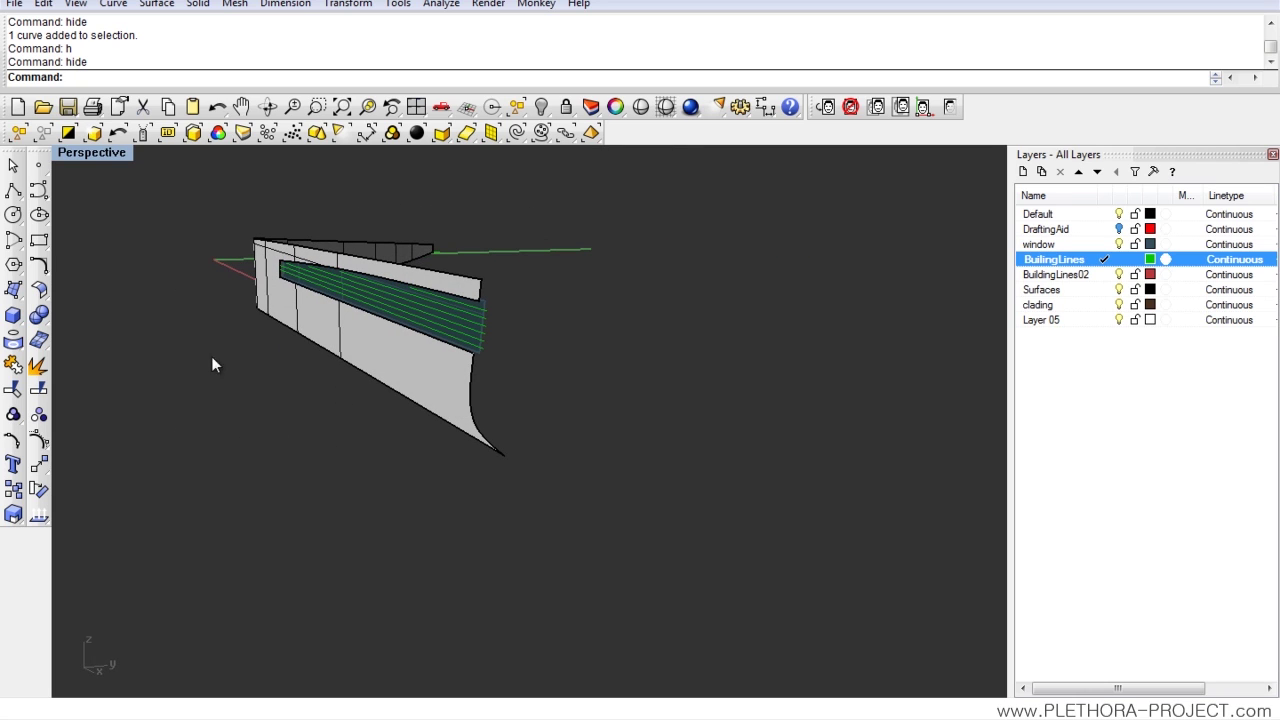
Step: Change the Front viewport holding the background drawing to a Right view and maximize it
double_click(93, 152)
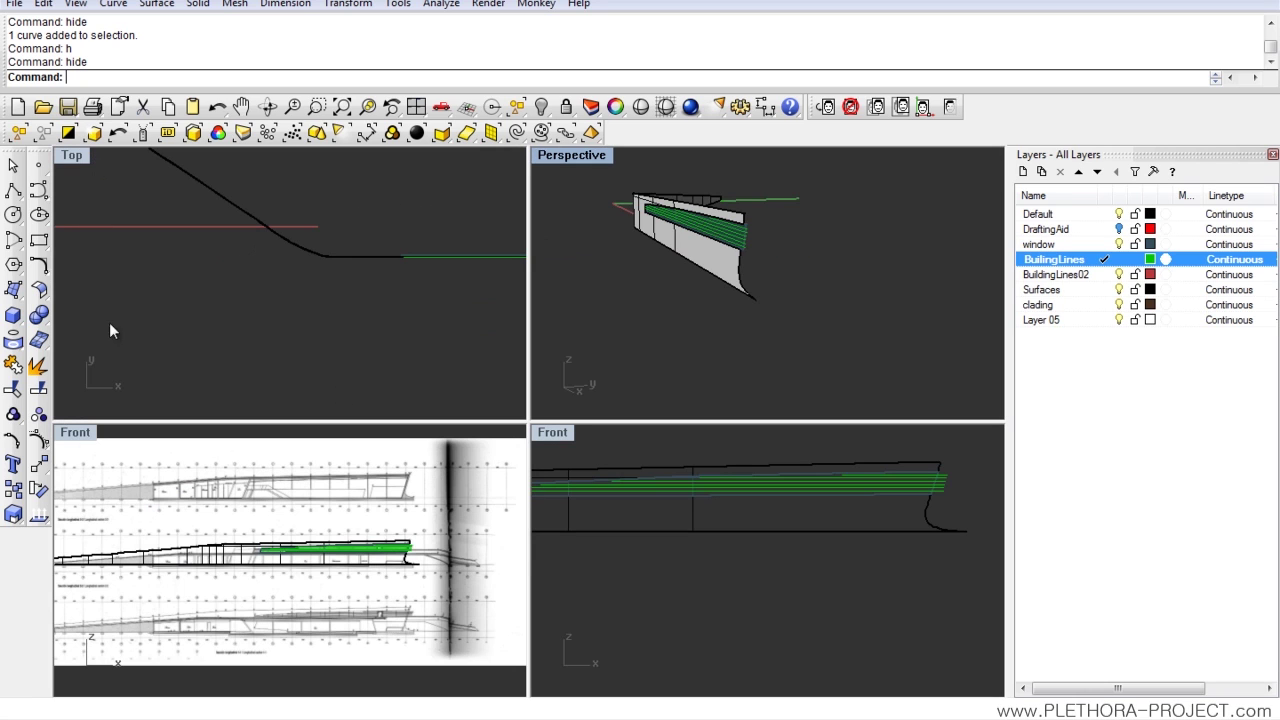
click(76, 433)
mouse_move(127, 462)
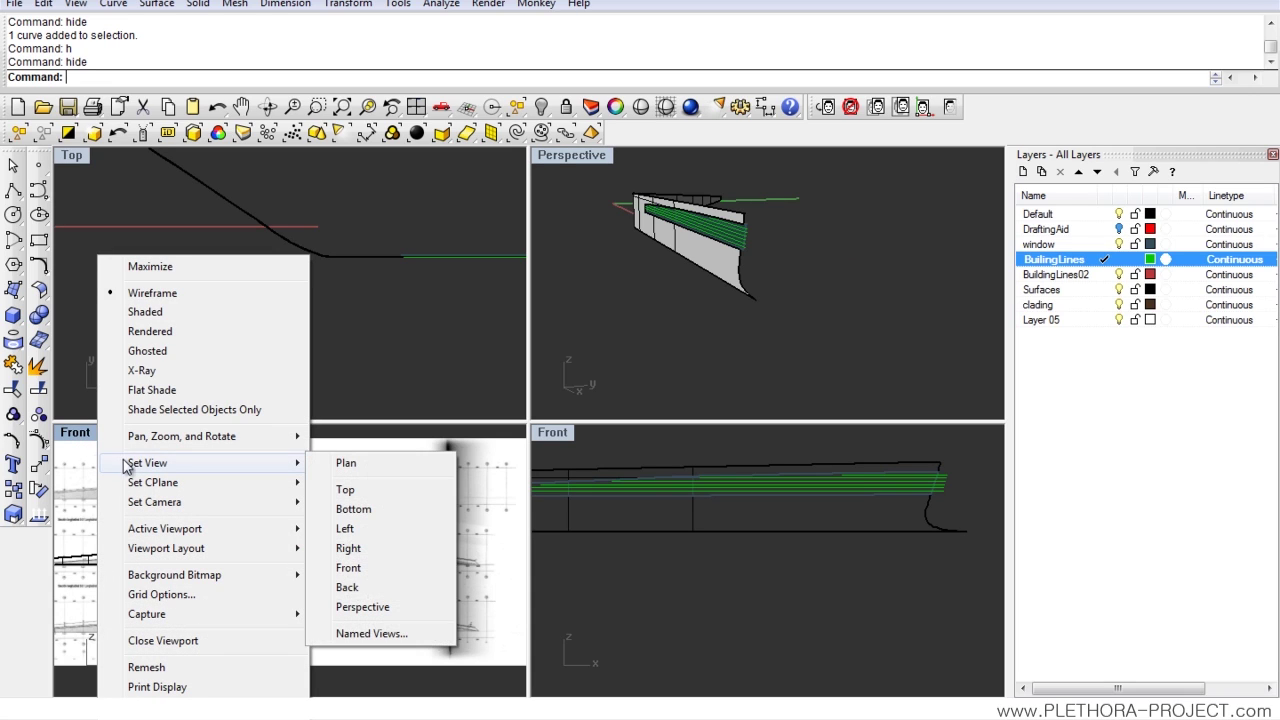
click(367, 548)
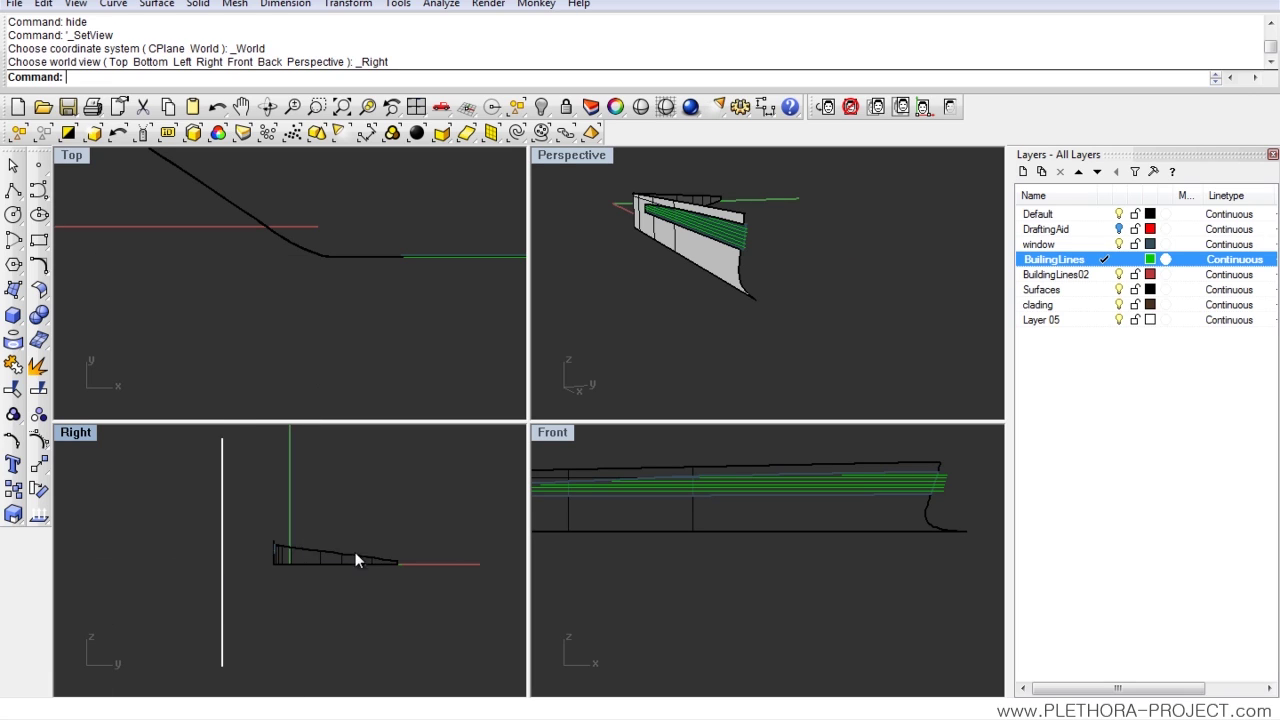
double_click(80, 433)
Step: Draw a short horizontal polyline in the empty space beside the facade as the chord of the louver profile
scroll(553, 338, up, 5)
scroll(552, 337, up, 8)
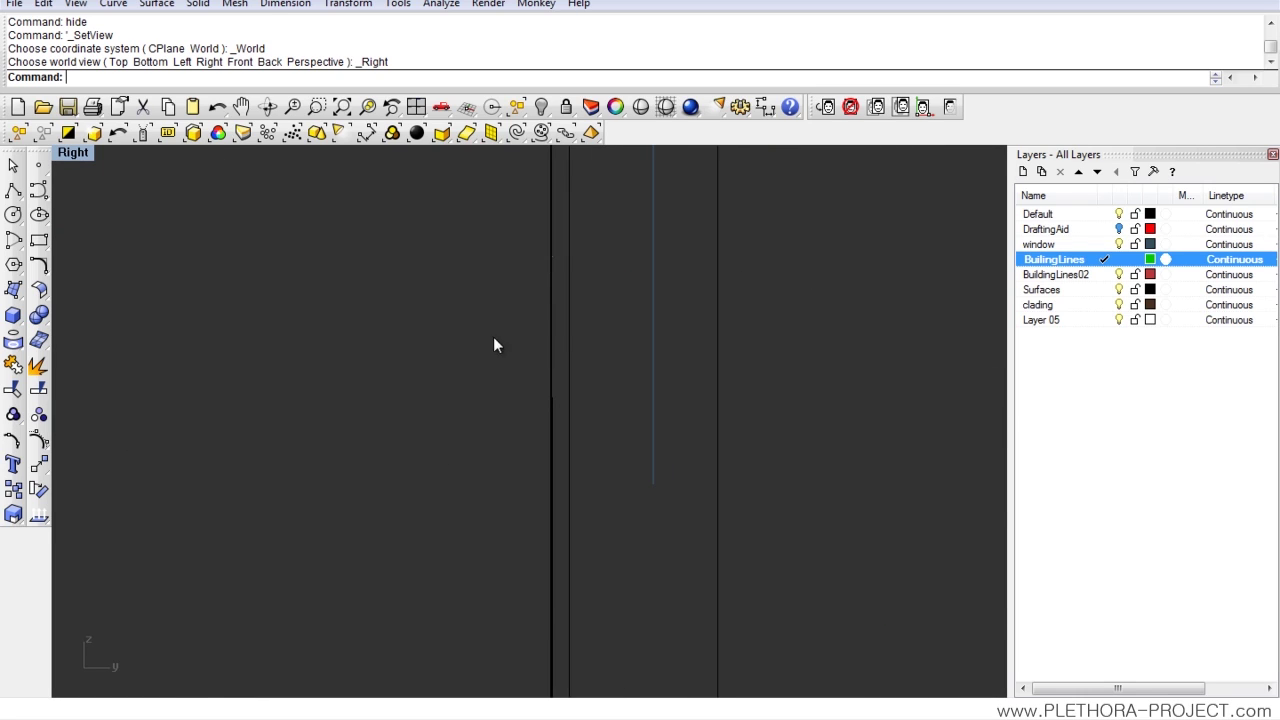
scroll(493, 336, down, 6)
right_drag(352, 352, 587, 423)
scroll(643, 475, down, 8)
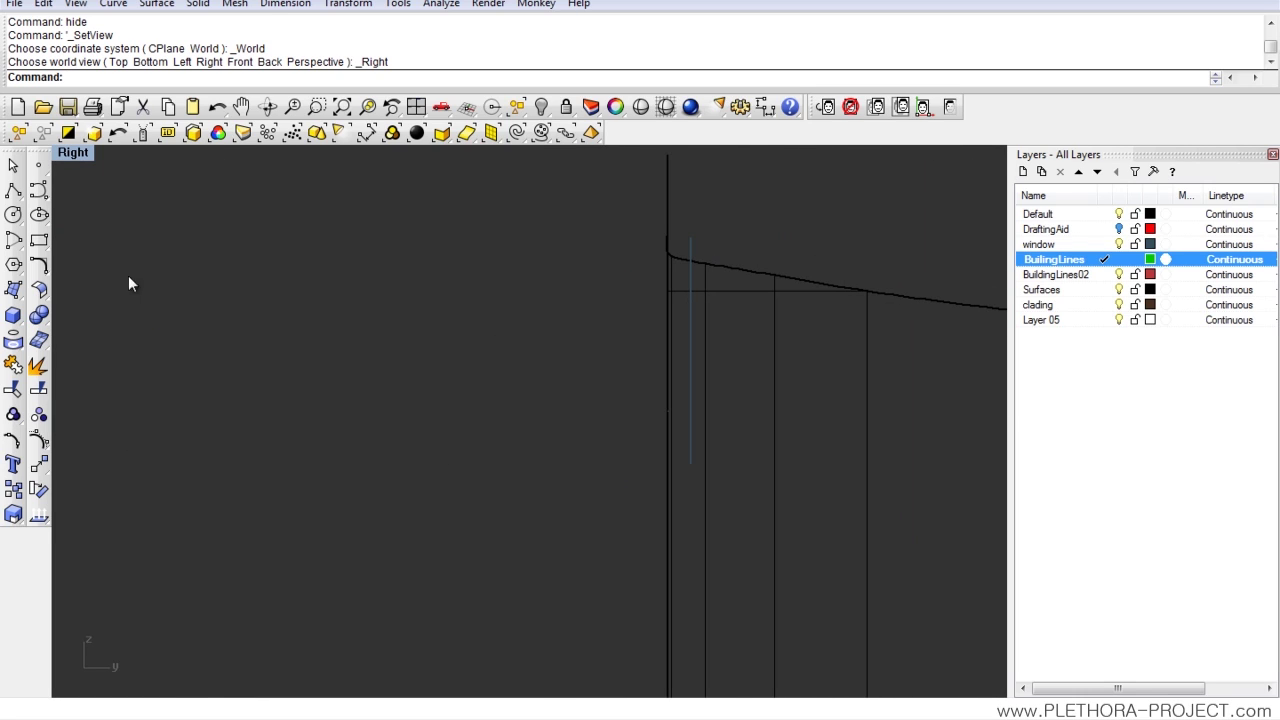
click(12, 191)
click(249, 335)
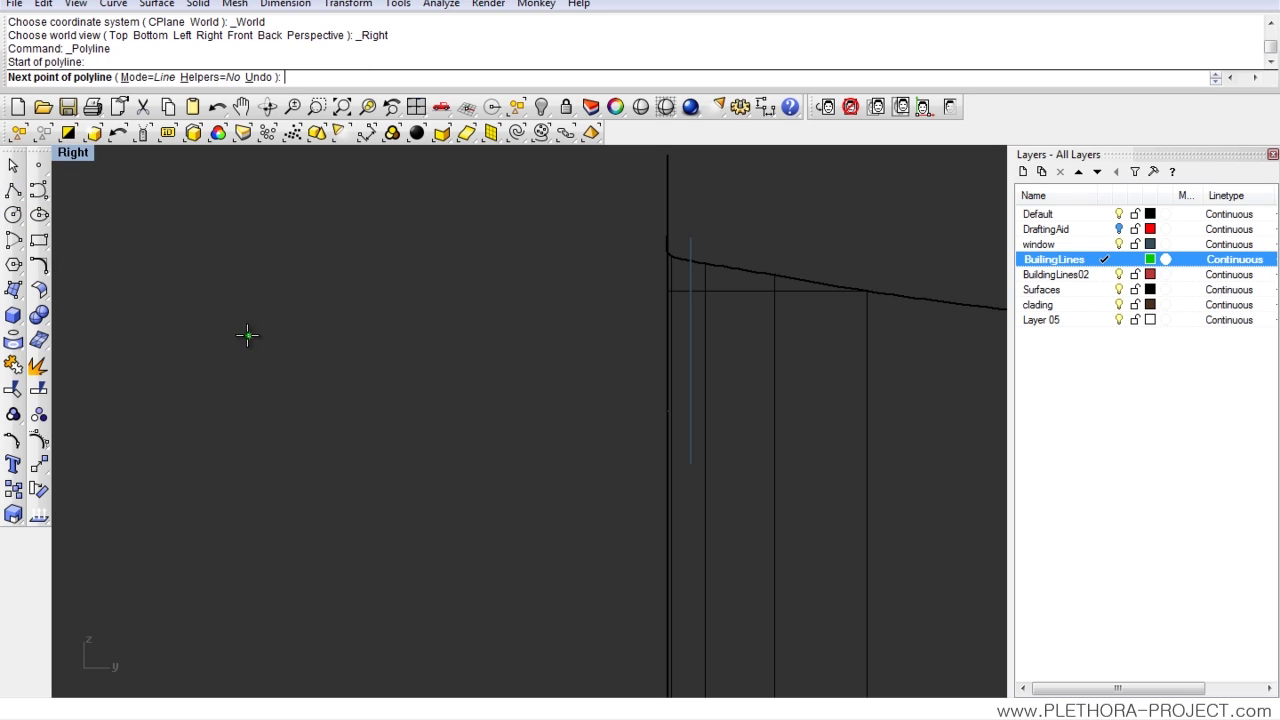
click(336, 335)
key(Return)
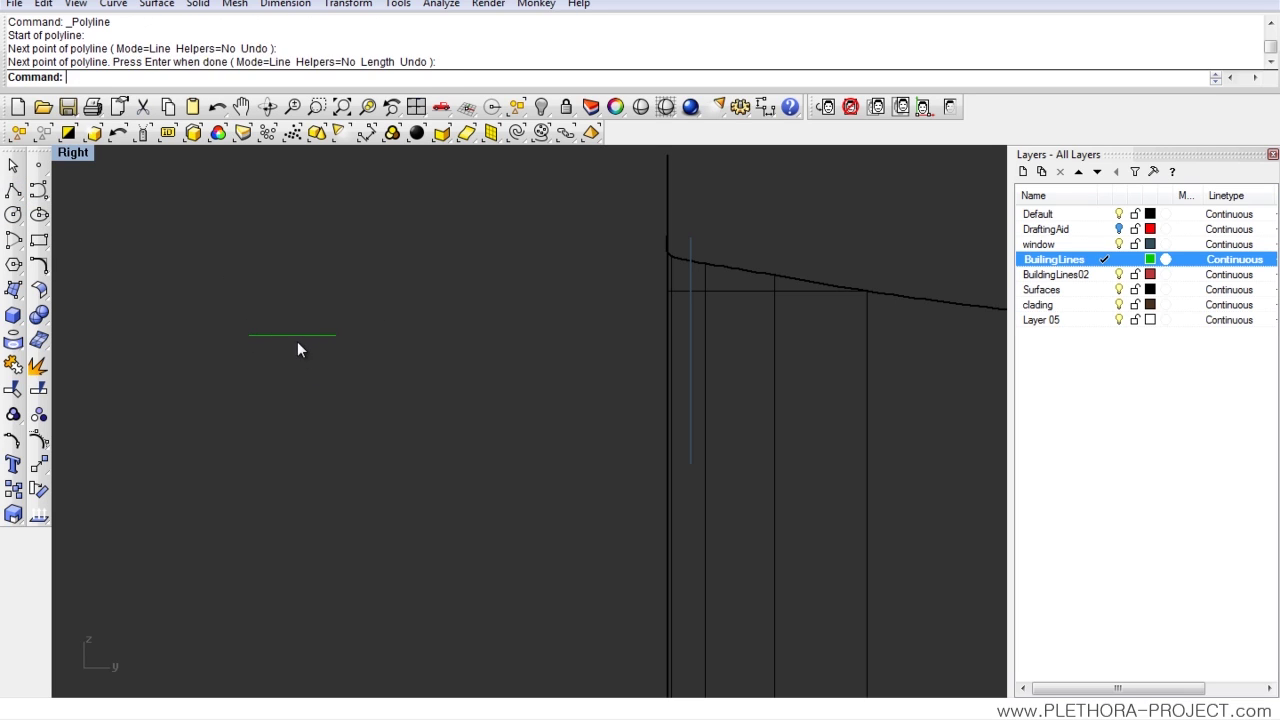
Step: Draw a vertical line about 0.2 units tall upward from the midpoint of the horizontal chord
key(Return)
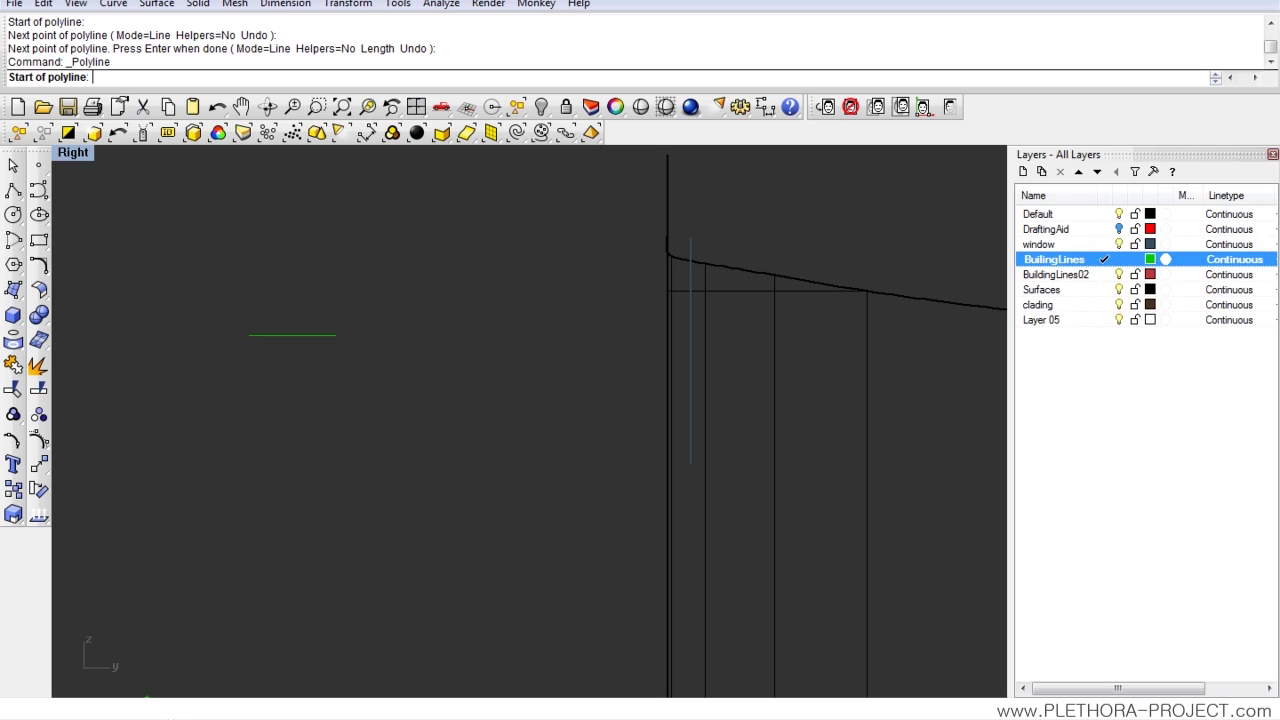
click(292, 335)
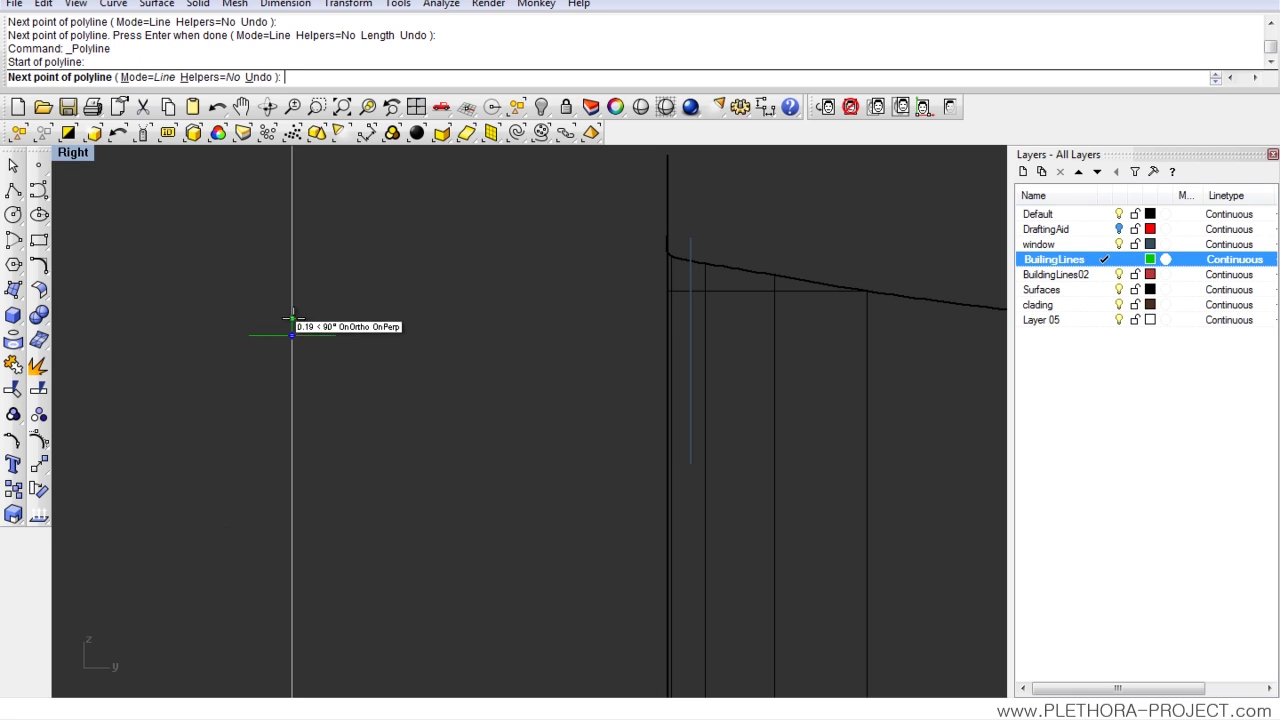
click(292, 311)
key(Return)
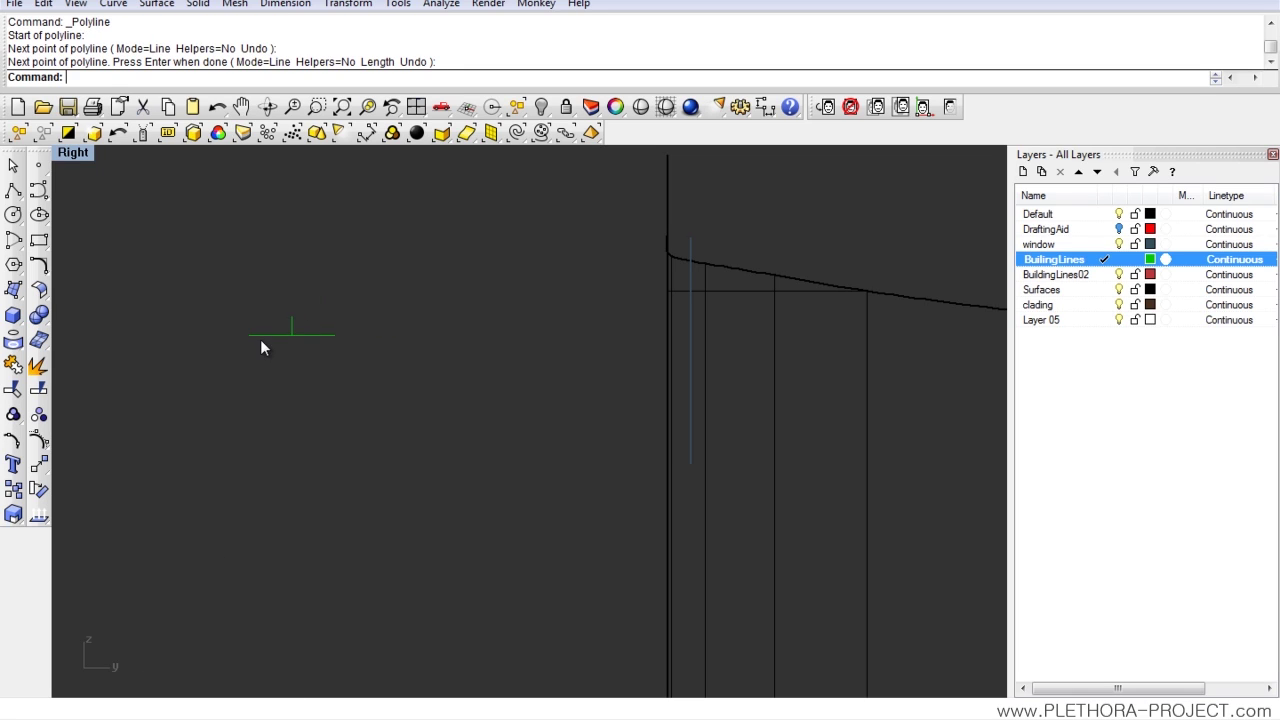
Step: Draw a degree 3 control-point curve between the chord's ends, using the top of the vertical line as middle control point
scroll(260, 339, up, 3)
click(13, 191)
click(238, 330)
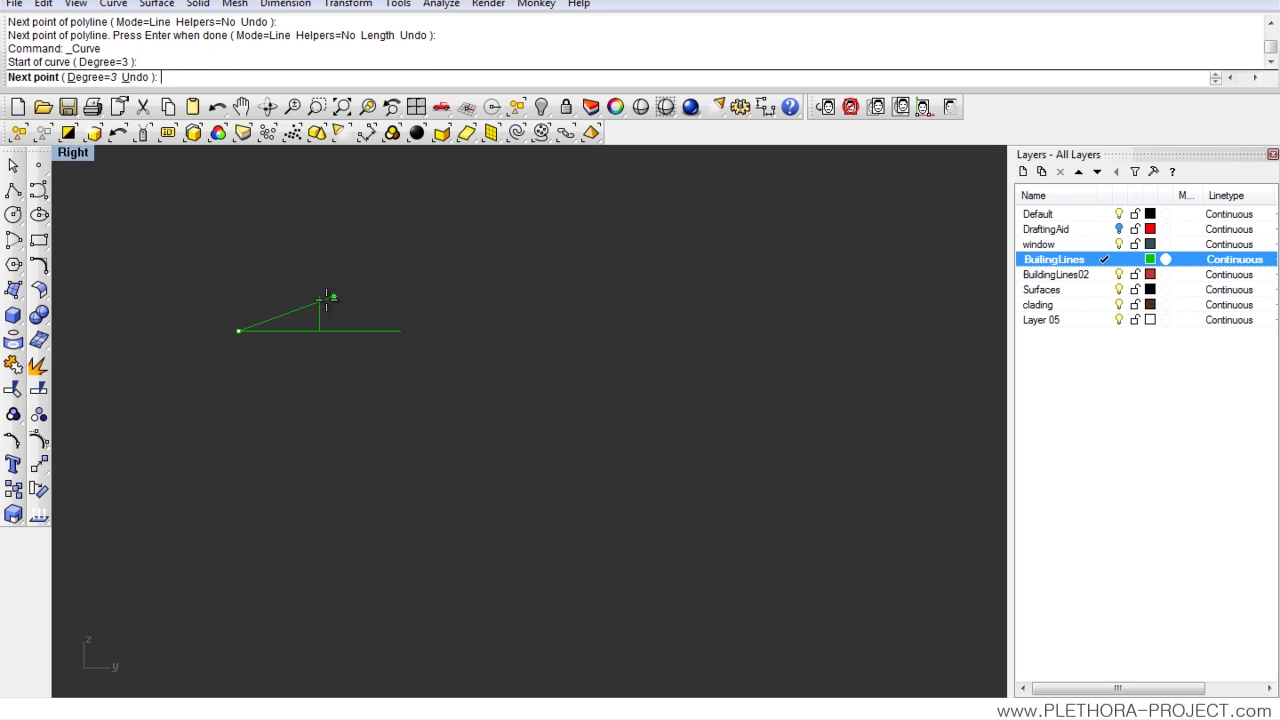
click(318, 297)
click(400, 330)
key(Return)
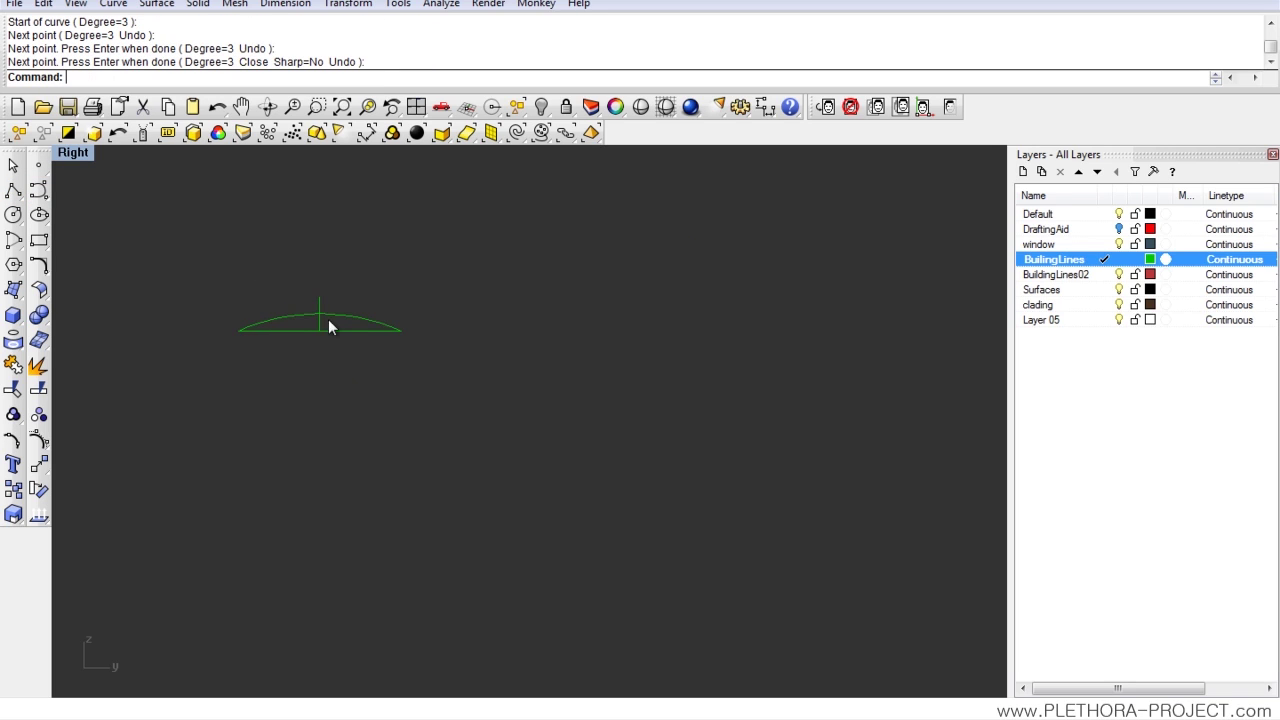
Step: Mirror a copy of the arched curve across the horizontal chord to form a lens-shaped profile
text(mand: Mirror)
key(Return)
click(239, 330)
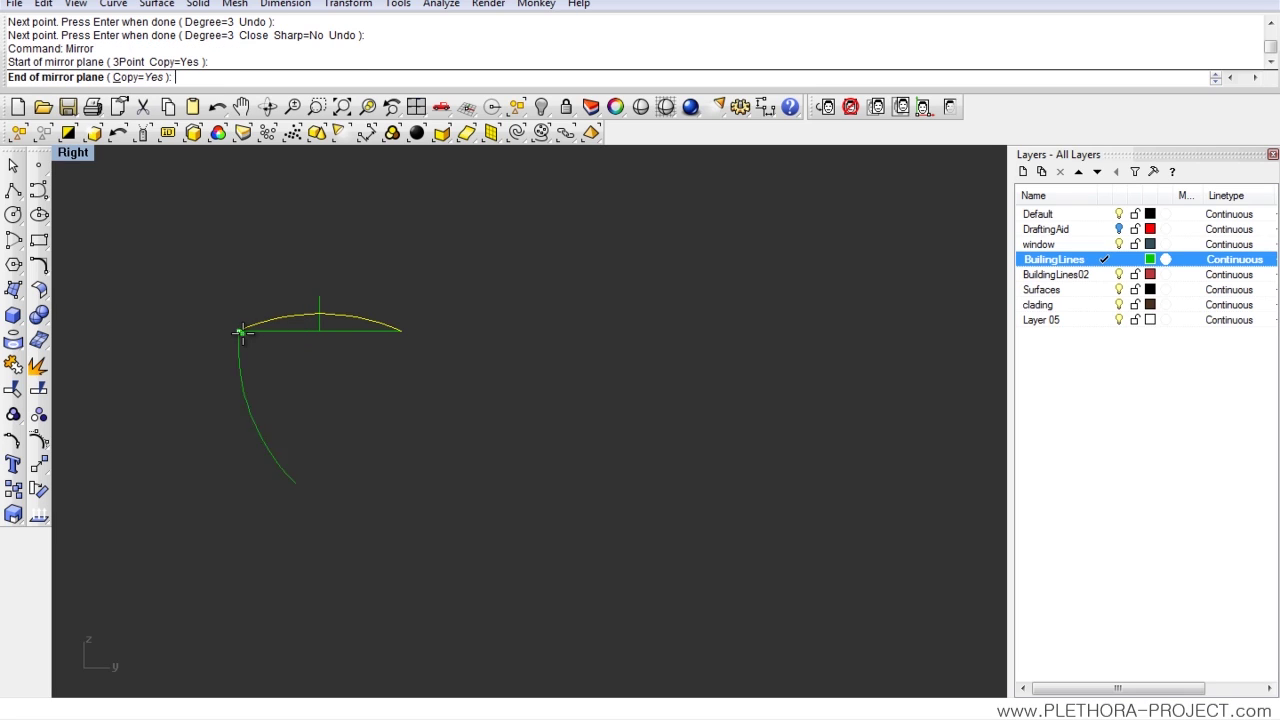
click(404, 333)
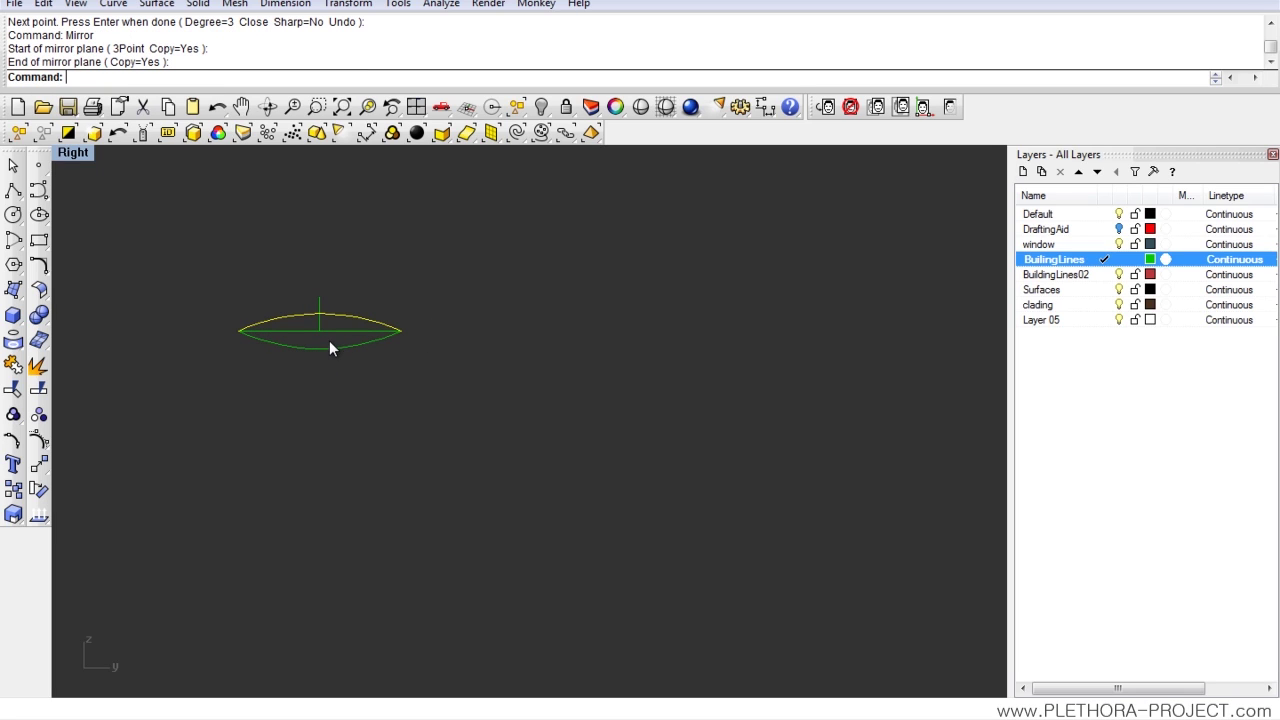
Step: Place a point object at the centre of the lens profile, where the vertical line meets the chord
scroll(325, 336, up, 1)
click(38, 164)
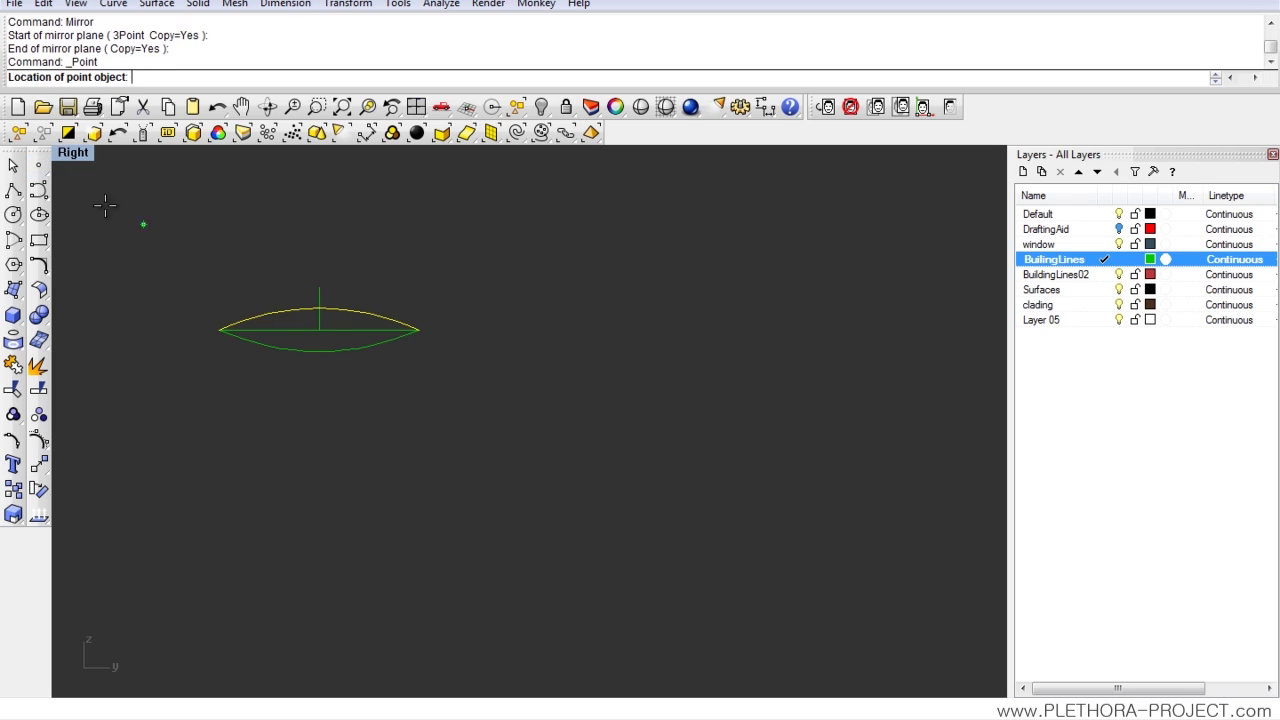
click(326, 324)
scroll(337, 430, up, 2)
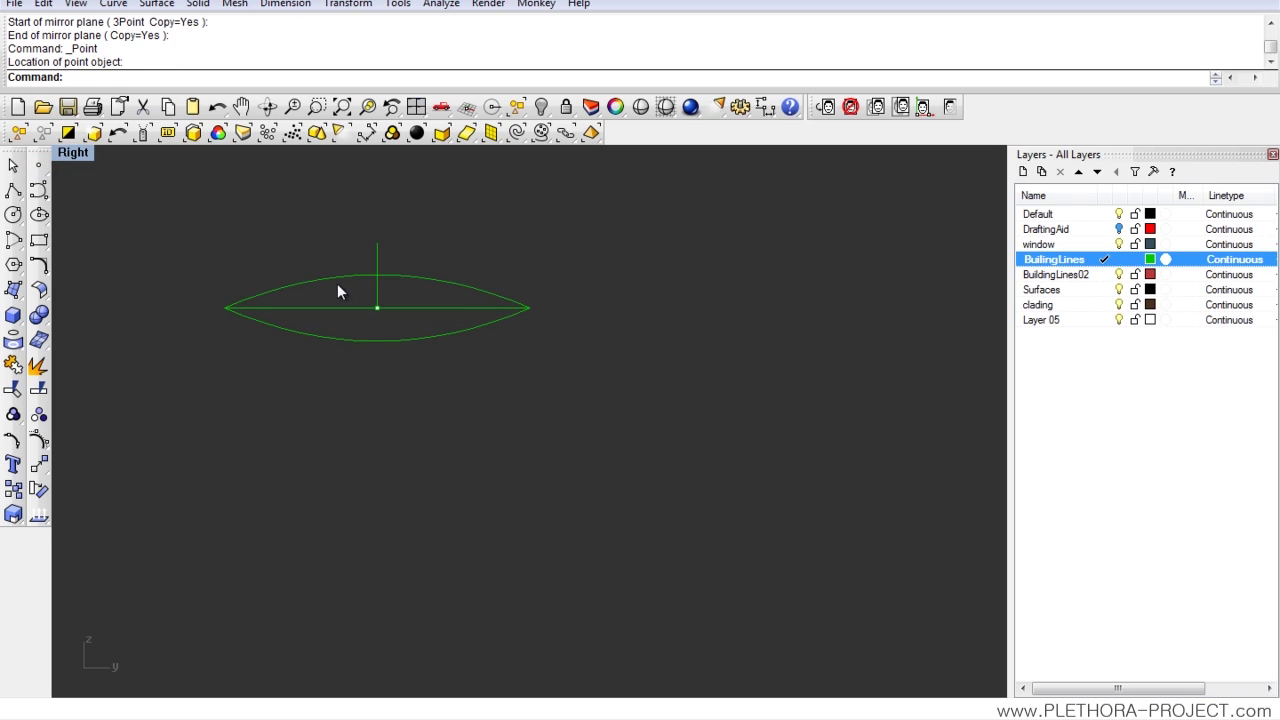
drag(337, 284, 312, 257)
key(ctrl+z)
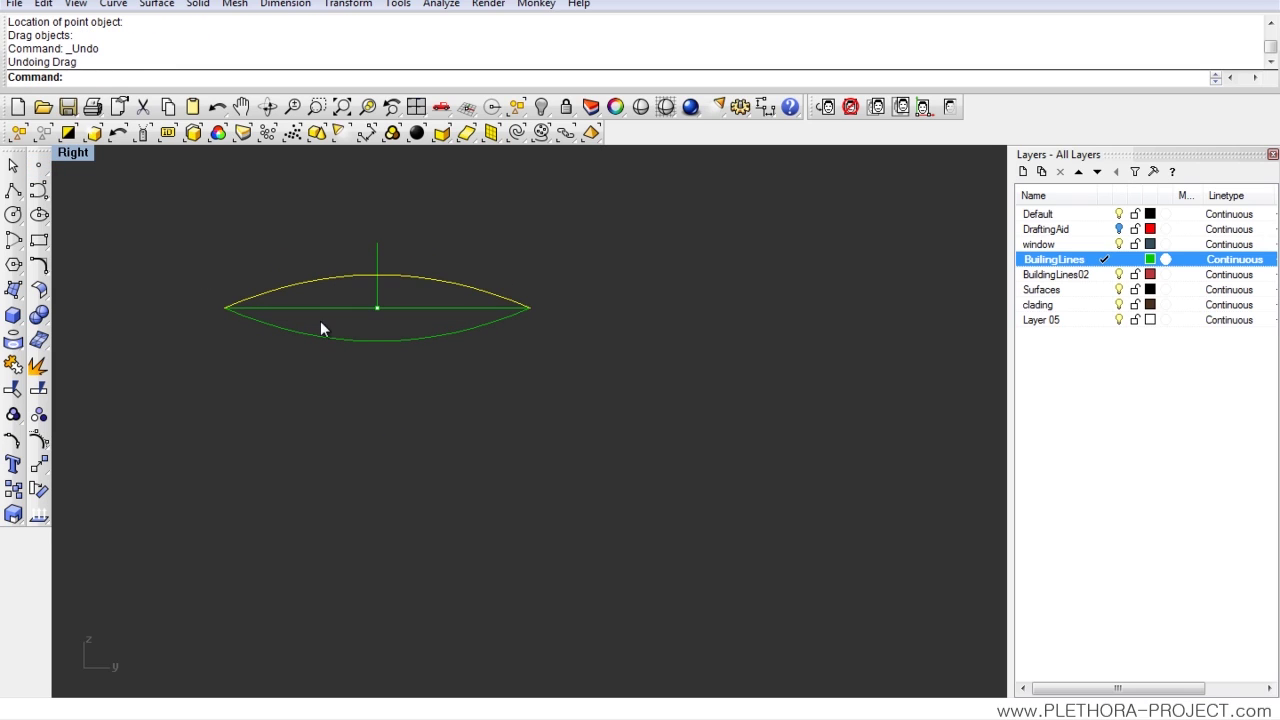
shift+click(321, 339)
shift+click(377, 307)
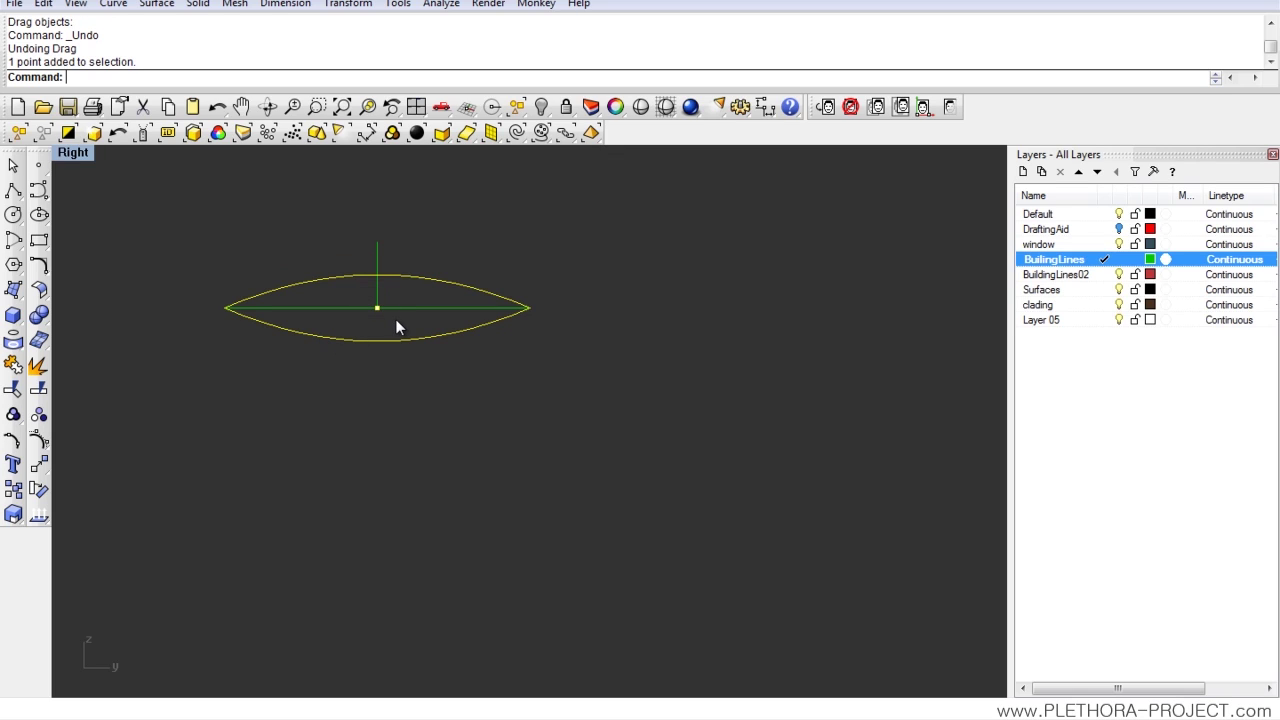
click(425, 385)
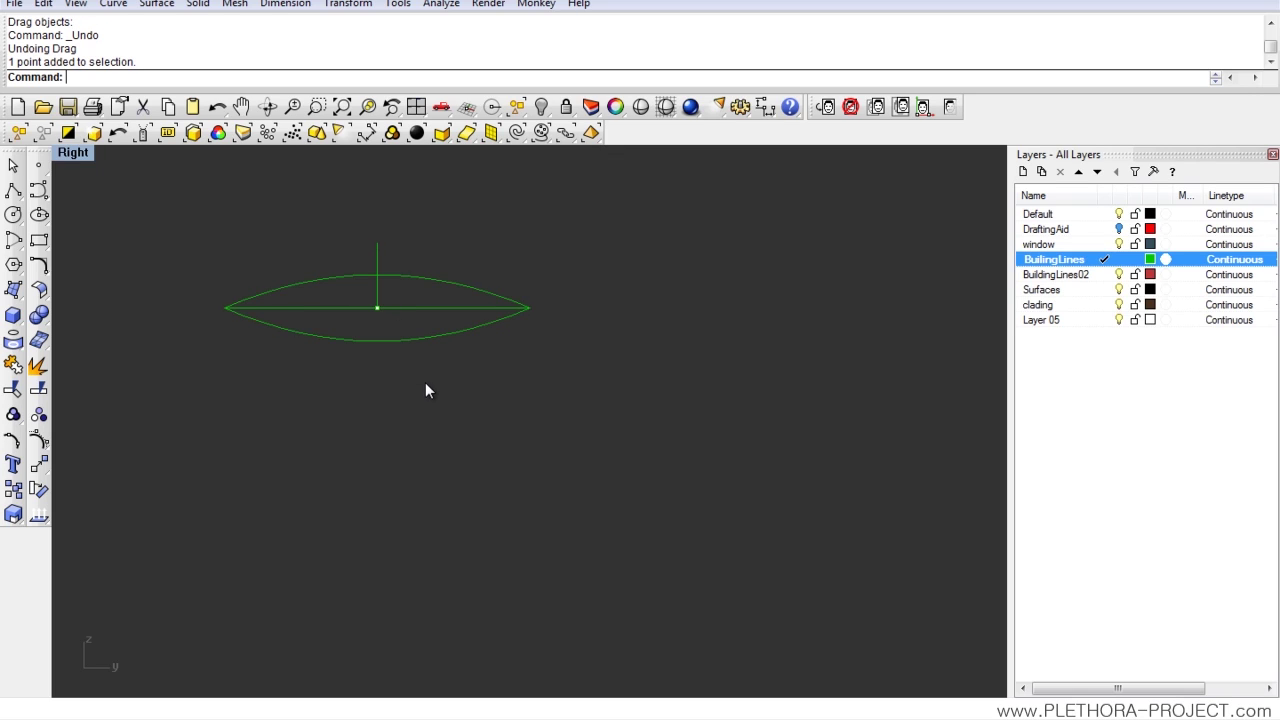
Step: Join the upper and lower arcs into one closed lens-shaped curve
click(423, 340)
click(457, 287)
text(j)
key(Return)
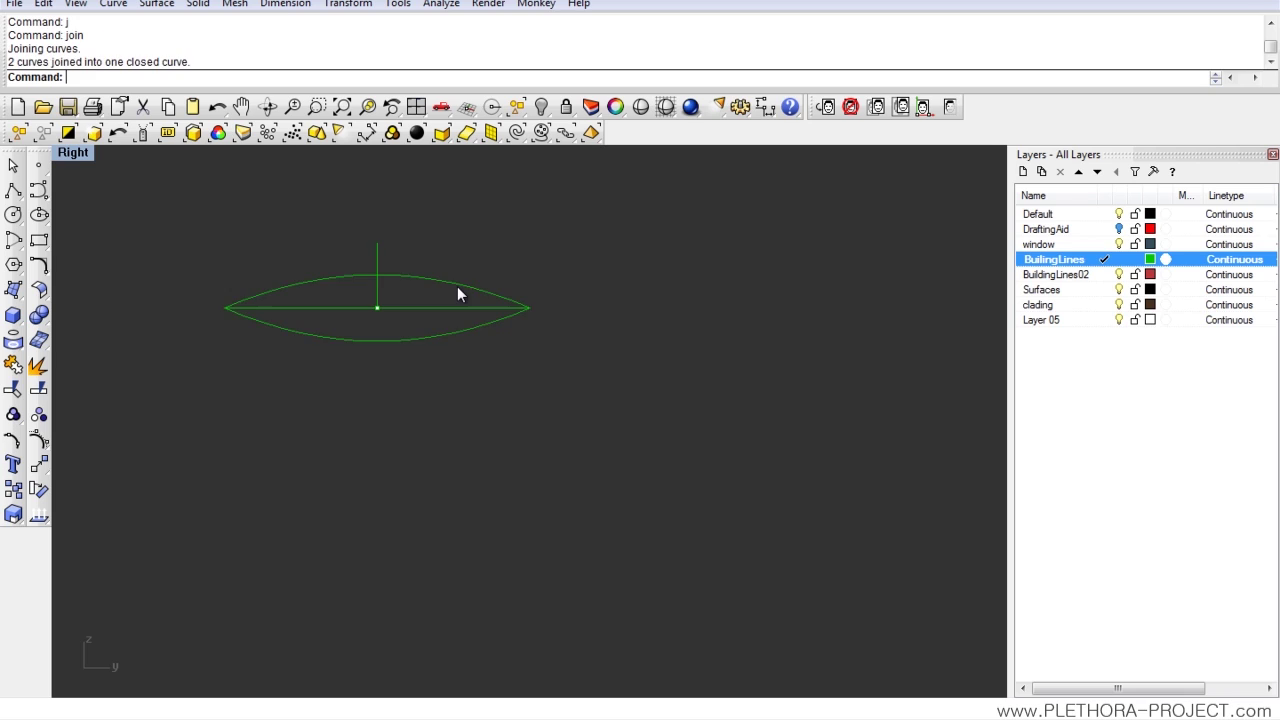
Step: Copy the lens profile and its centre point from that point to the outer end of the lowest window guide line in Perspective
click(349, 276)
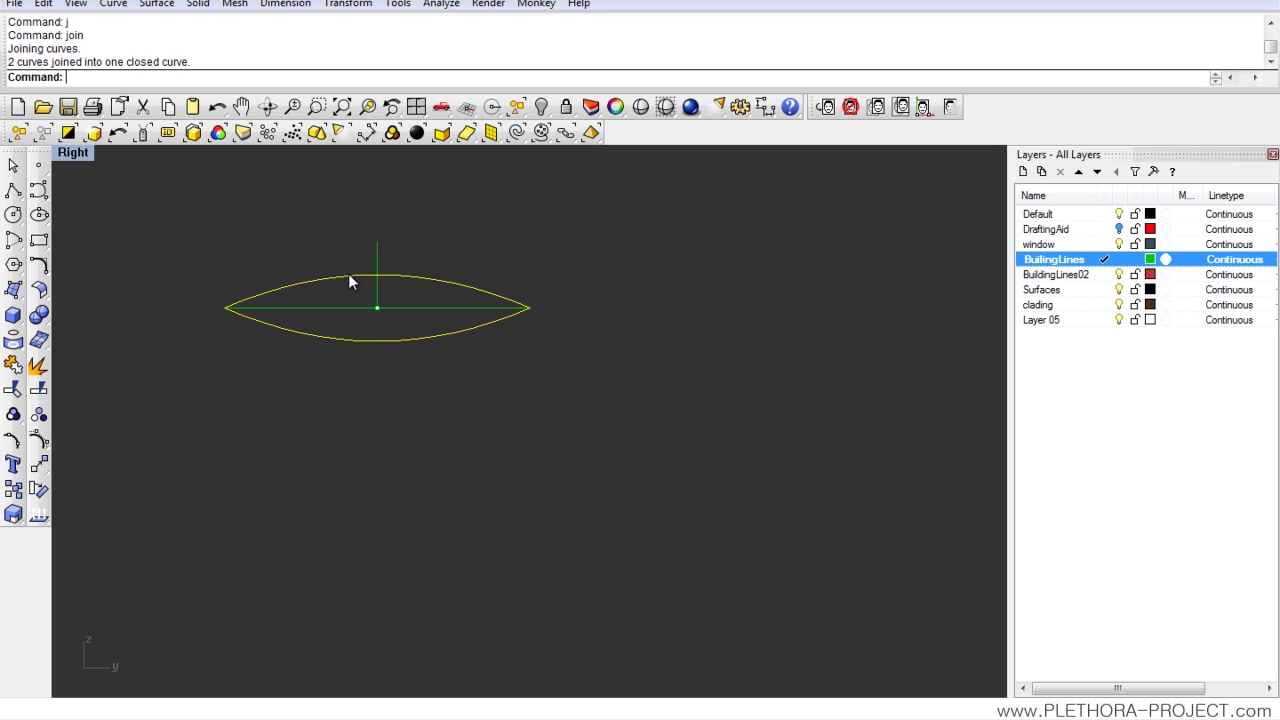
click(386, 311)
scroll(403, 329, down, 3)
right_drag(457, 334, 357, 316)
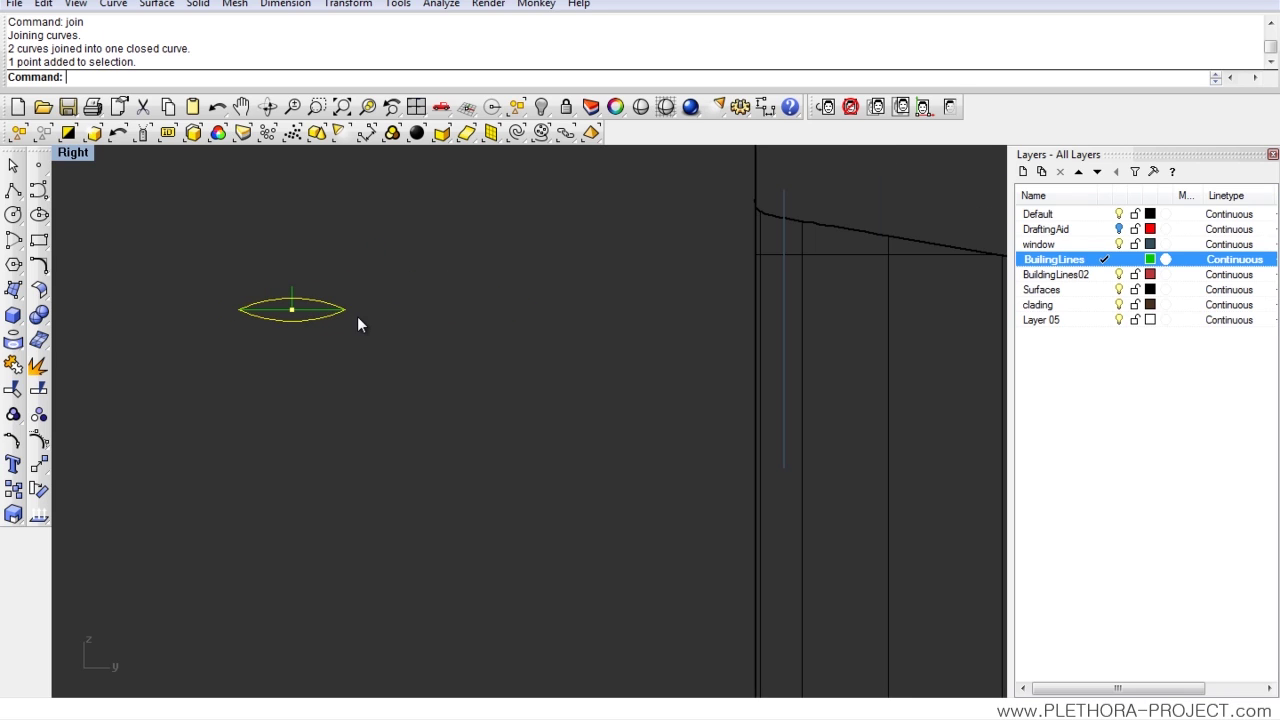
text(c)
key(Return)
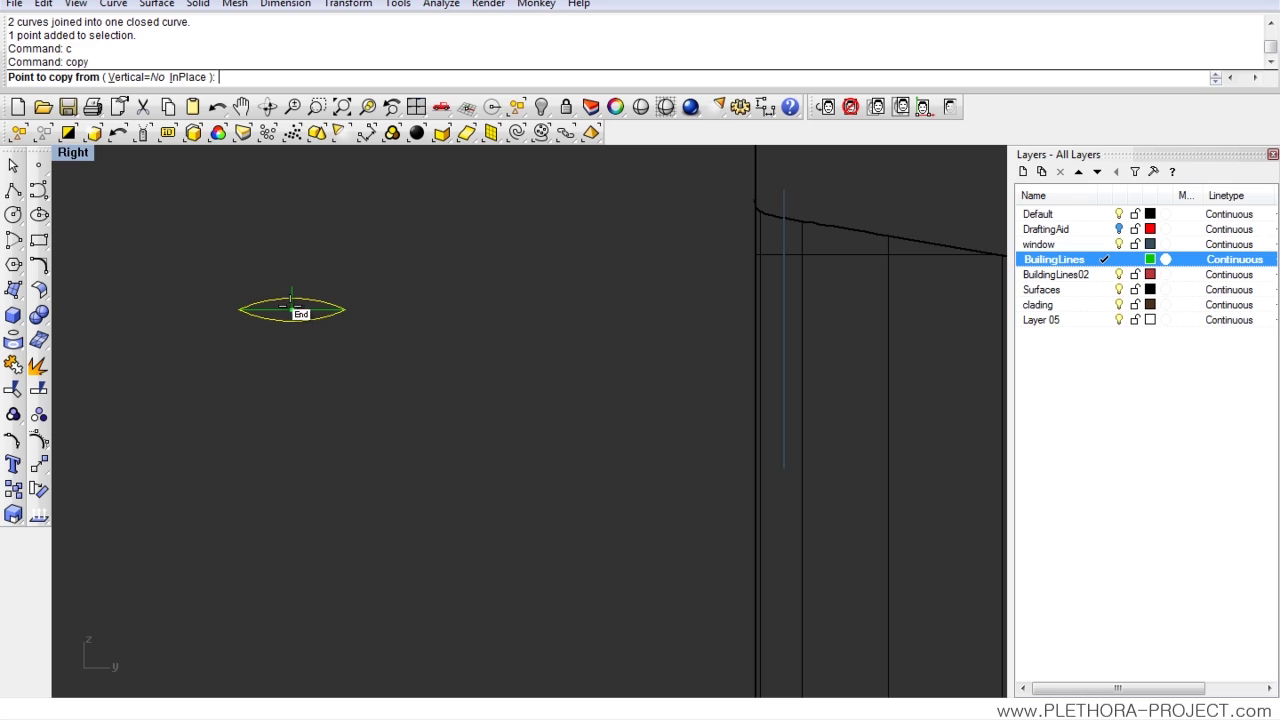
click(292, 309)
scroll(556, 398, down, 1)
scroll(556, 399, down, 5)
scroll(591, 423, up, 9)
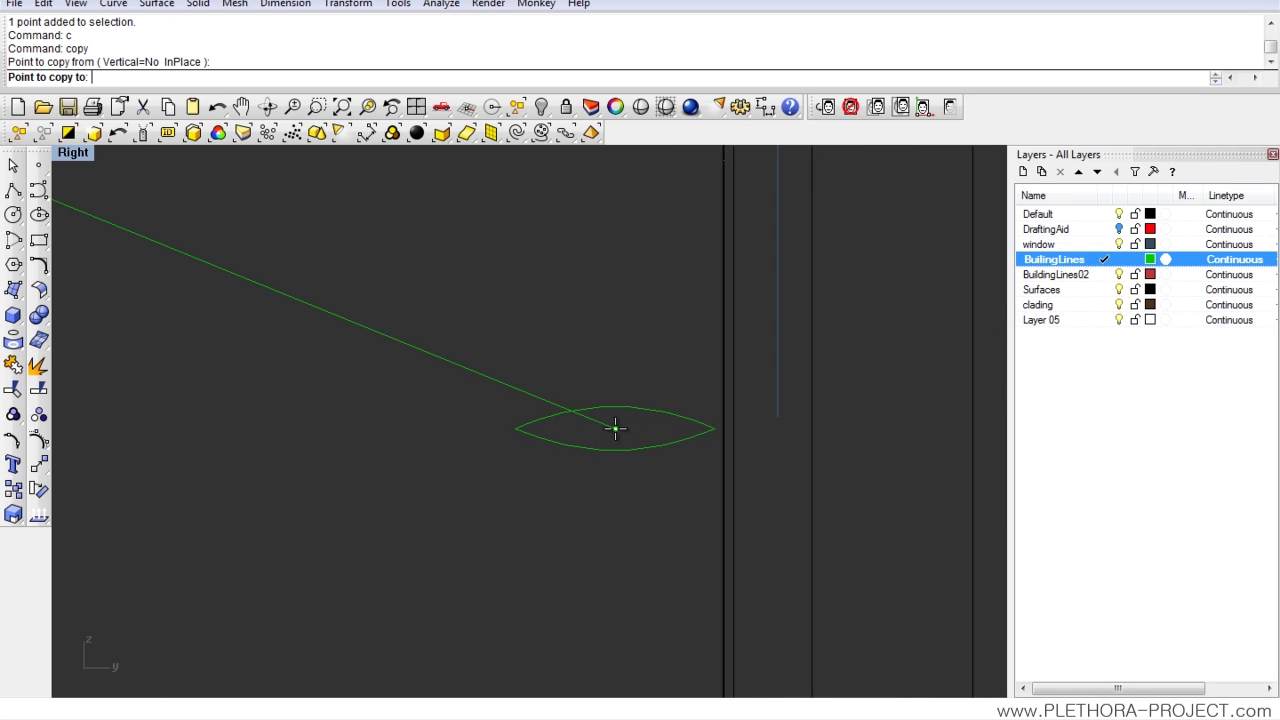
right_drag(625, 409, 530, 531)
right_drag(582, 317, 562, 456)
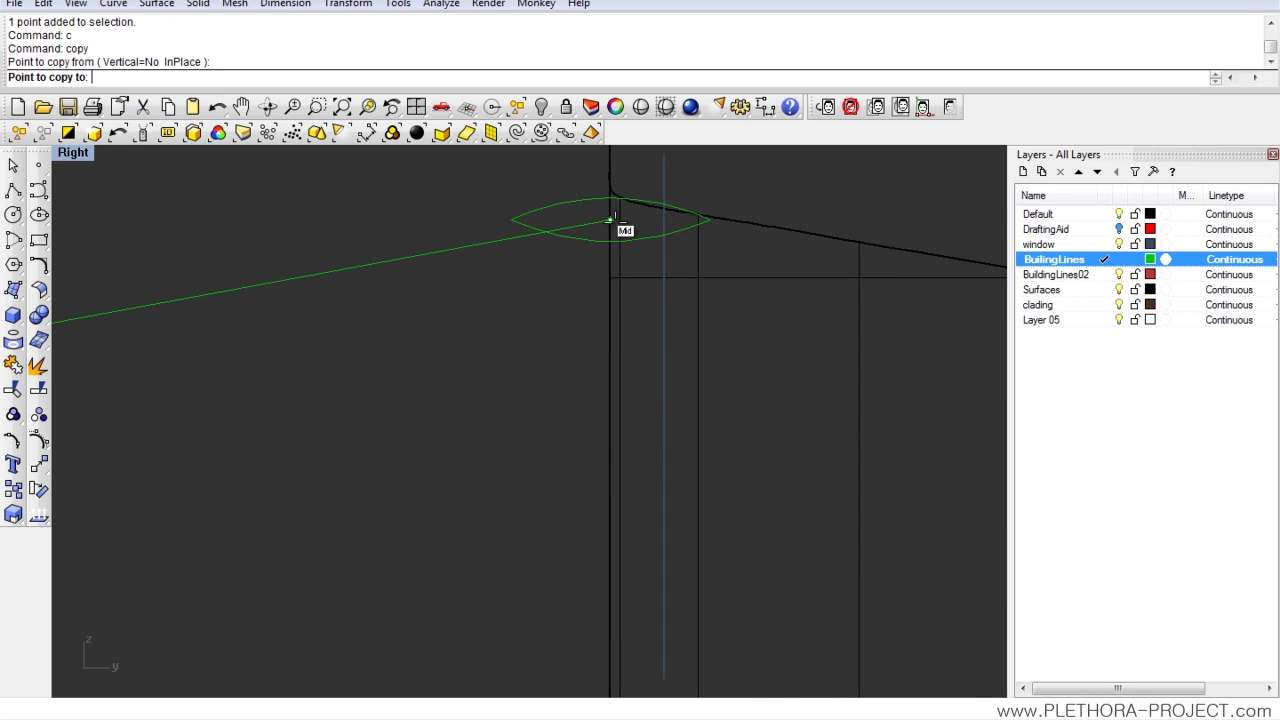
double_click(78, 153)
double_click(571, 155)
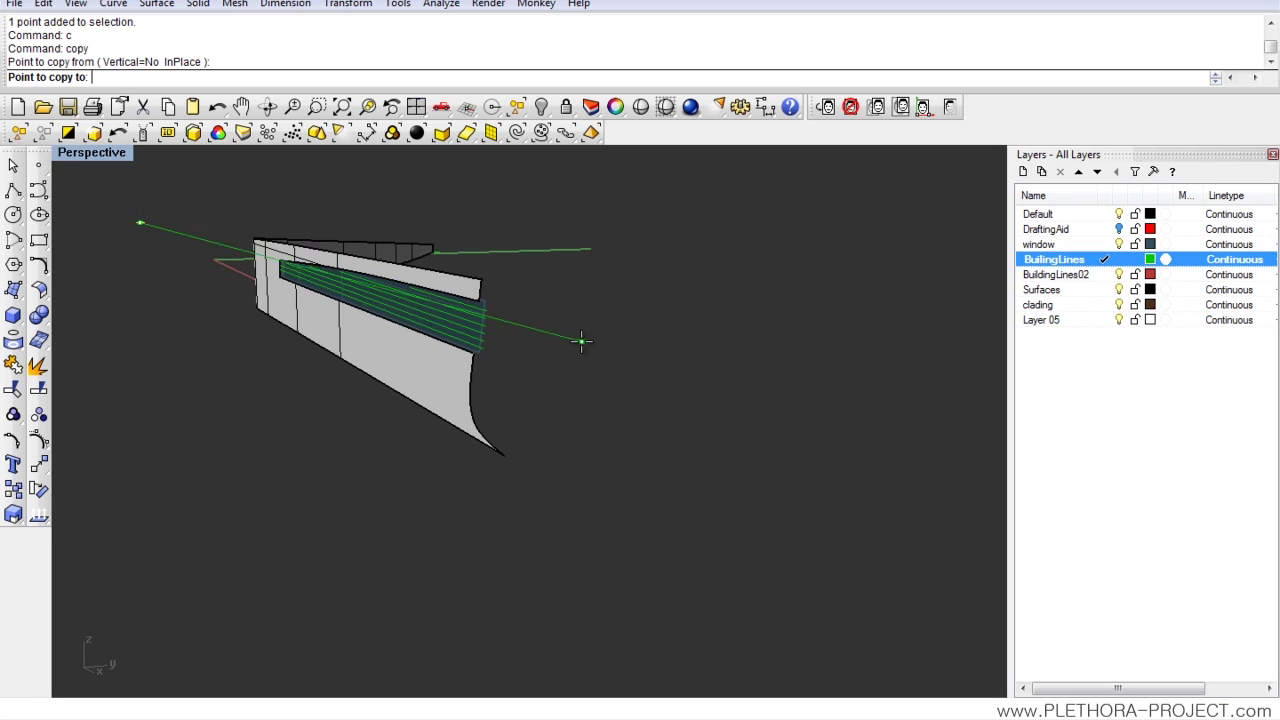
scroll(521, 412, up, 5)
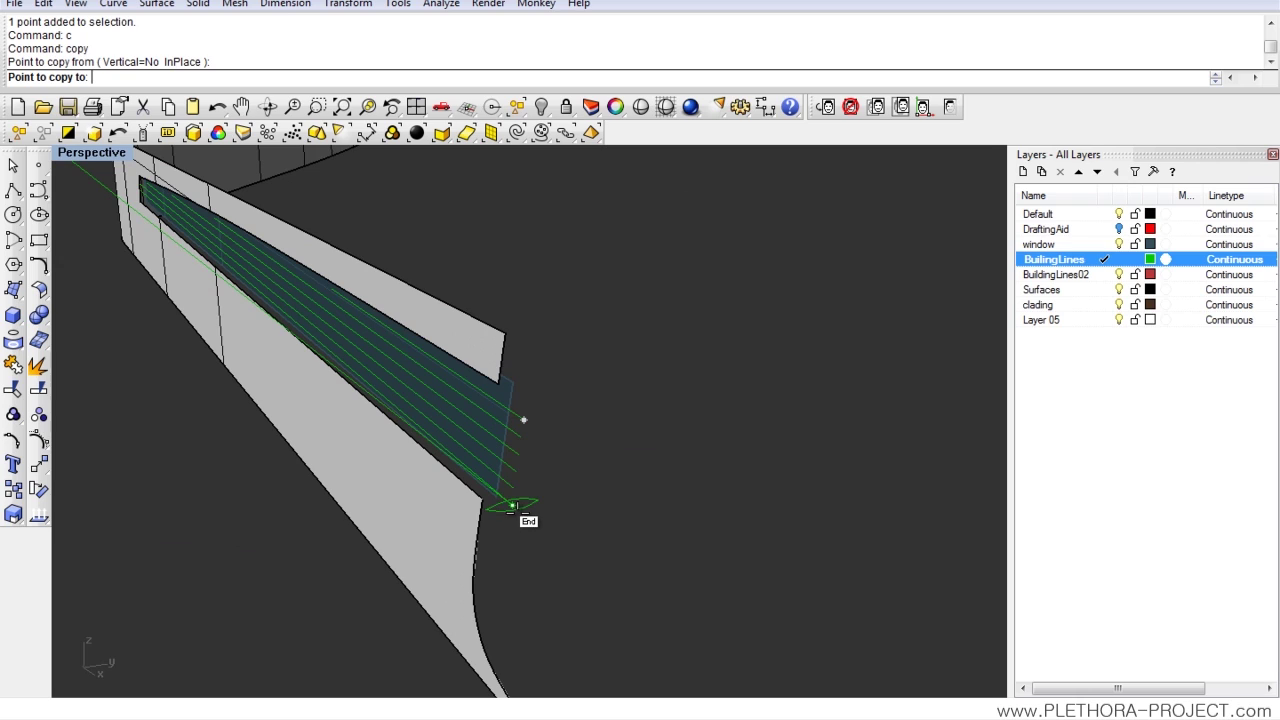
right_click(537, 533)
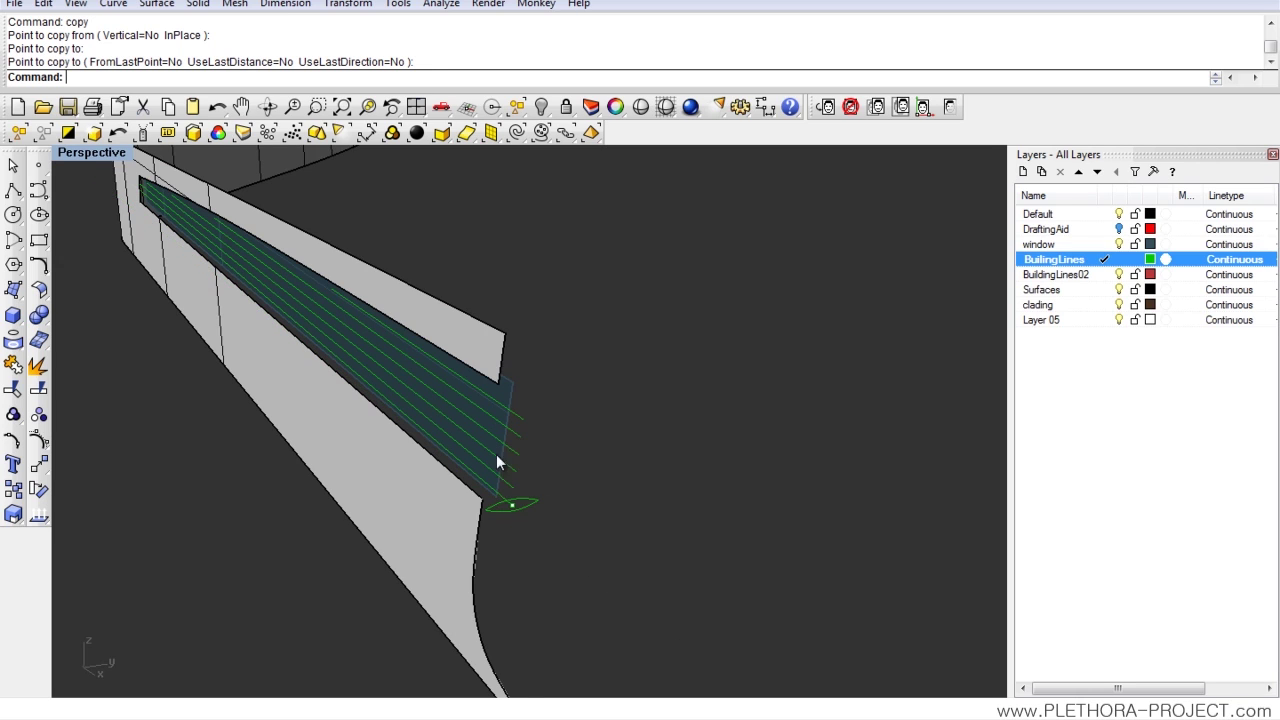
Step: Try to scale the lens profile down in the Right view, from its centre point with its tip as reference, and undo it
right_drag(497, 458, 454, 427)
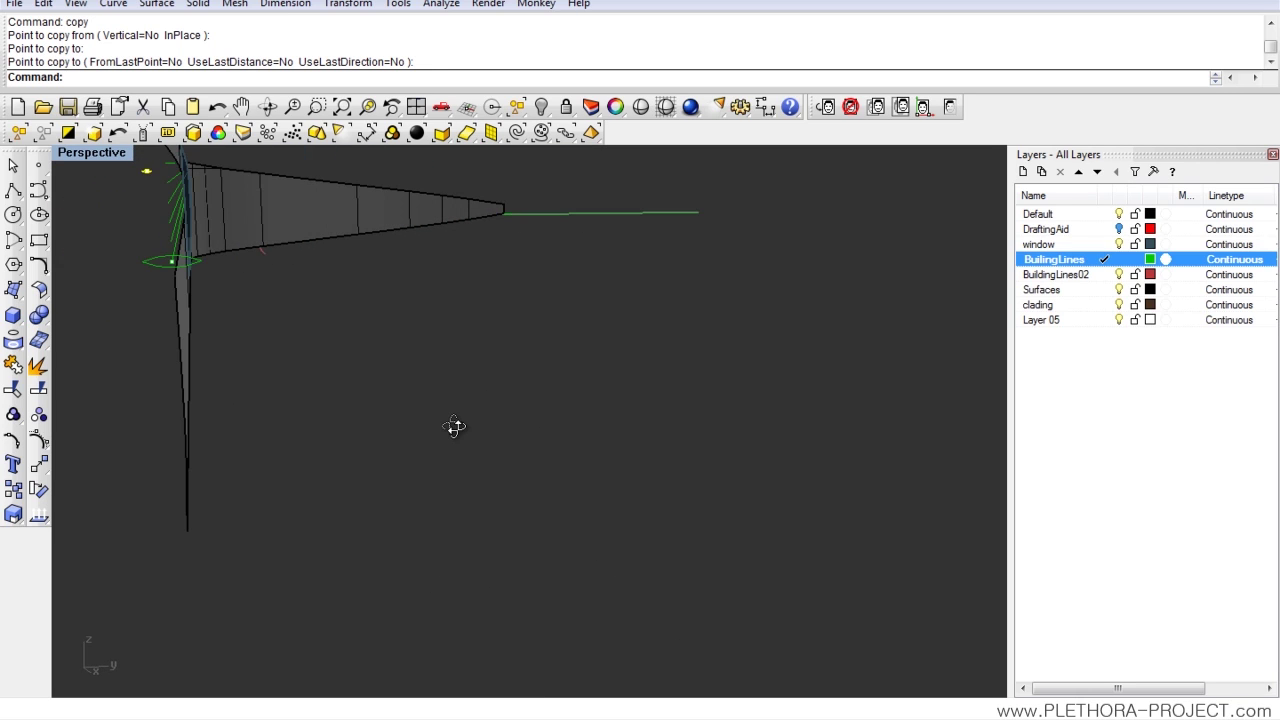
double_click(92, 153)
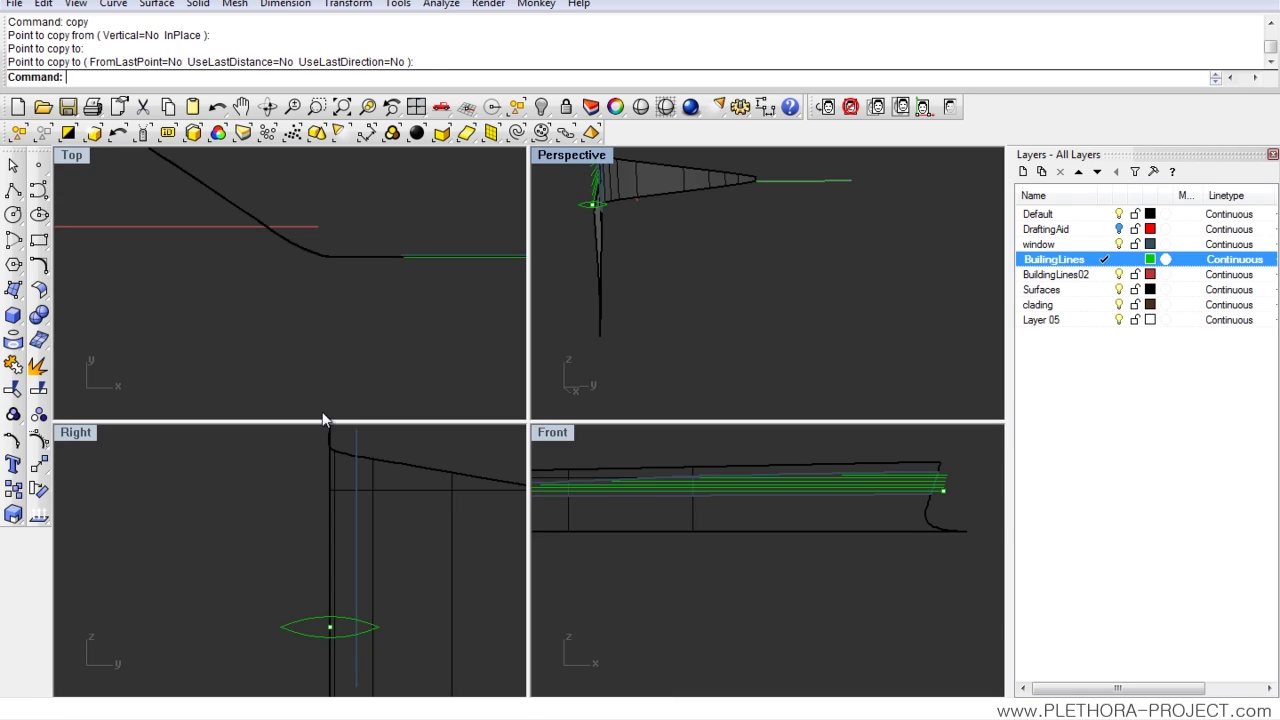
double_click(80, 431)
scroll(380, 407, down, 10)
scroll(503, 420, up, 10)
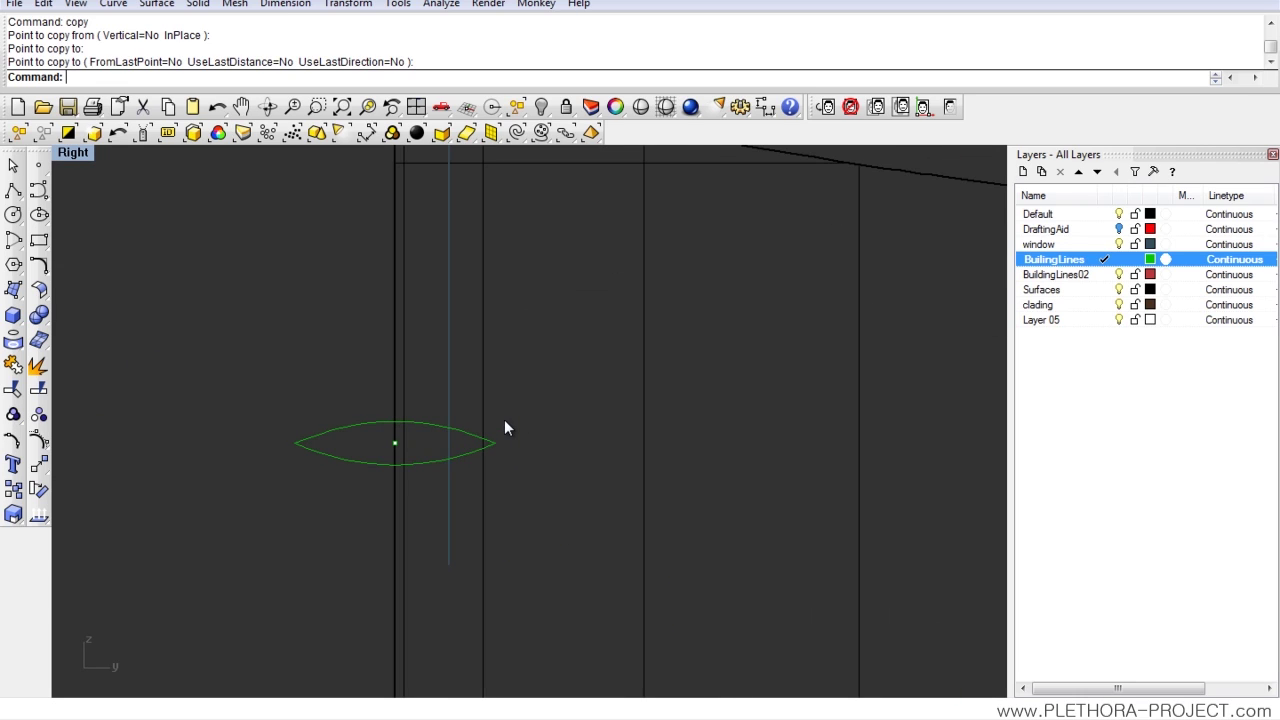
click(337, 458)
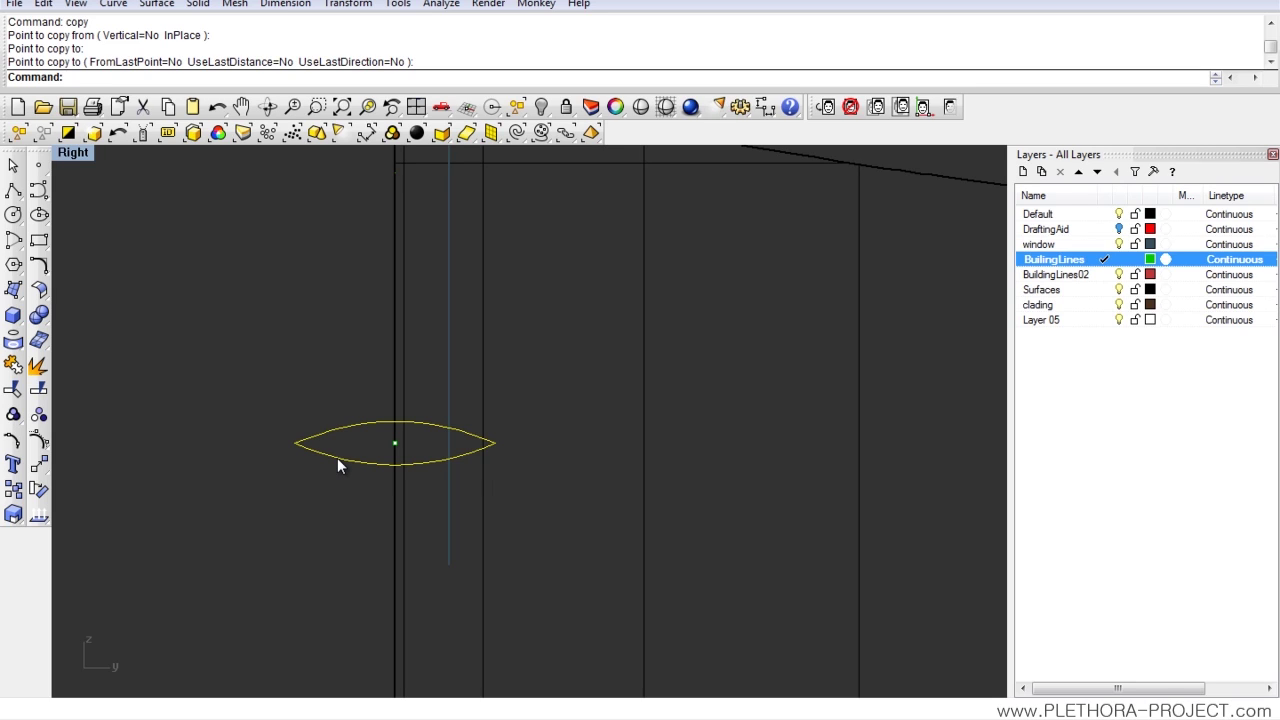
text(sc)
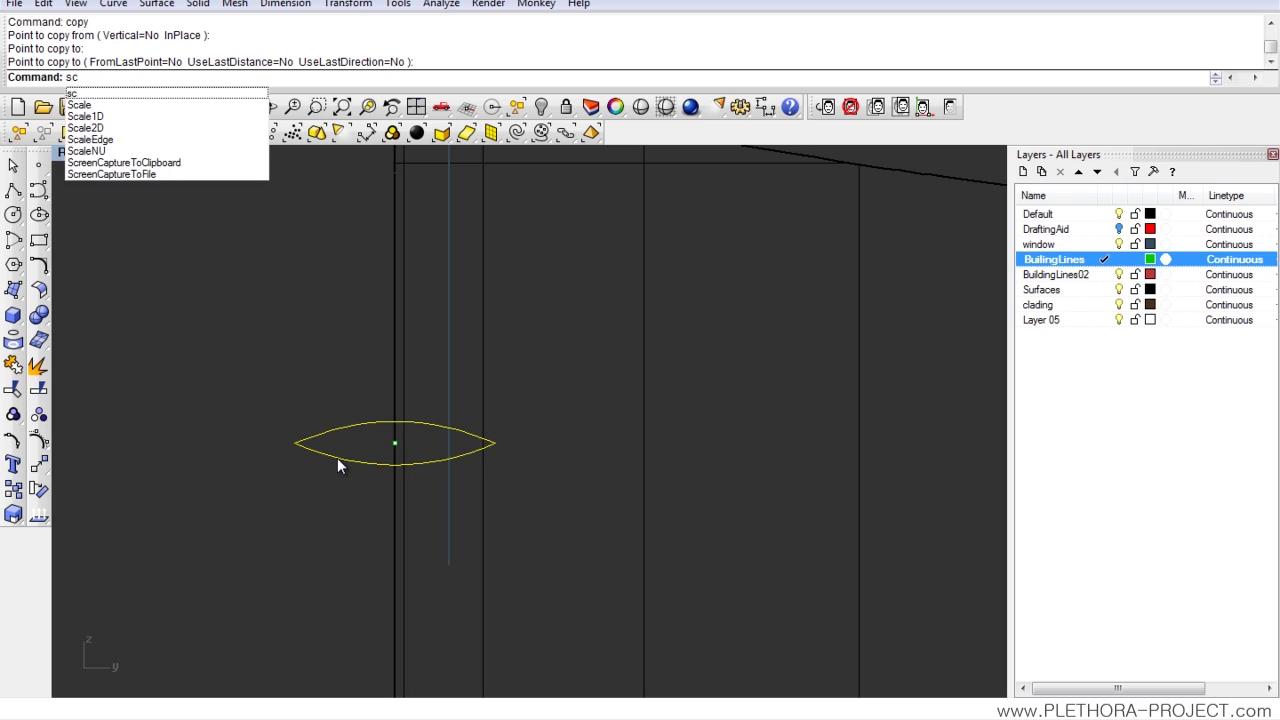
text(ale)
key(Return)
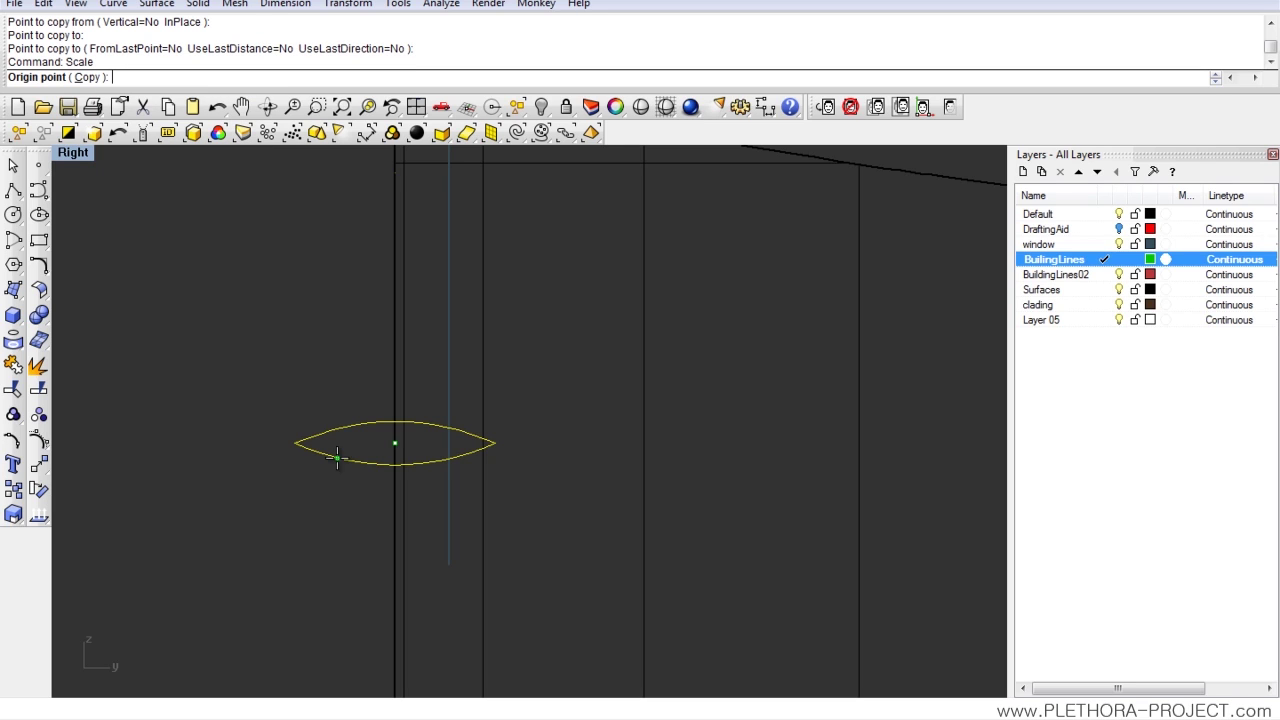
click(394, 442)
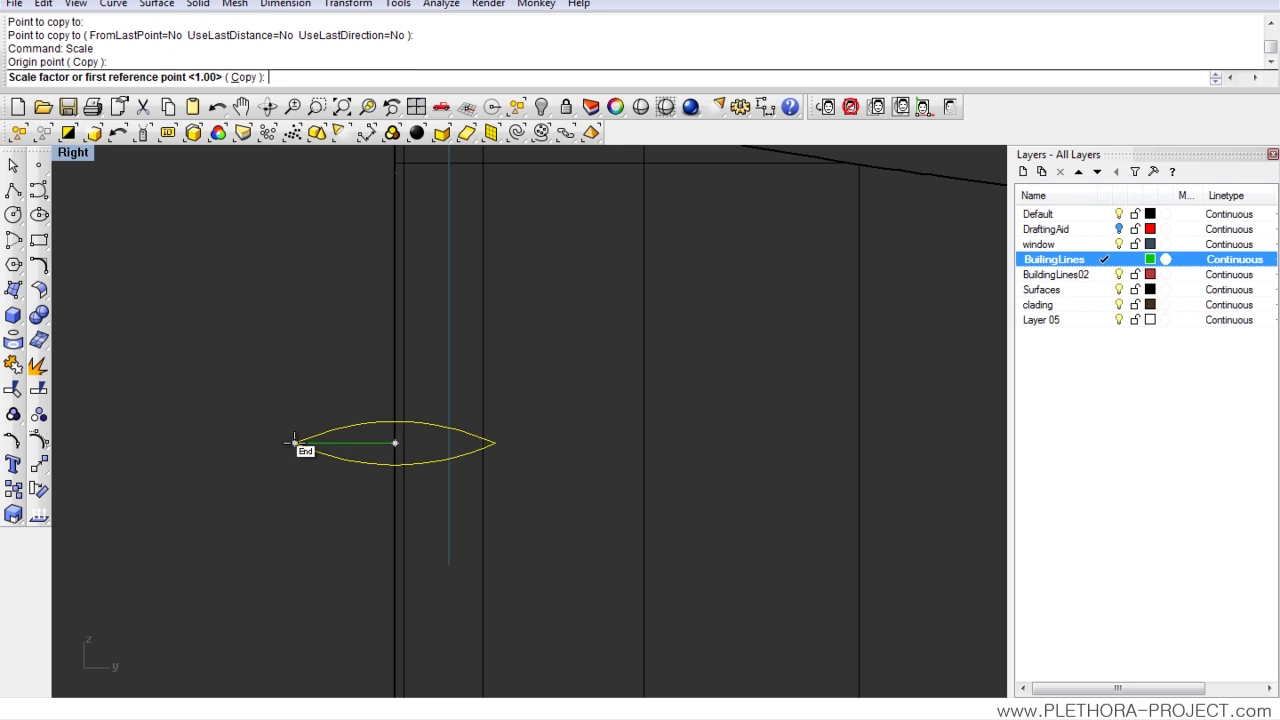
click(295, 442)
scroll(341, 443, up, 4)
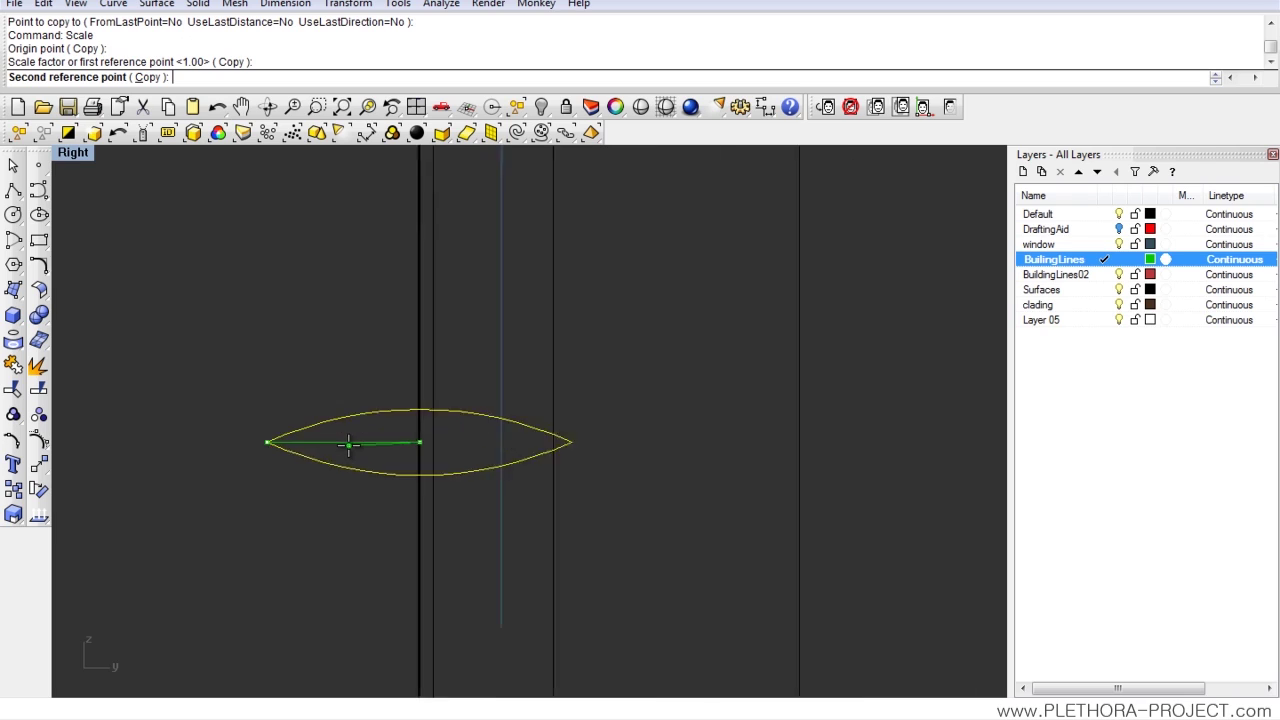
click(341, 441)
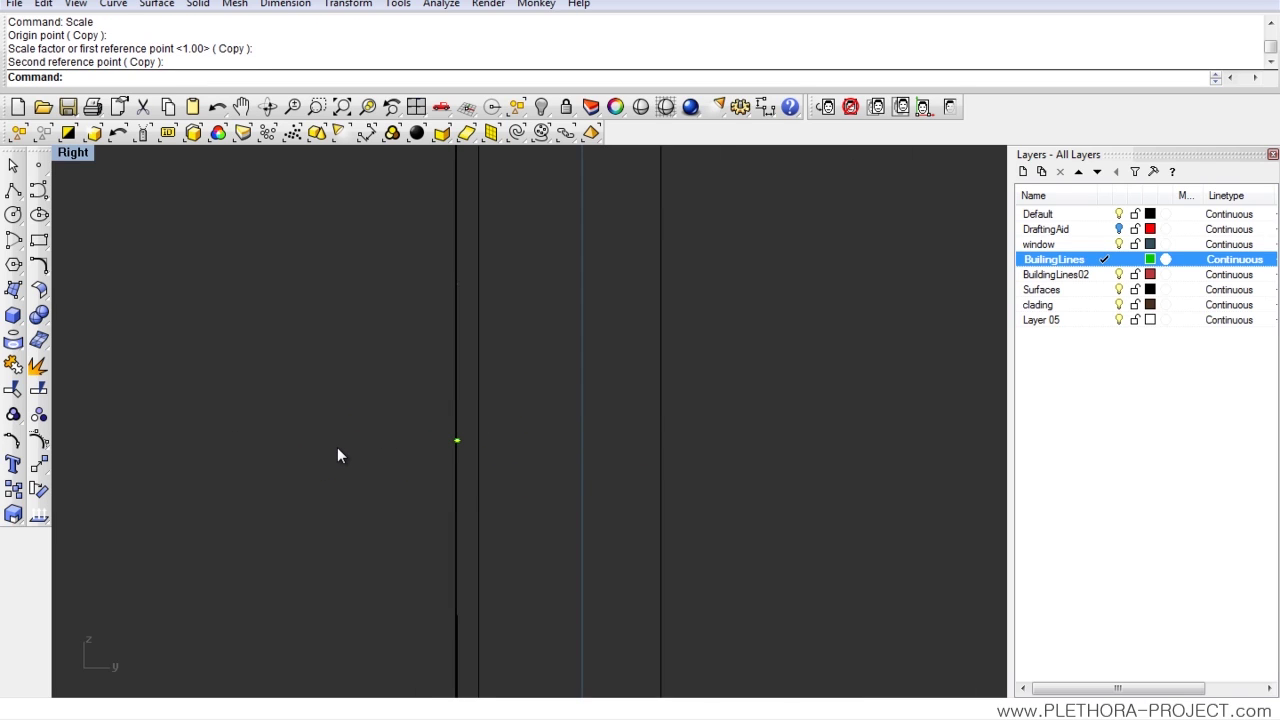
key(ctrl+z)
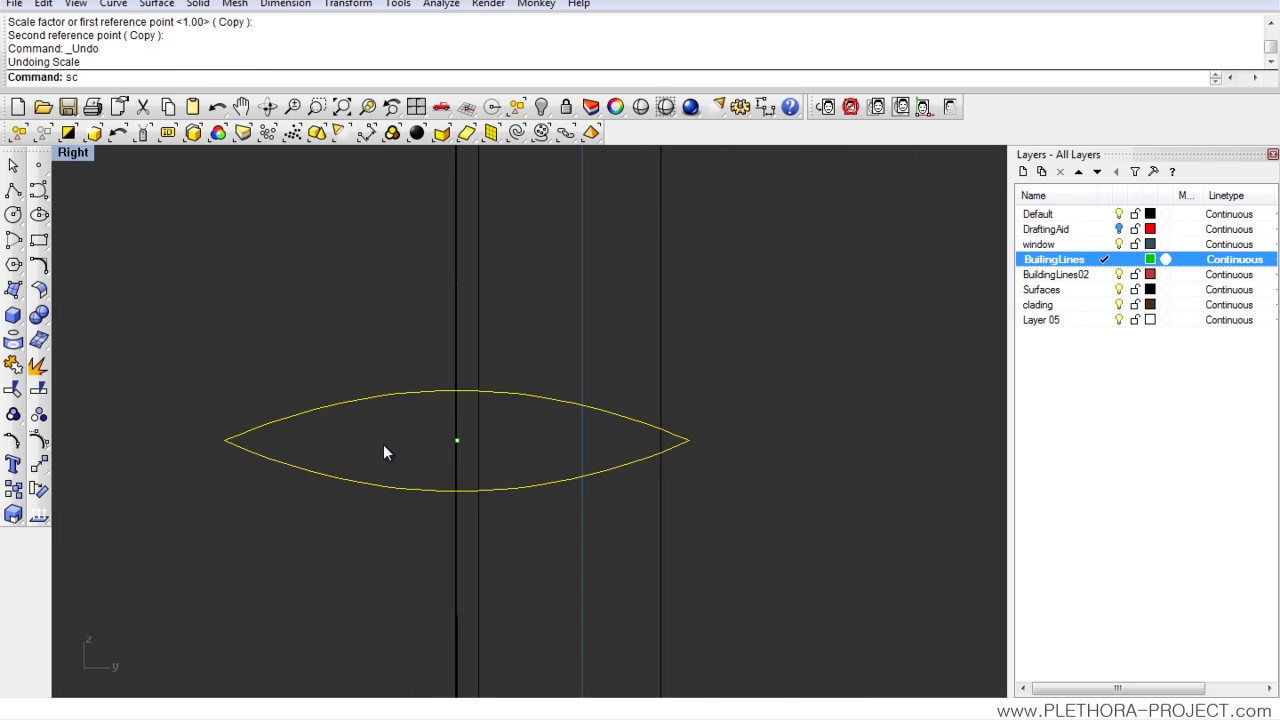
Step: Try scaling the lens profile to about 0.44 from a centre origin picked in the Right view, check it in Perspective, and undo it
text(ale)
key(Return)
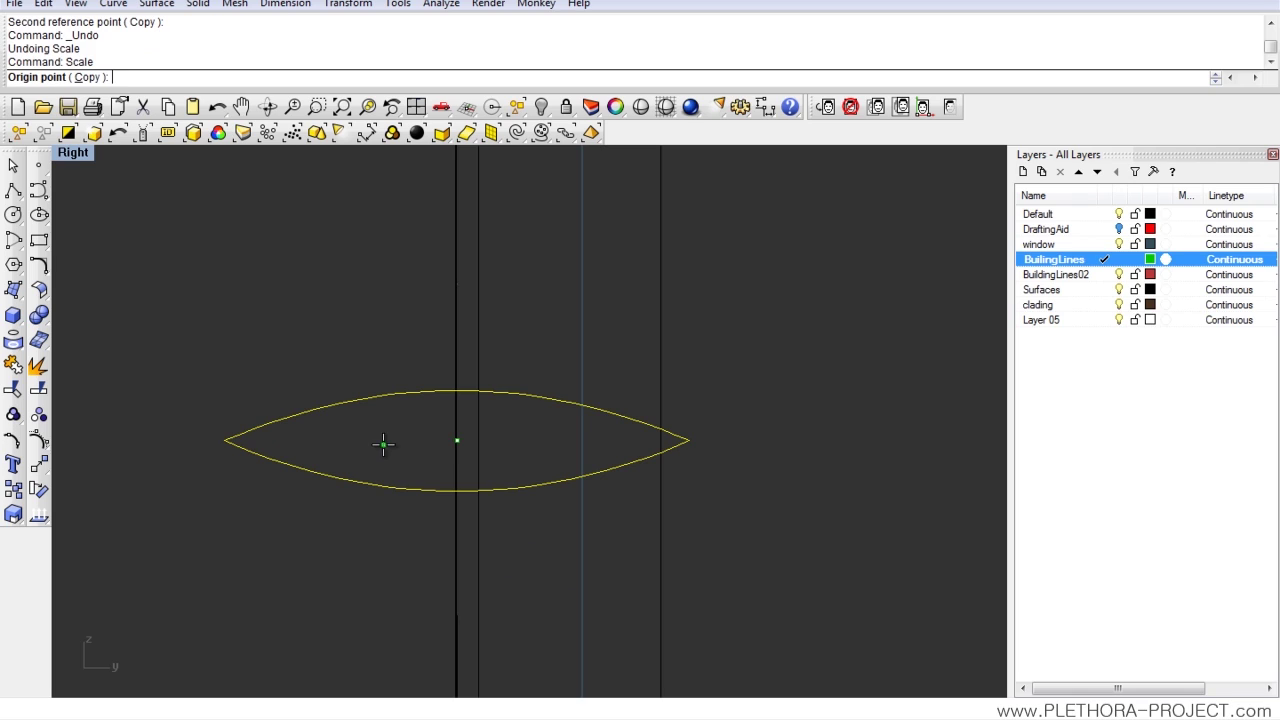
click(456, 441)
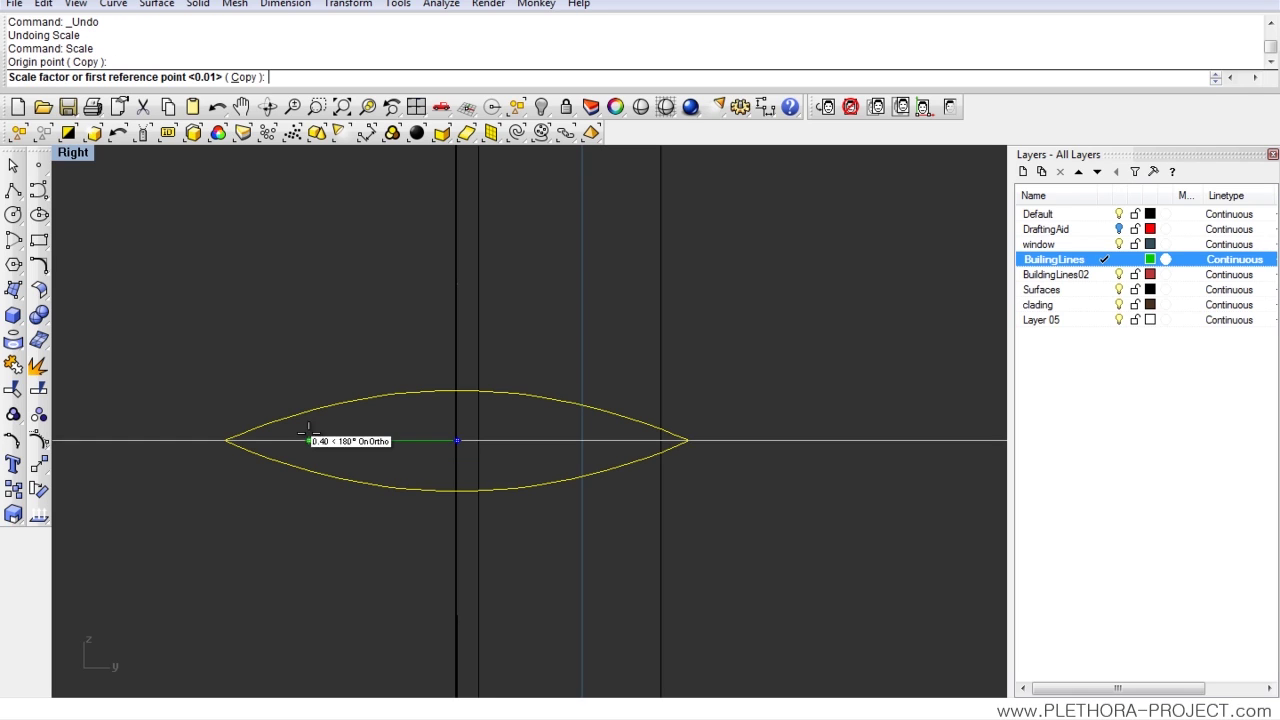
click(223, 440)
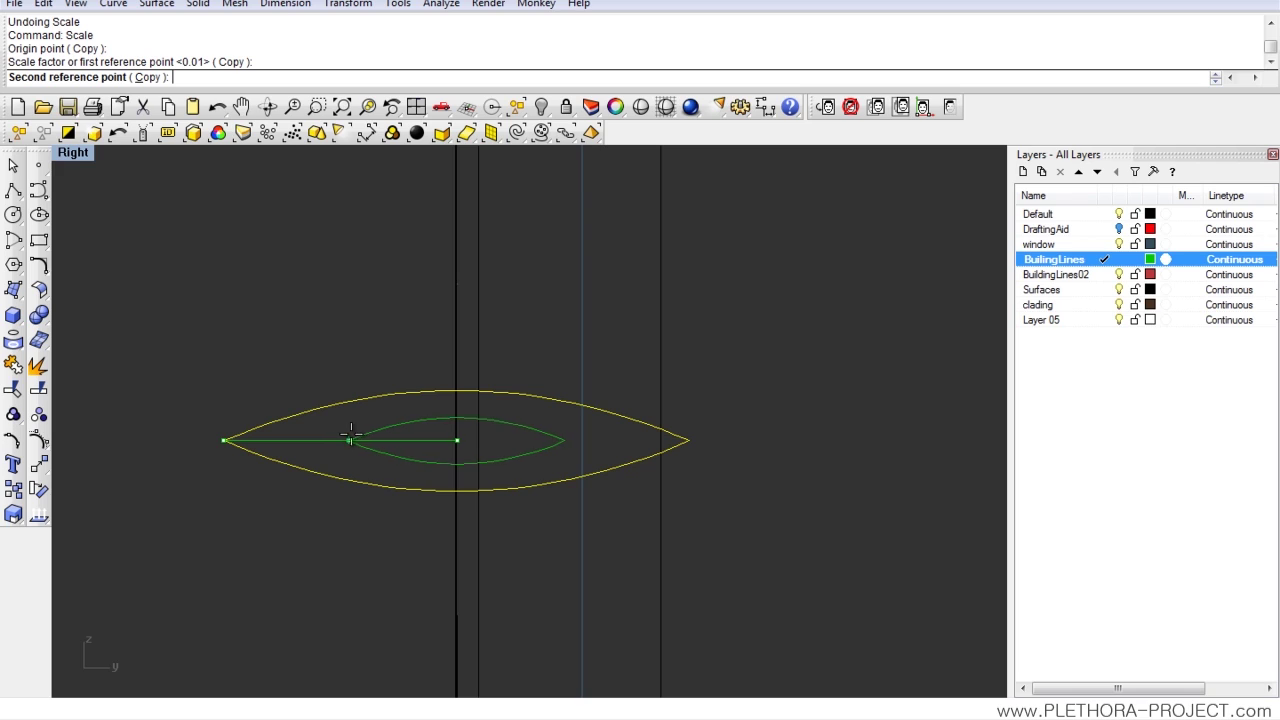
click(355, 437)
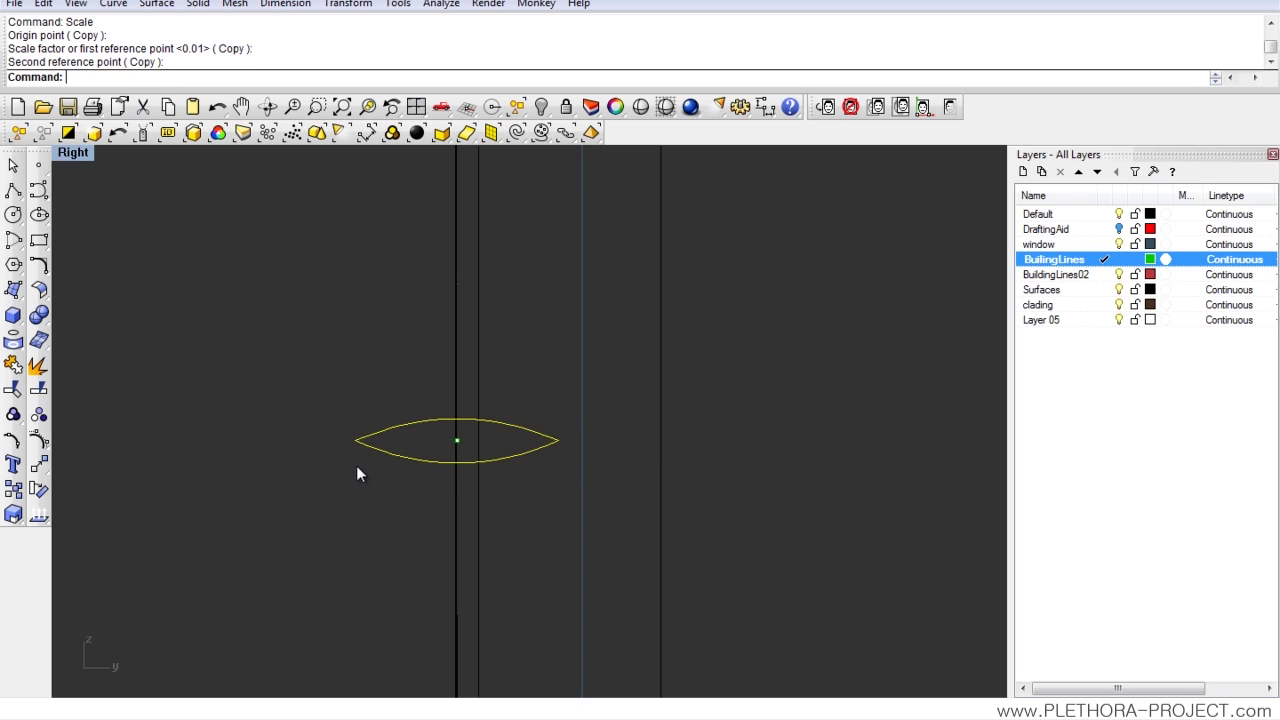
scroll(350, 470, down, 5)
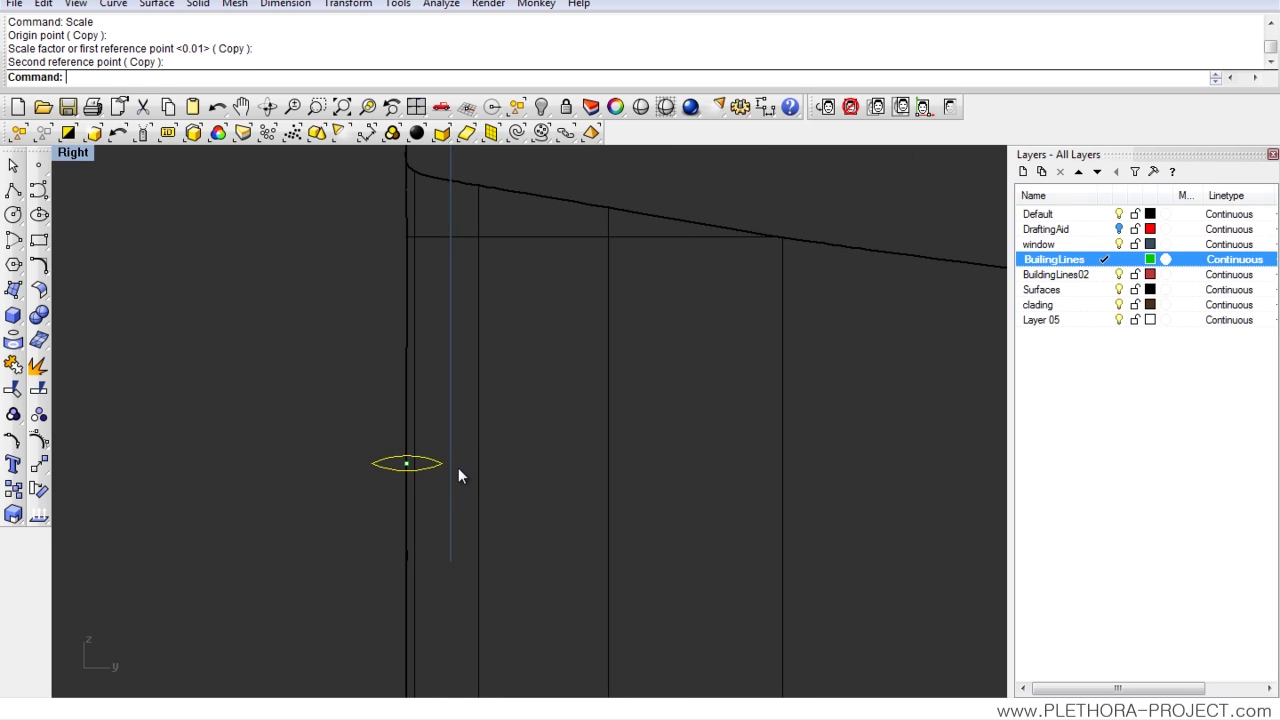
double_click(72, 153)
double_click(588, 156)
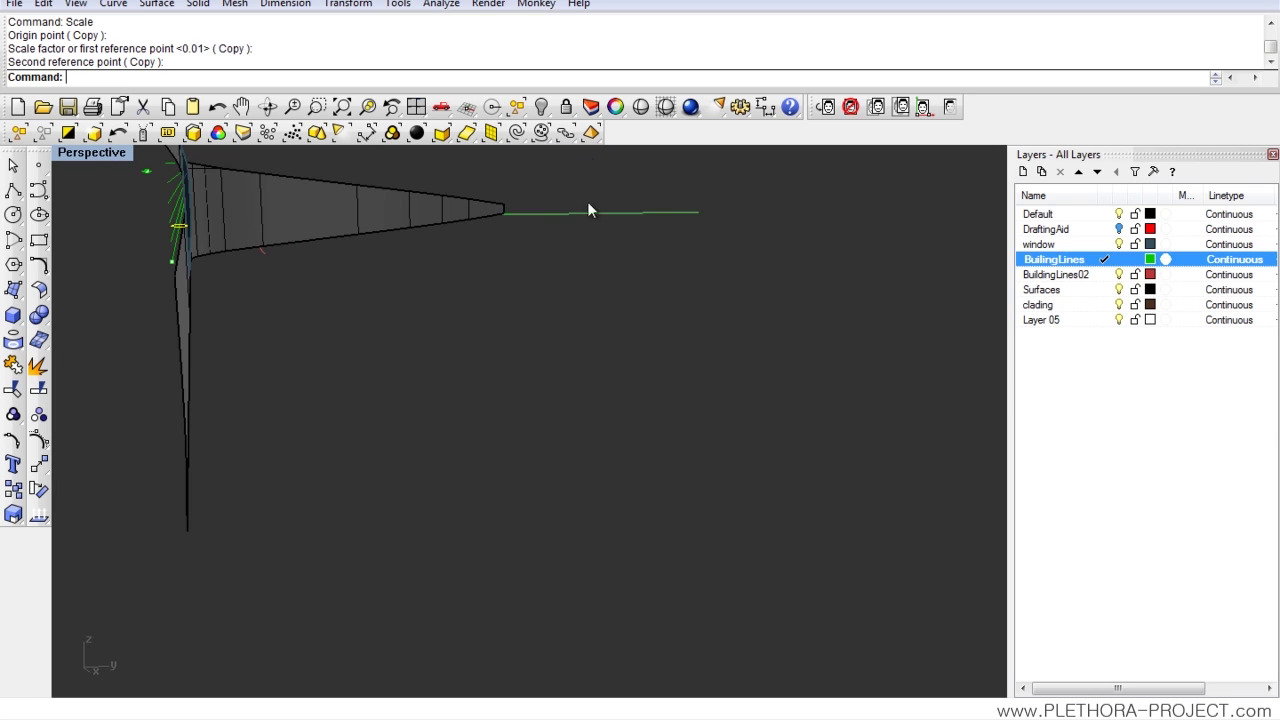
scroll(531, 320, up, 6)
scroll(483, 353, up, 3)
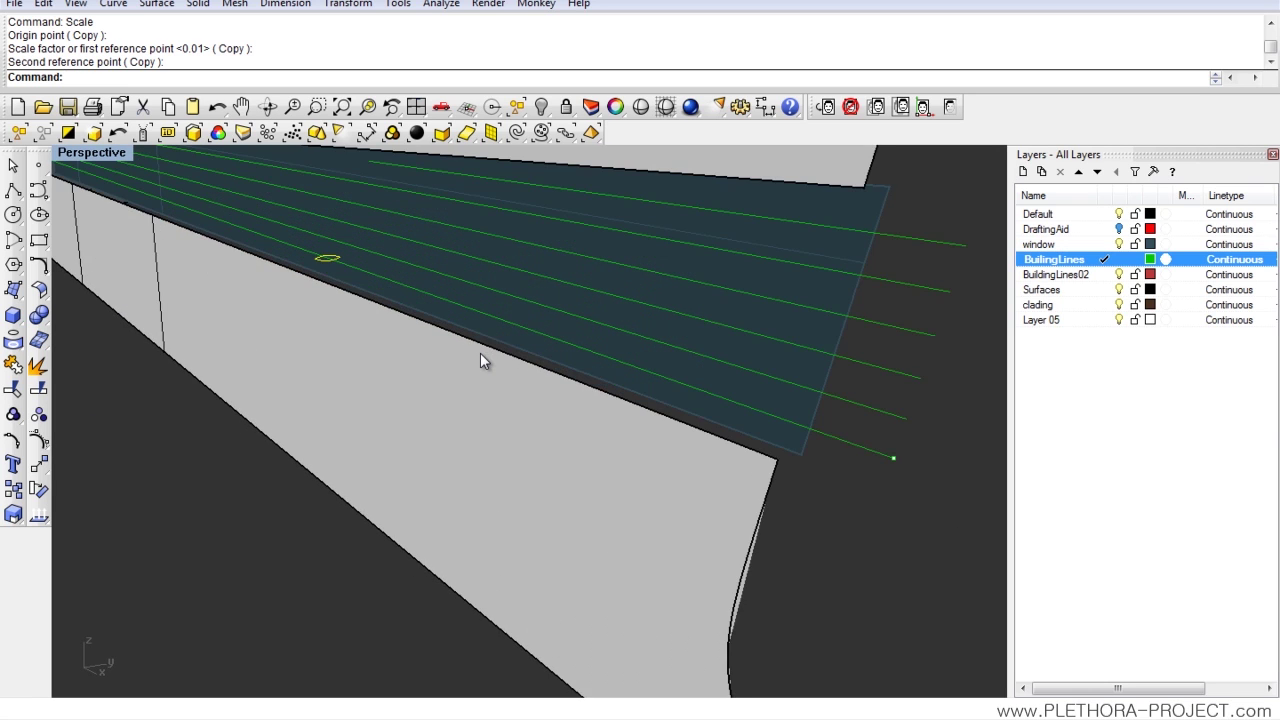
scroll(420, 355, down, 5)
key(ctrl+z)
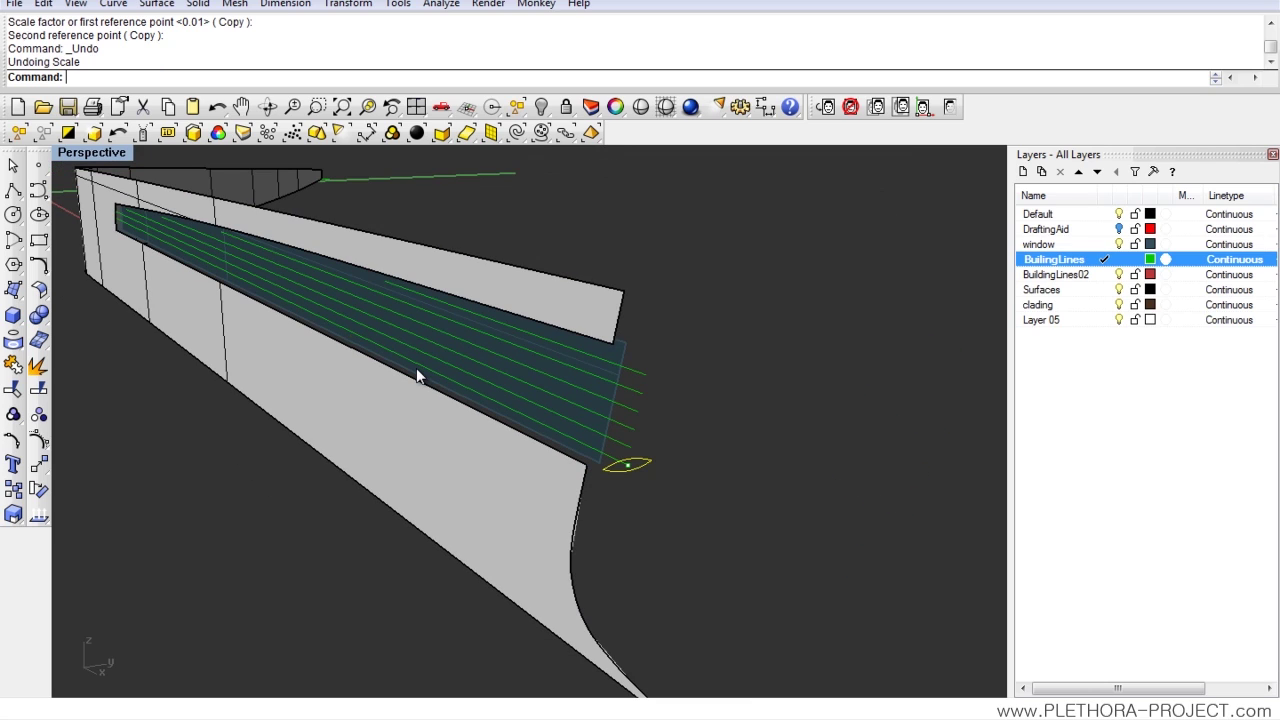
Step: Scale the lens profile to just under half size, taking the centre point in Perspective as origin and reference points in the Right view
double_click(110, 154)
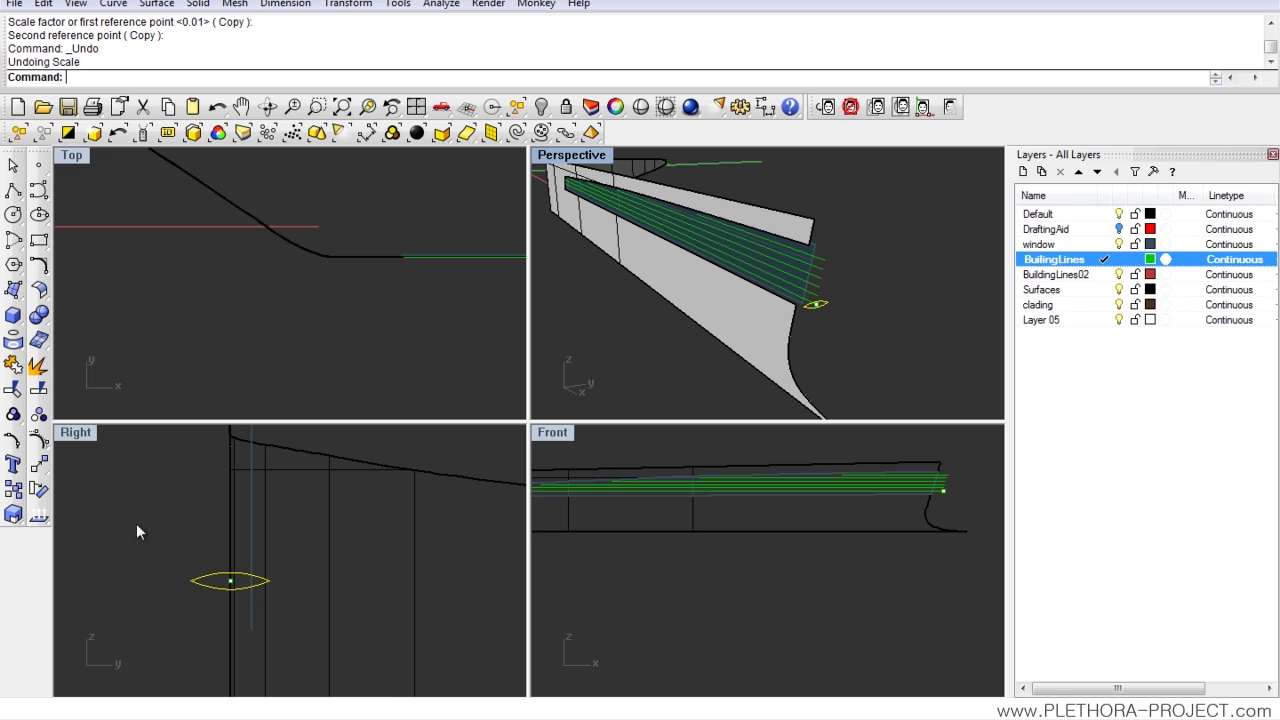
scroll(201, 505, up, 3)
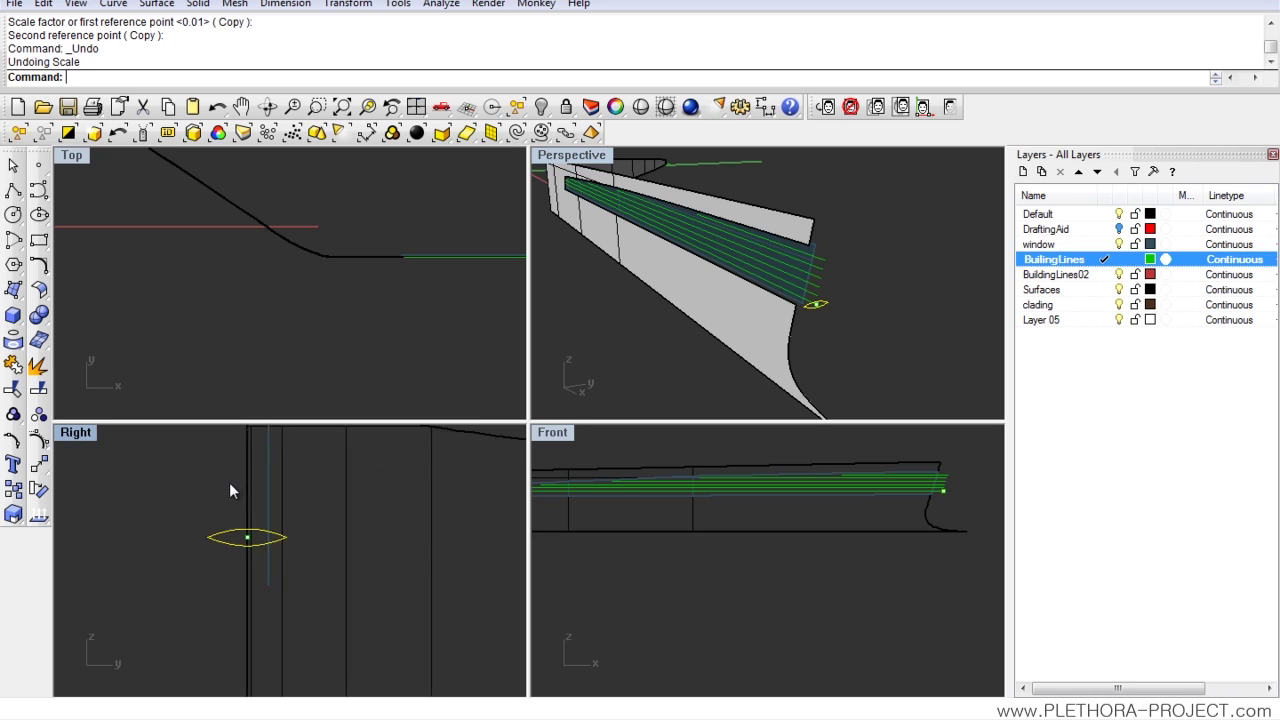
double_click(86, 438)
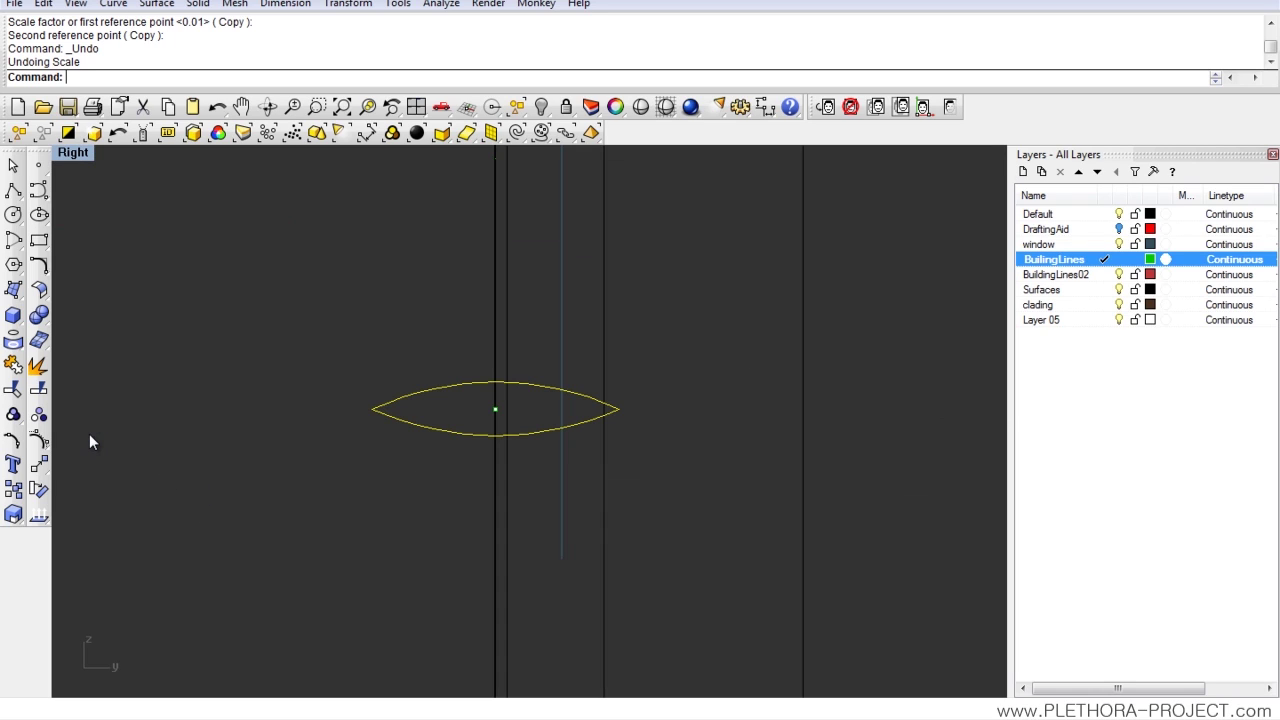
text(scale)
key(Return)
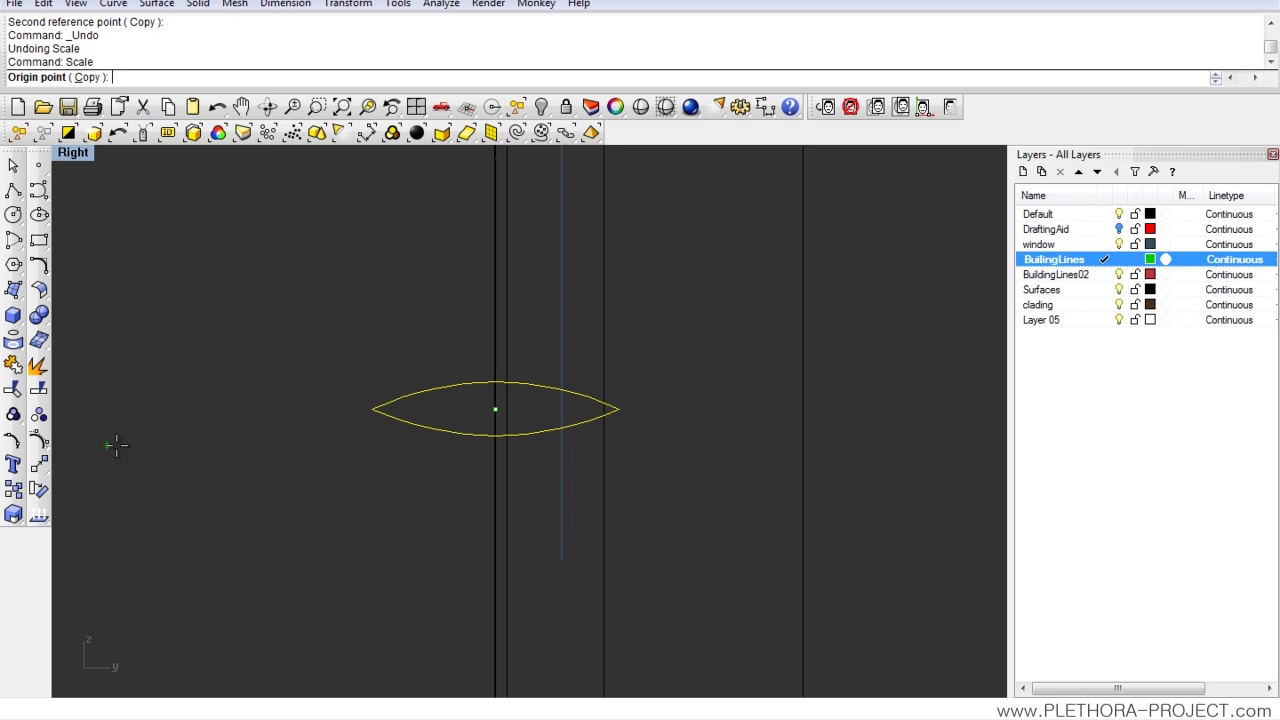
scroll(529, 401, up, 2)
double_click(66, 153)
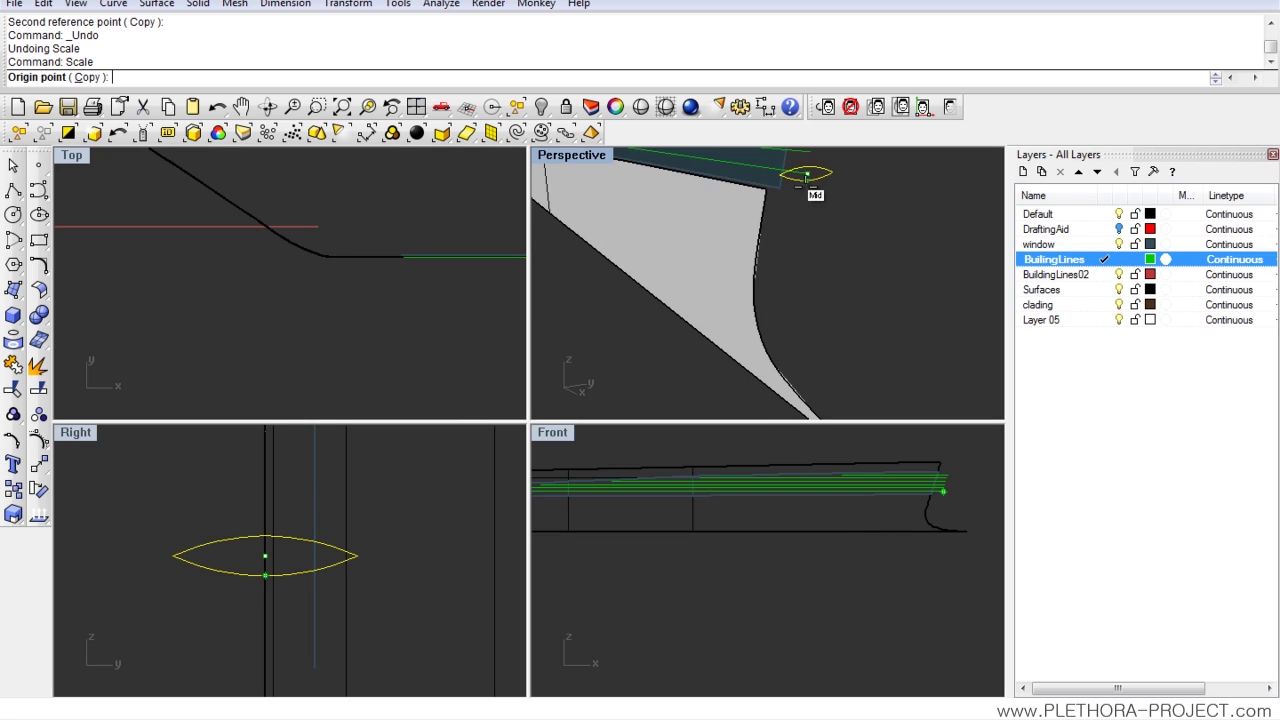
click(807, 173)
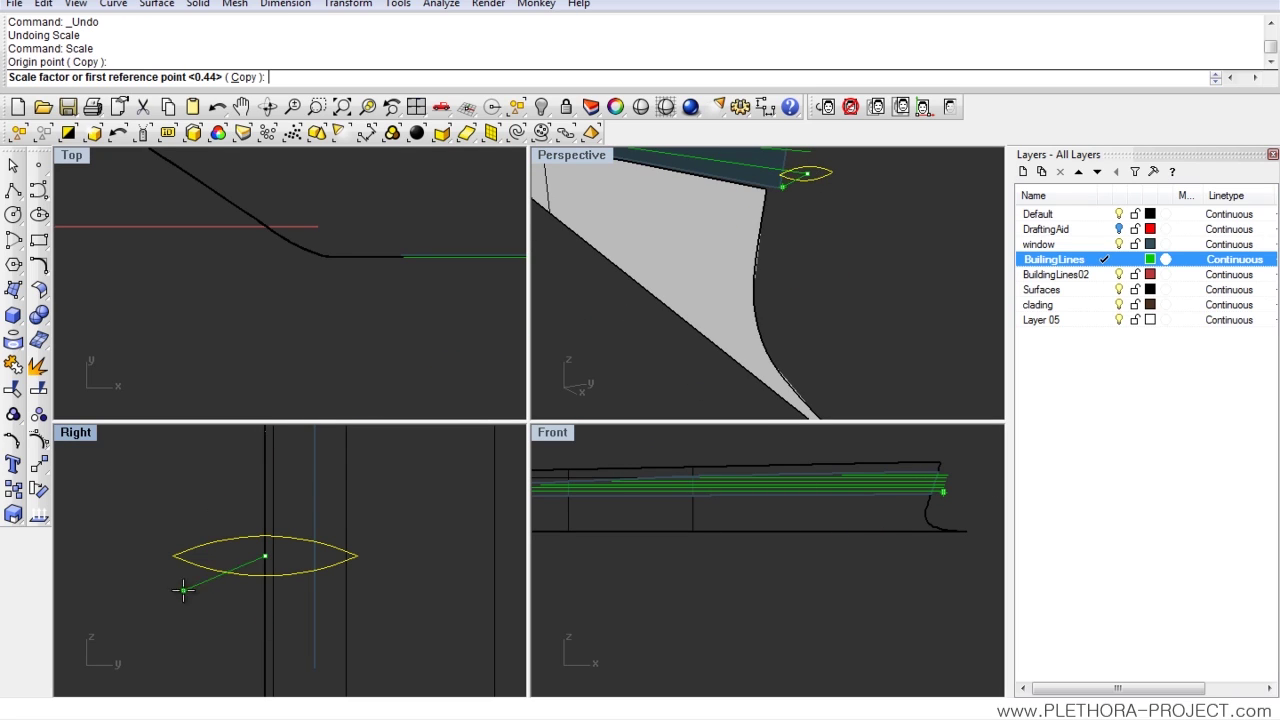
click(175, 553)
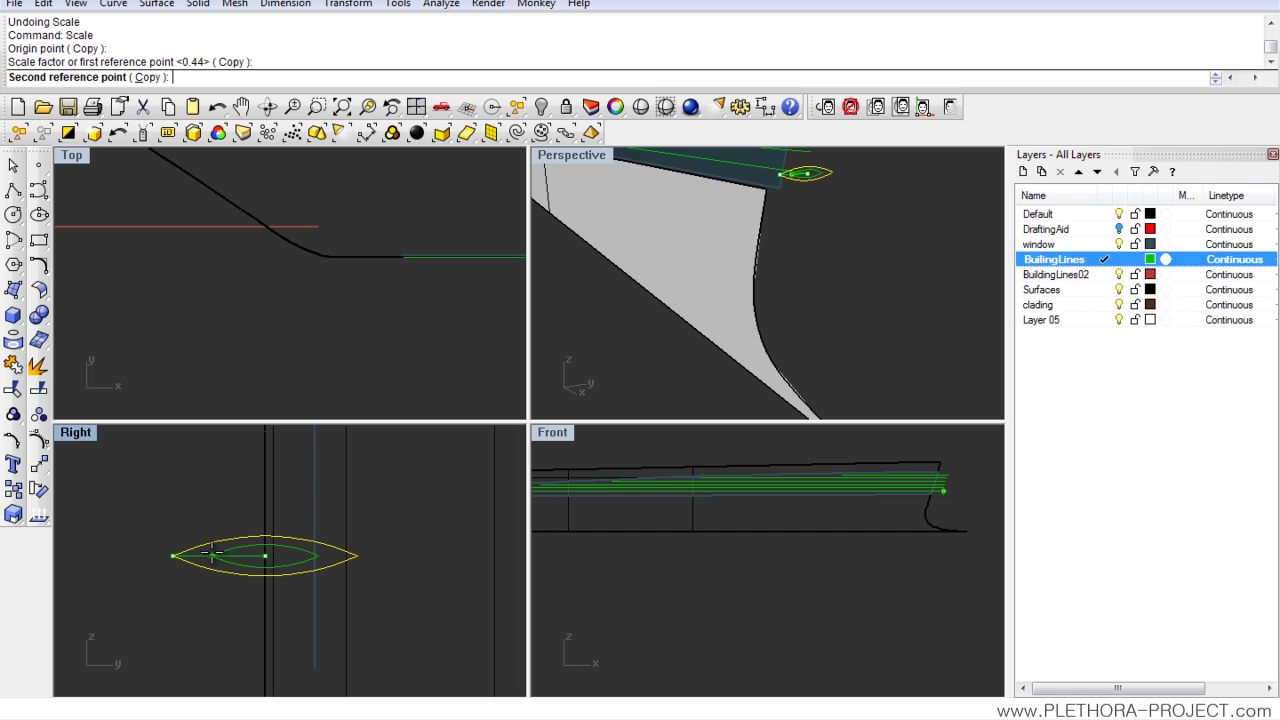
click(222, 552)
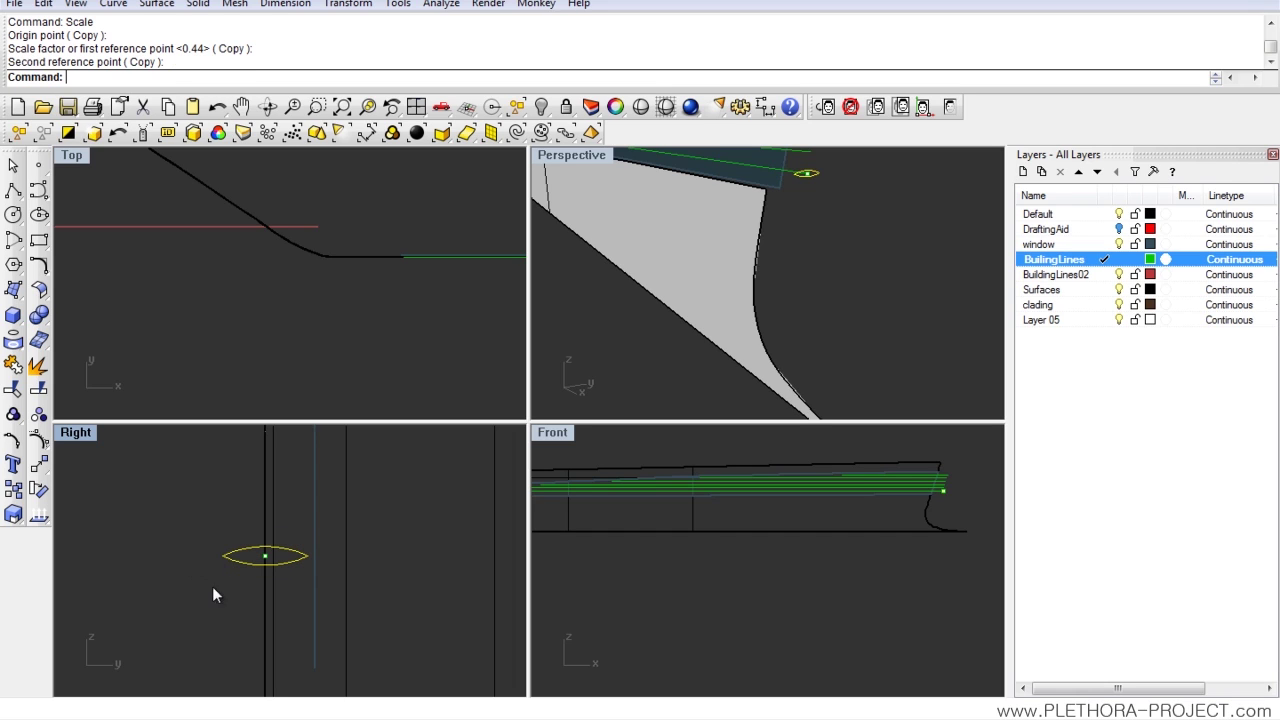
Step: Copy the scaled lens profile with its centre point from that point to the outer ends of the other five window guide lines in Perspective
double_click(577, 159)
right_drag(577, 159, 552, 336)
scroll(553, 335, up, 3)
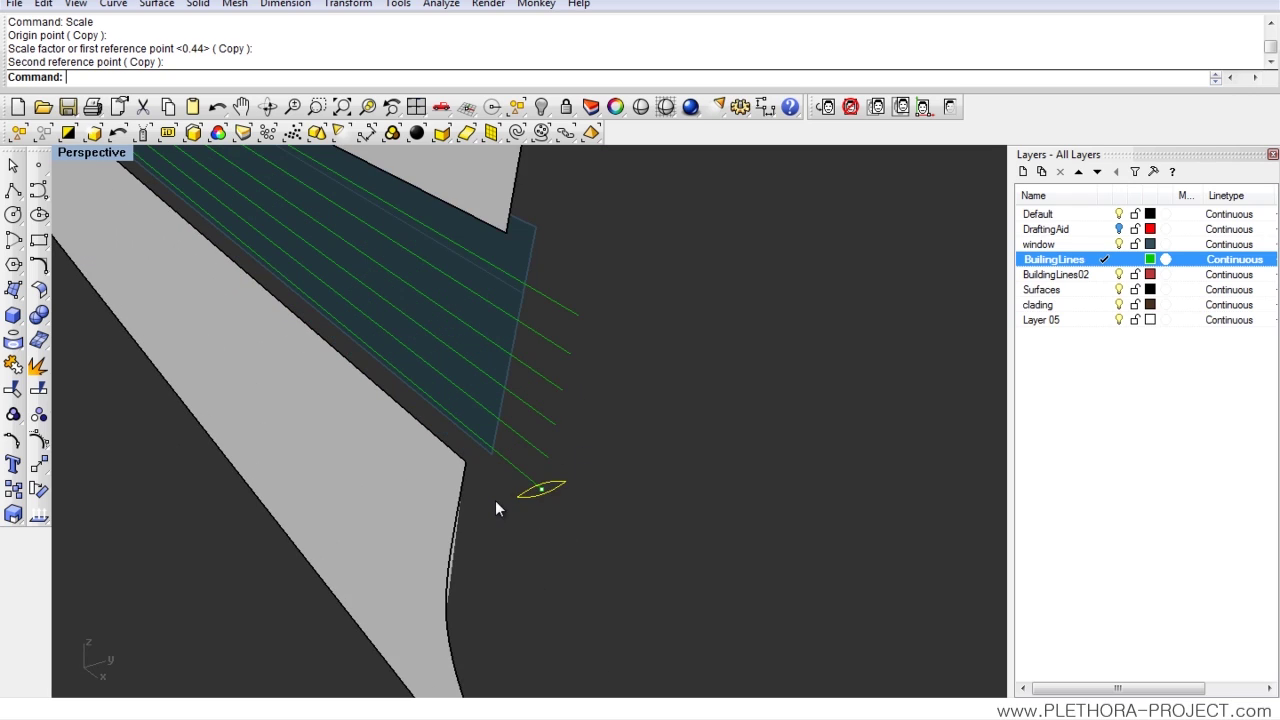
drag(490, 474, 605, 516)
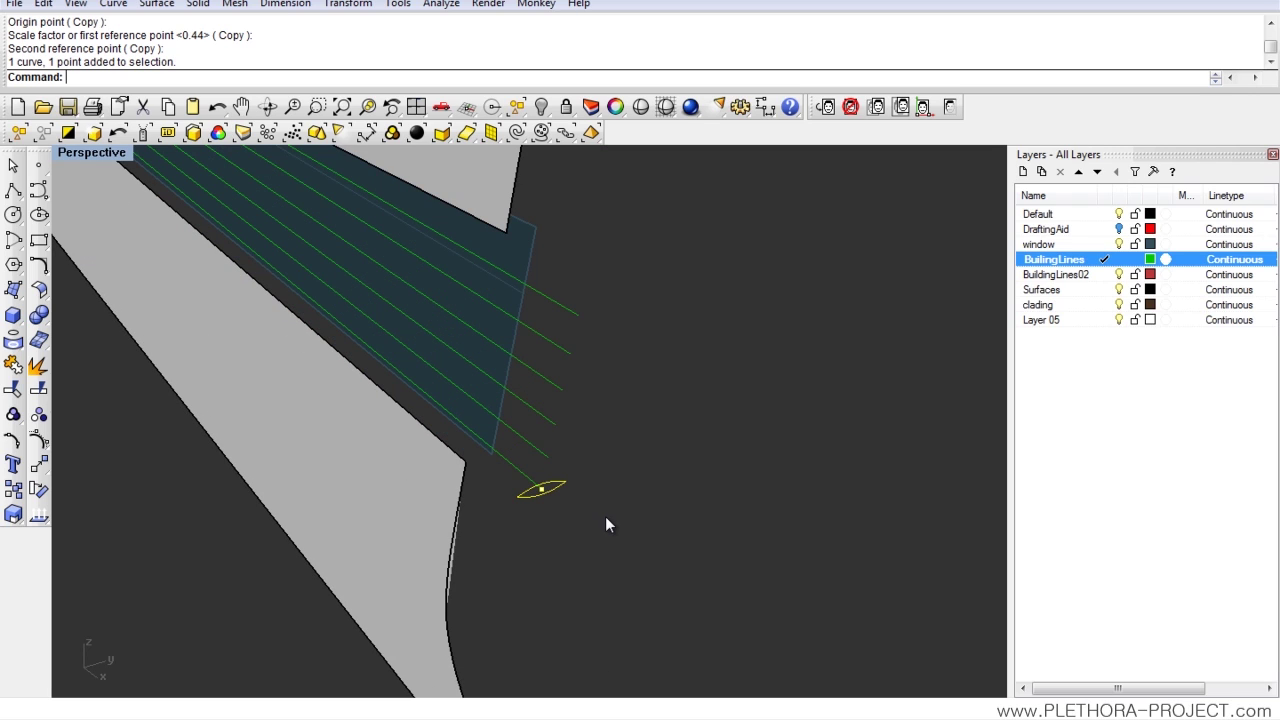
key(Return)
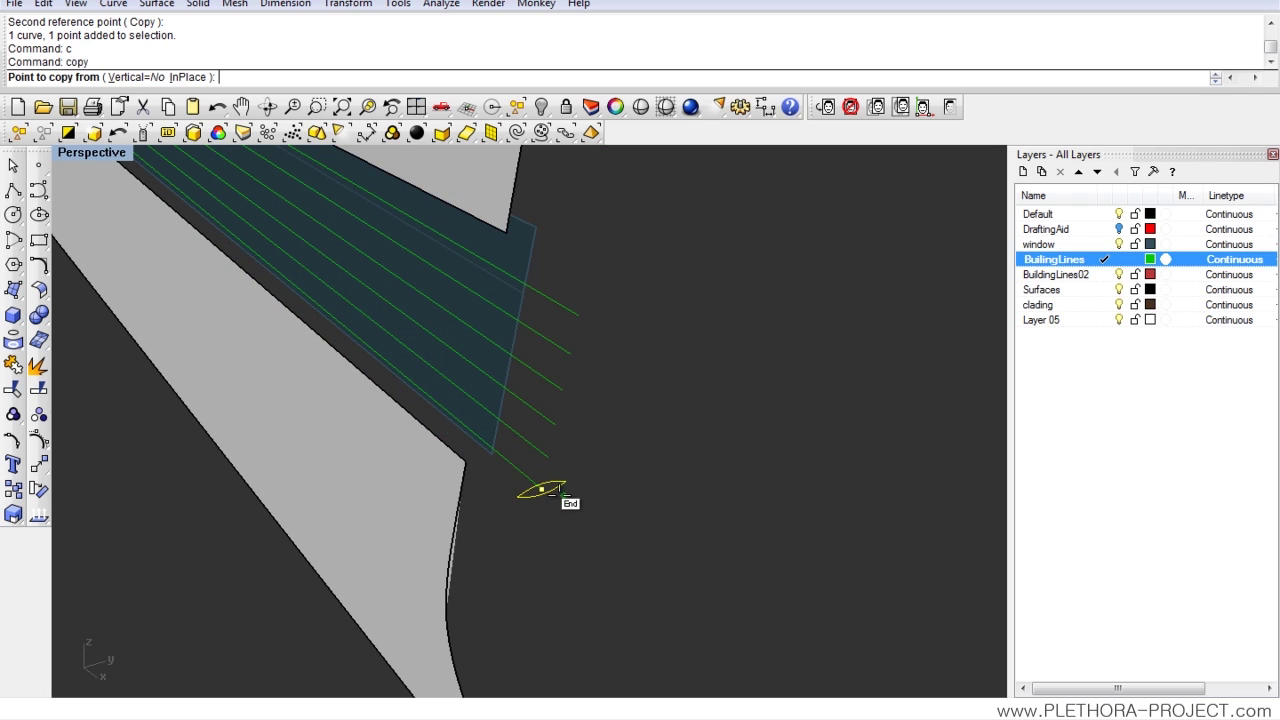
scroll(542, 490, up, 3)
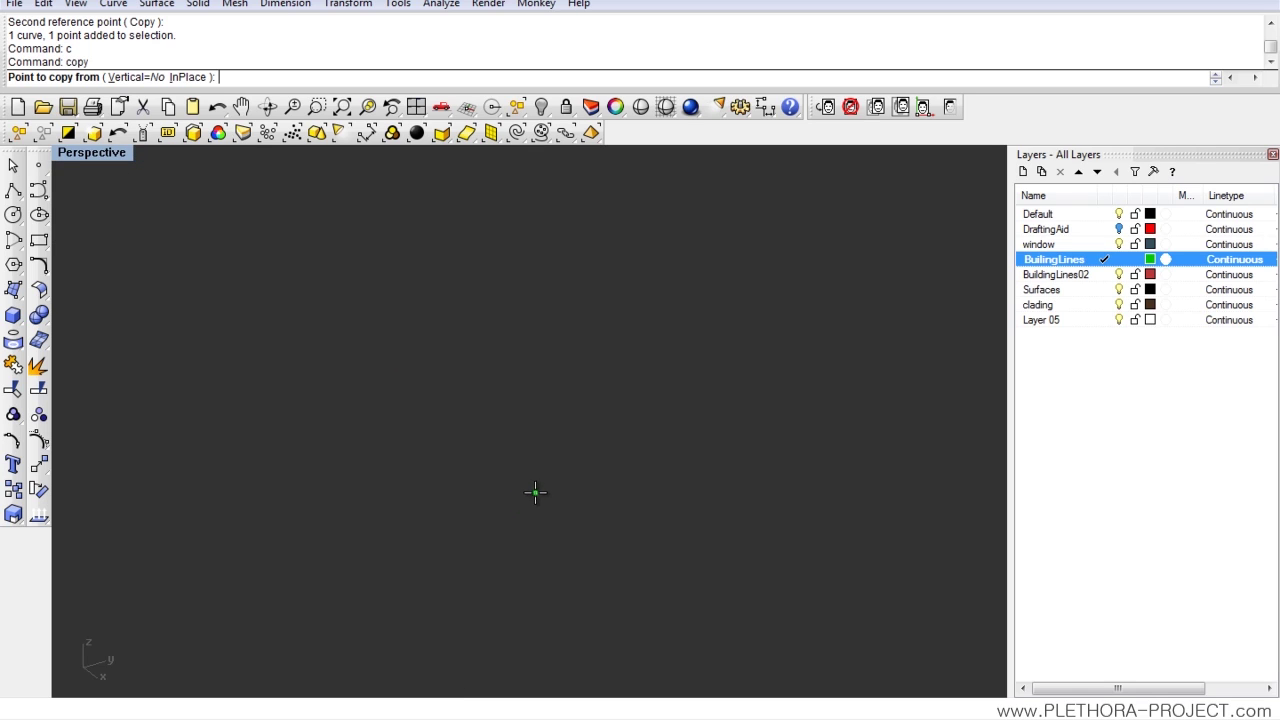
scroll(535, 491, down, 3)
click(394, 537)
scroll(394, 537, up, 3)
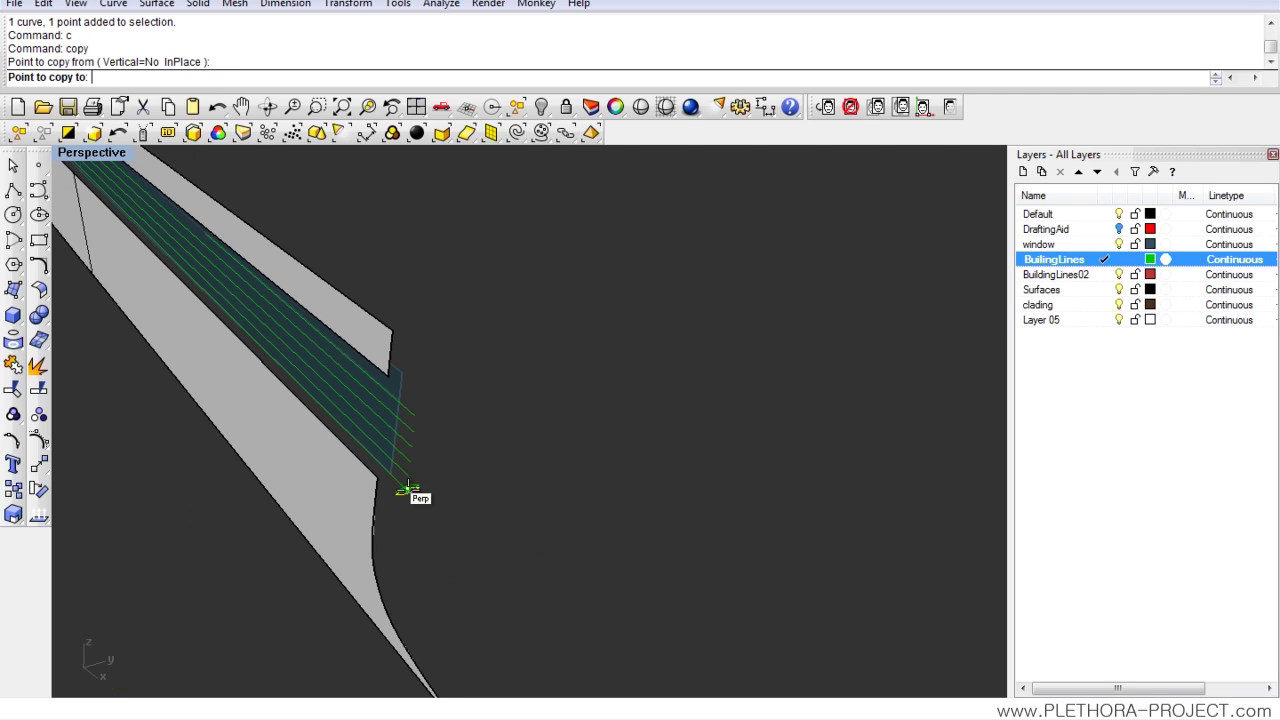
scroll(525, 612, down, 2)
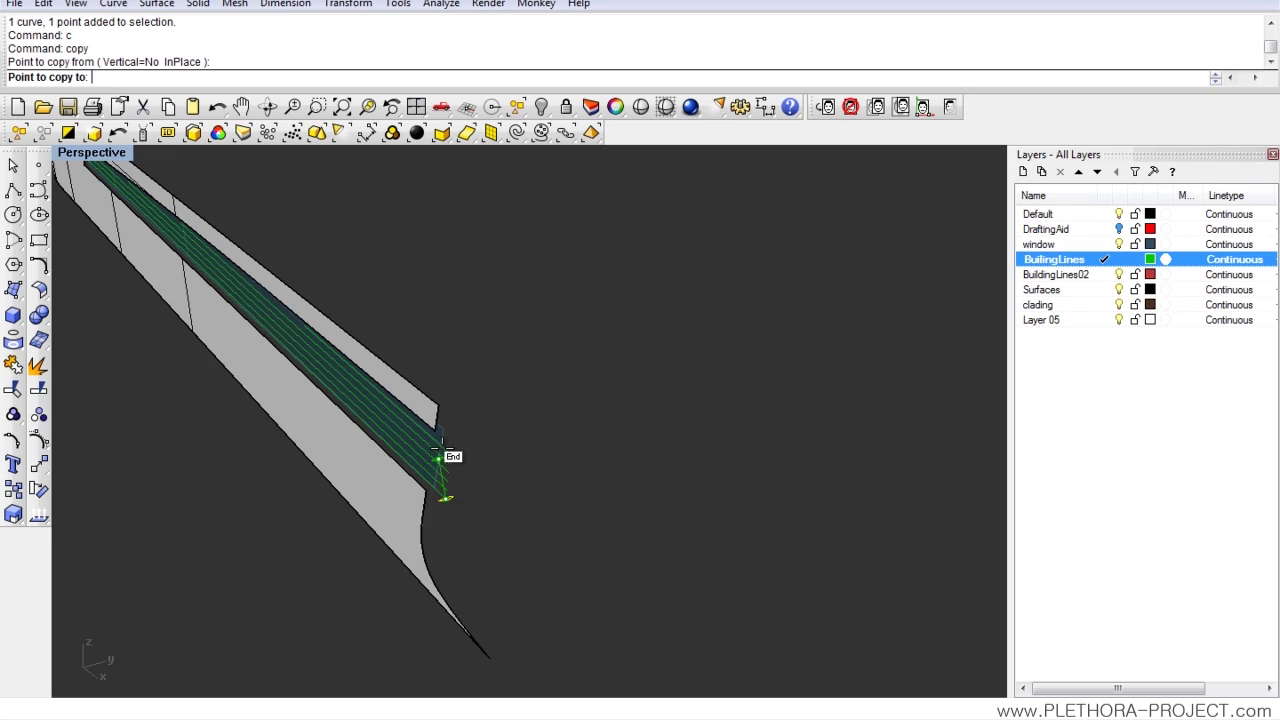
scroll(436, 480, up, 3)
scroll(457, 472, down, 2)
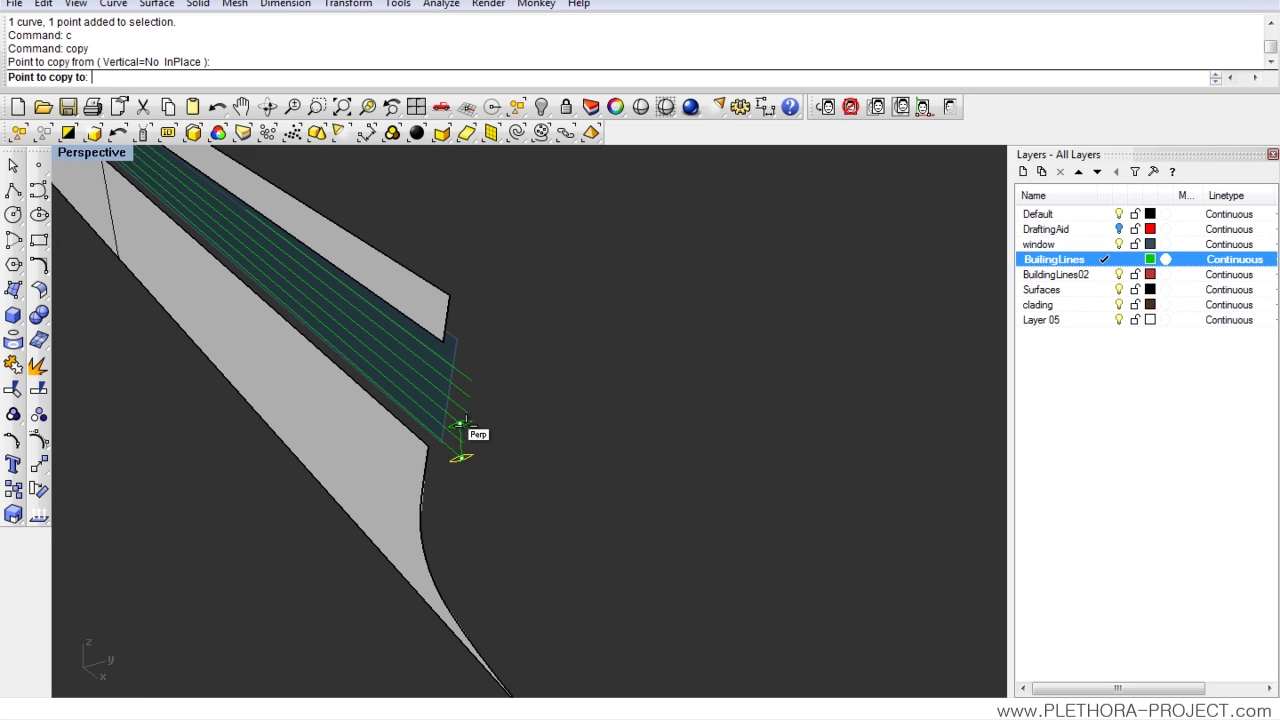
click(460, 441)
click(465, 416)
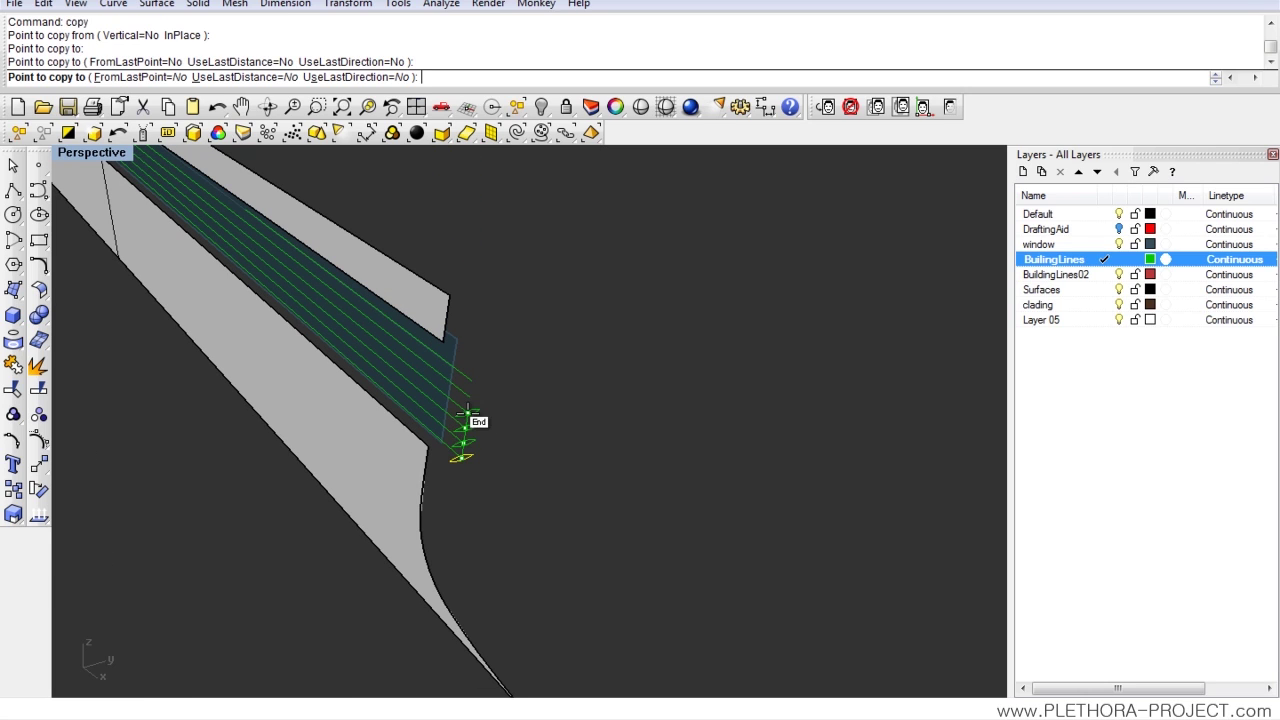
click(466, 412)
click(468, 397)
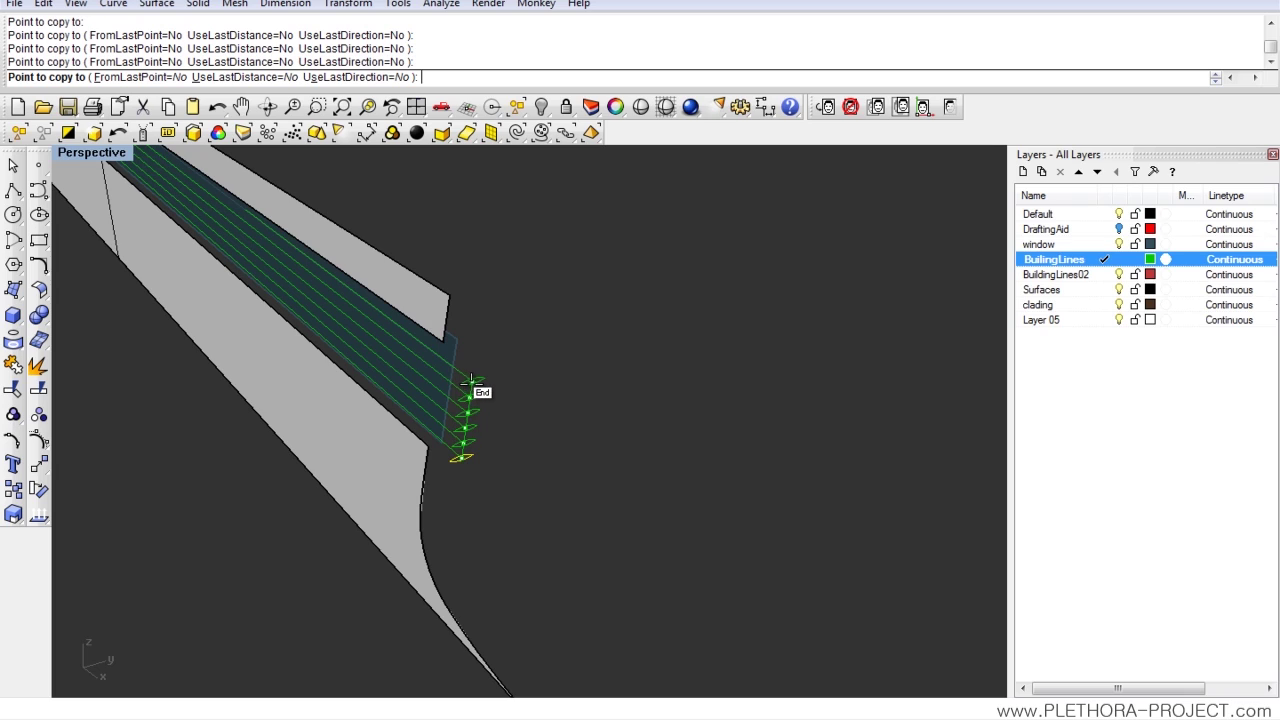
click(471, 381)
key(Return)
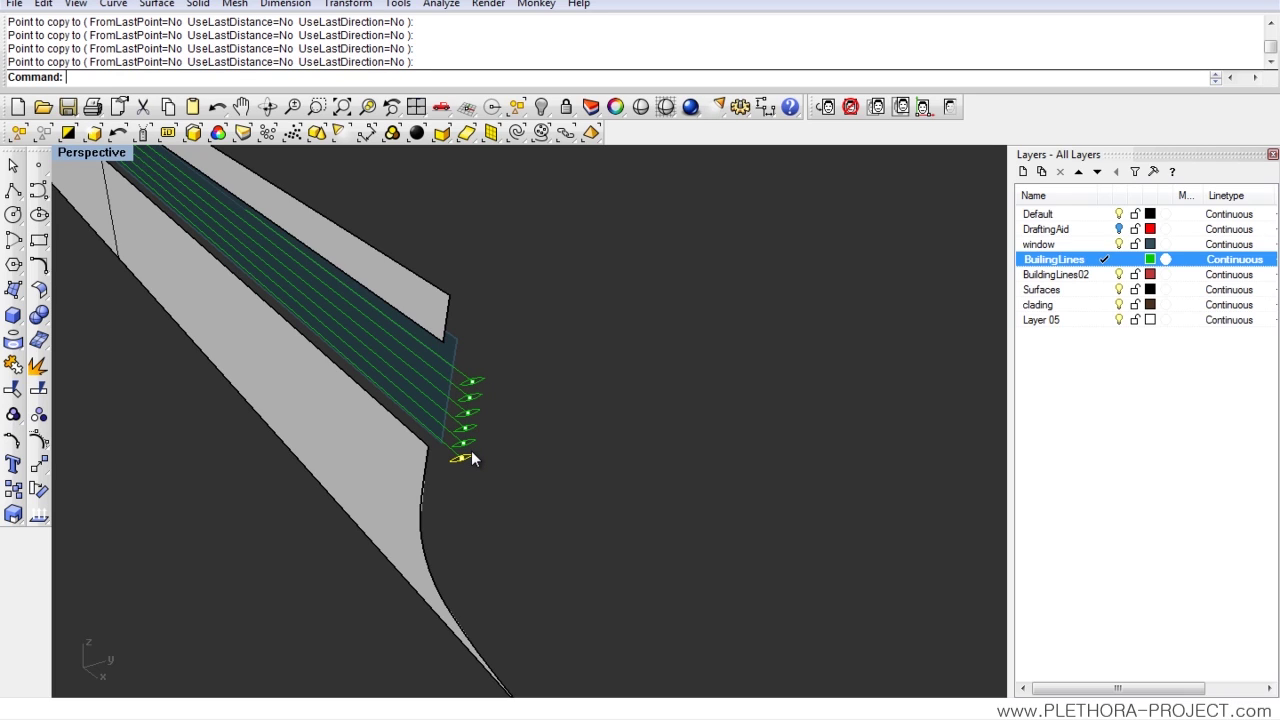
Step: Zoom to the selected lens profile and inspect the copies at the guide line ends from a side angle
key(Return)
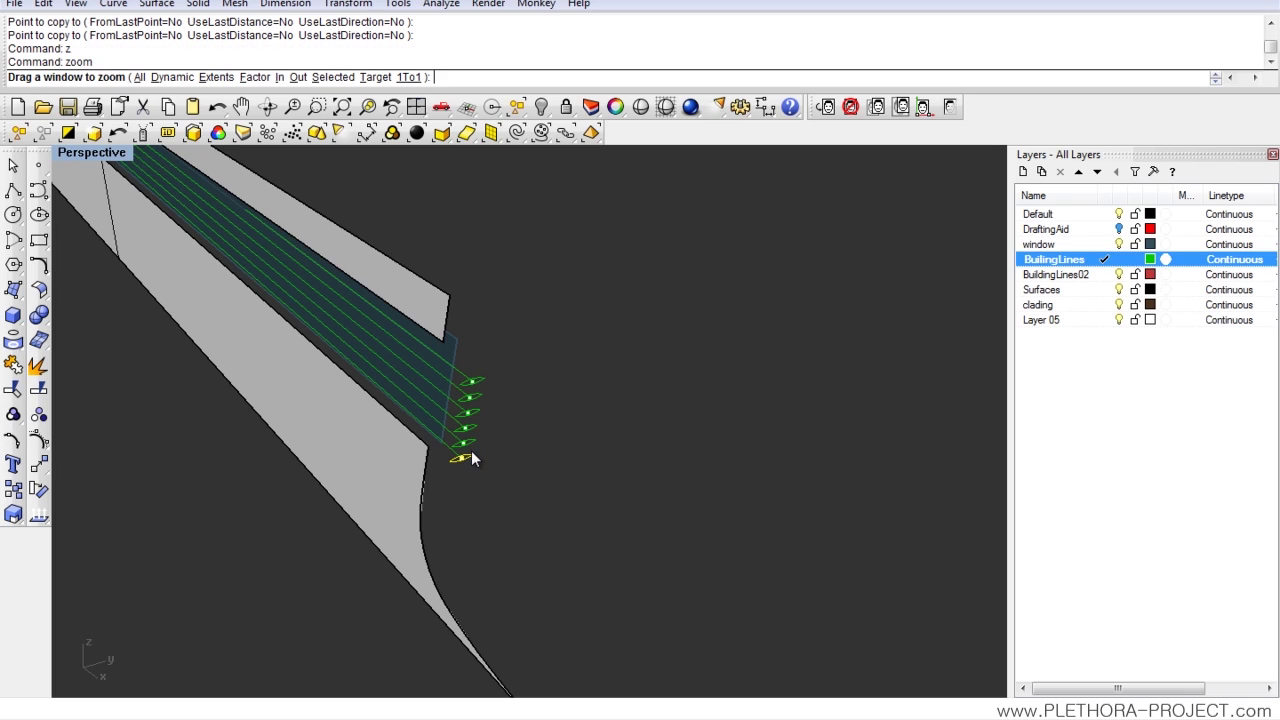
text(s)
key(Return)
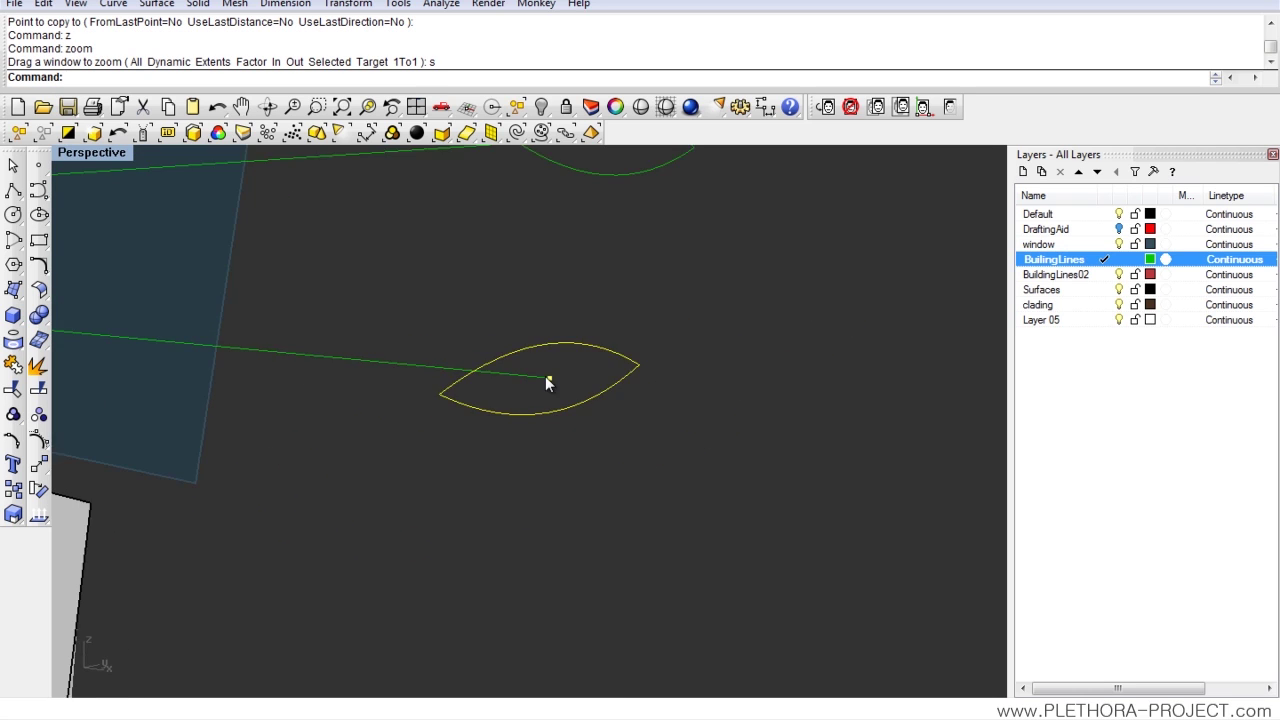
right_drag(564, 414, 434, 381)
scroll(472, 429, down, 10)
scroll(474, 376, up, 5)
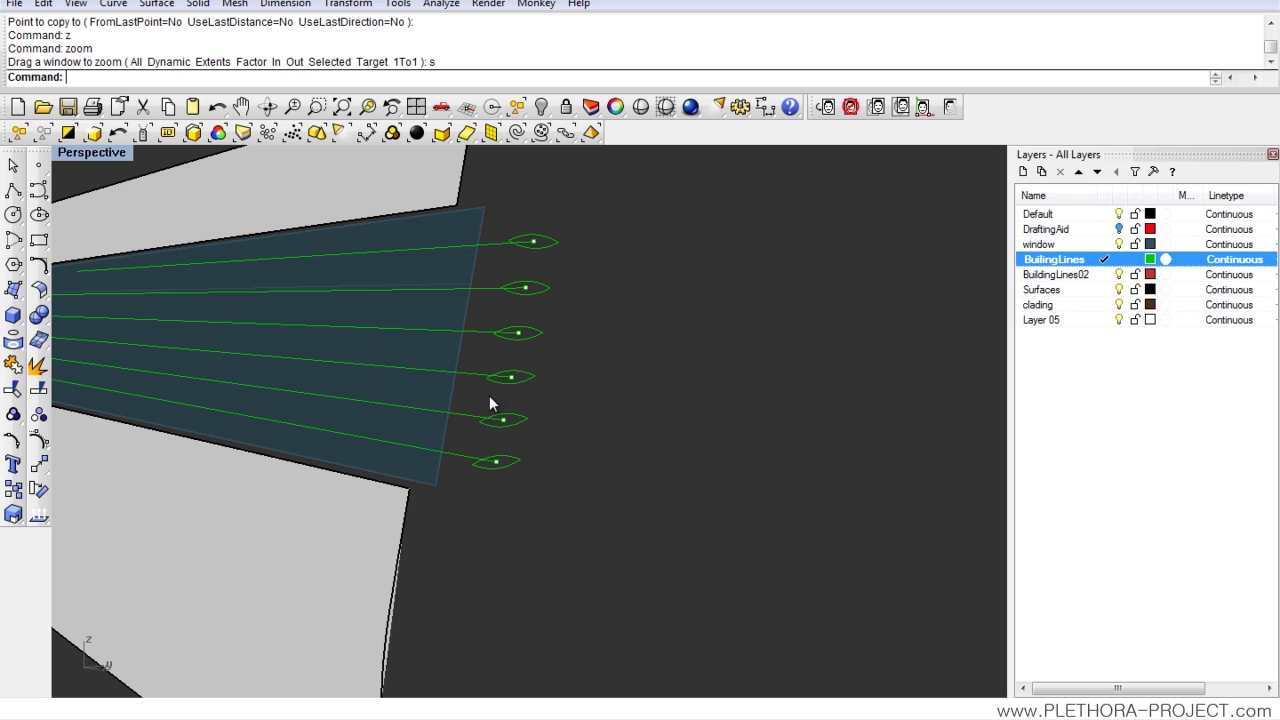
shift+right_drag(475, 411, 643, 432)
scroll(600, 428, up, 4)
scroll(643, 440, down, 1)
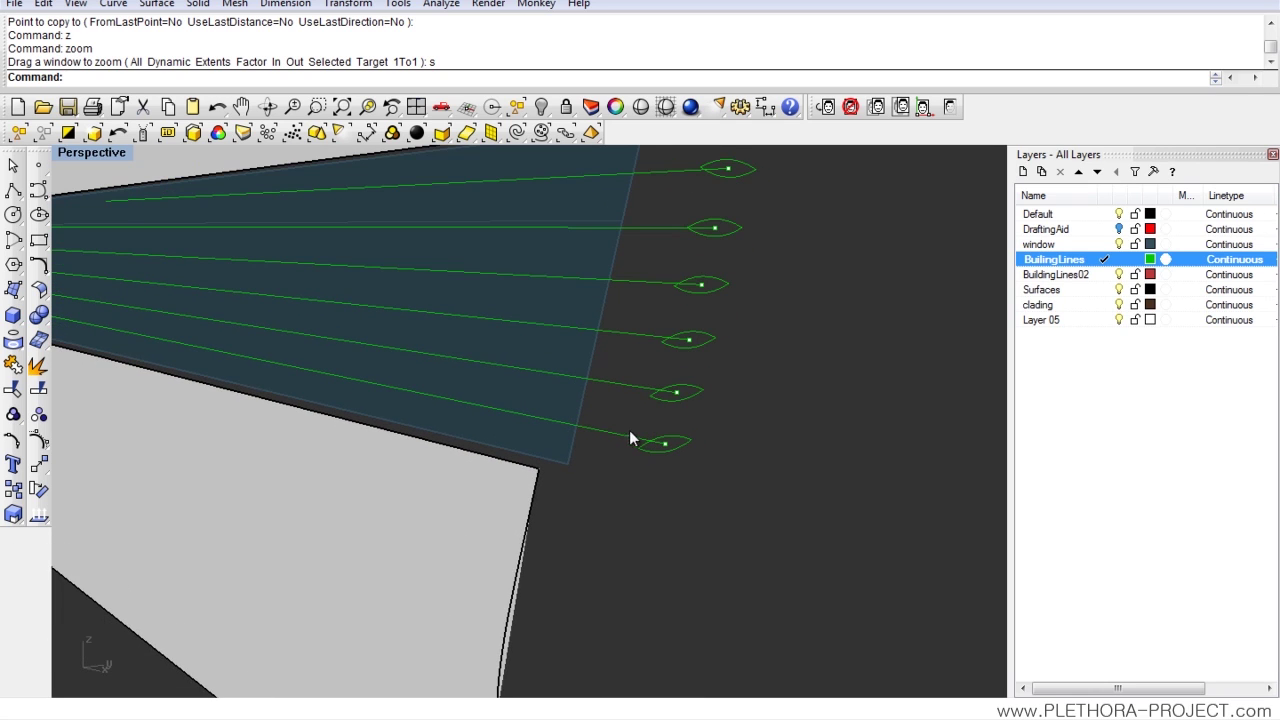
click(156, 5)
click(190, 62)
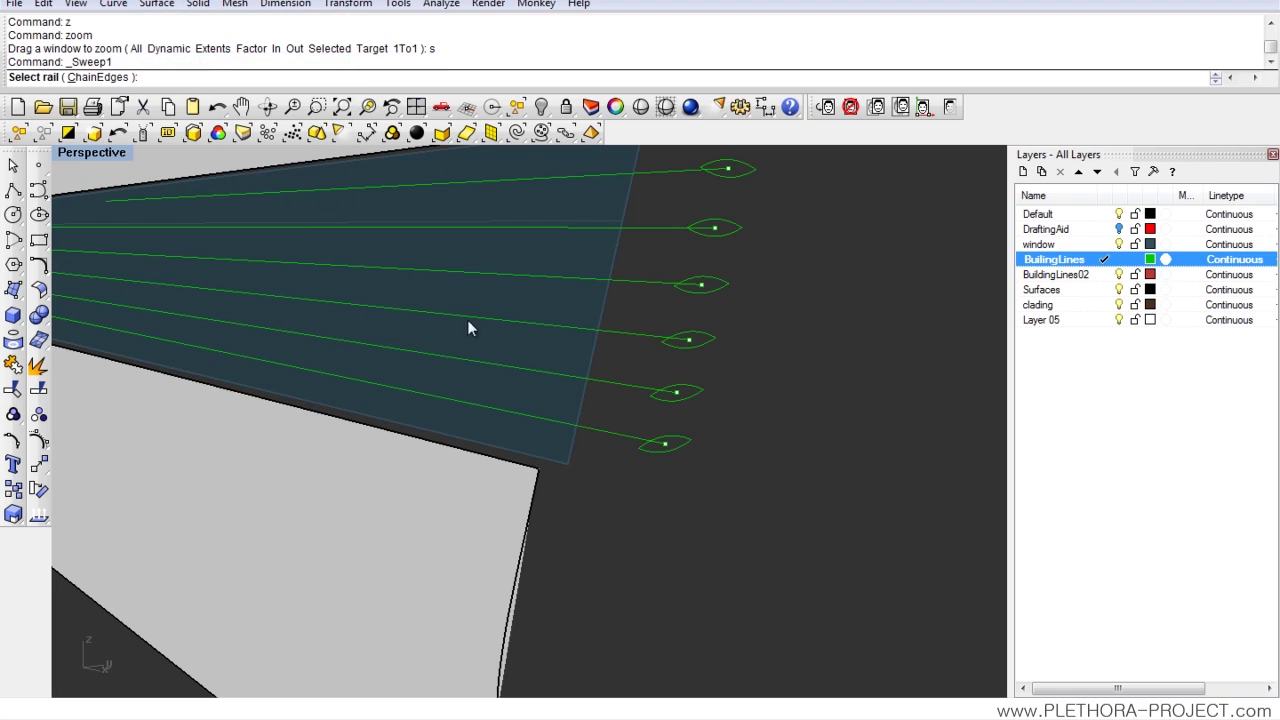
click(610, 434)
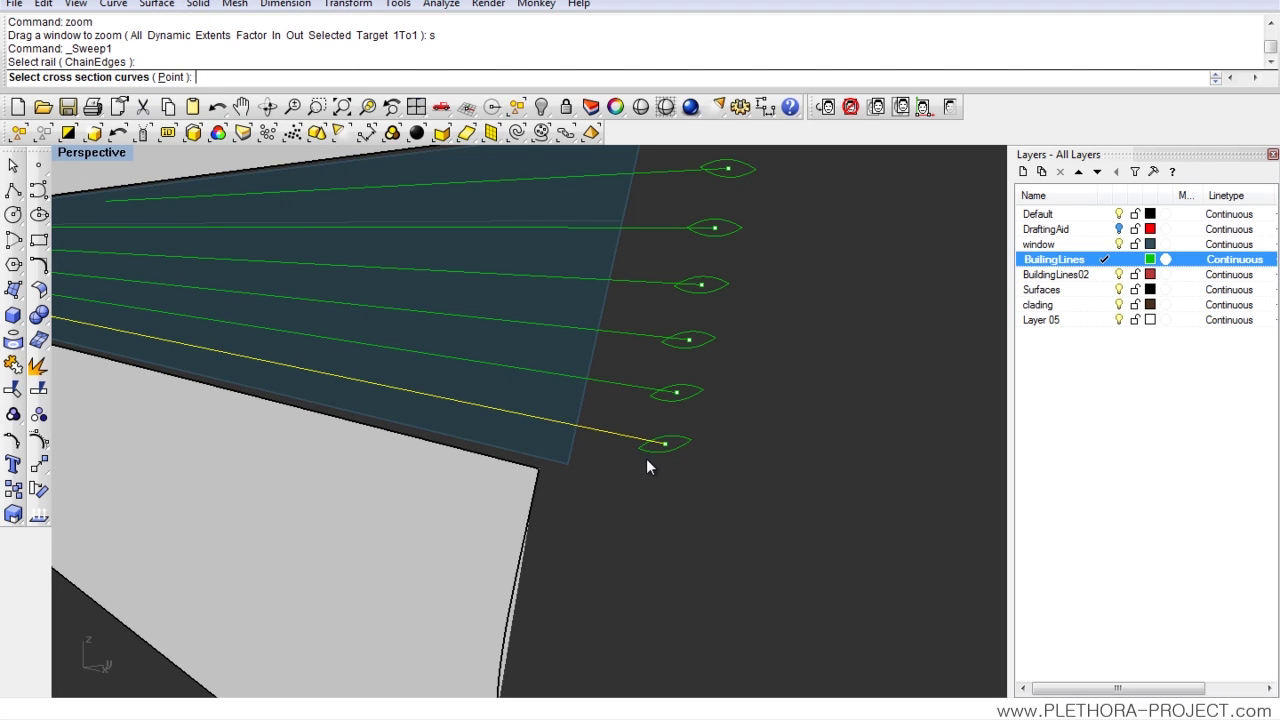
click(646, 454)
key(Return)
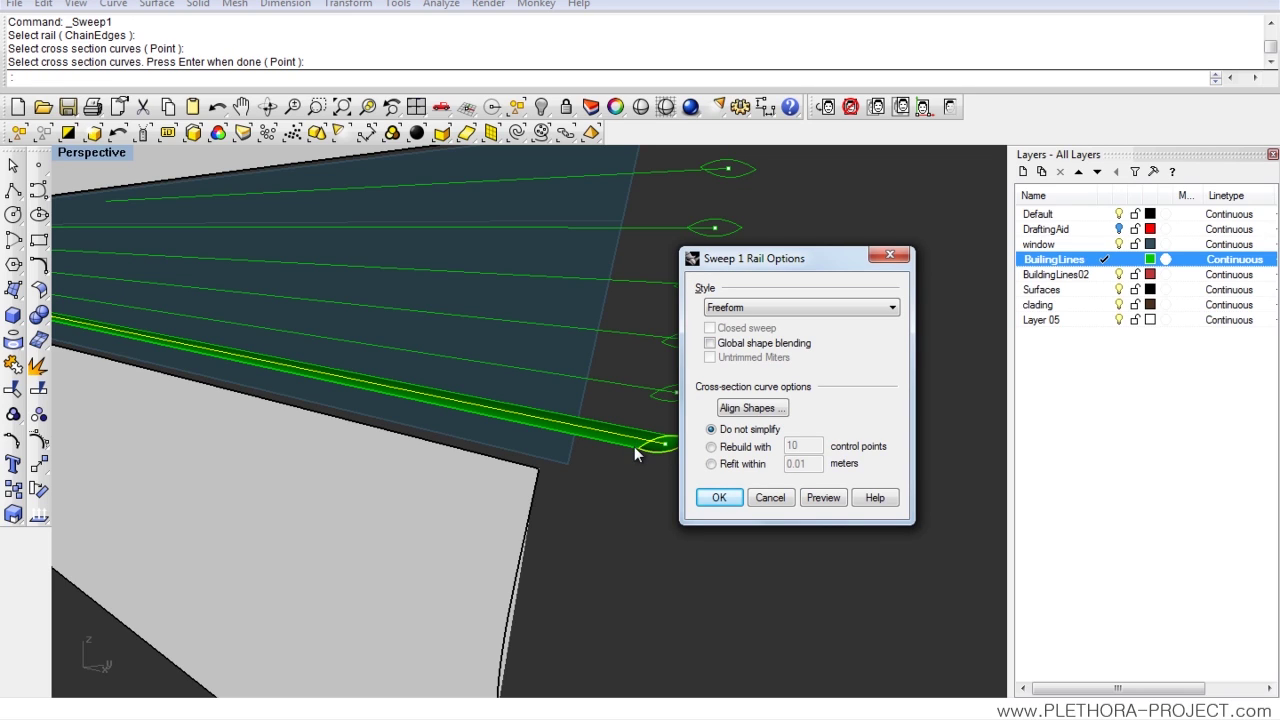
click(771, 497)
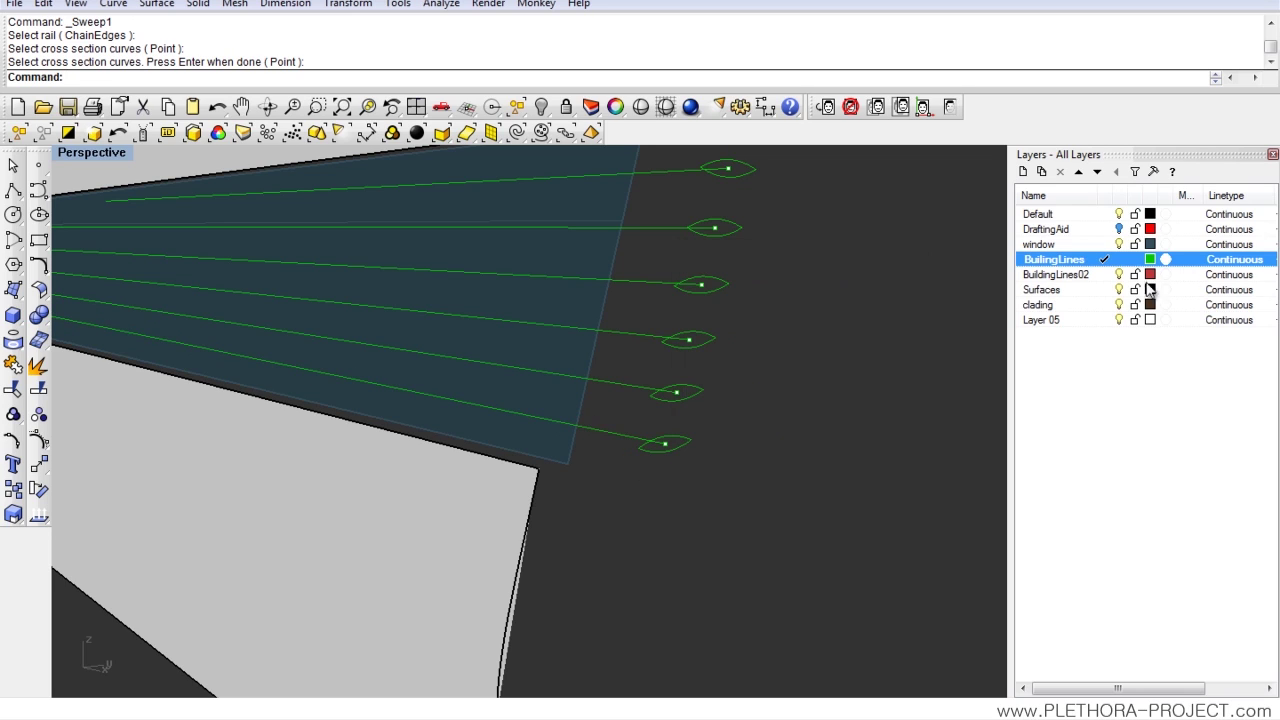
Step: Make clading the current layer and sweep the lowest lens profile along its guide line with Sweep 1 Rail, Freeform style without simplifying
click(1114, 305)
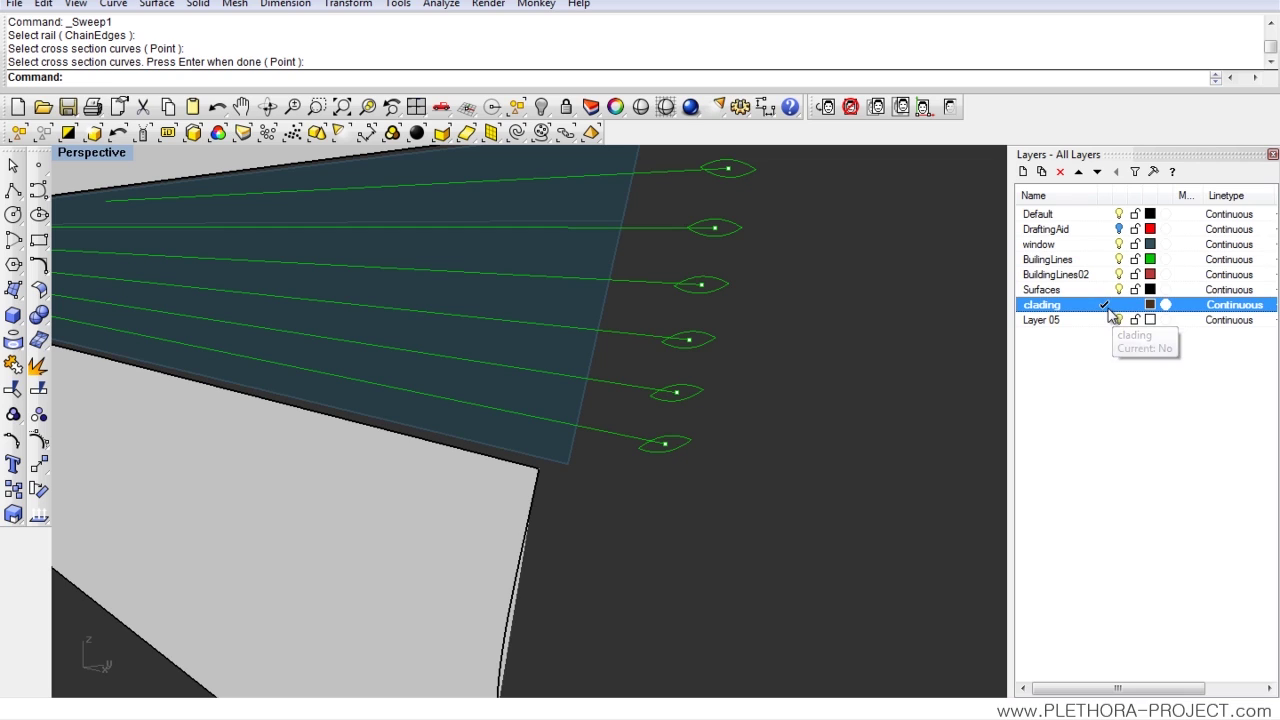
click(157, 4)
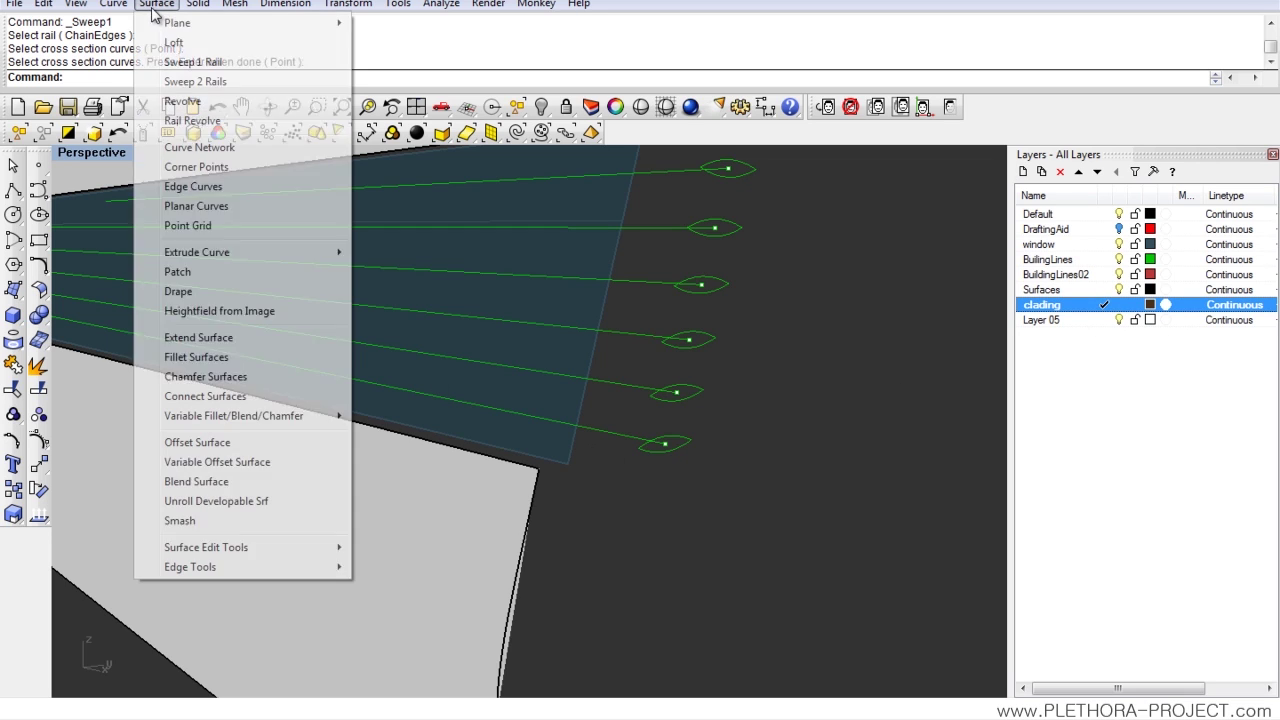
click(206, 62)
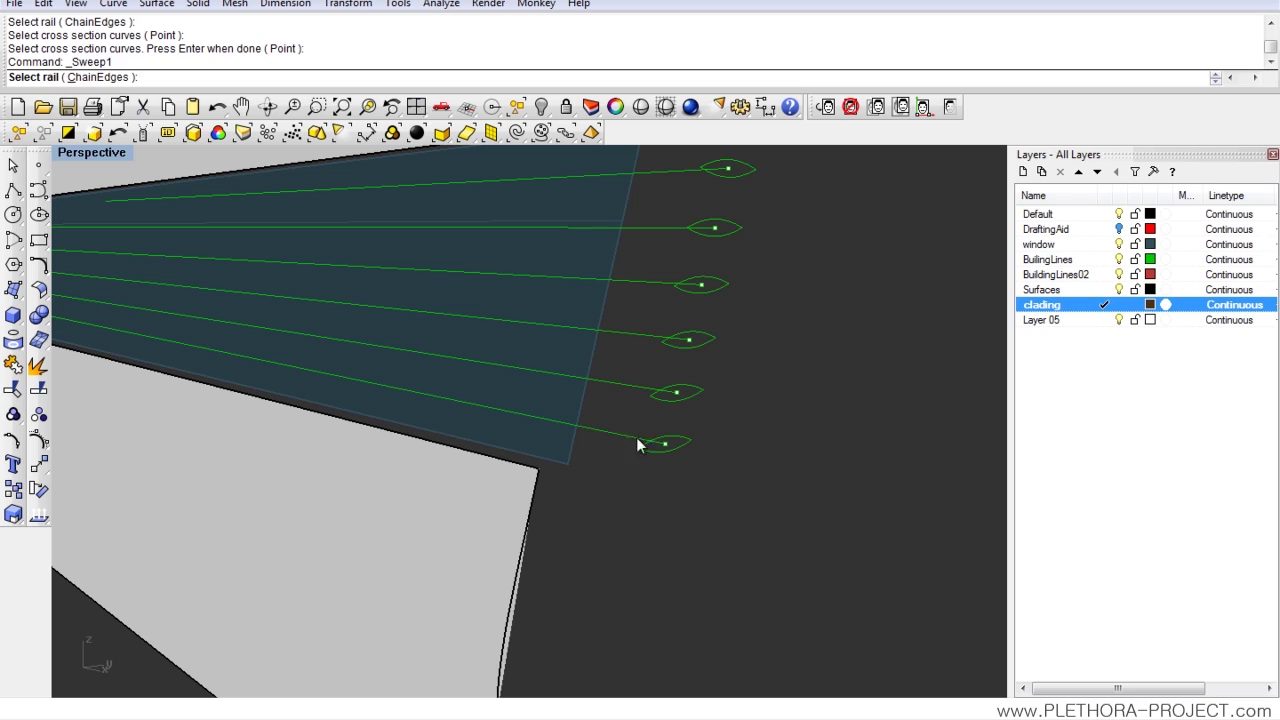
click(675, 443)
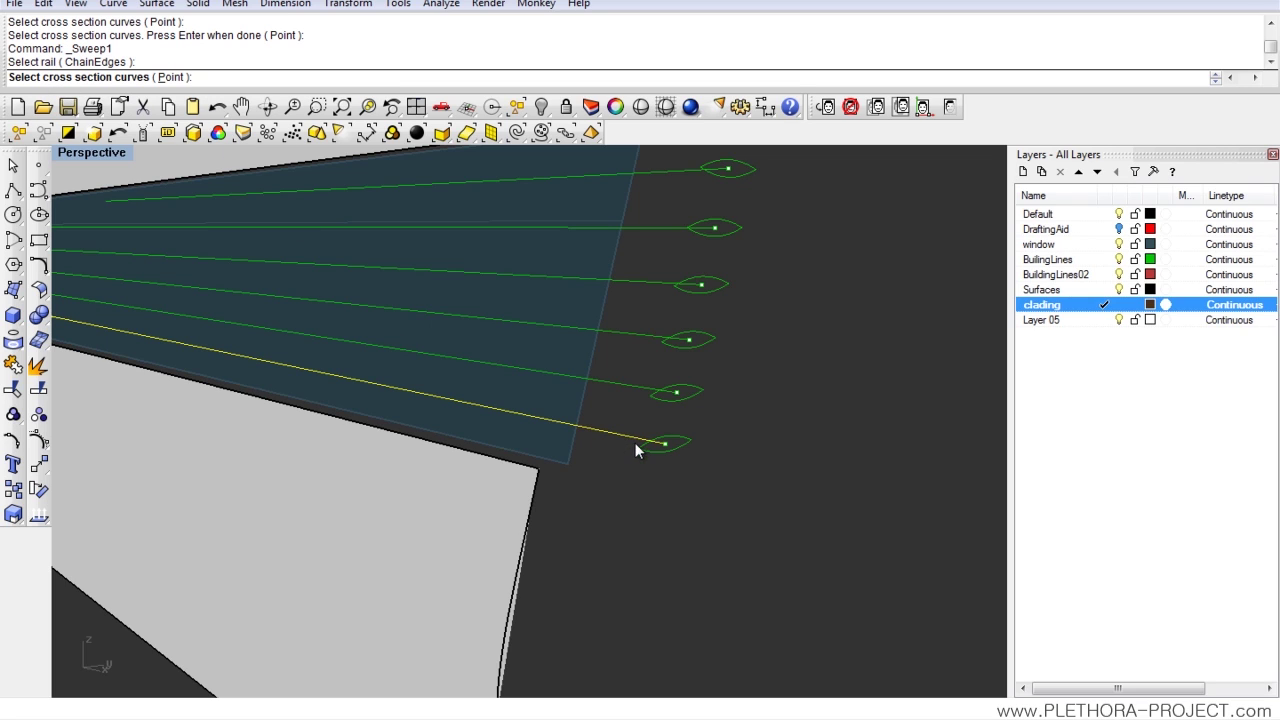
click(636, 448)
key(Return)
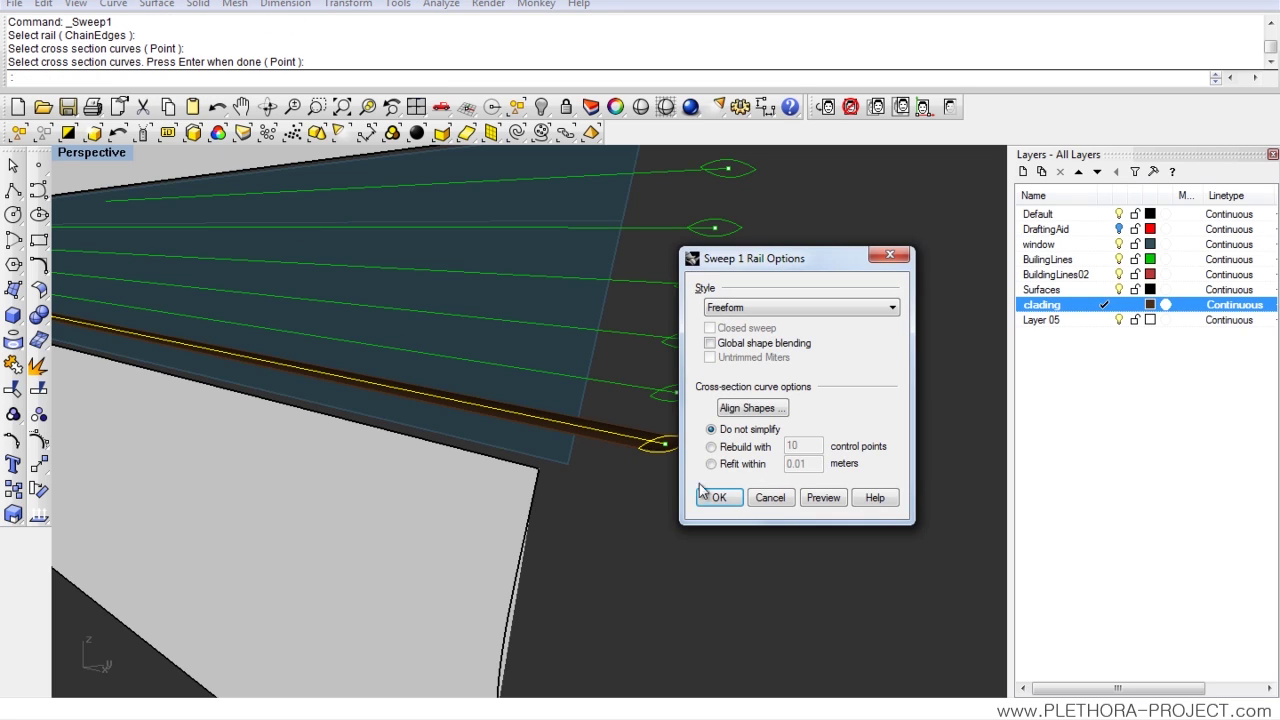
click(721, 500)
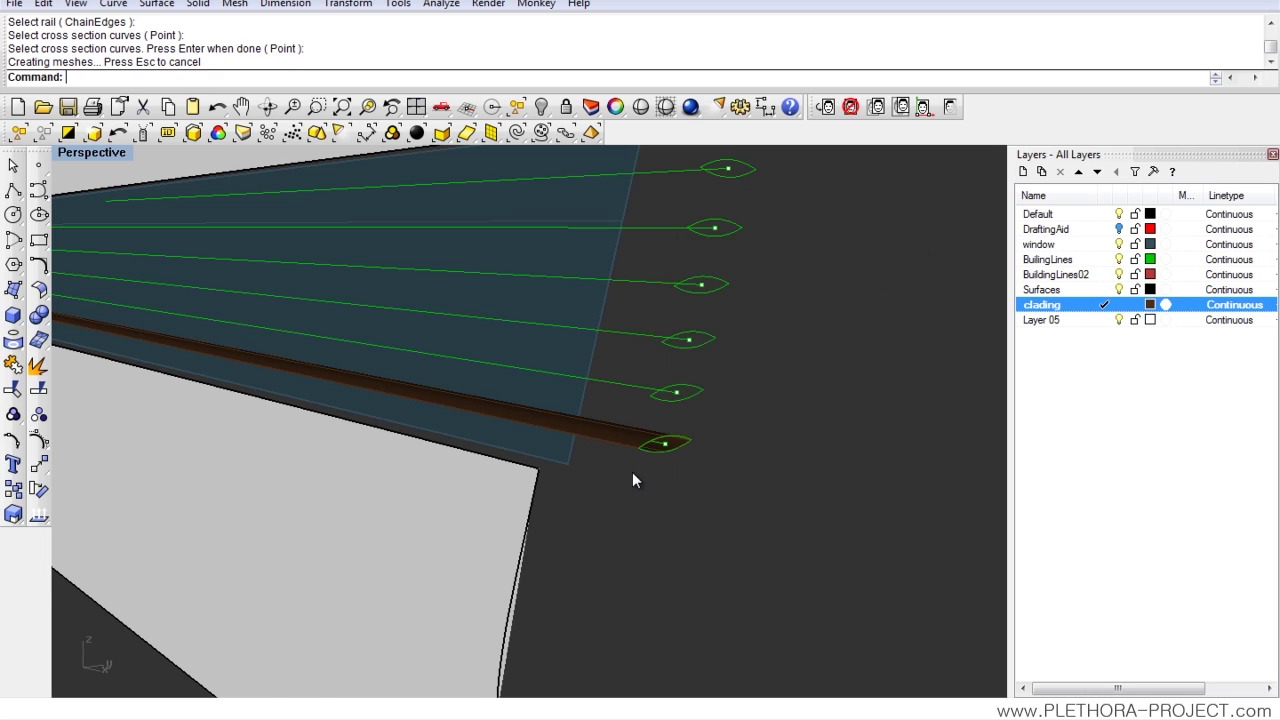
Step: Sweep the second-lowest lens profile along its guide line with the same Sweep 1 Rail options
right_drag(632, 472, 654, 408)
right_click(627, 398)
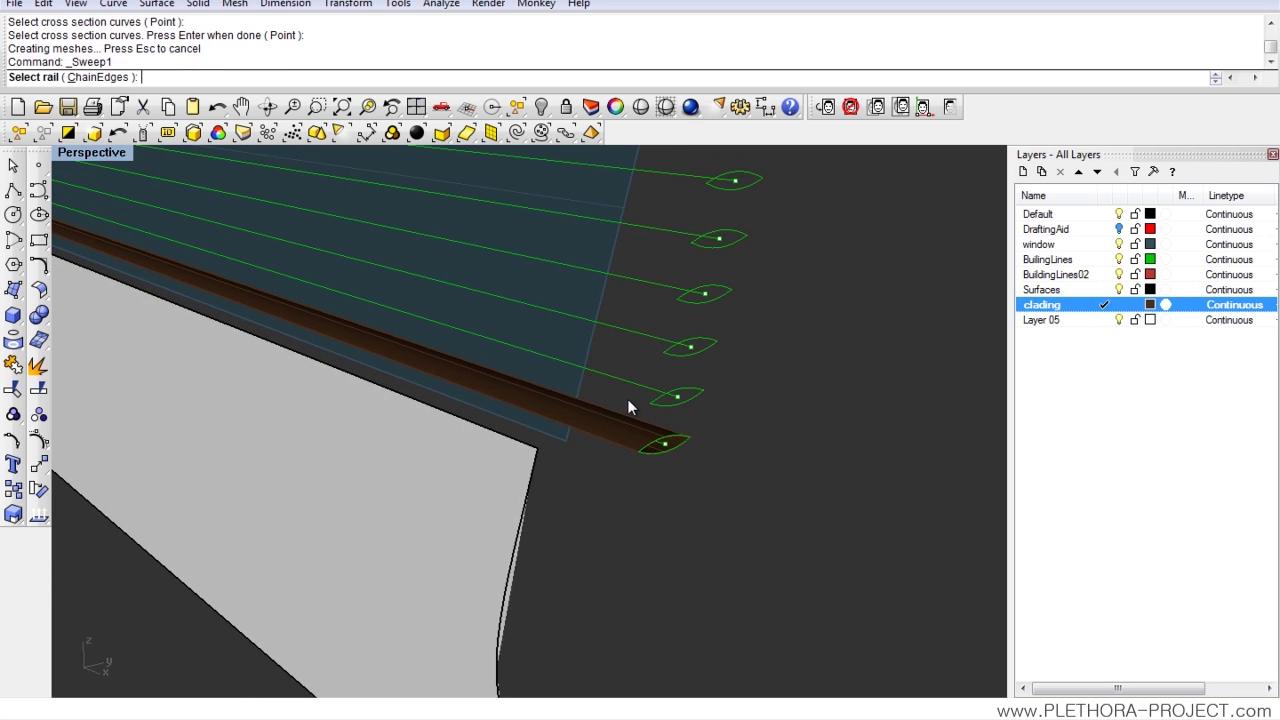
click(630, 383)
click(676, 396)
key(Return)
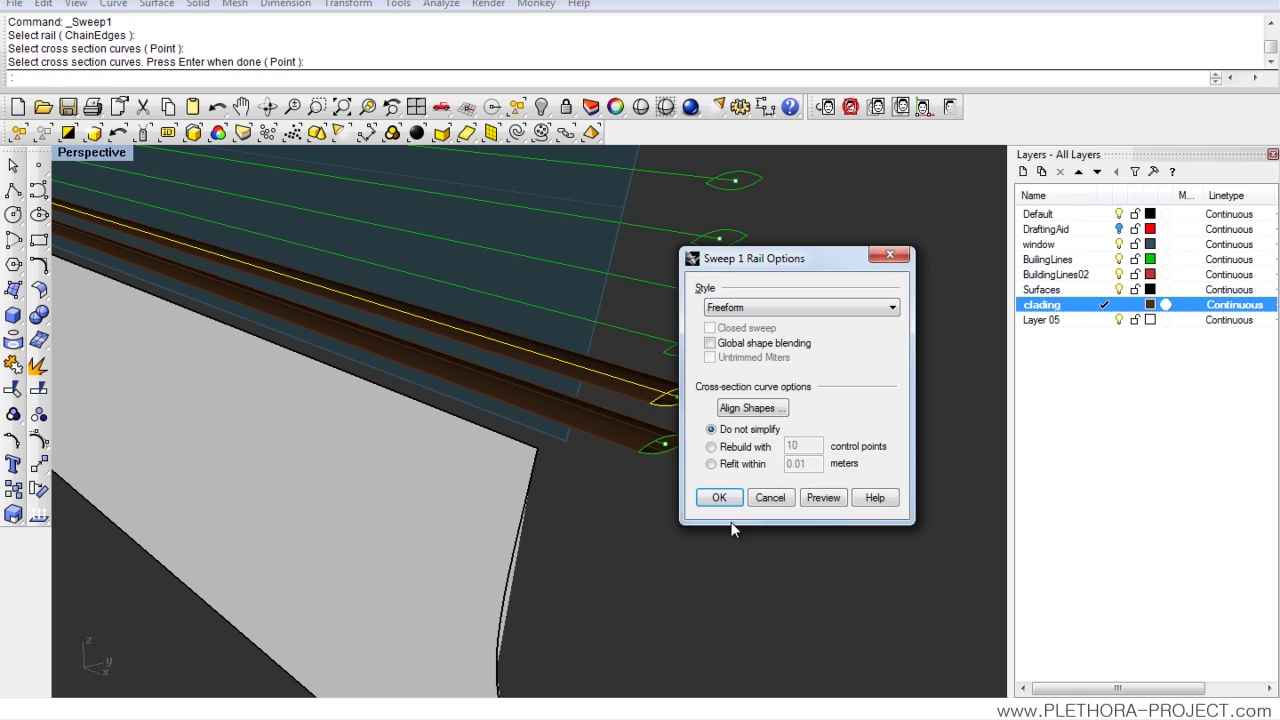
click(726, 500)
Step: Sweep the third lens profile from below along its guide line as a one-rail sweep
key(Return)
click(666, 344)
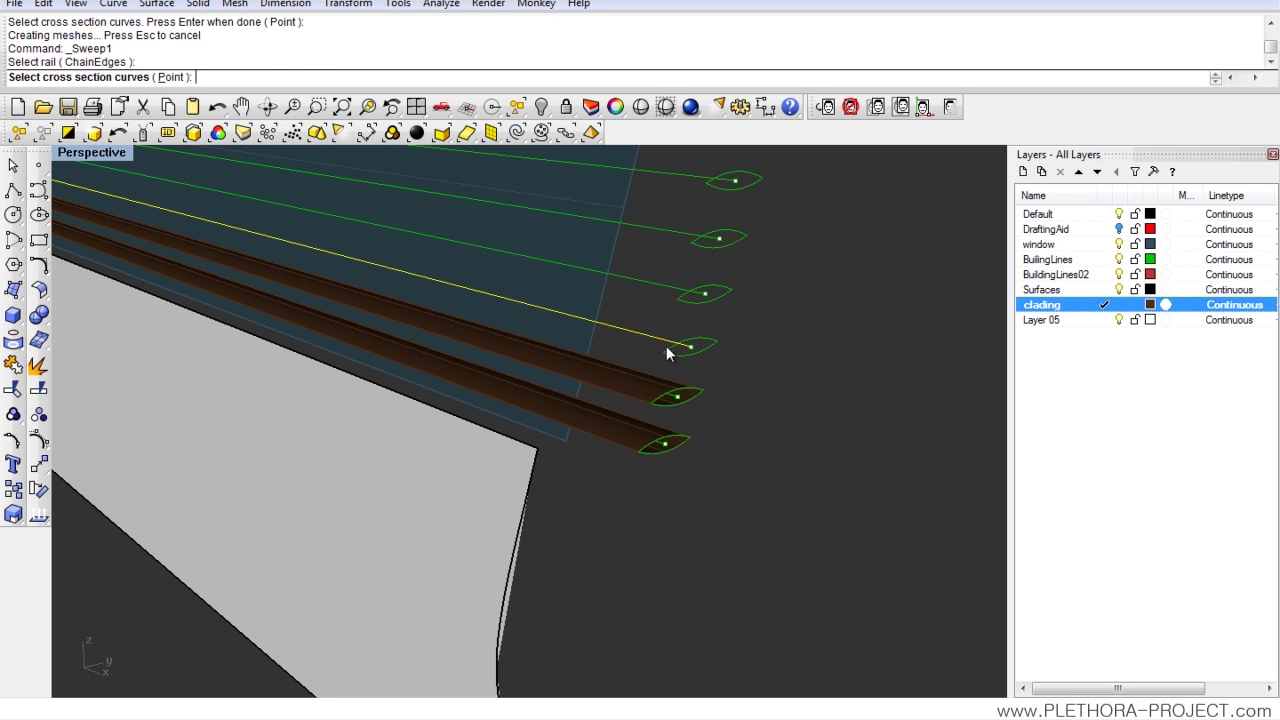
click(665, 348)
key(Return)
click(726, 496)
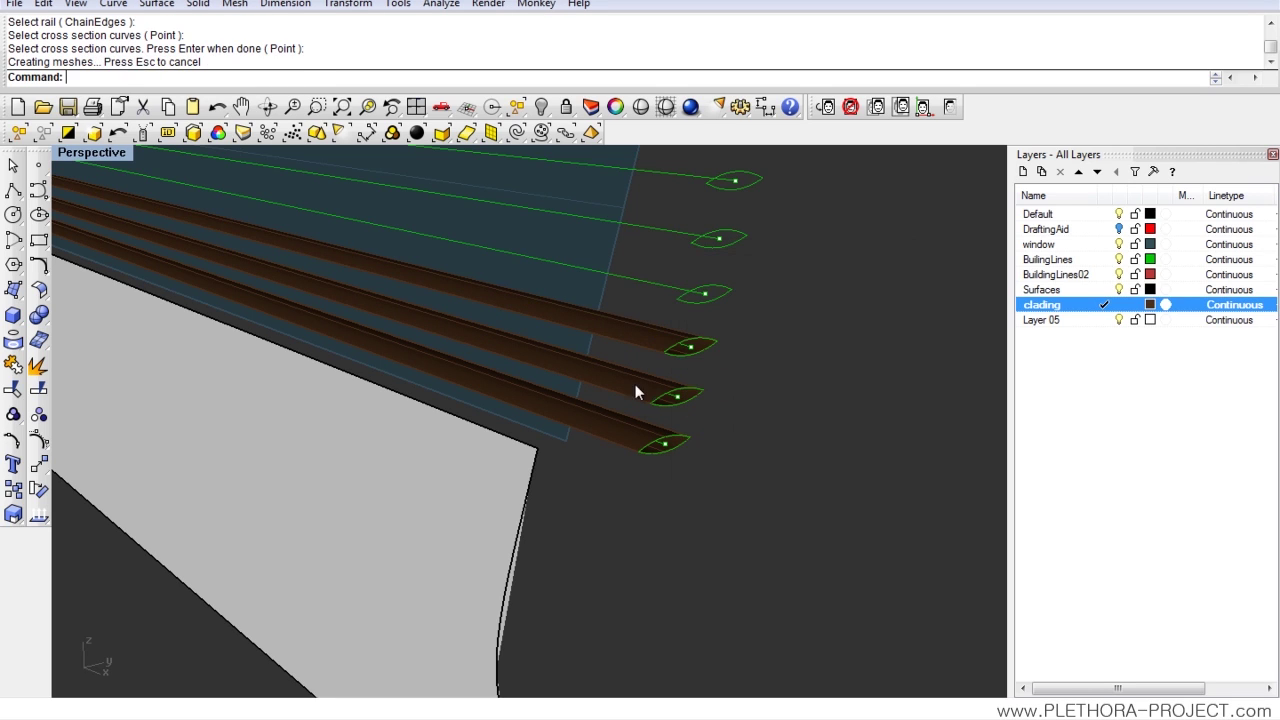
Step: Sweep the fourth lens profile from below along its guide line as a one-rail sweep
key(Return)
click(669, 296)
click(667, 298)
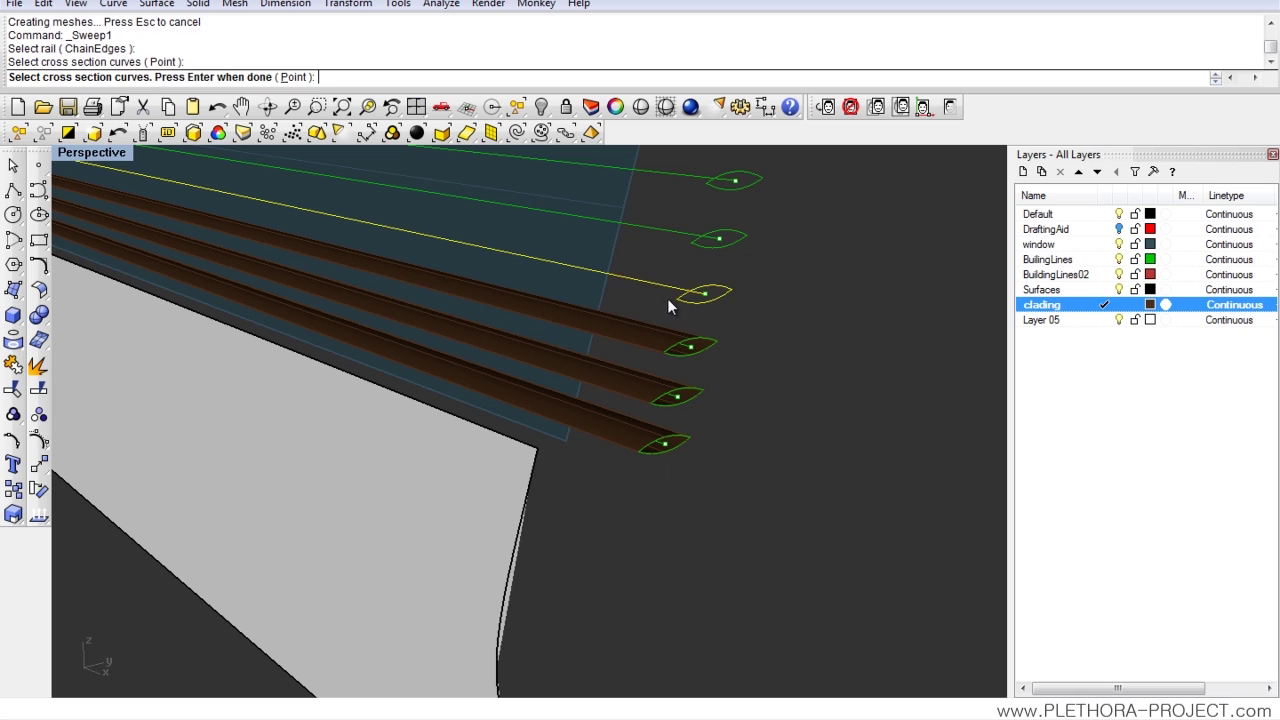
key(Return)
click(720, 496)
Step: Sweep the fifth lens profile from below along its guide line as a one-rail sweep
key(Return)
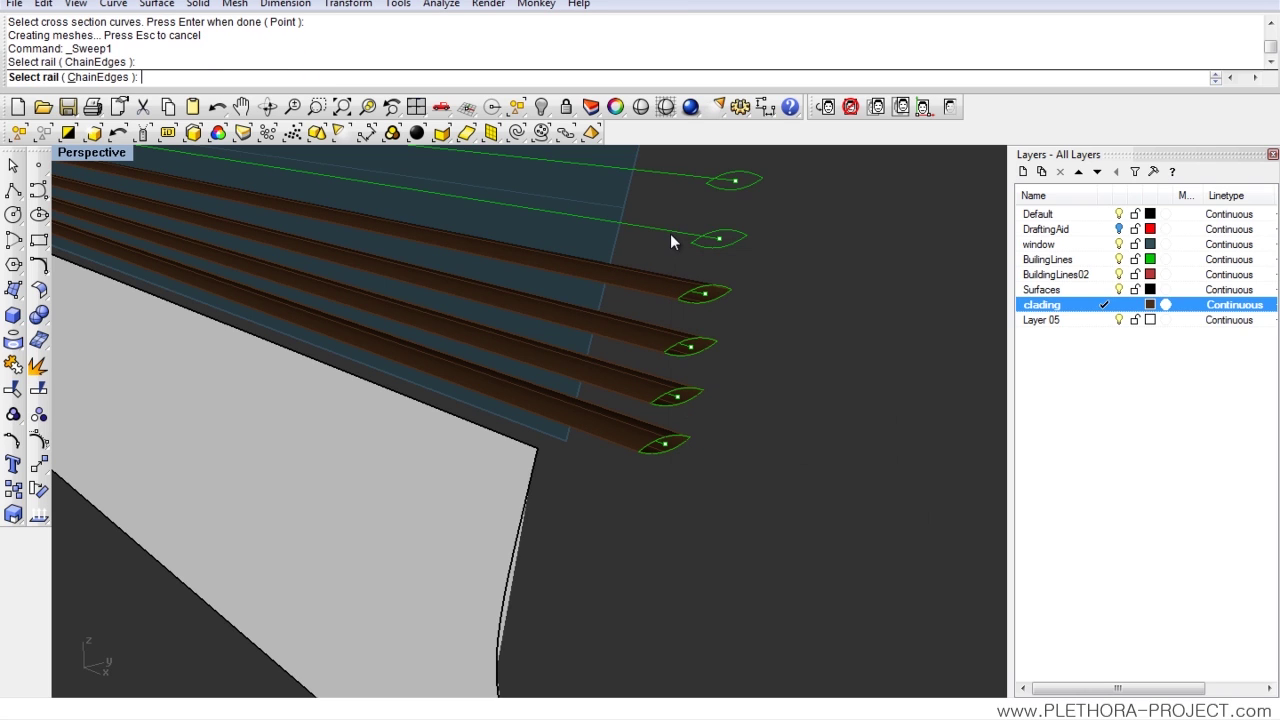
click(670, 232)
key(Return)
click(721, 494)
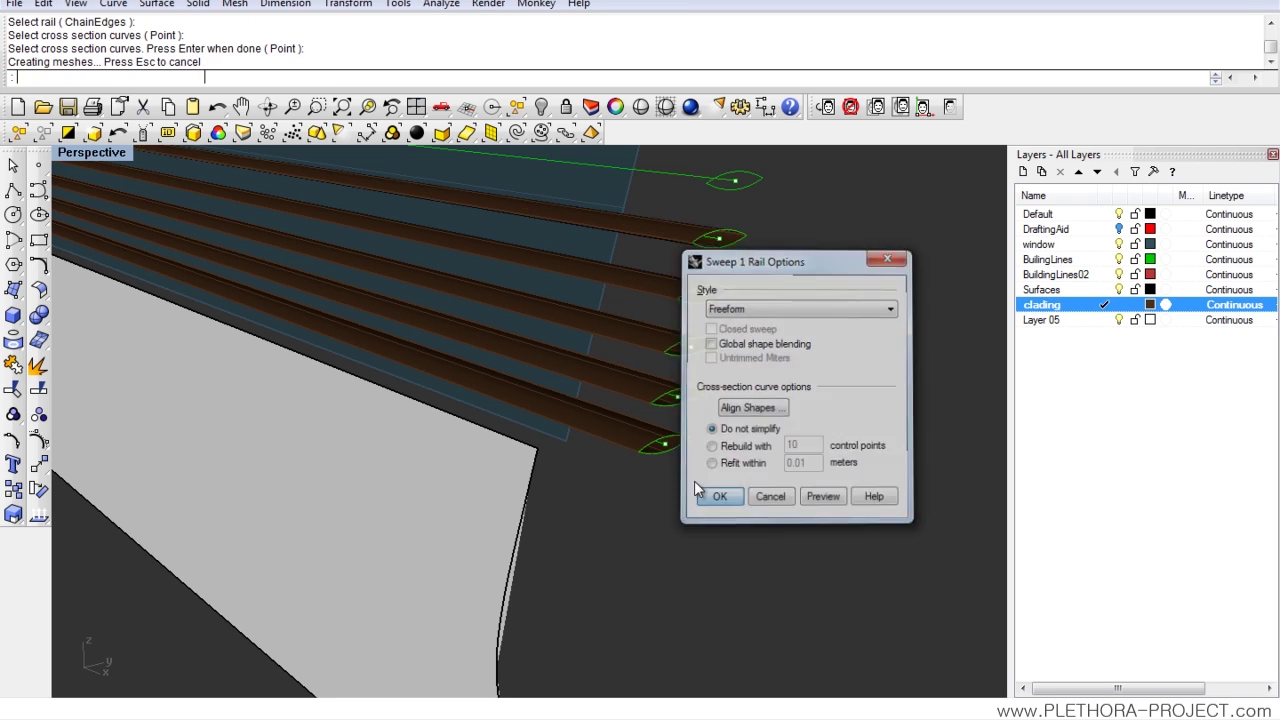
Step: Sweep the topmost lens profile along its guide line with Sweep 1 Rail and check all louvers across the window
shift+right_drag(652, 311, 637, 436)
key(Return)
click(689, 317)
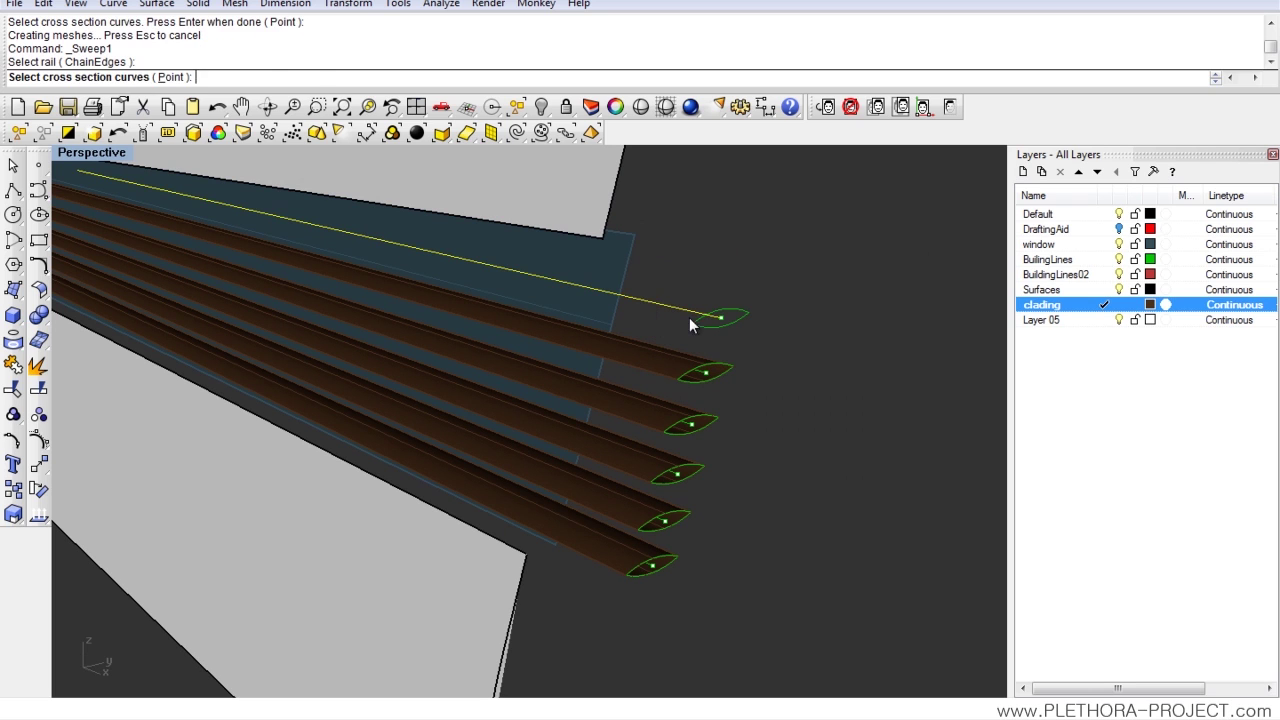
click(675, 327)
key(Return)
click(719, 497)
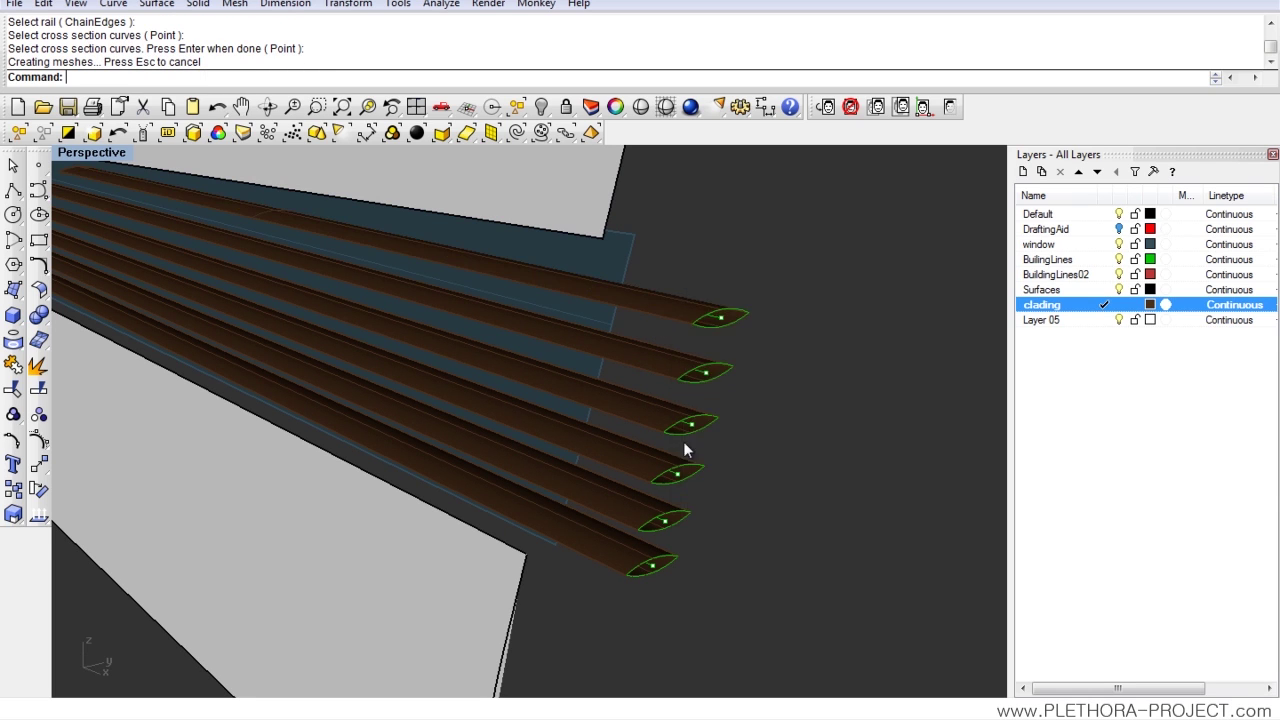
right_drag(683, 441, 590, 376)
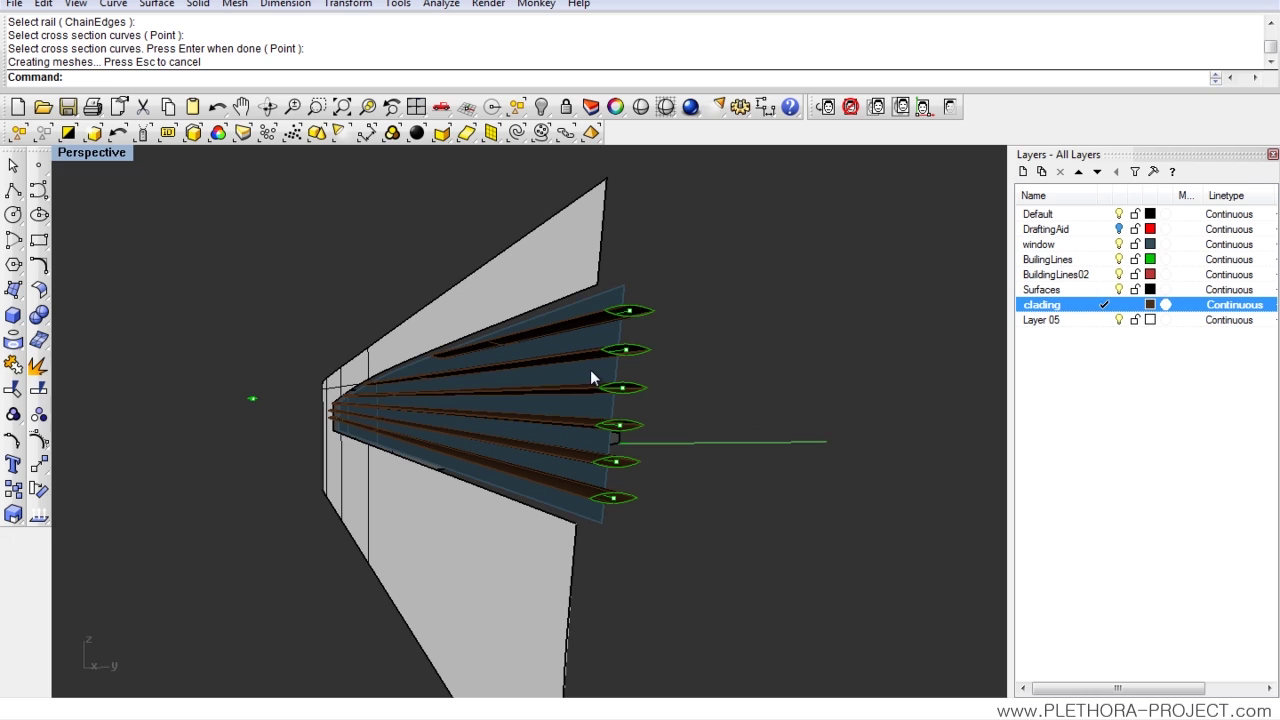
right_drag(685, 438, 795, 384)
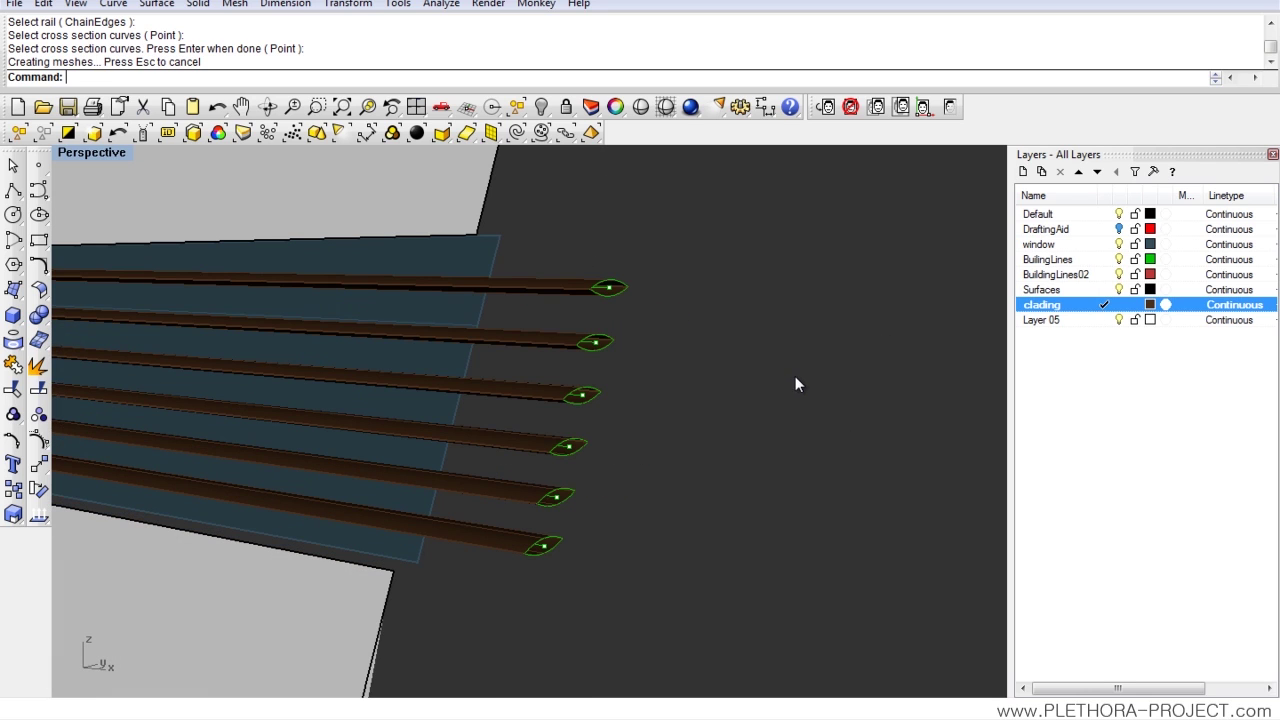
Step: Change the clading layer's color to a muted brown with RGB 77, 62, 51
click(1150, 304)
drag(692, 338, 723, 340)
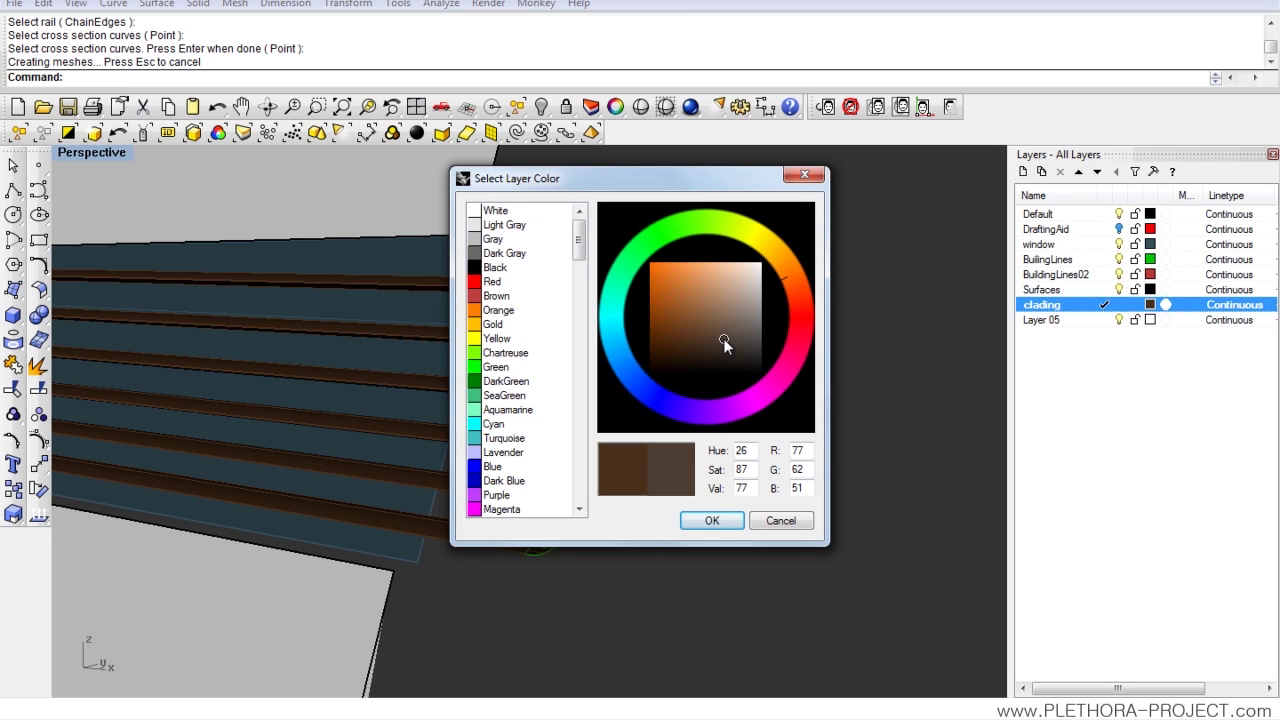
click(714, 520)
Step: Cap the open end of the topmost louver with a planar surface made from its lens-shaped profile curve using PlanarSrf
right_drag(575, 520, 487, 503)
right_drag(713, 342, 728, 282)
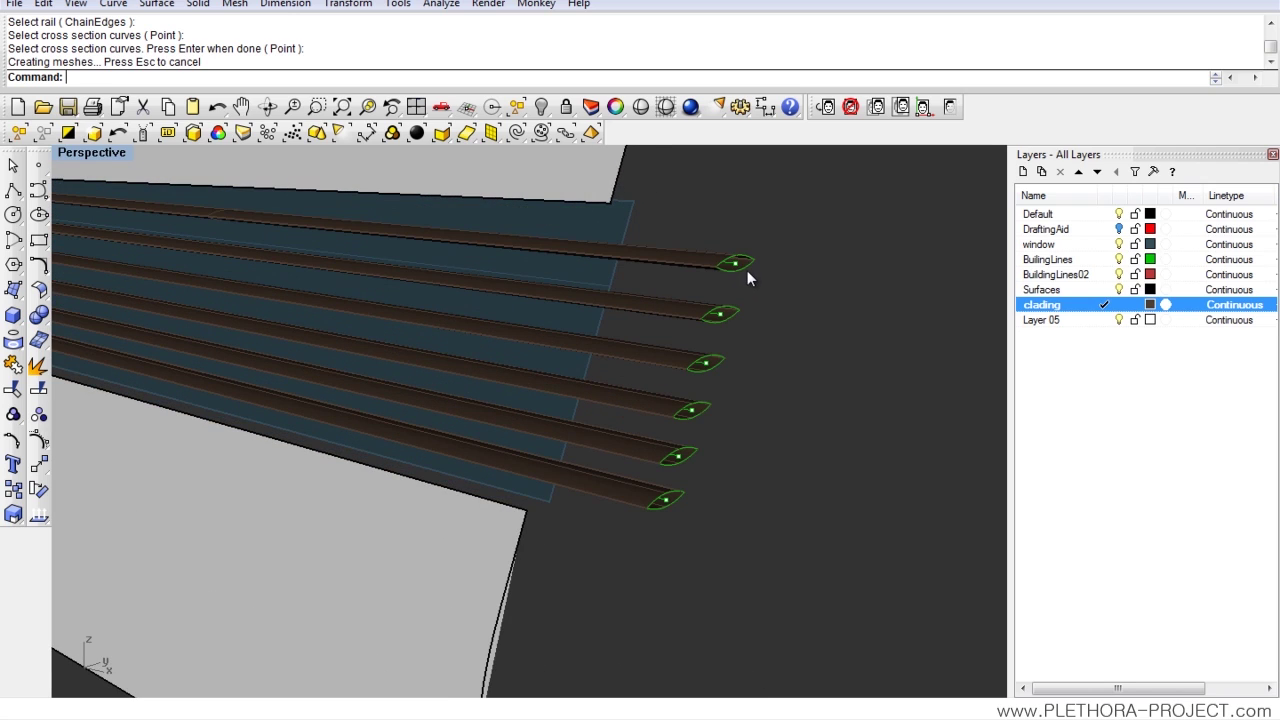
click(747, 270)
click(796, 318)
text(pla)
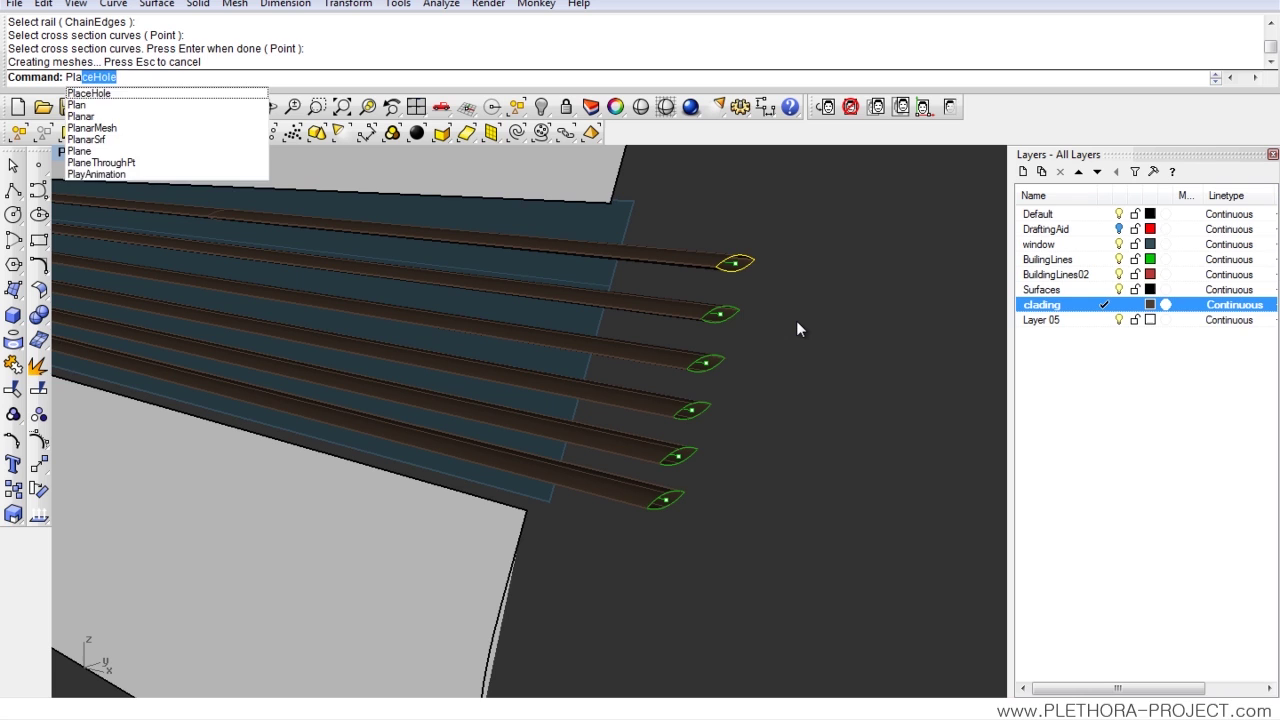
text(na)
key(Down)
key(Down)
key(Down)
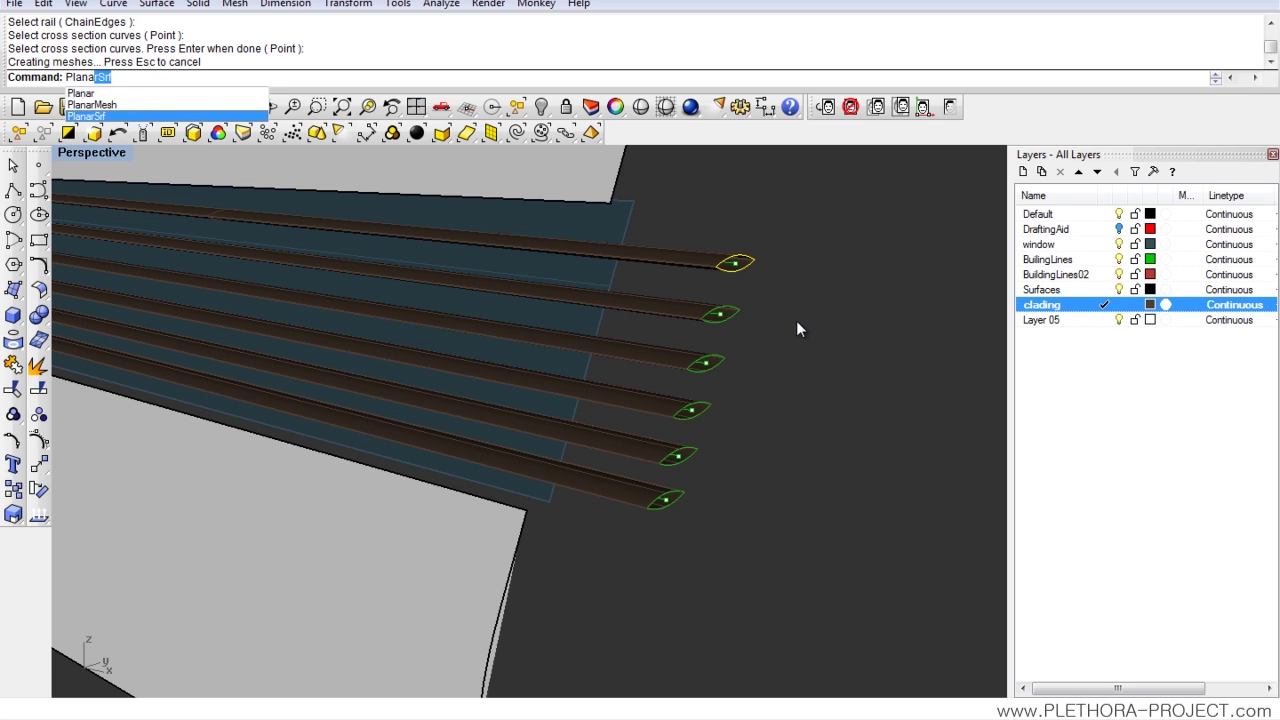
key(Return)
Step: Copy the topmost louver's planar end cap from its profile center onto the profile centers of the louvers below
scroll(774, 303, up, 5)
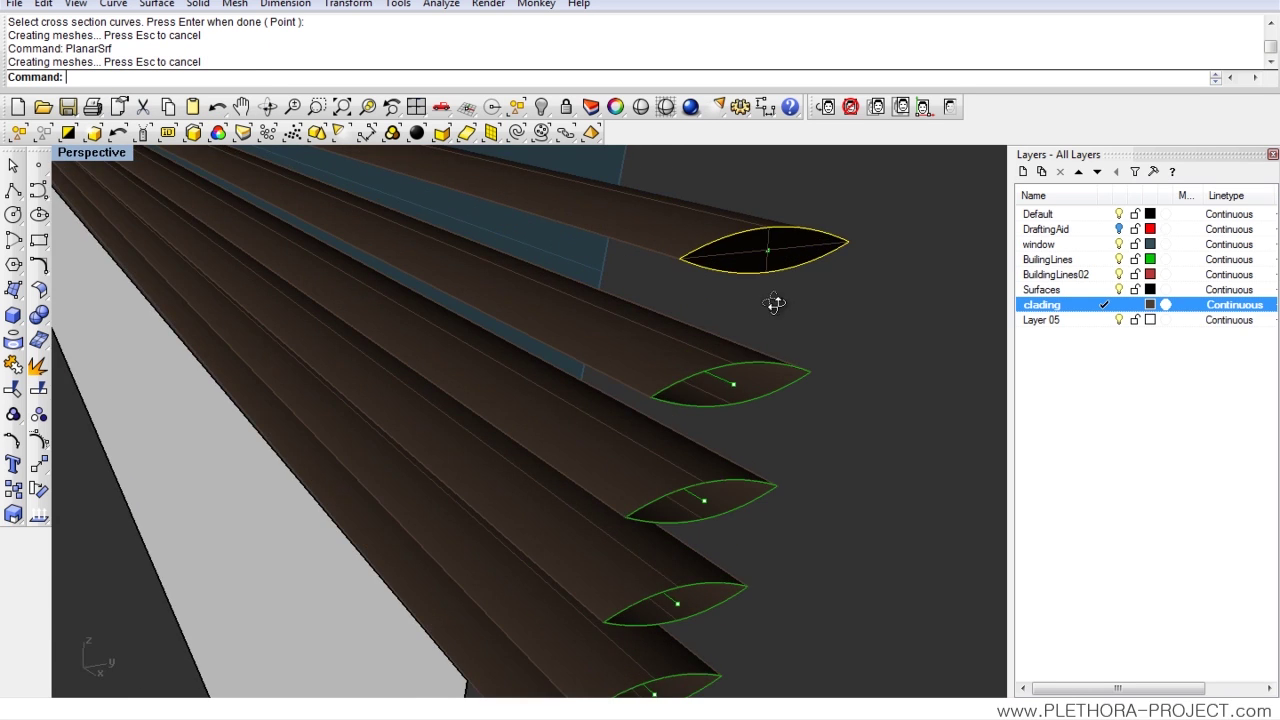
right_drag(774, 303, 838, 298)
click(824, 244)
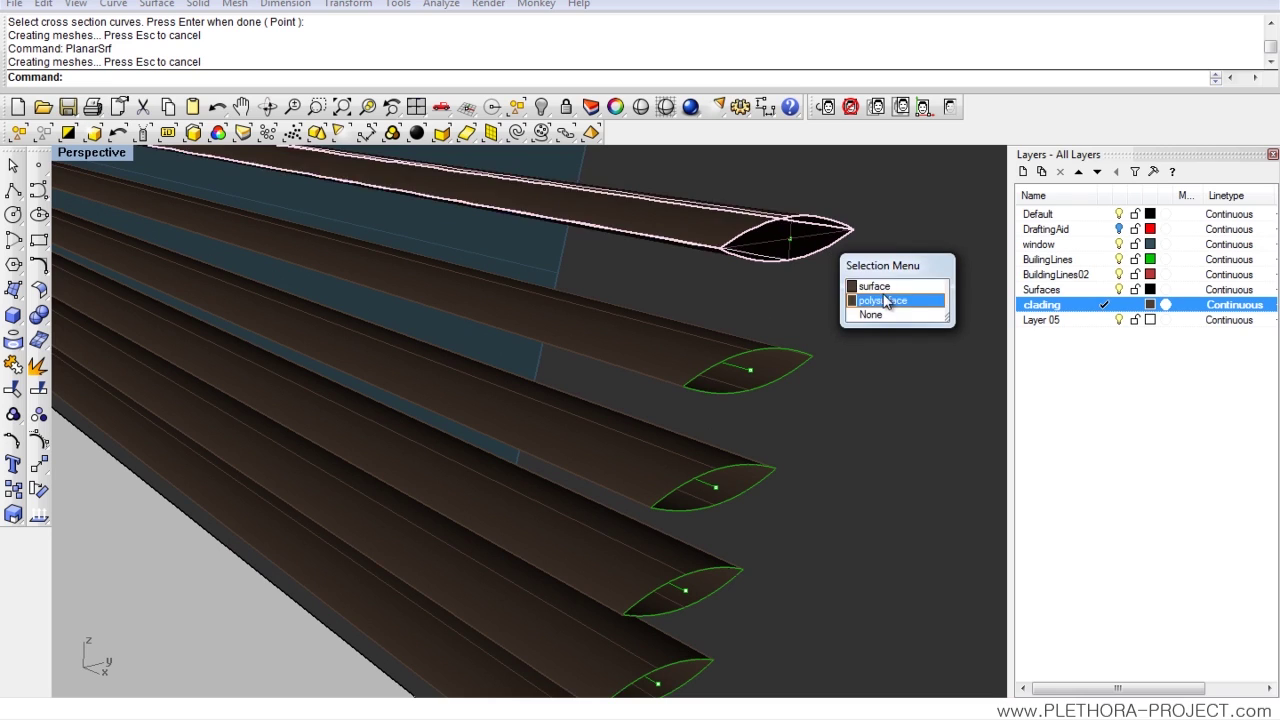
click(880, 288)
text(c)
key(Return)
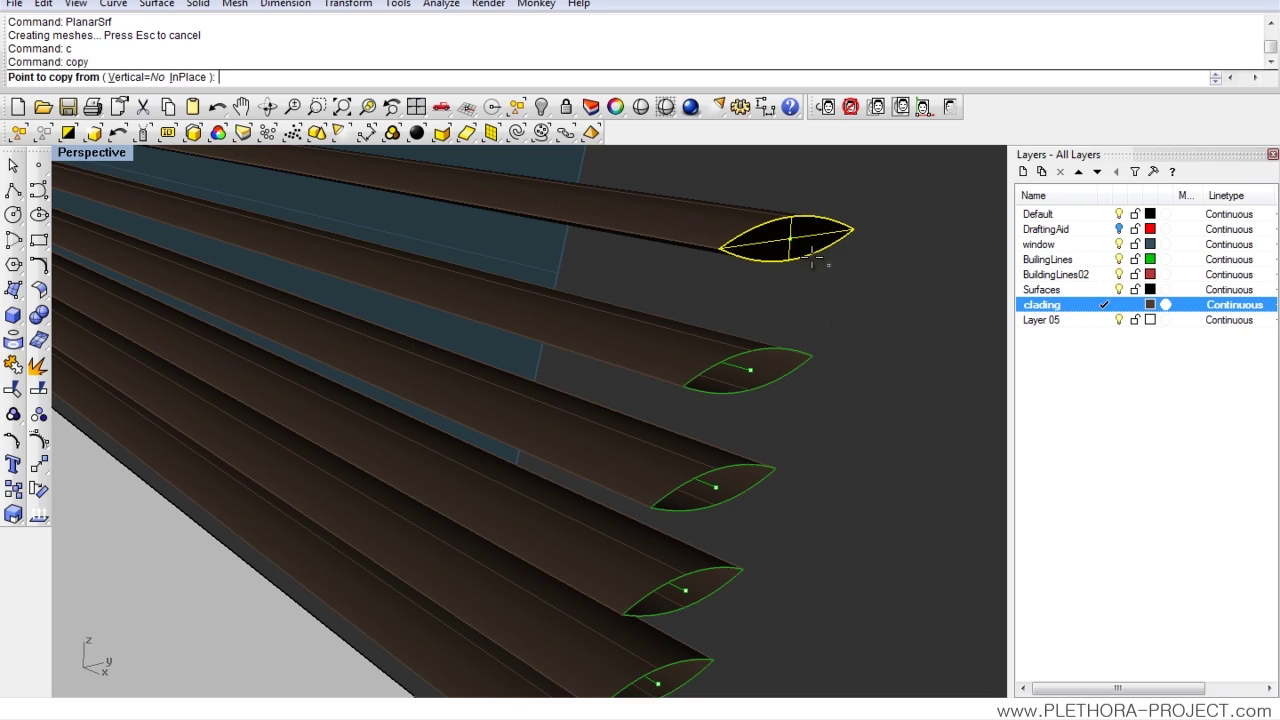
click(786, 245)
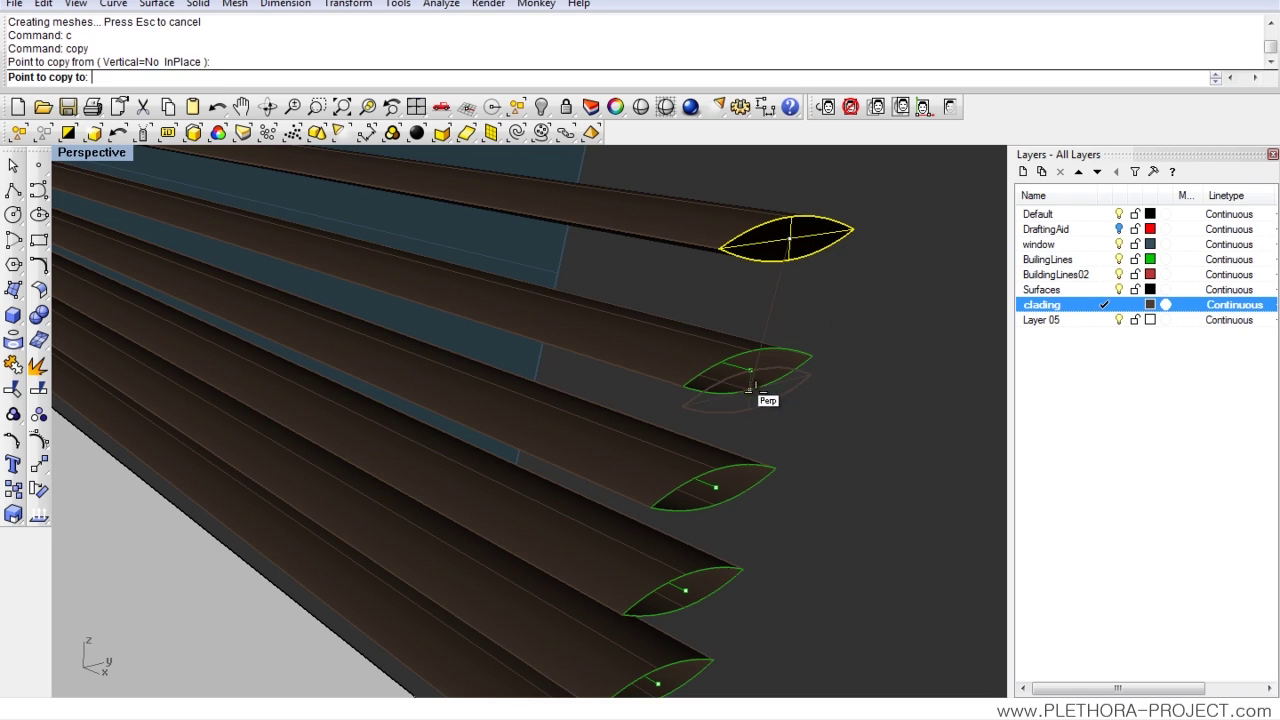
click(714, 490)
click(692, 594)
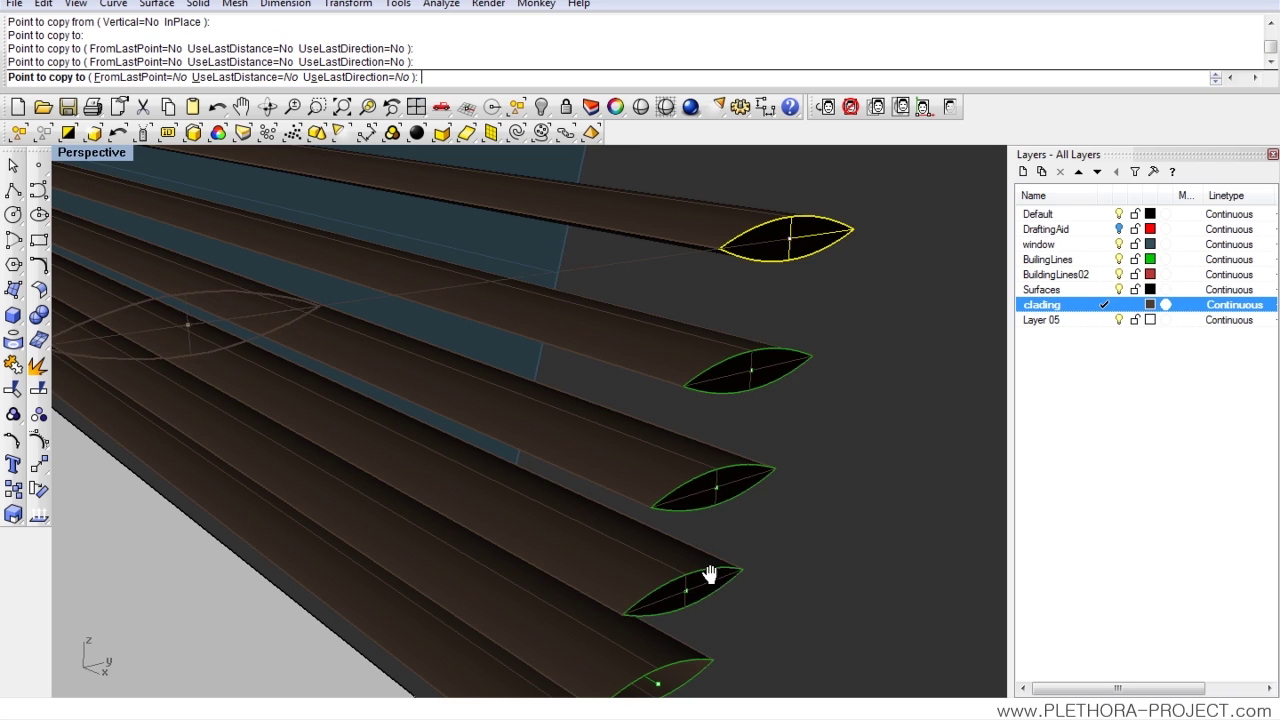
shift+right_drag(710, 575, 709, 556)
scroll(709, 556, down, 1)
click(687, 573)
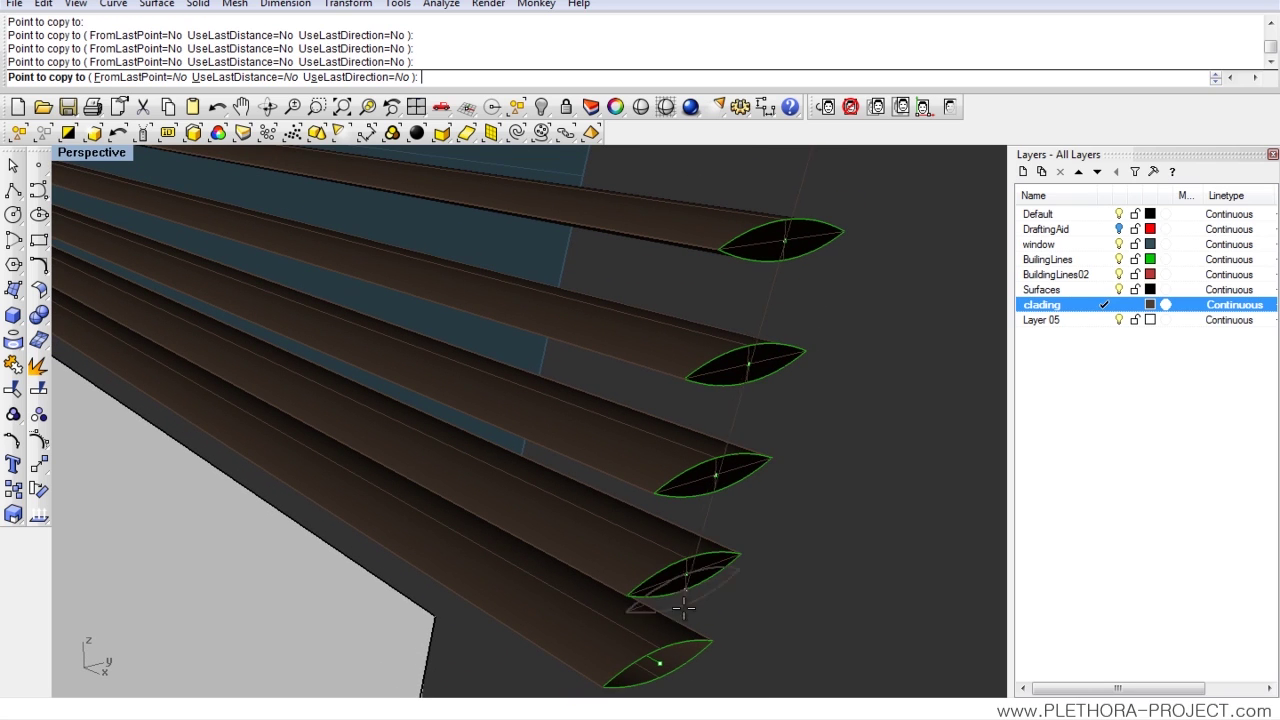
click(652, 660)
right_click(707, 542)
Step: Preview the window facade and its capped louvers with the Shade command from a more distant viewpoint
mouse_move(707, 542)
right_down()
mouse_move(735, 498)
mouse_move(634, 407)
mouse_move(625, 300)
mouse_move(526, 380)
mouse_move(609, 329)
mouse_move(443, 386)
mouse_move(649, 346)
mouse_move(554, 283)
mouse_move(554, 294)
mouse_move(588, 228)
mouse_move(466, 267)
right_up()
click(641, 107)
right_drag(485, 262, 530, 410)
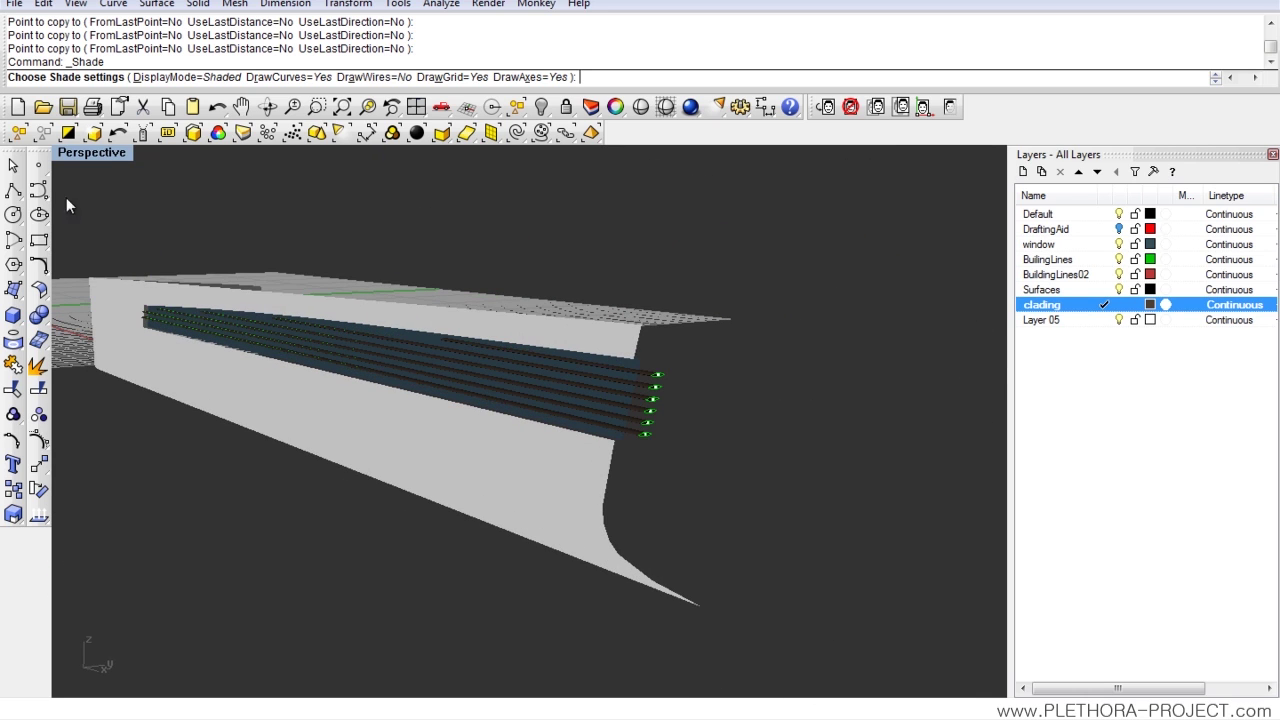
right_drag(272, 300, 284, 318)
key(Escape)
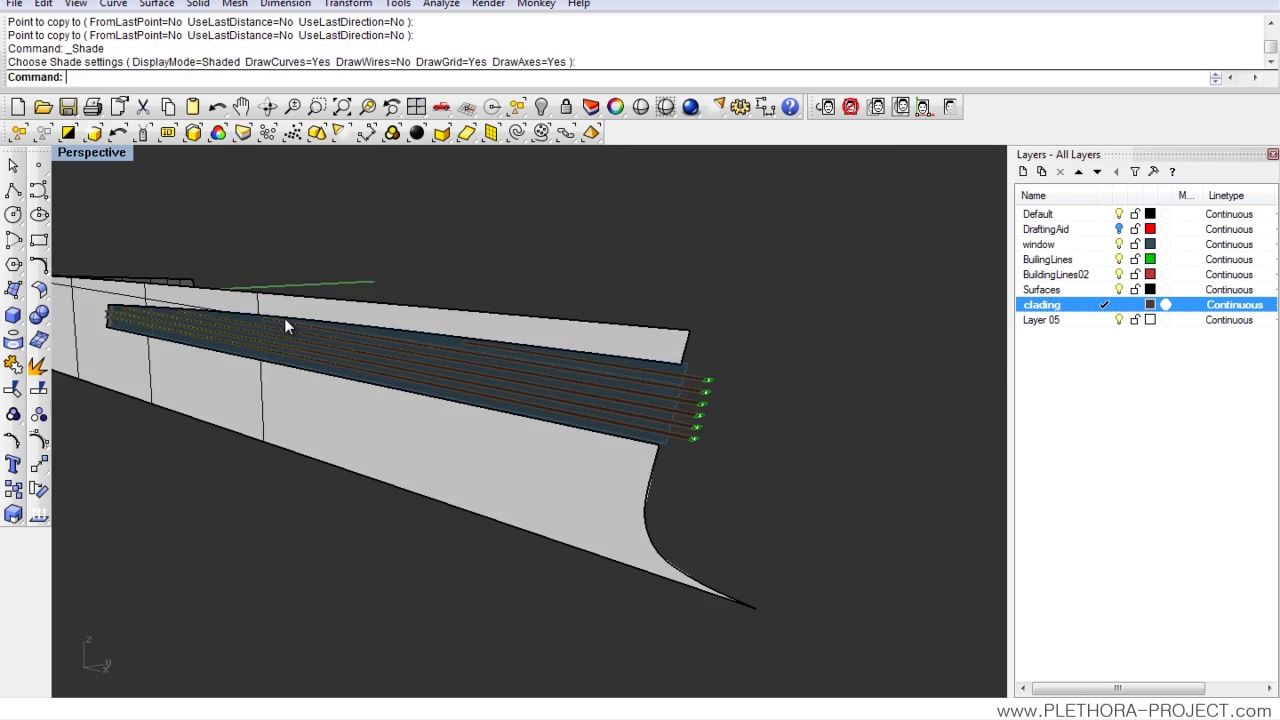
Step: Show all hidden objects of the building and turn off the BuilingLines layer
text(show)
key(Return)
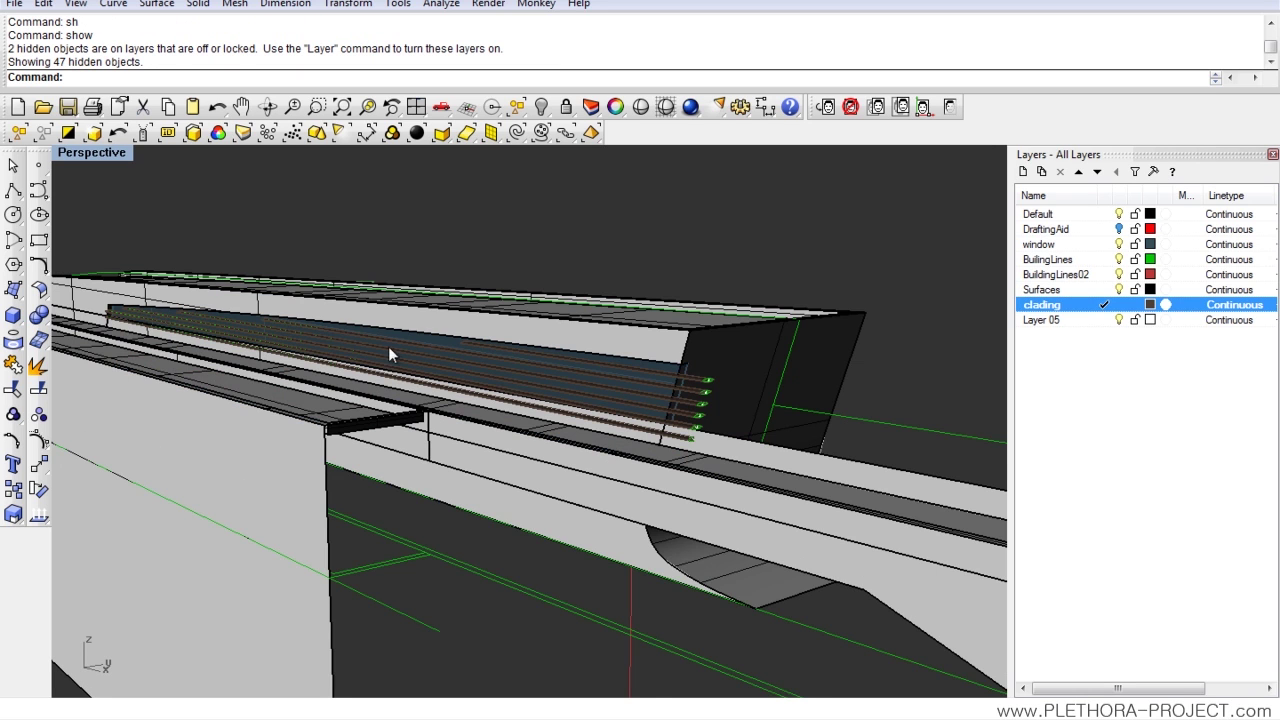
text(h)
key(Return)
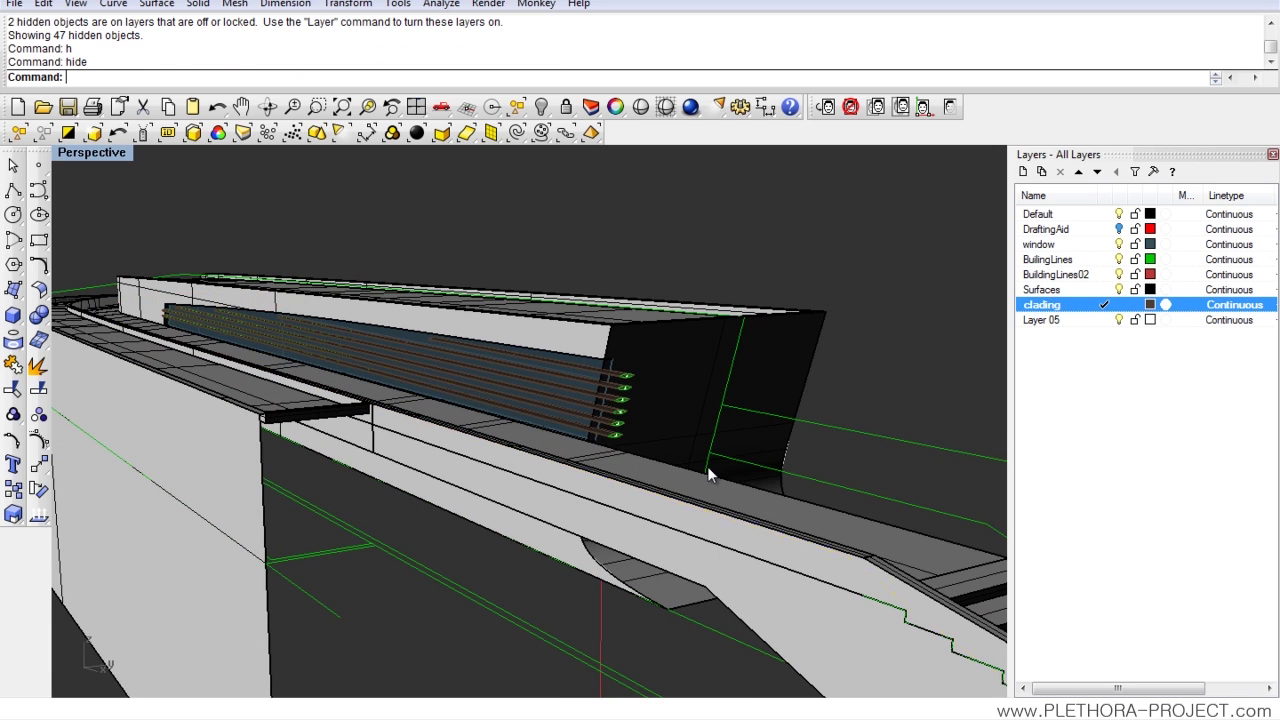
right_drag(709, 463, 537, 257)
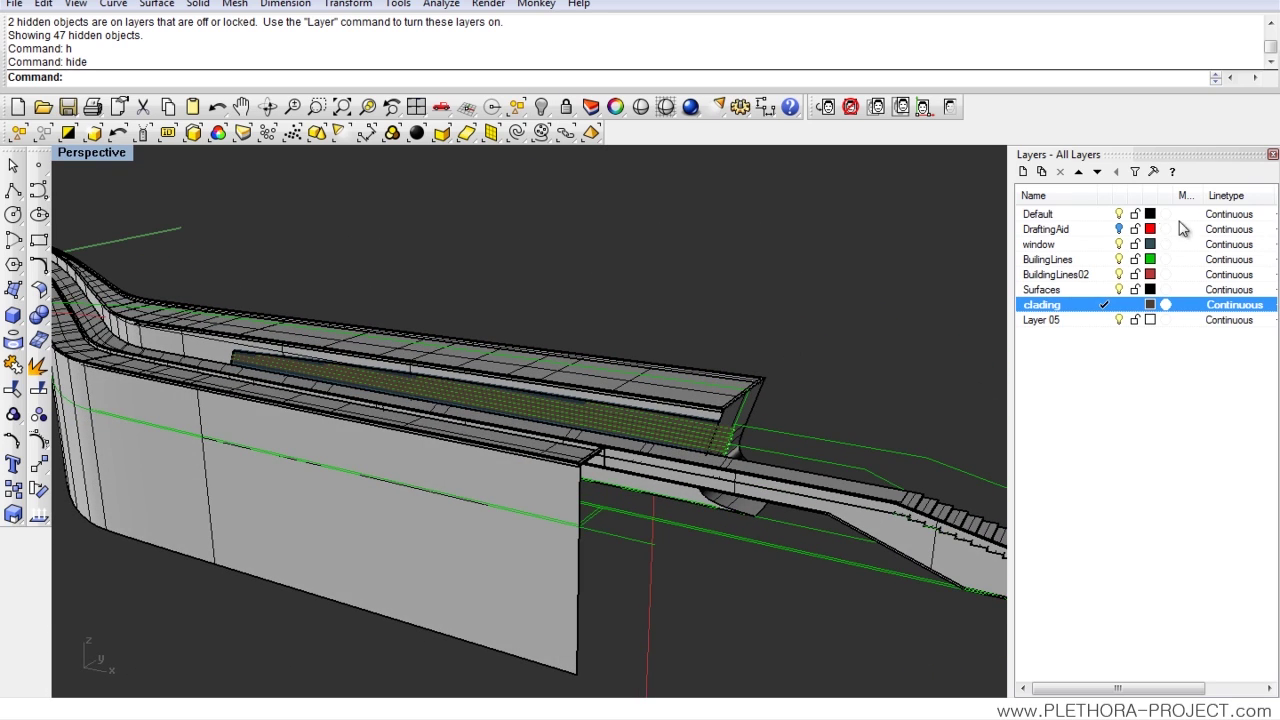
click(1120, 262)
Step: Preview the complete building with its louvers in shaded display and examine it from the staircase side
right_drag(705, 370, 622, 278)
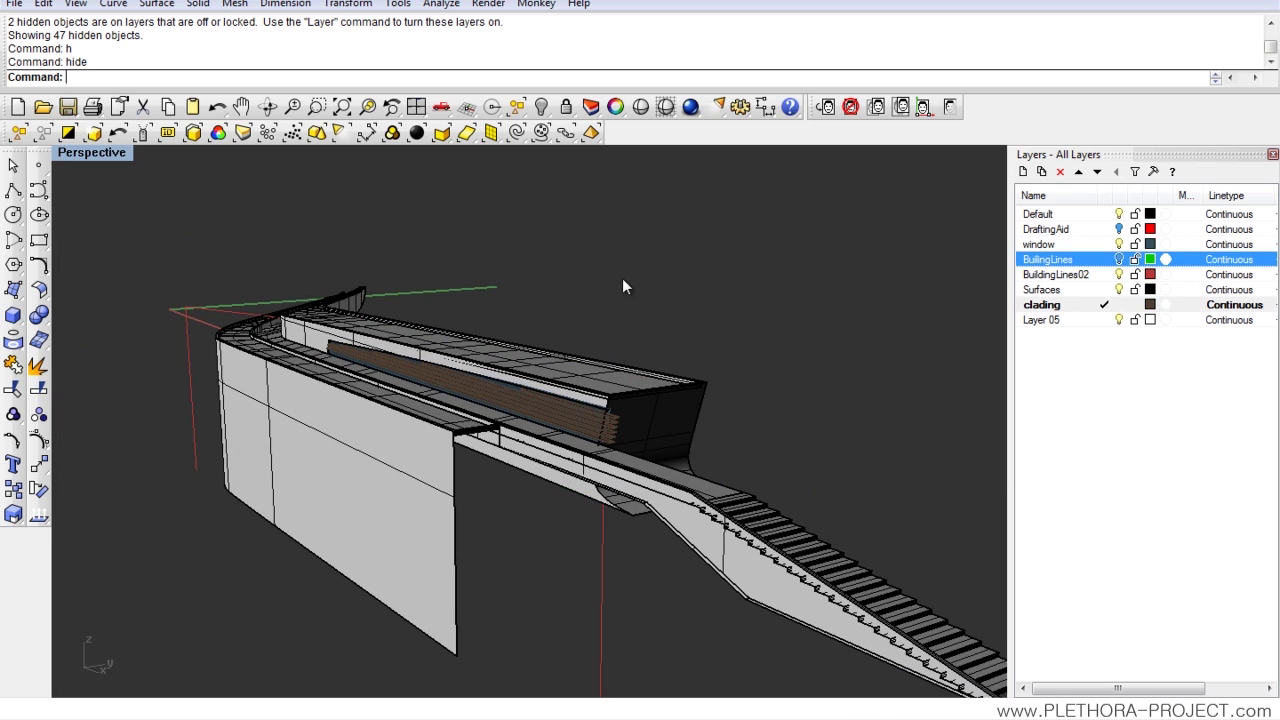
click(640, 108)
mouse_move(614, 148)
right_down()
mouse_move(522, 235)
mouse_move(574, 274)
mouse_move(680, 264)
mouse_move(863, 277)
mouse_move(643, 349)
mouse_move(556, 358)
mouse_move(506, 337)
mouse_move(520, 363)
mouse_move(418, 517)
right_up()
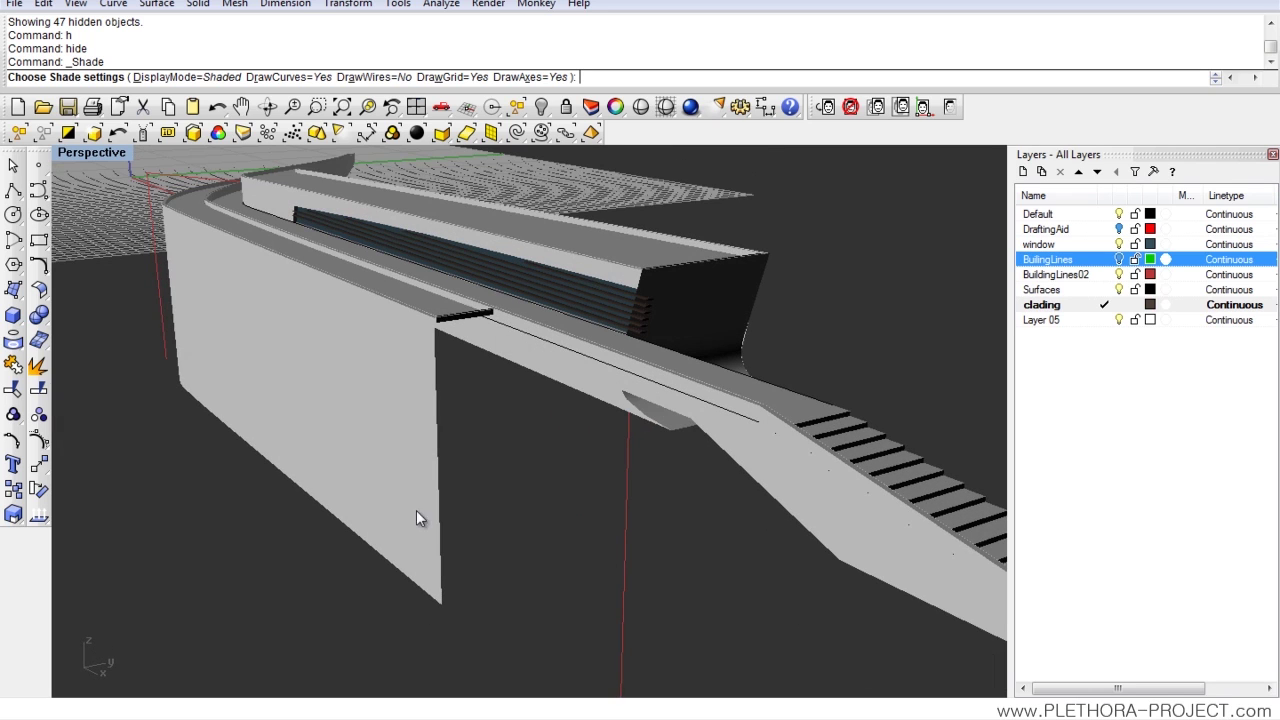
click(640, 710)
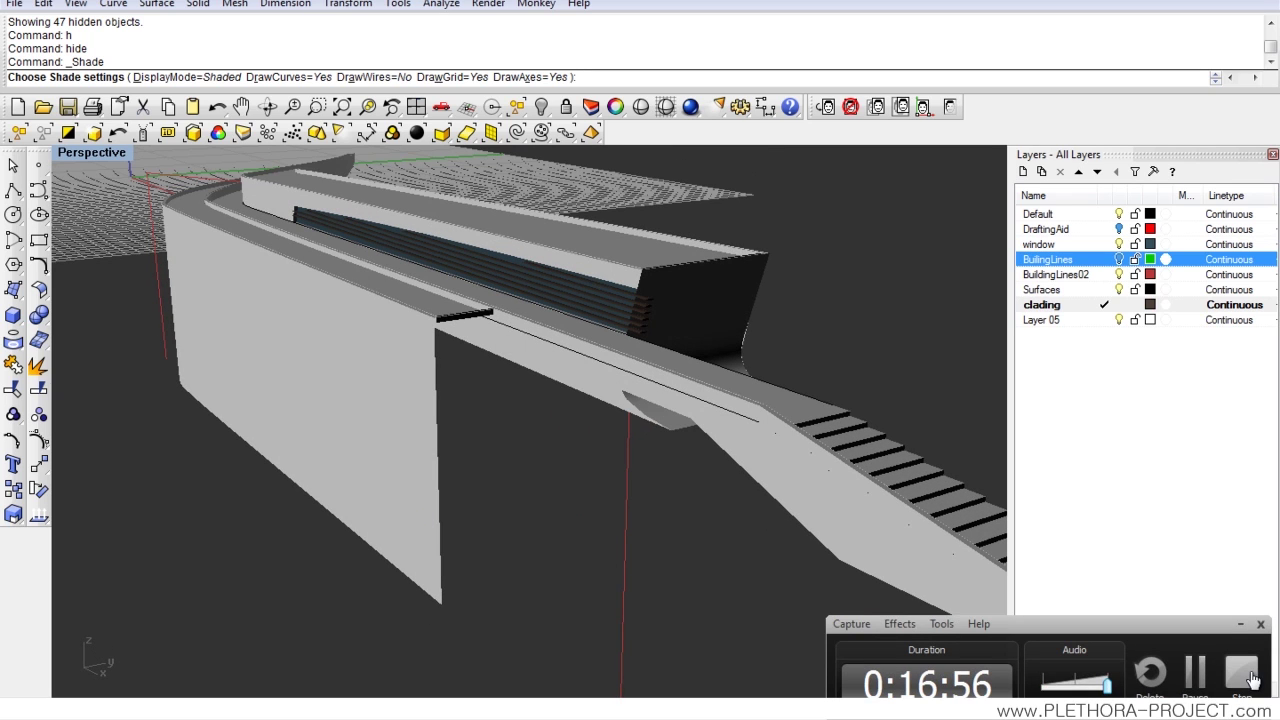